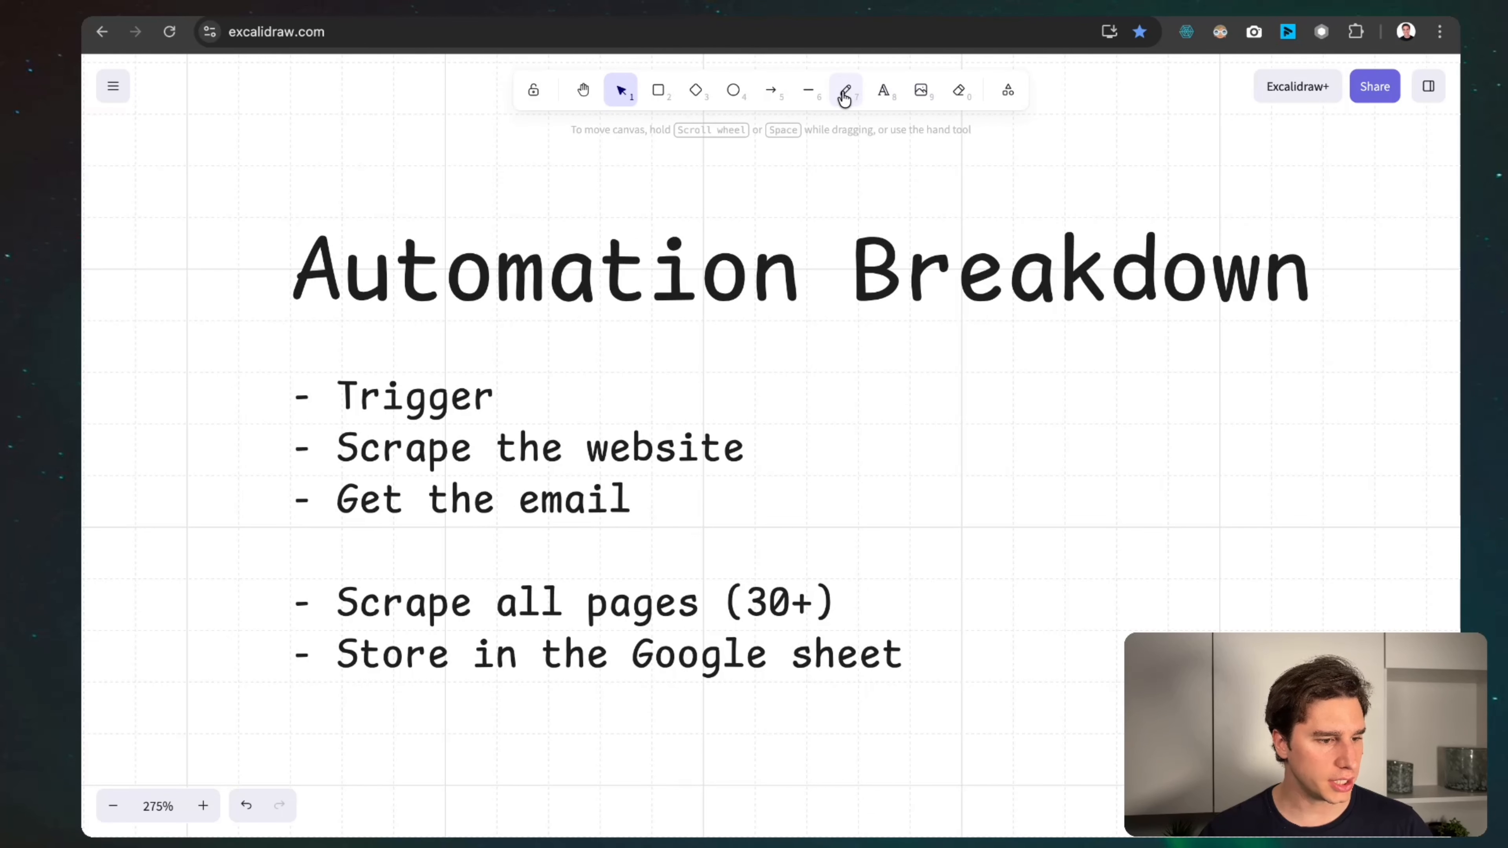
Draw green freehand check marks beside the Trigger and Scrape the website lines of the automation breakdown.
left_click(846, 90)
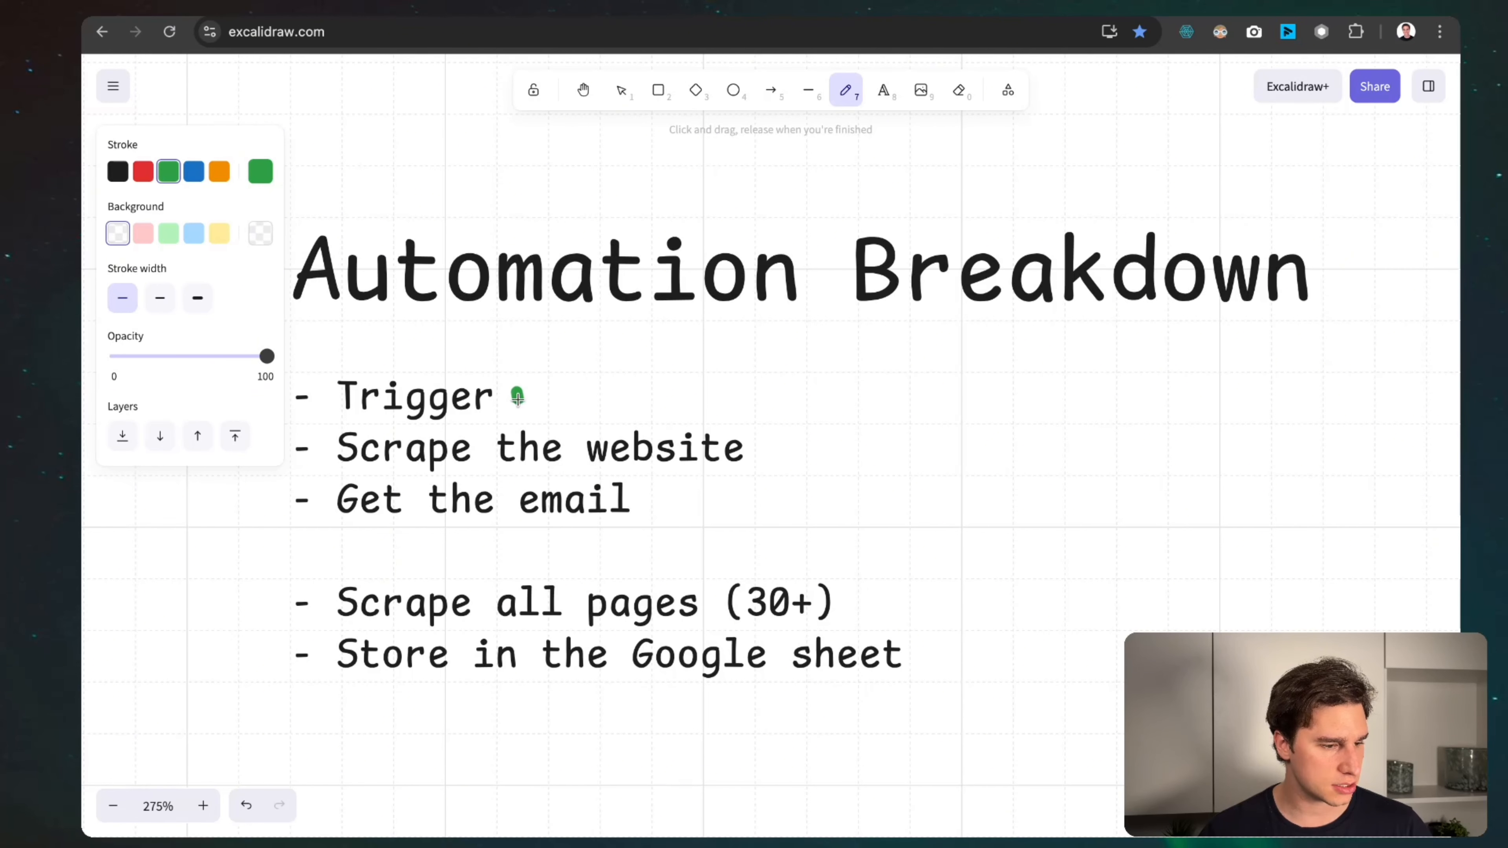
left_click_drag(518, 399, 536, 369)
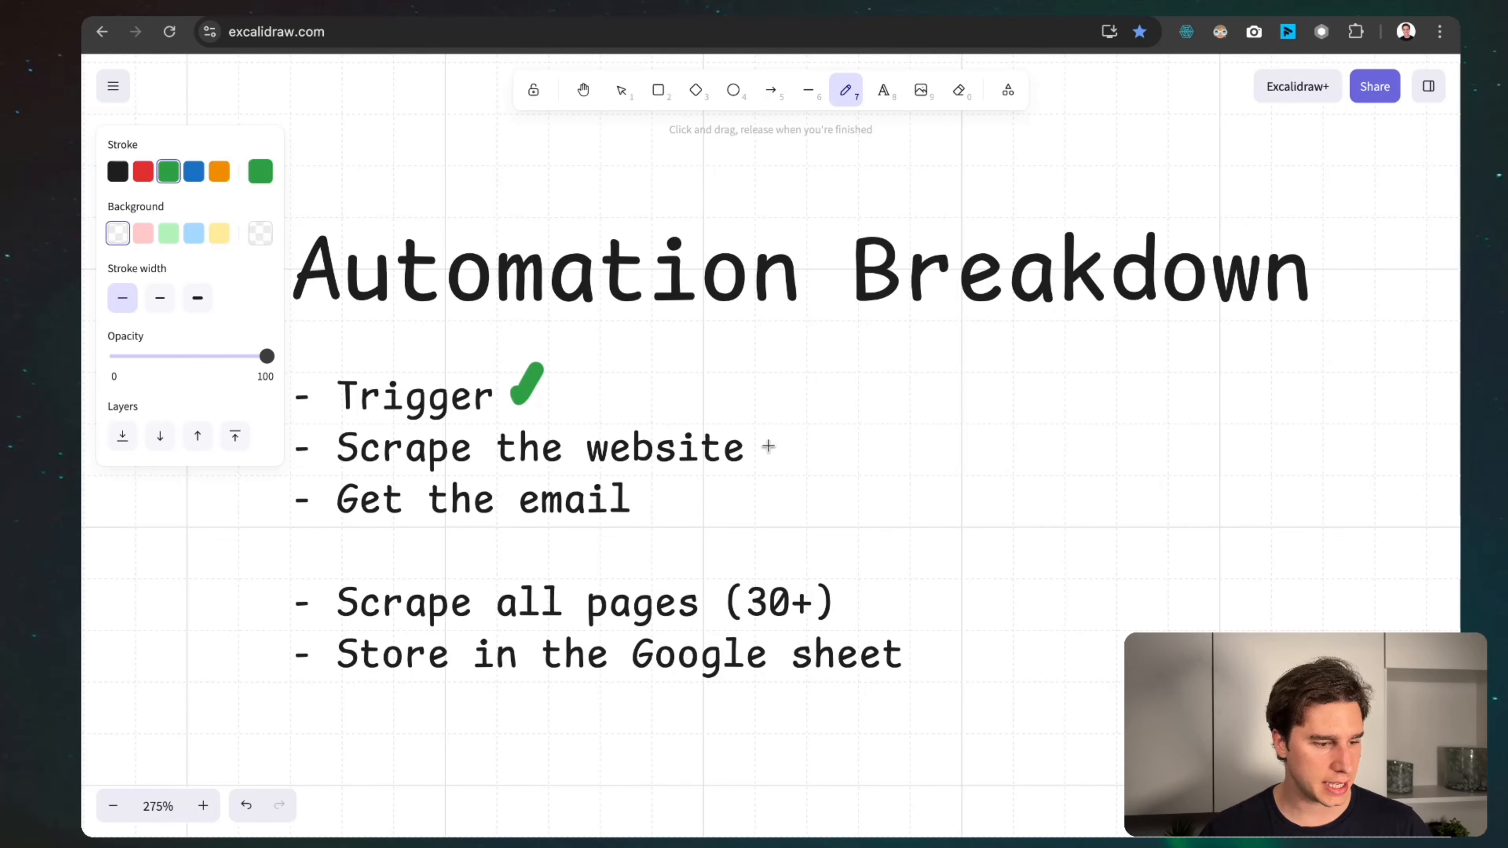
left_click_drag(778, 445, 789, 430)
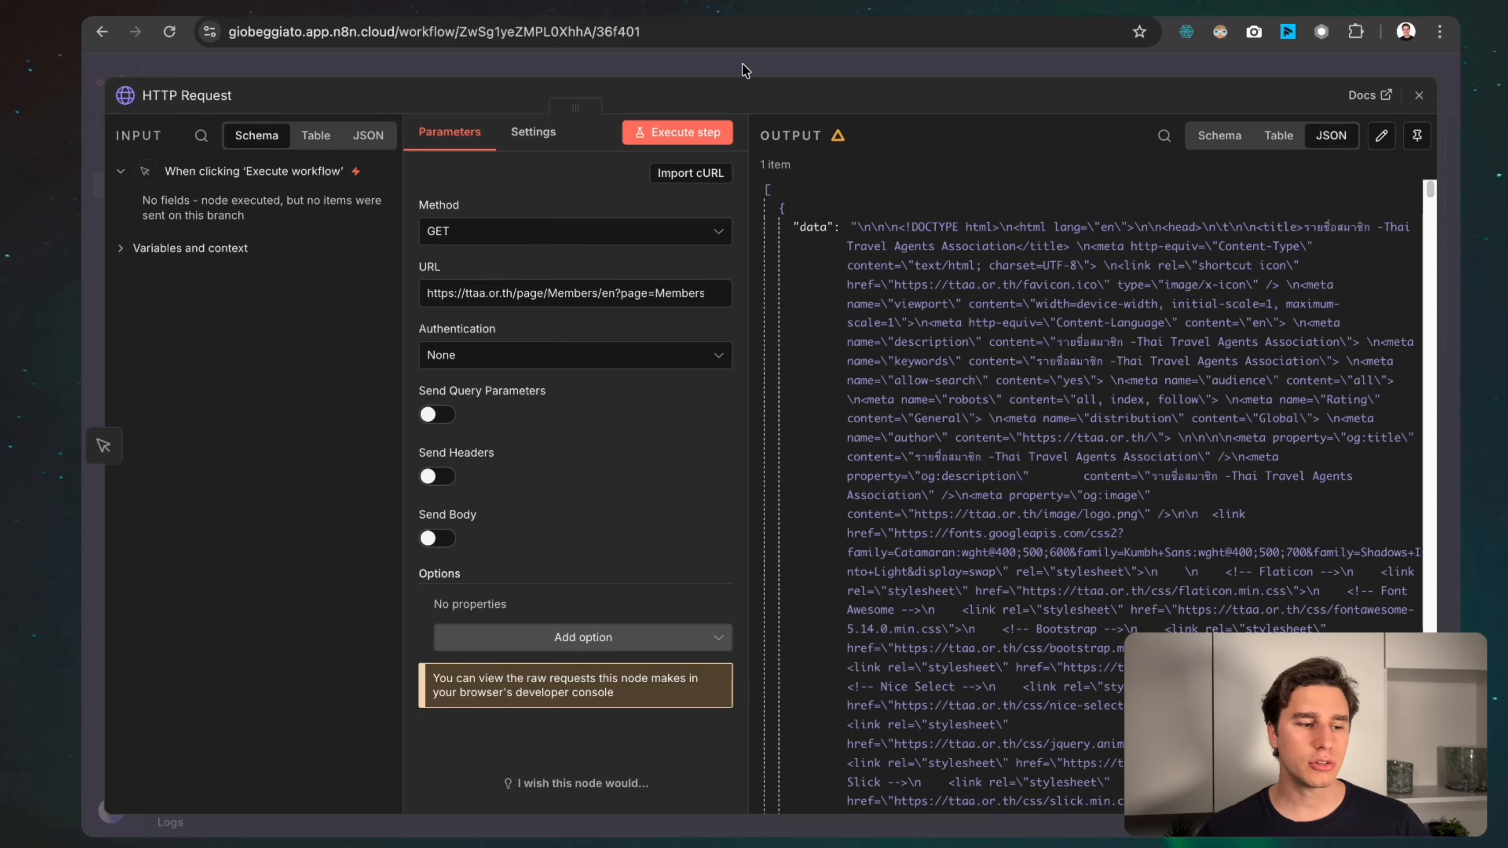
In the n8n workflow, add an HTML node with the Extract HTML Content action after the HTTP Request node.
key("Escape")
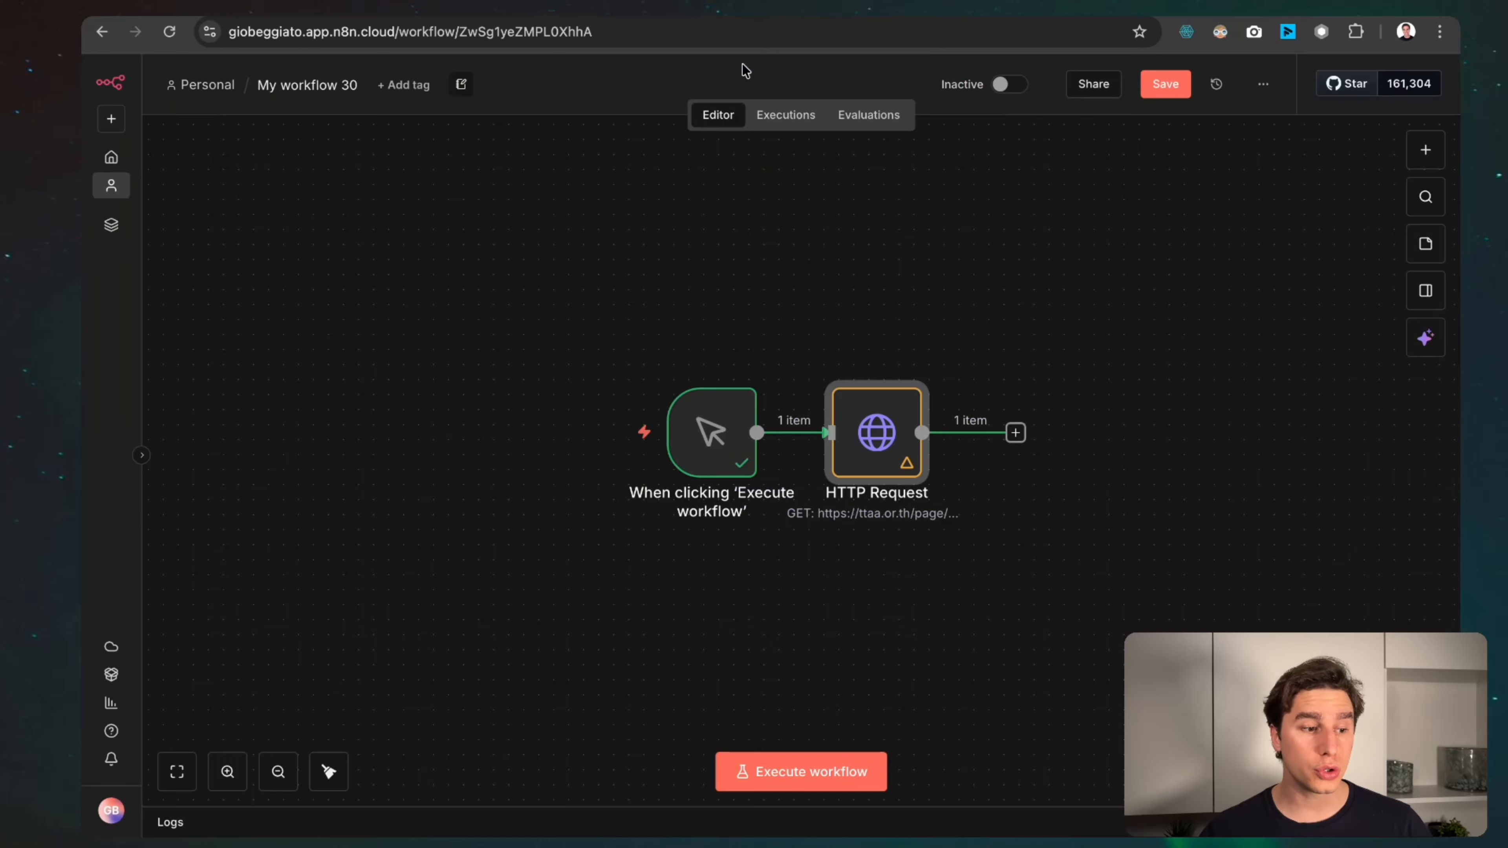
left_click(1016, 433)
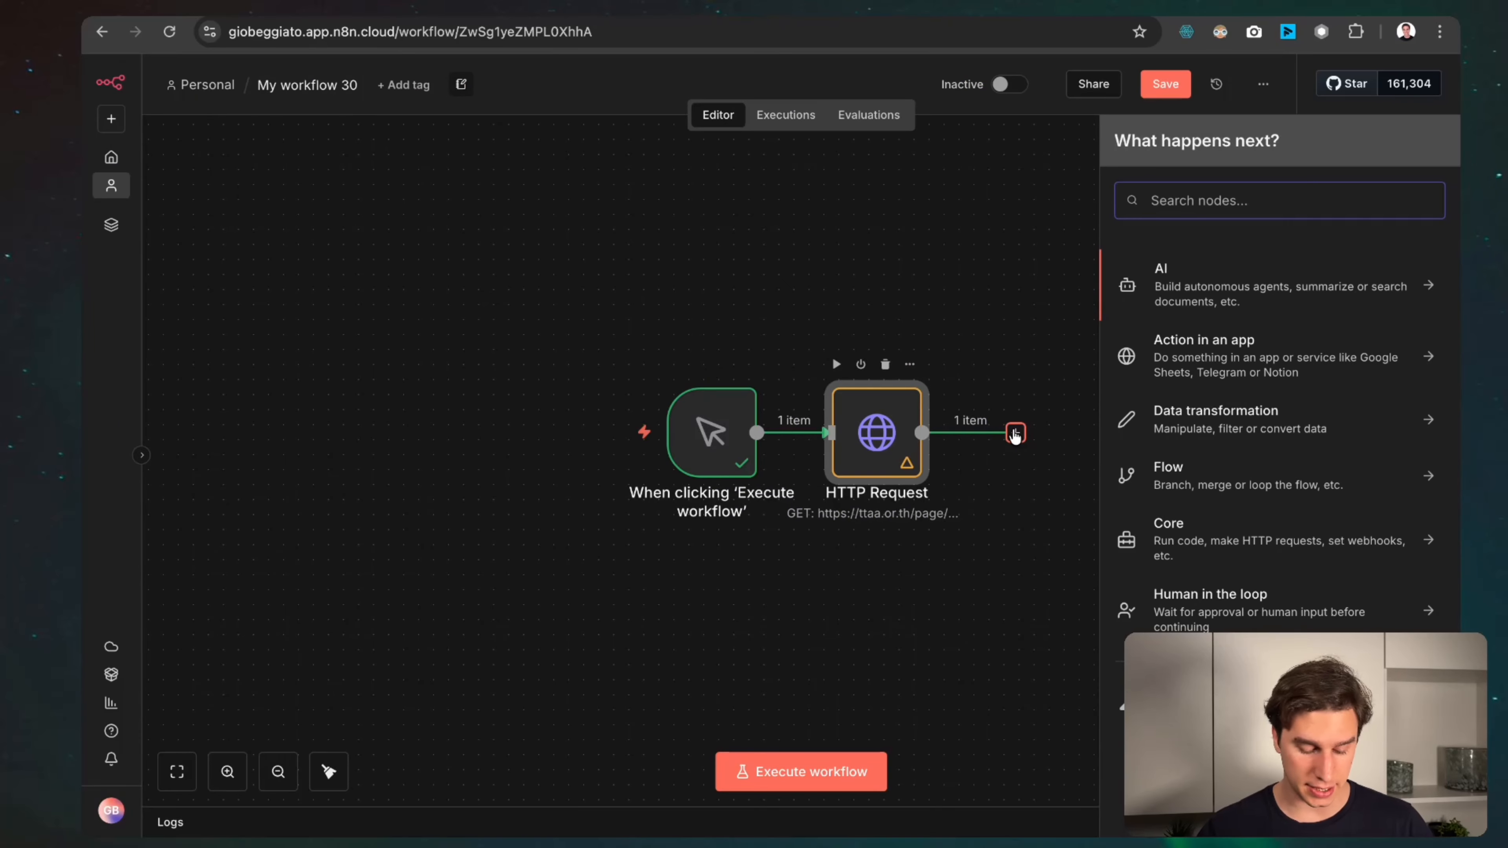
type("html")
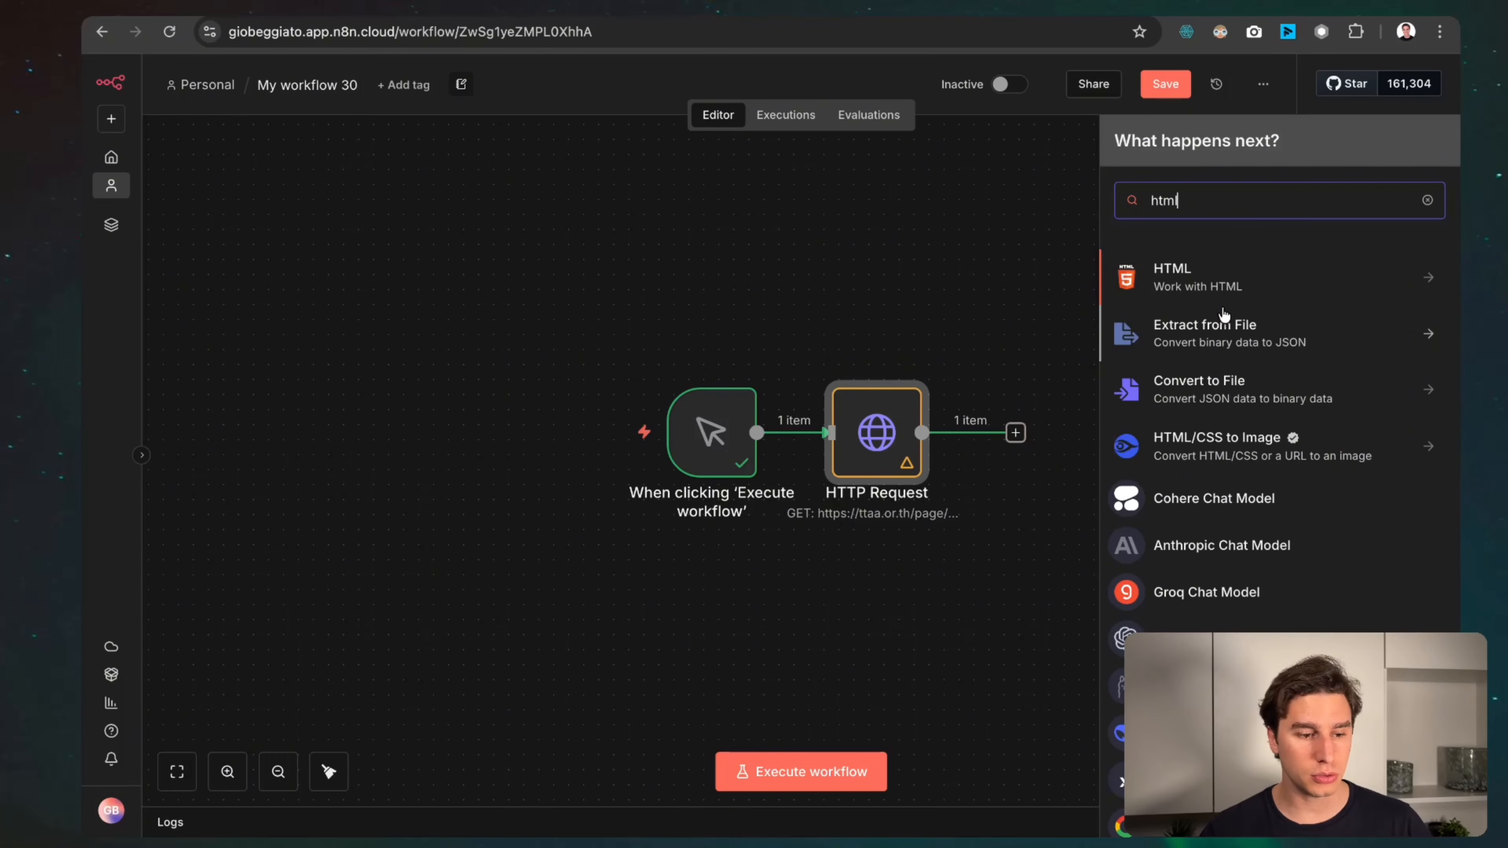
left_click(1208, 287)
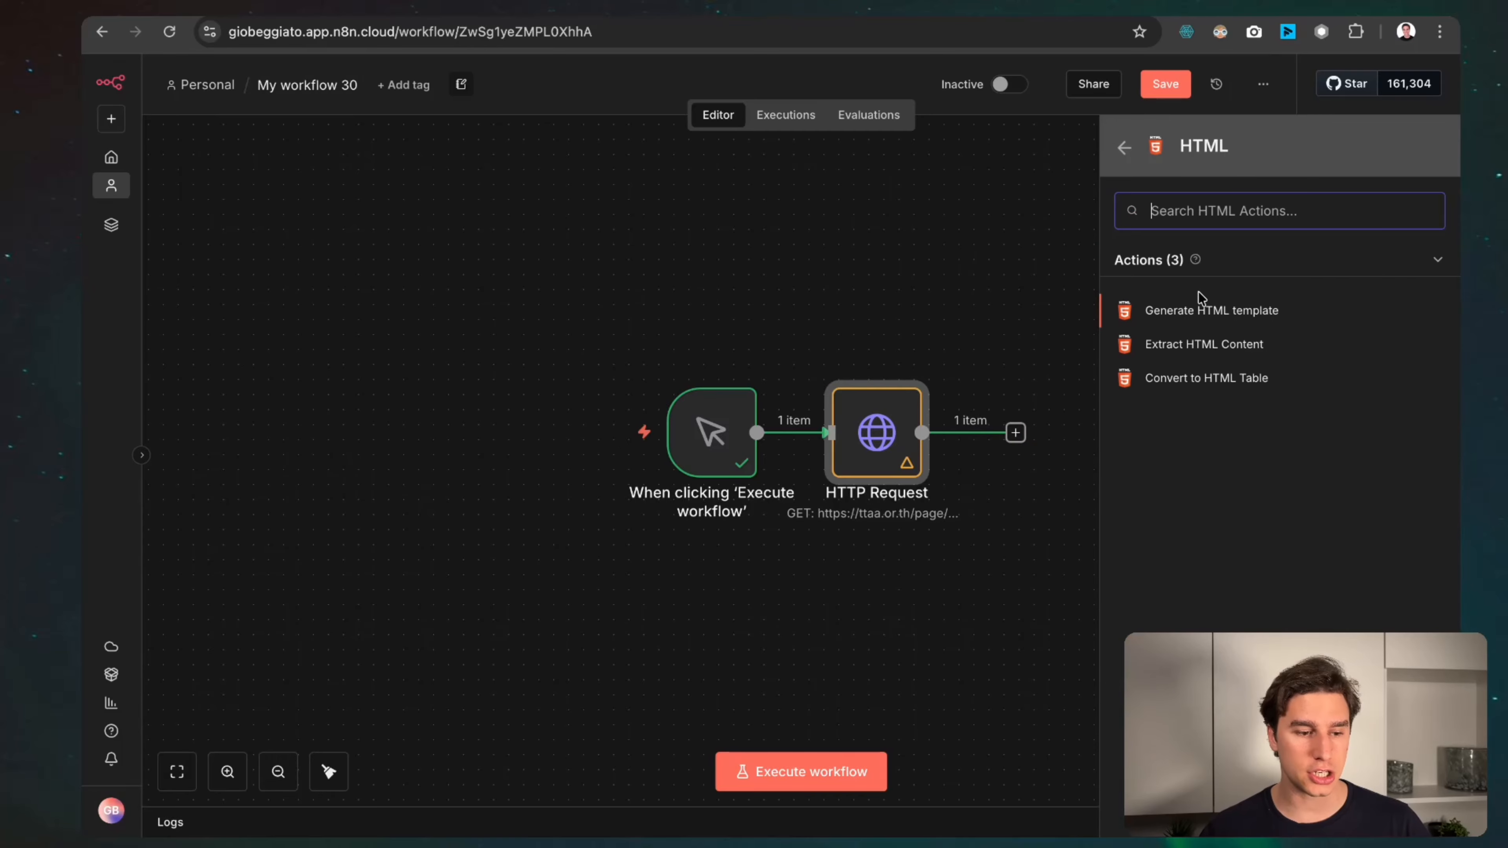
left_click(1190, 349)
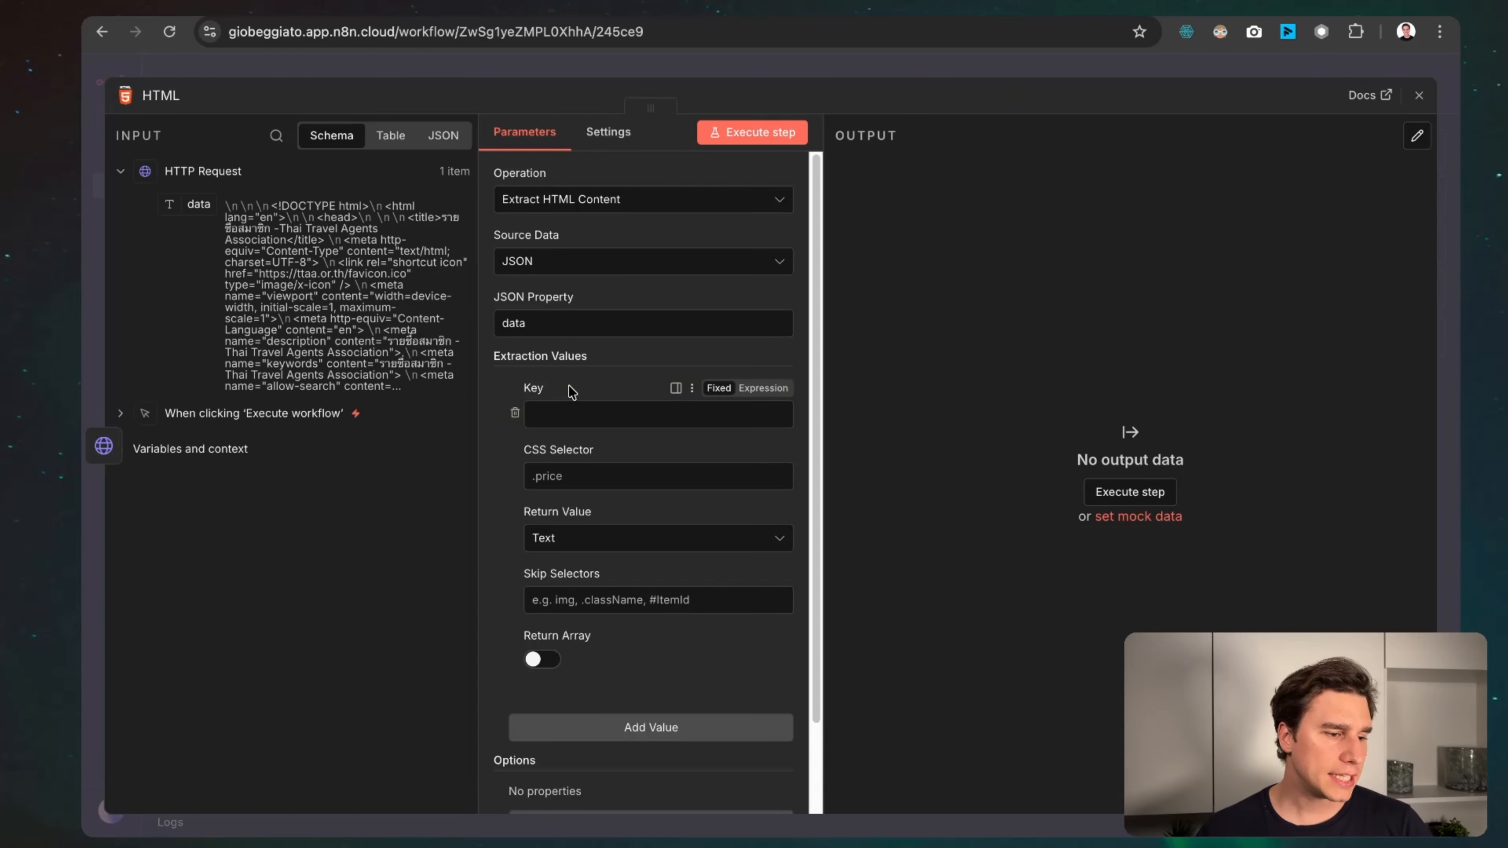
Set the key of the HTML node's extraction value to email.
scroll(579, 419, "up", 2)
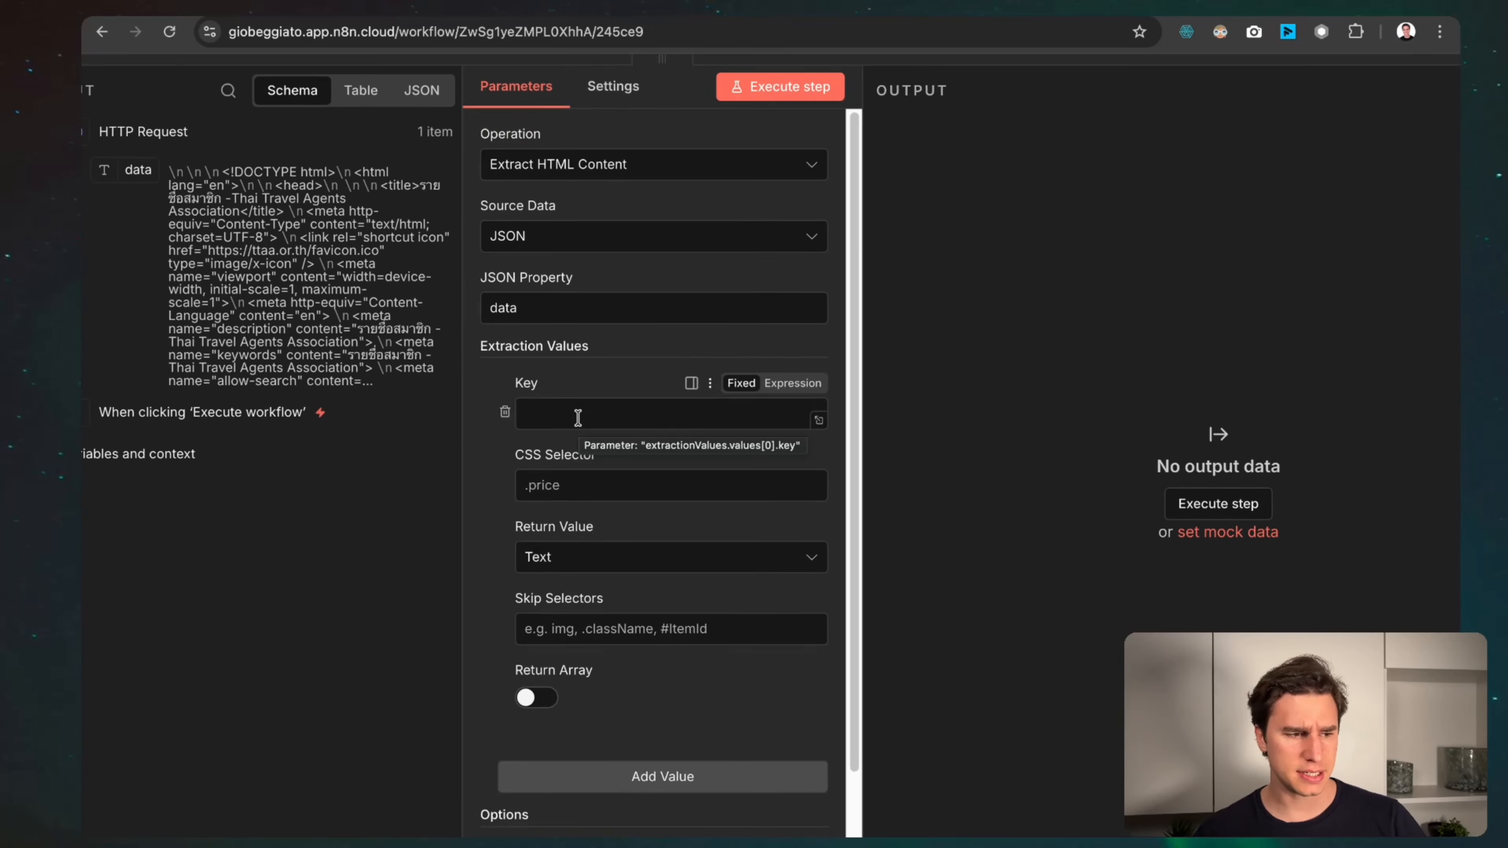
scroll(579, 420, "down", 1)
scroll(577, 423, "left", 1)
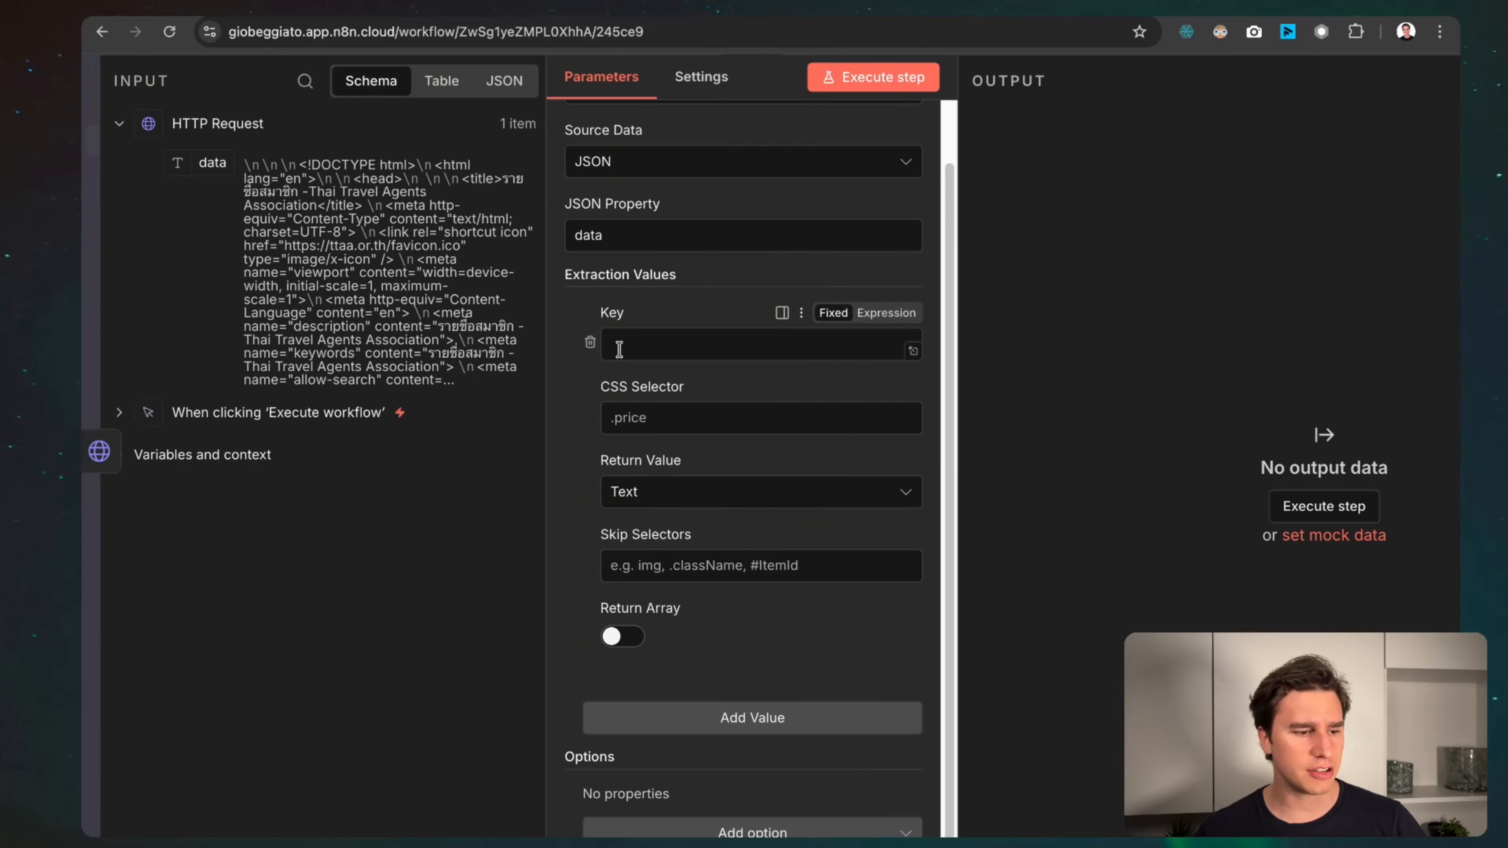
left_click(623, 342)
left_click(619, 345)
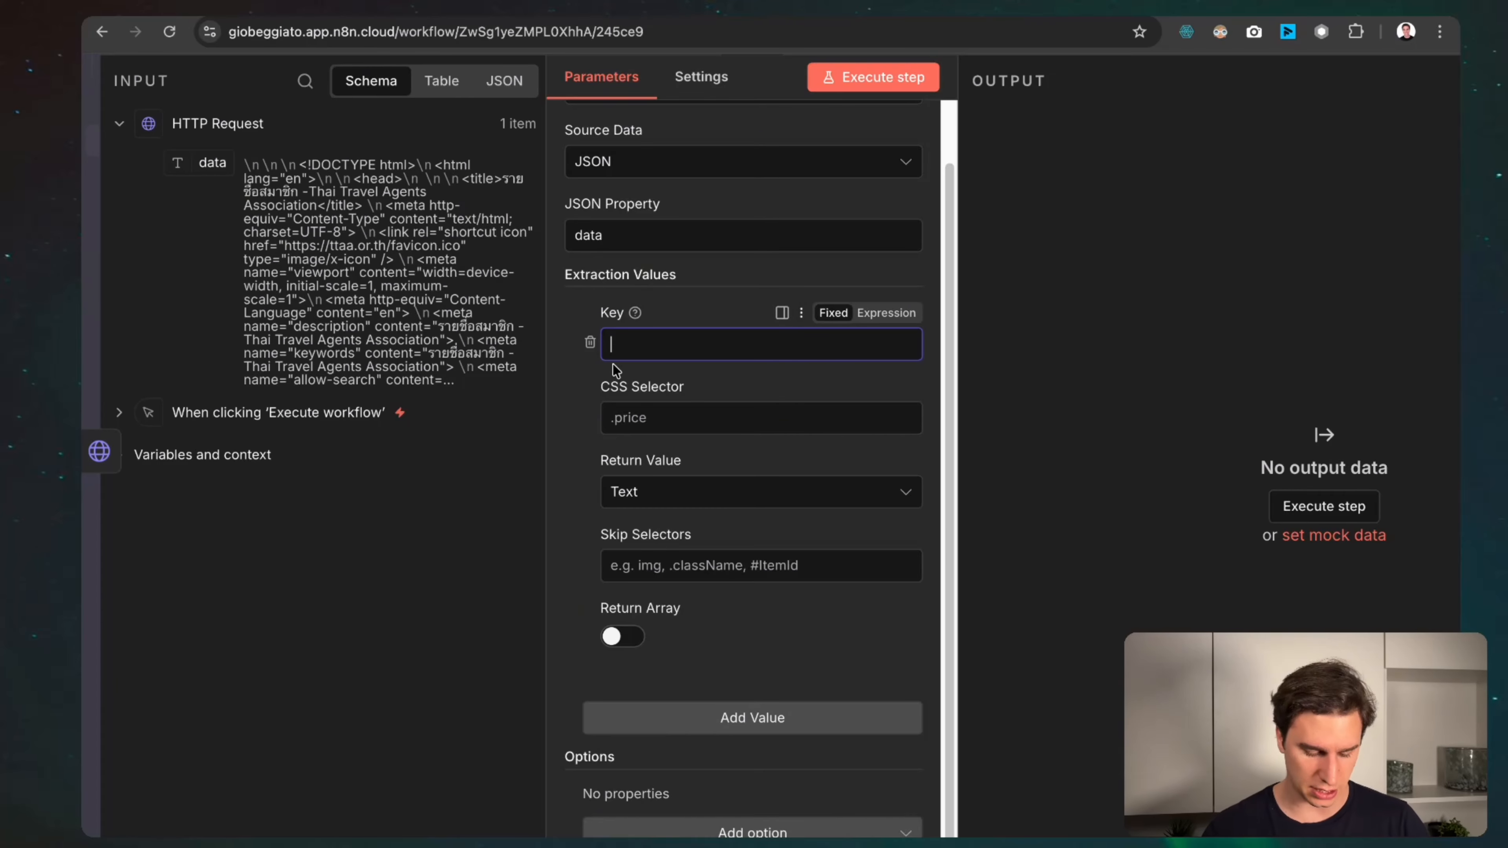
type("email")
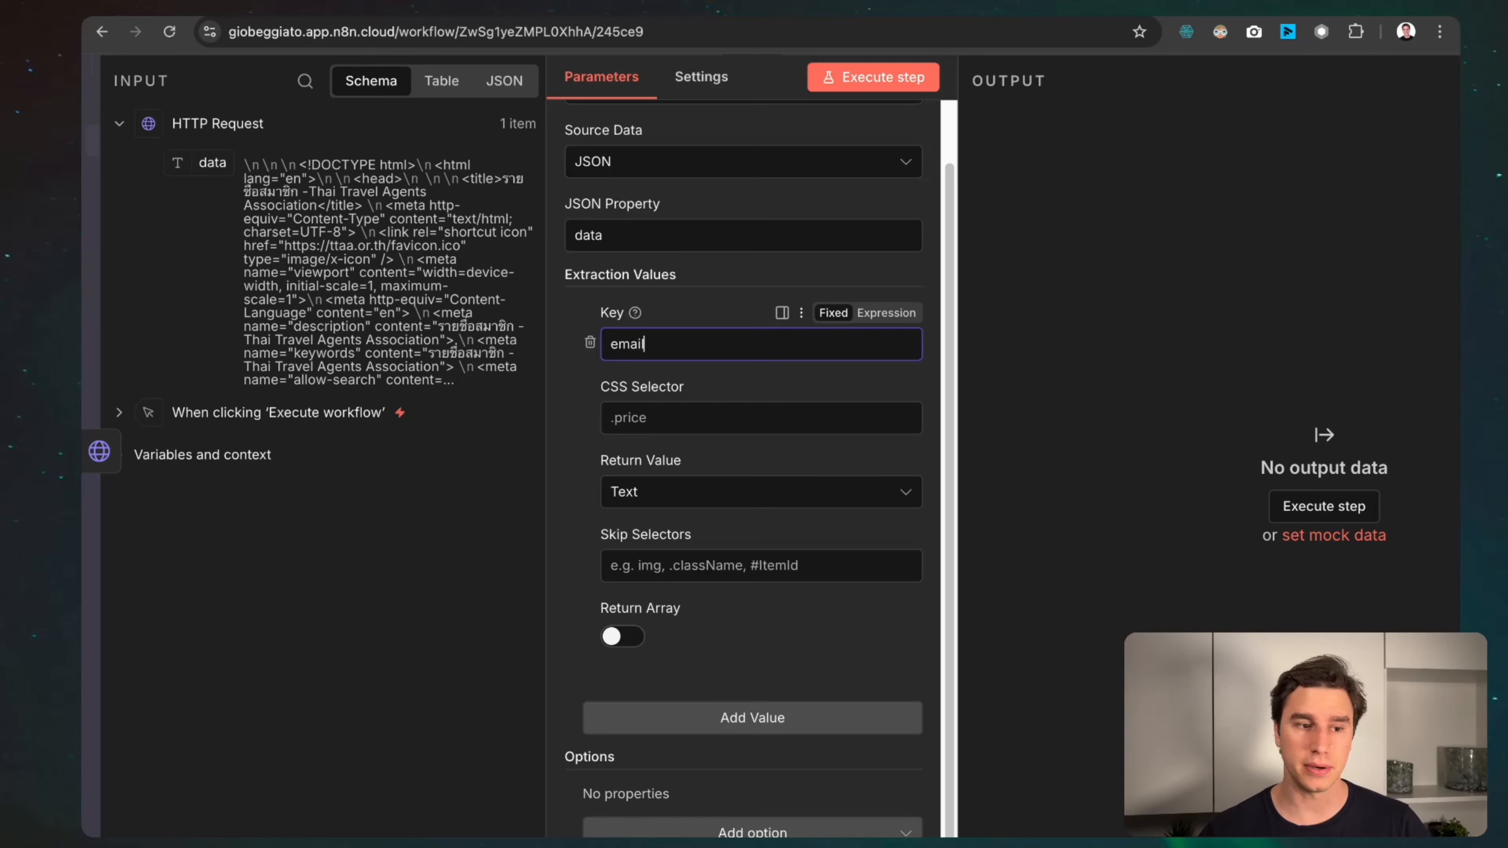
left_click_drag(591, 390, 695, 392)
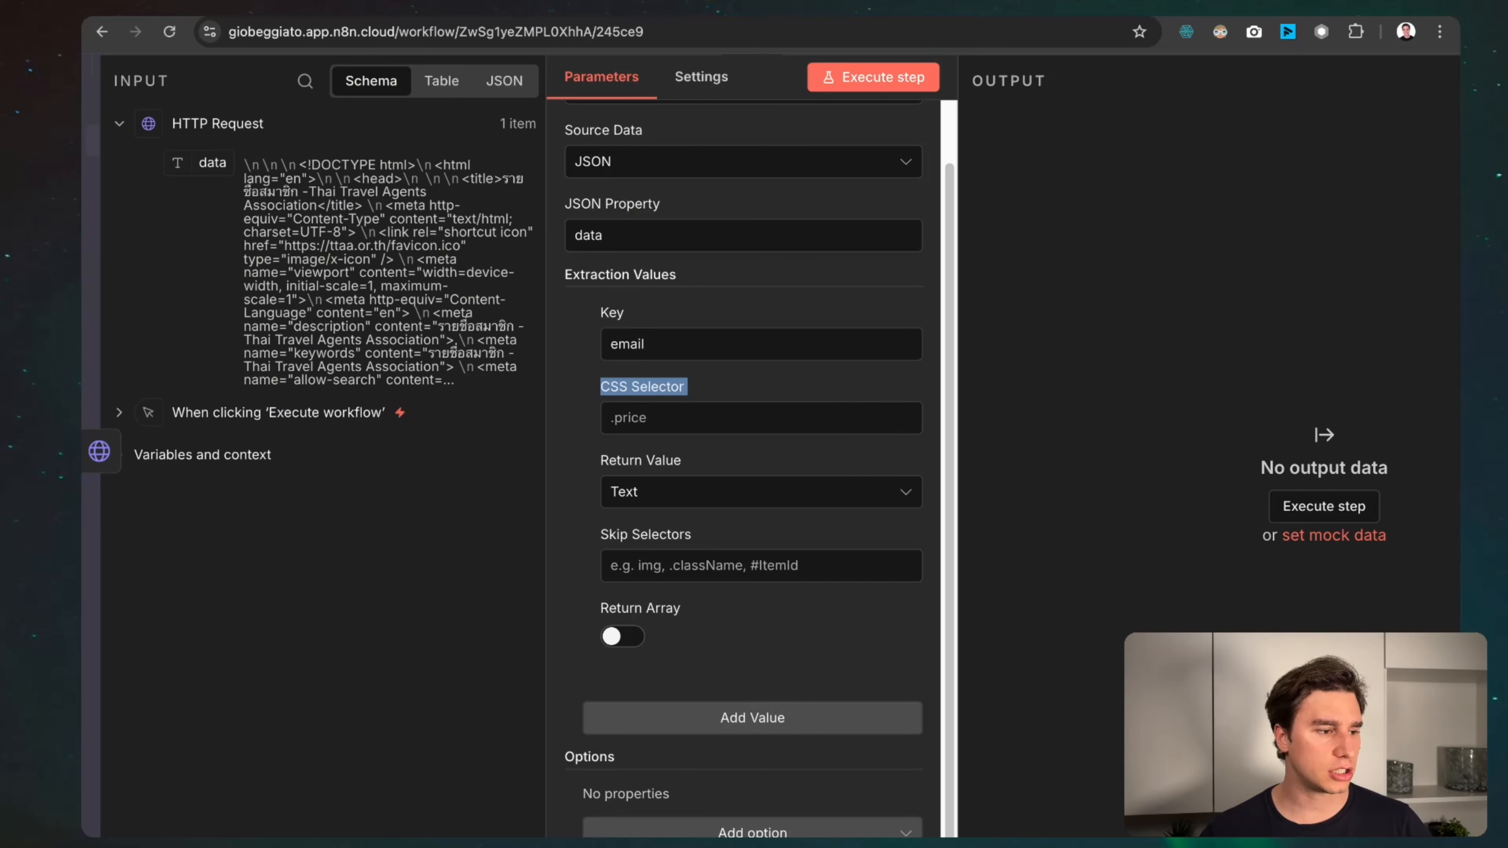
Switch to the Thai Travel Agents Association members page and inspect the HTML structure of the first member's contact block.
key("ctrl+Tab")
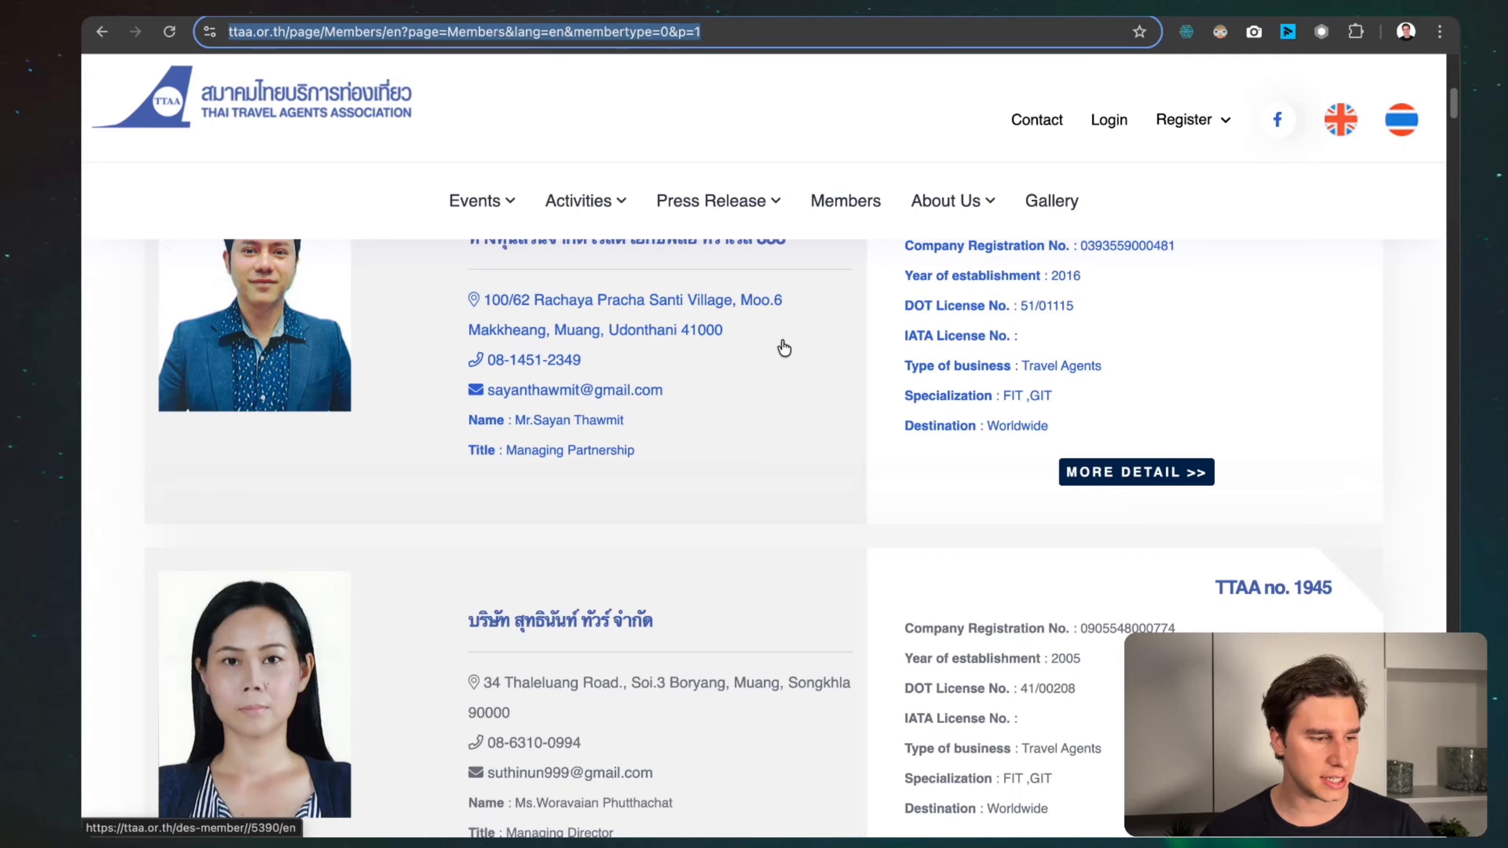
scroll(785, 336, "up", 3)
right_click(568, 439)
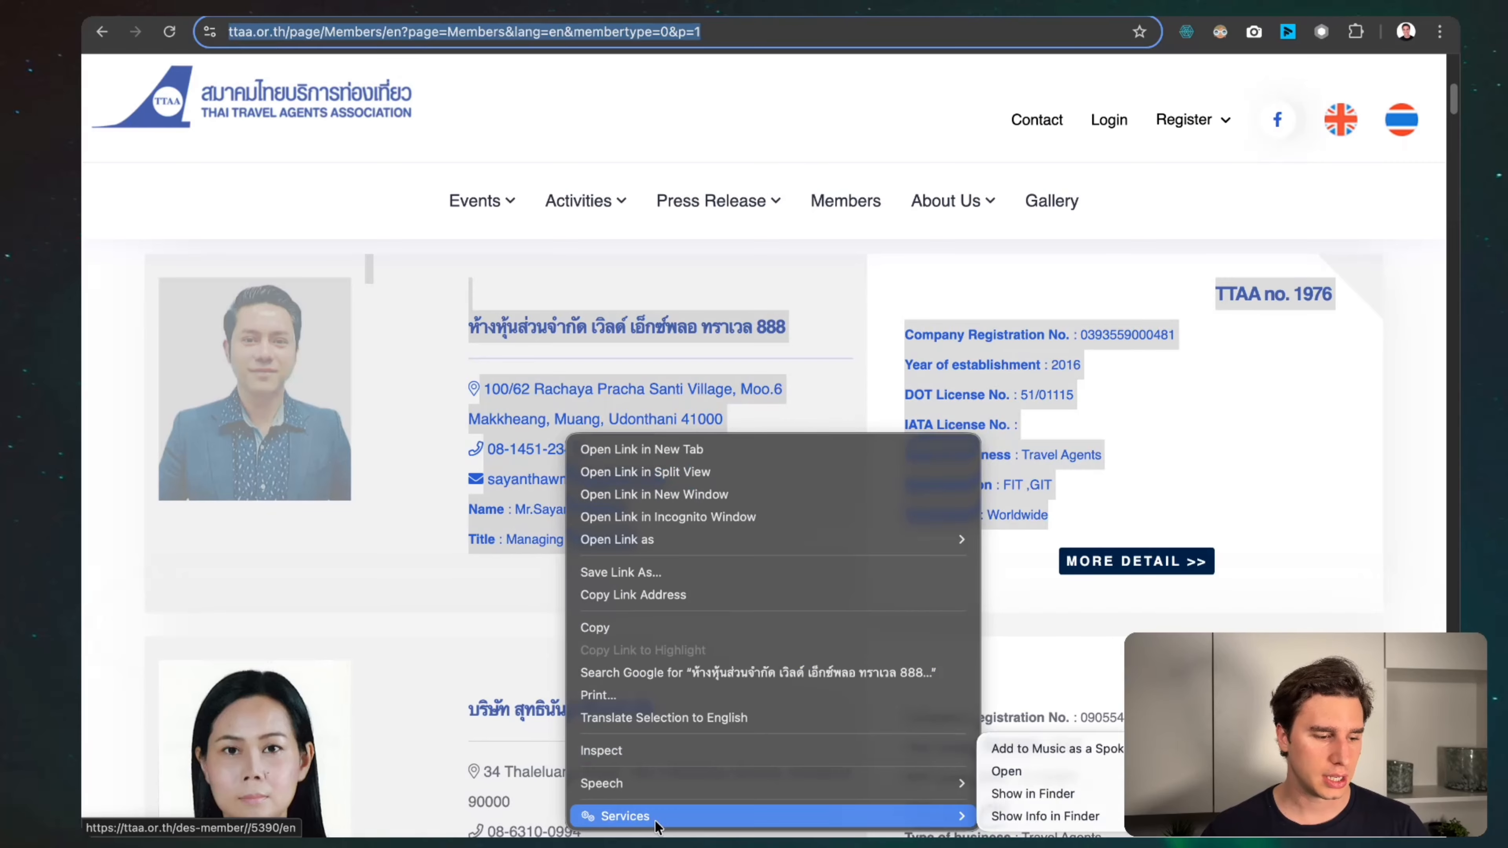
left_click(623, 750)
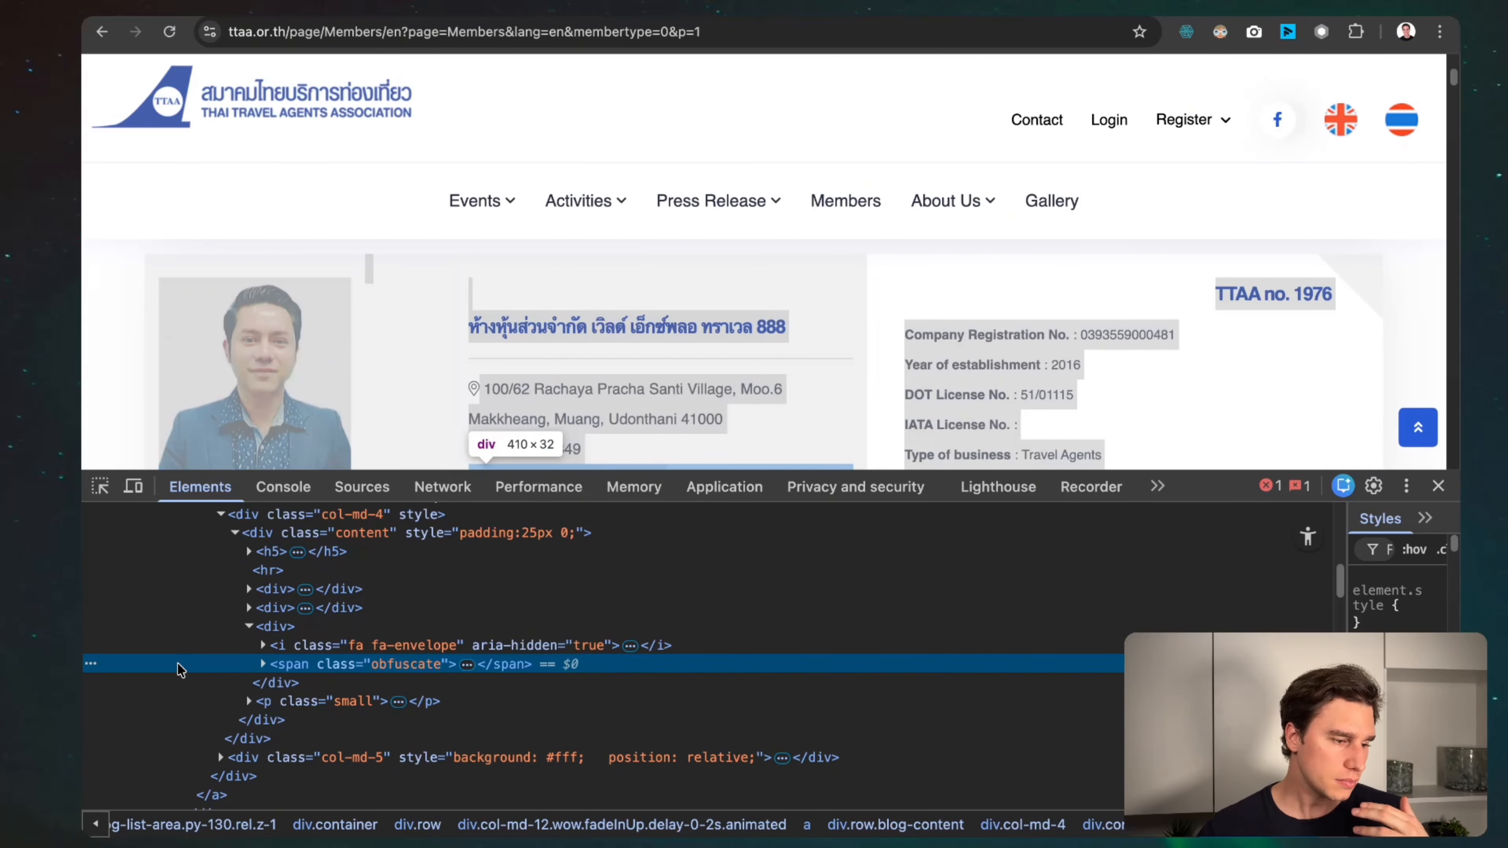
left_click(249, 627)
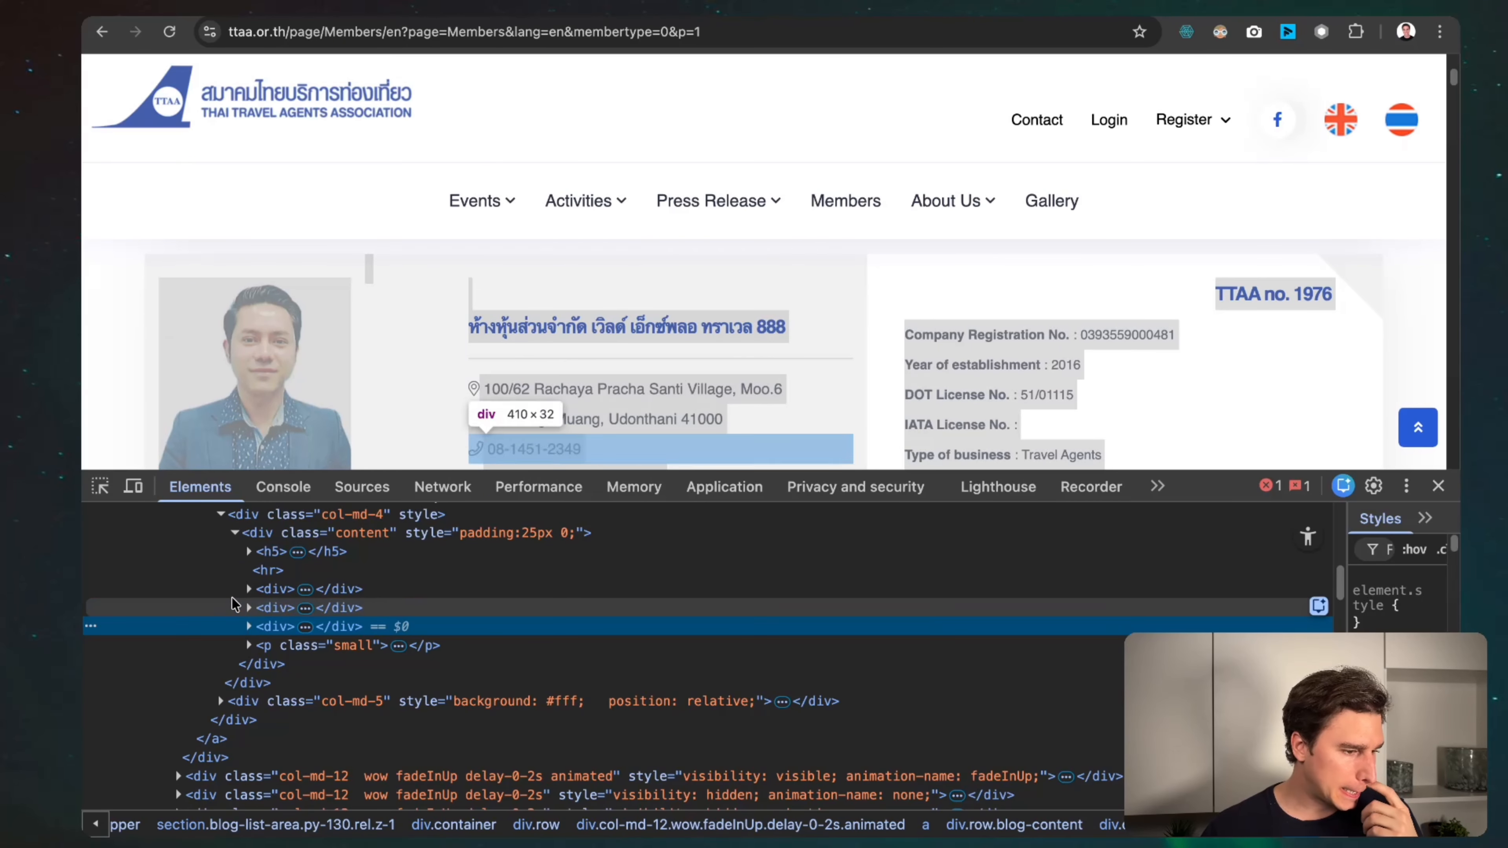
scroll(235, 603, "up", 1)
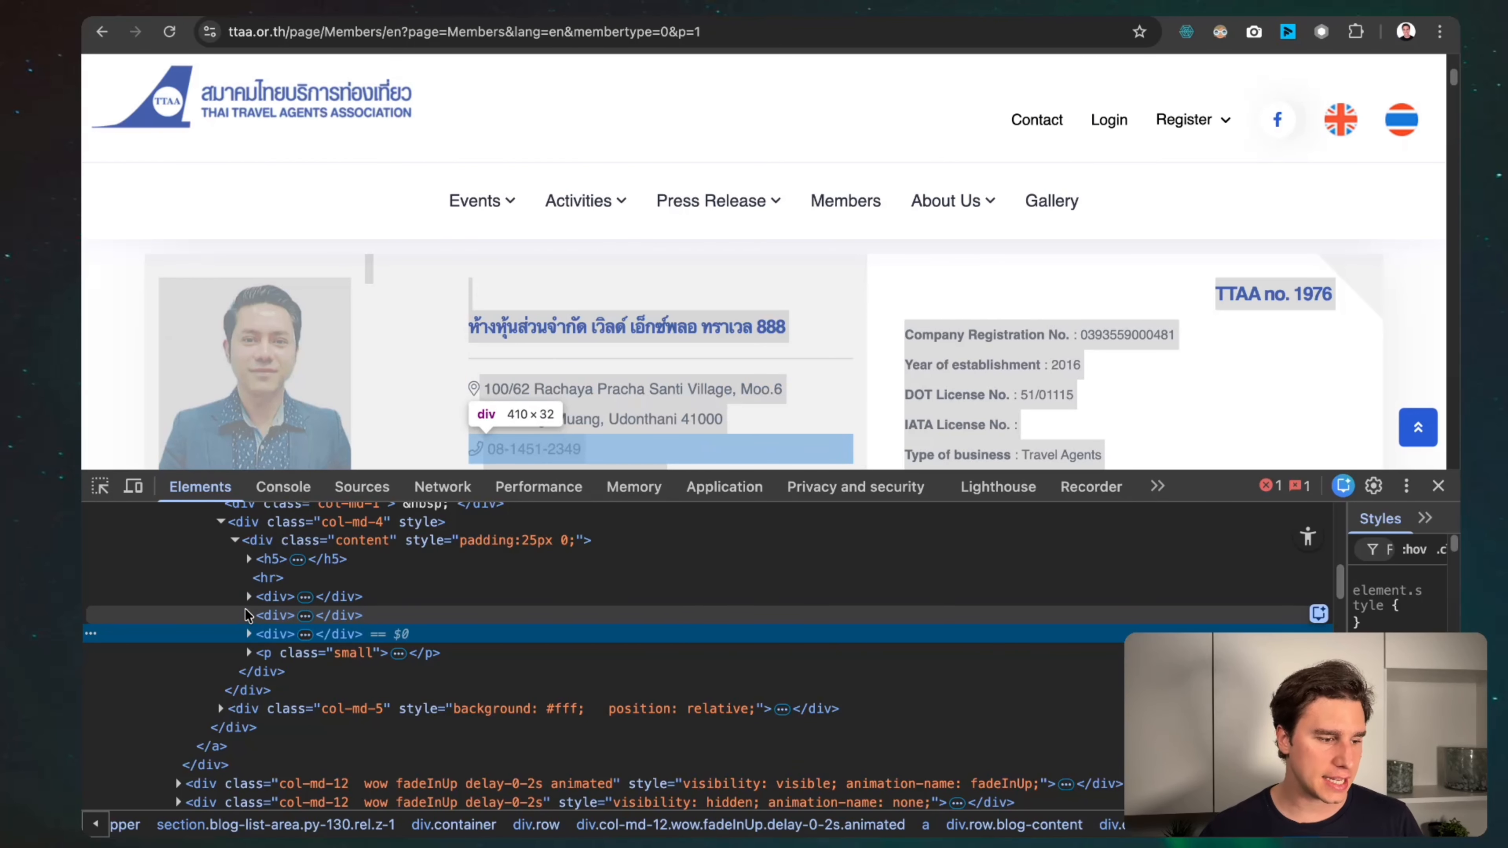
left_click(250, 652)
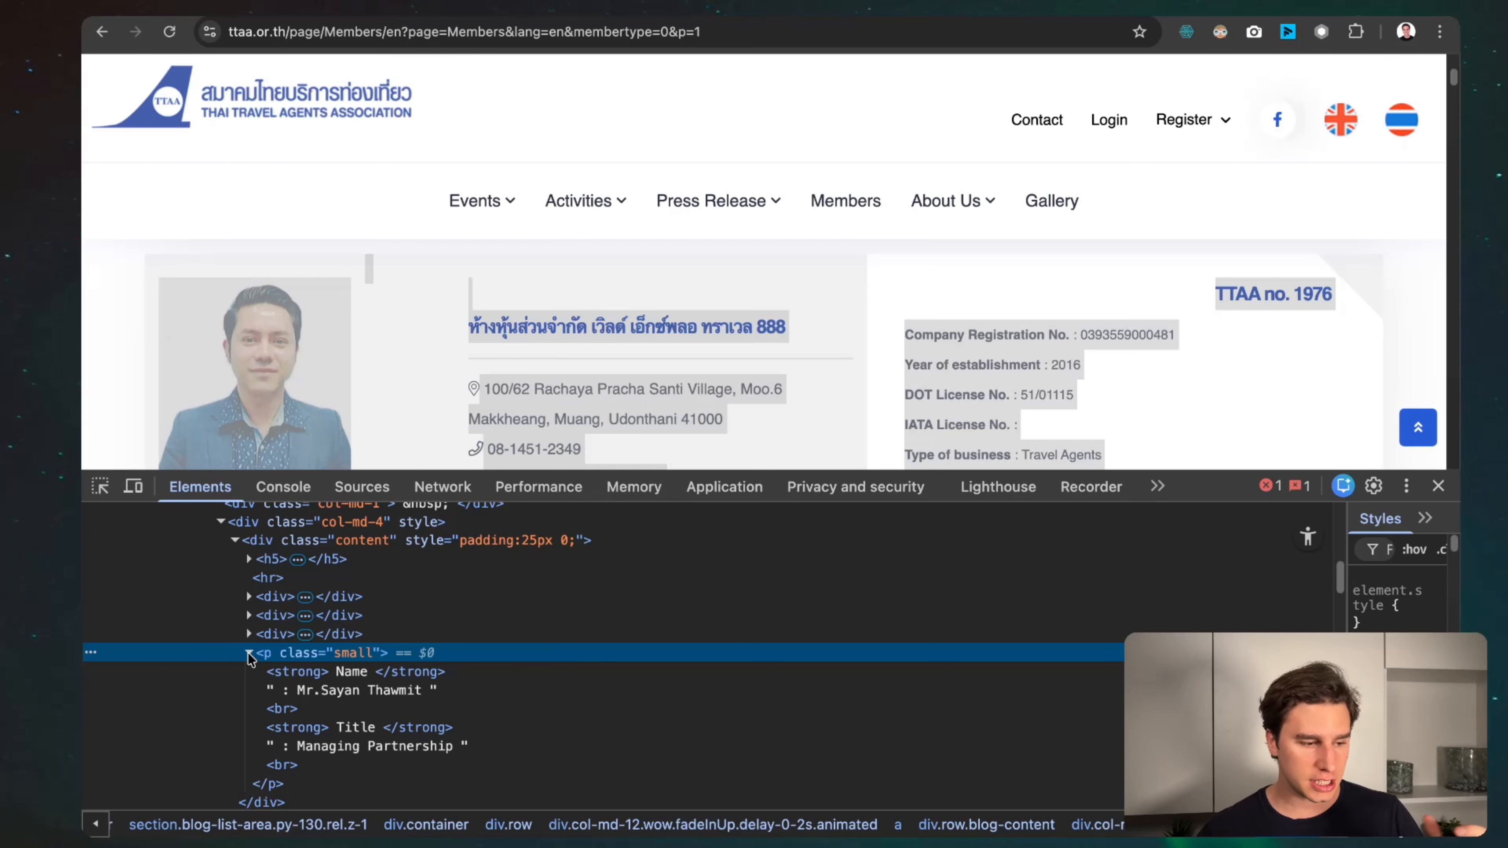
left_click(248, 653)
left_click(249, 653)
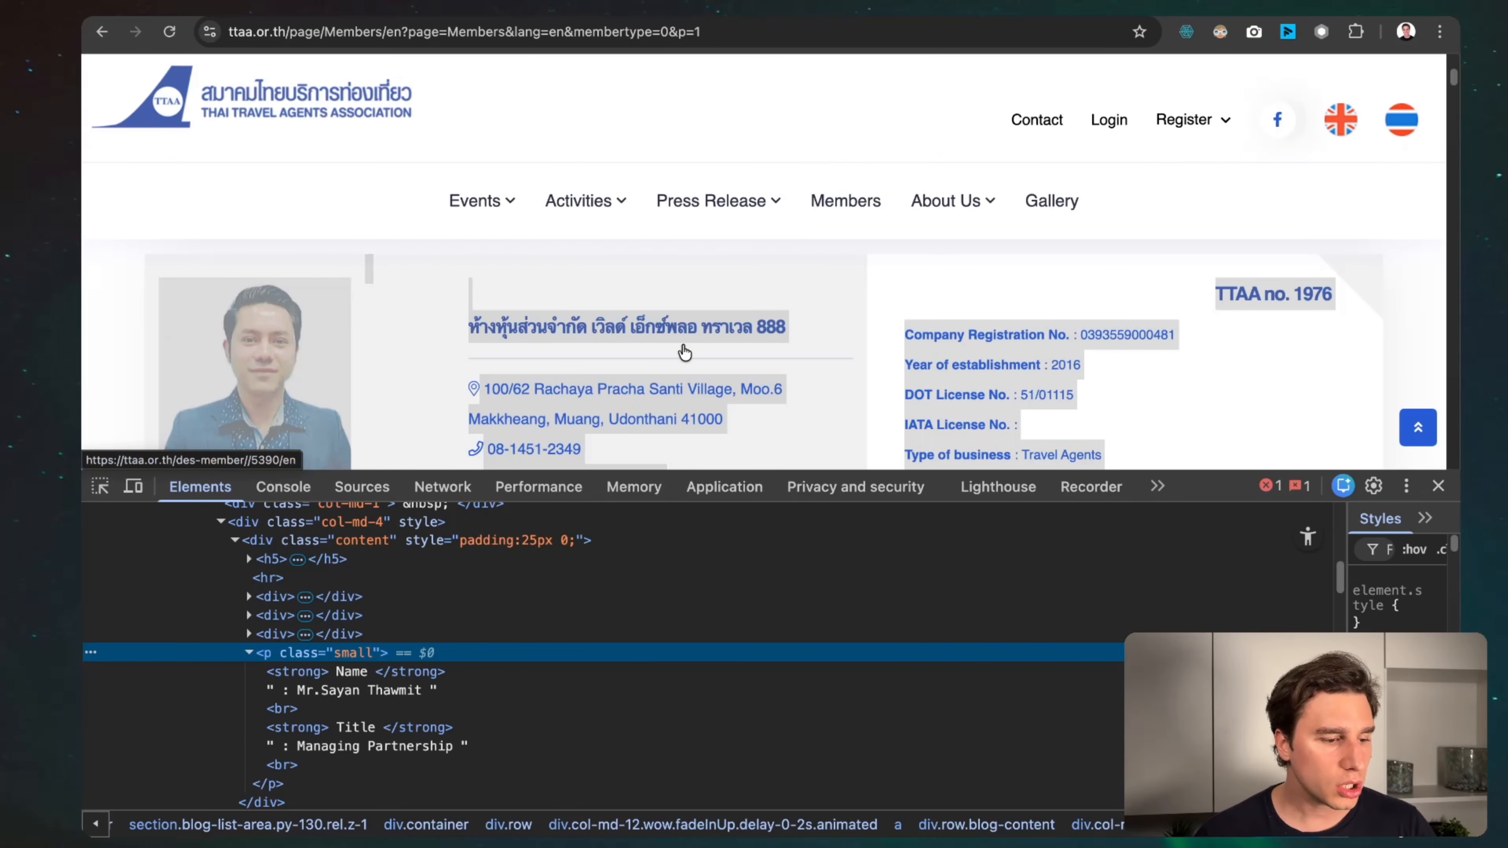
Inspect the first member's email element and expand its obfuscate span to examine the contents.
scroll(685, 353, "down", 2)
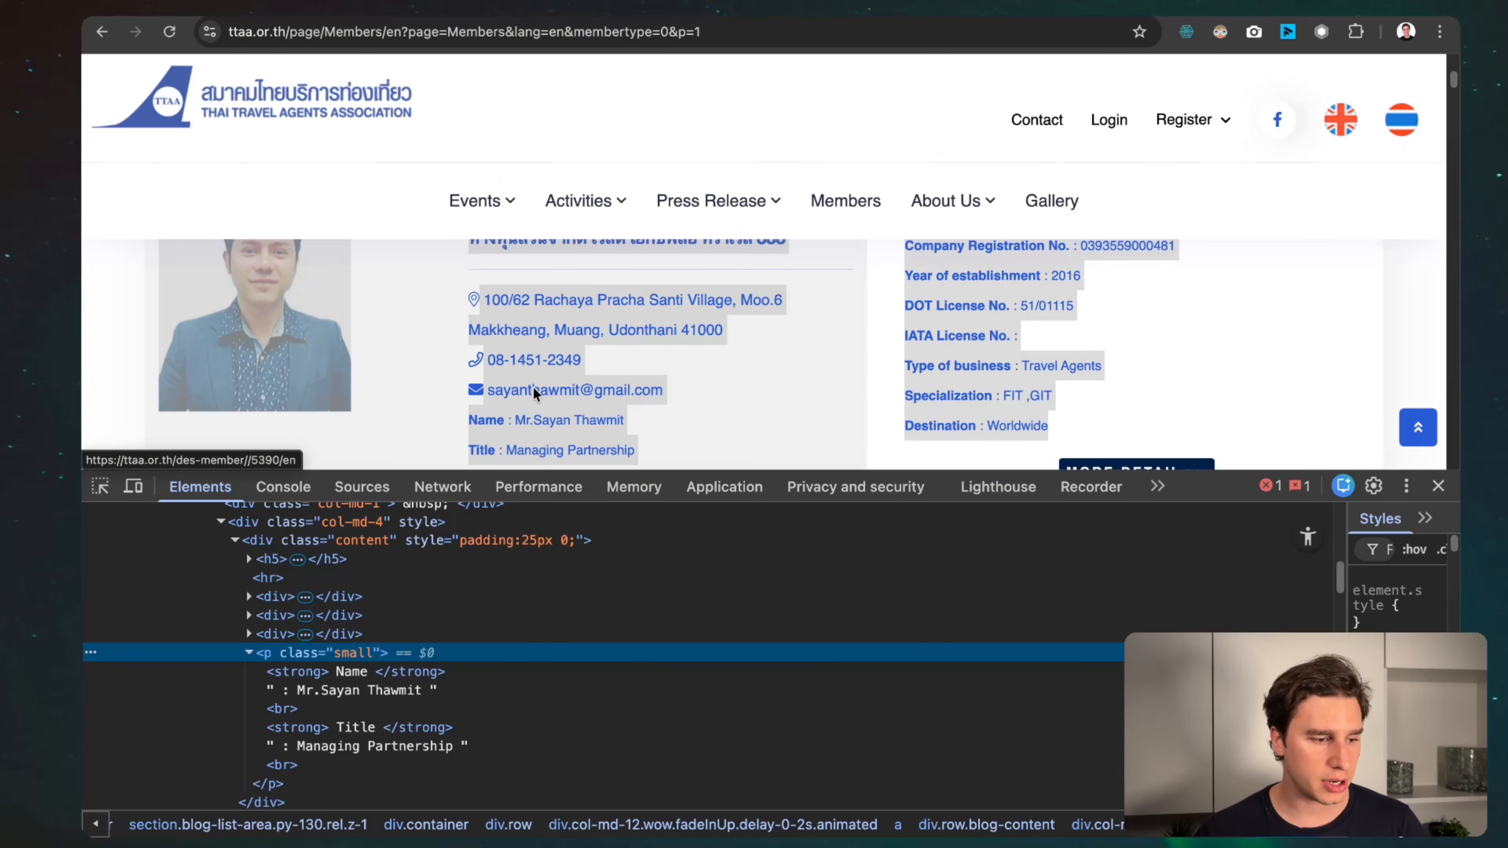
right_click(536, 394)
left_click(588, 698)
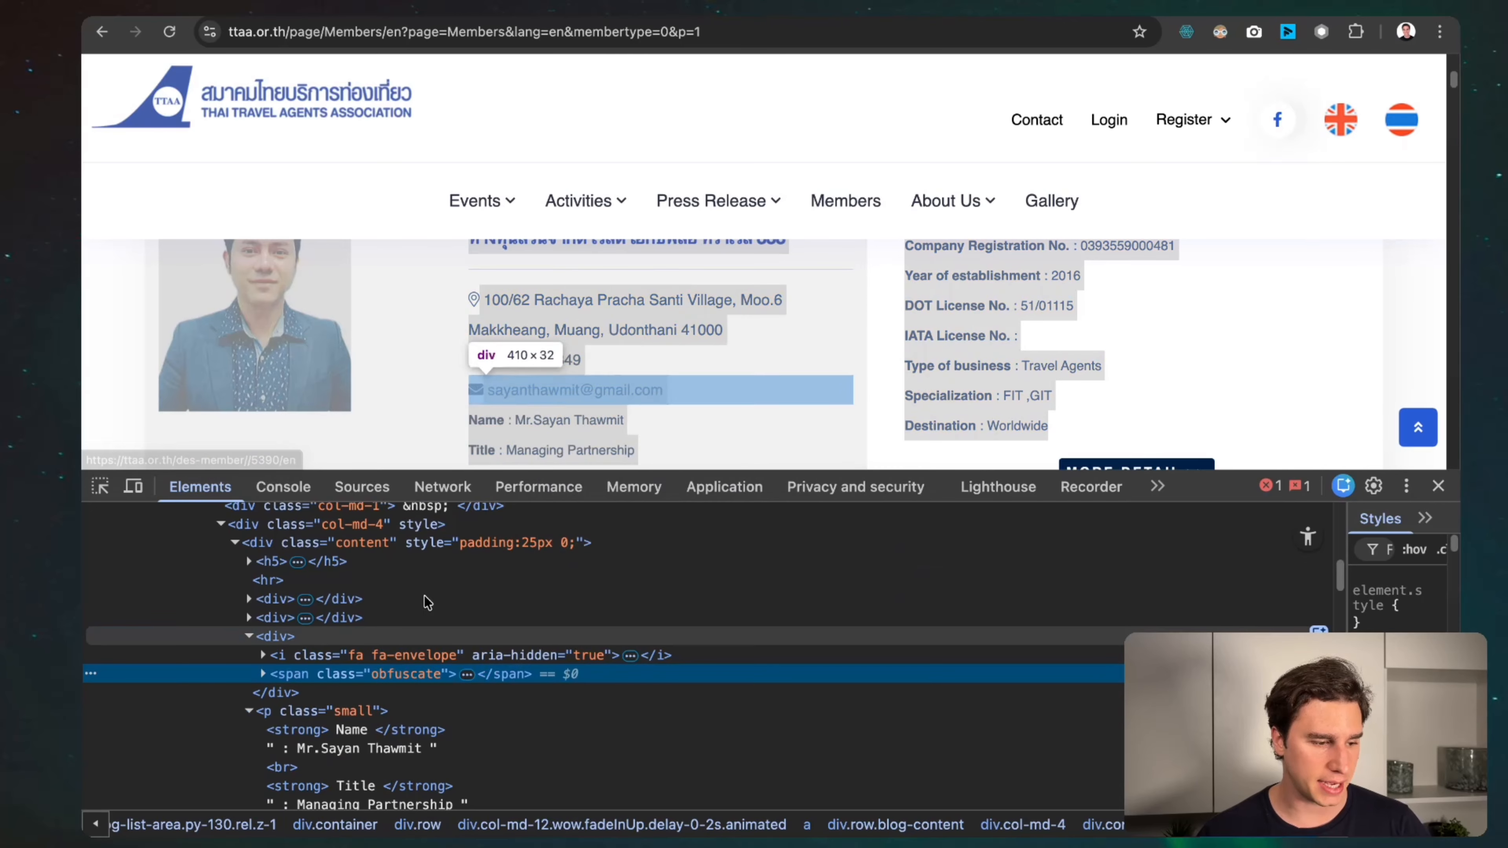
left_click(262, 673)
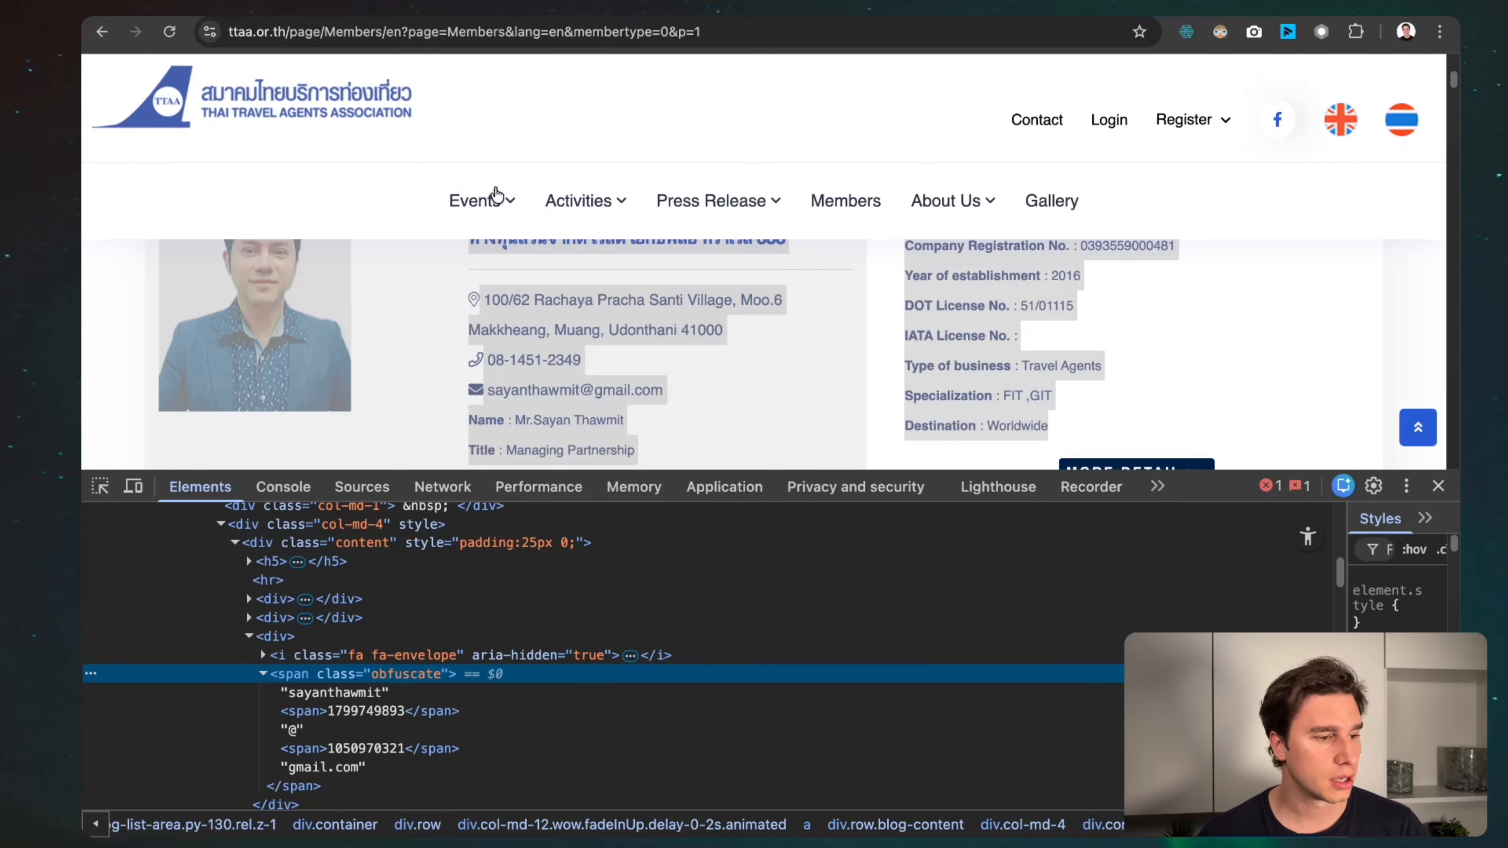
Back in n8n, set the email extraction's CSS selector to span.obfuscate and execute the HTML node.
left_click(479, 12)
left_click(642, 412)
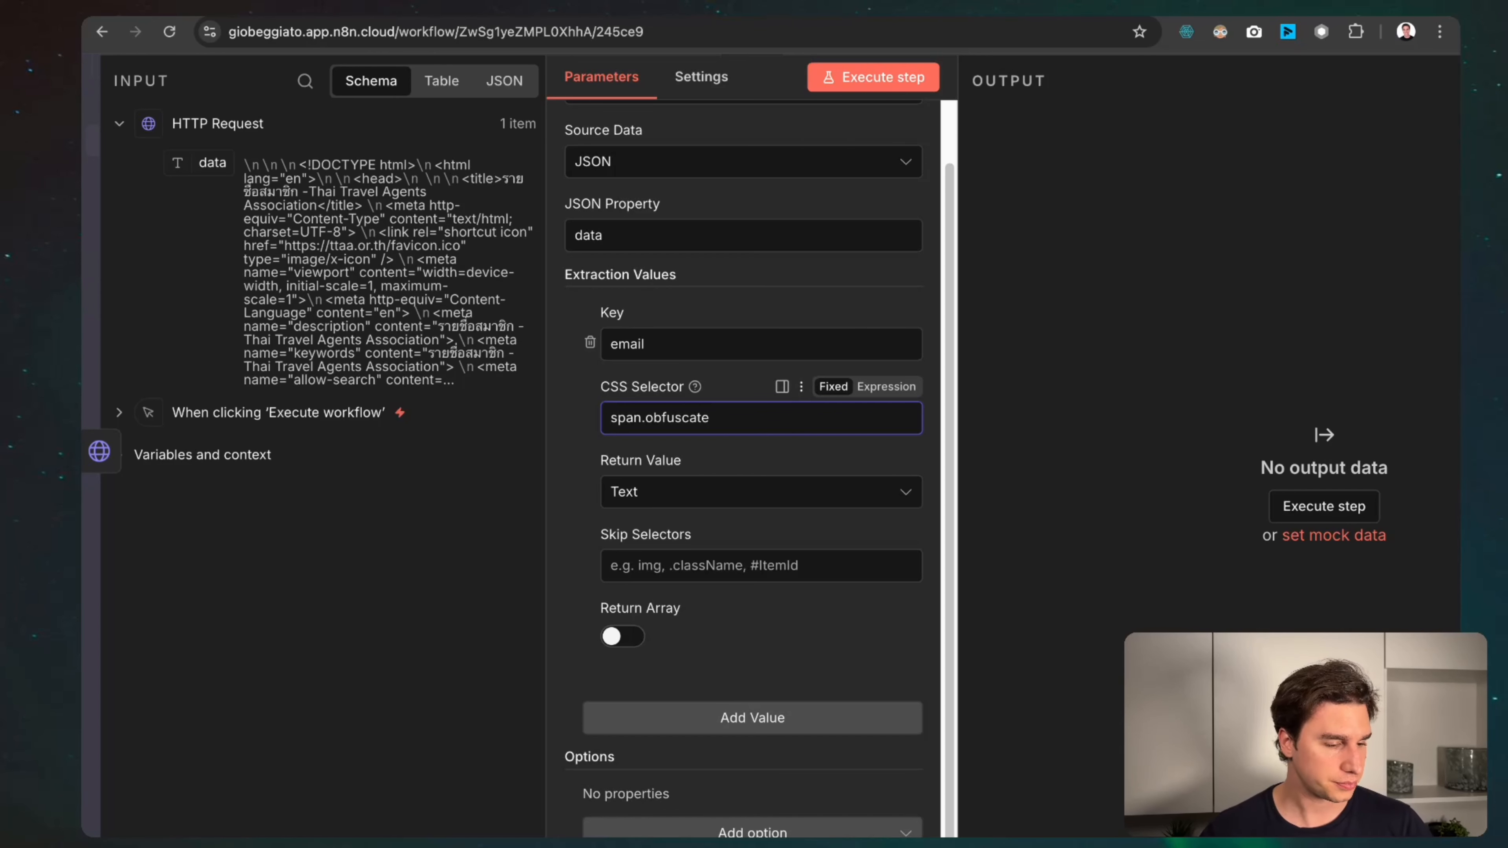
left_click(876, 78)
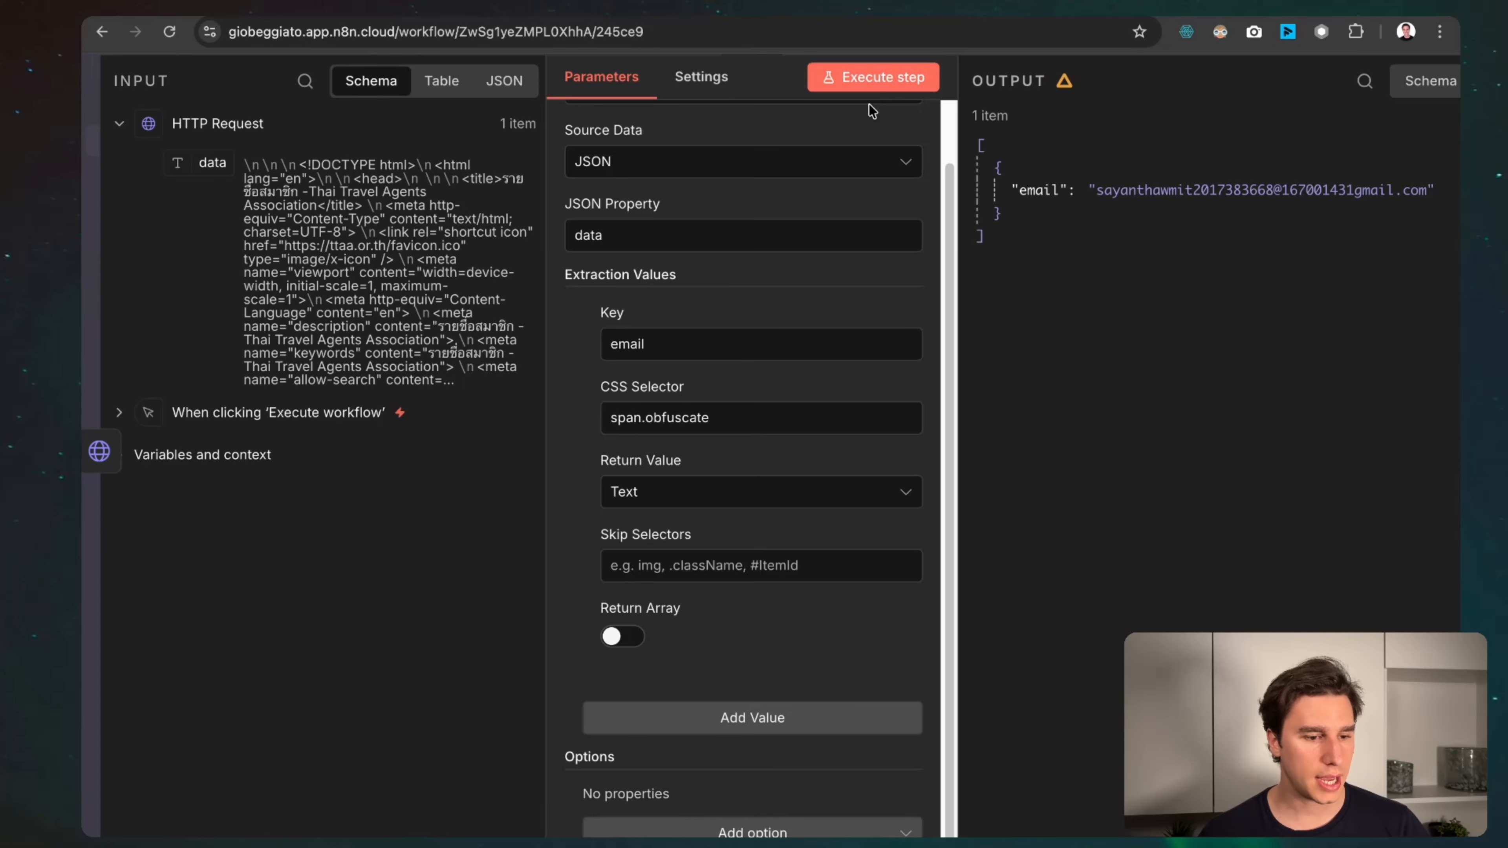
Examine the extracted email value and compare it with the text and nested spans inside the page's obfuscate element.
scroll(1075, 236, "right", 5)
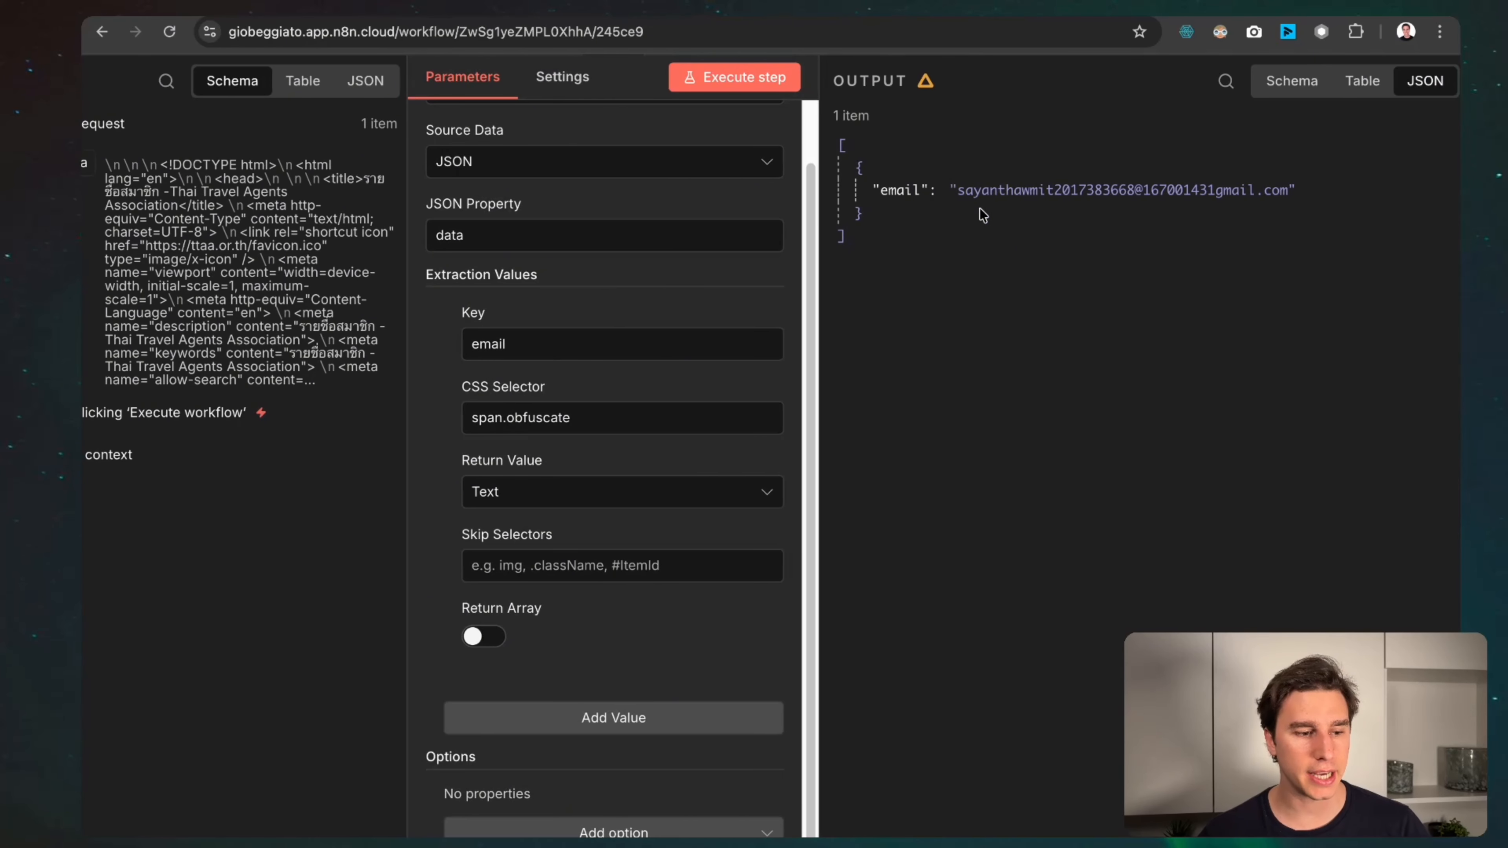
left_click_drag(956, 187, 1352, 198)
left_click(1301, 238)
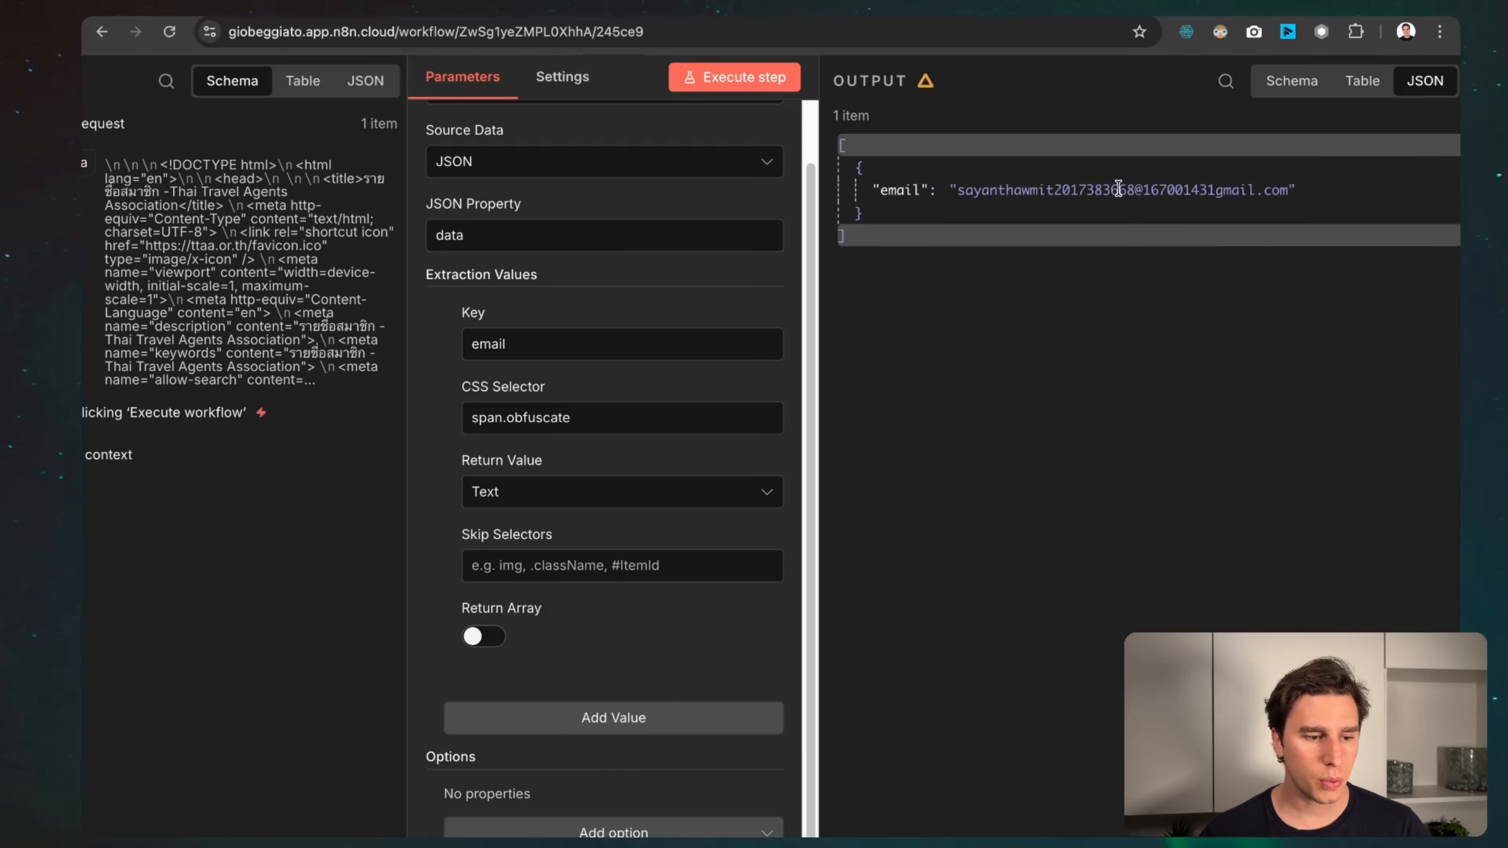
left_click(1079, 191)
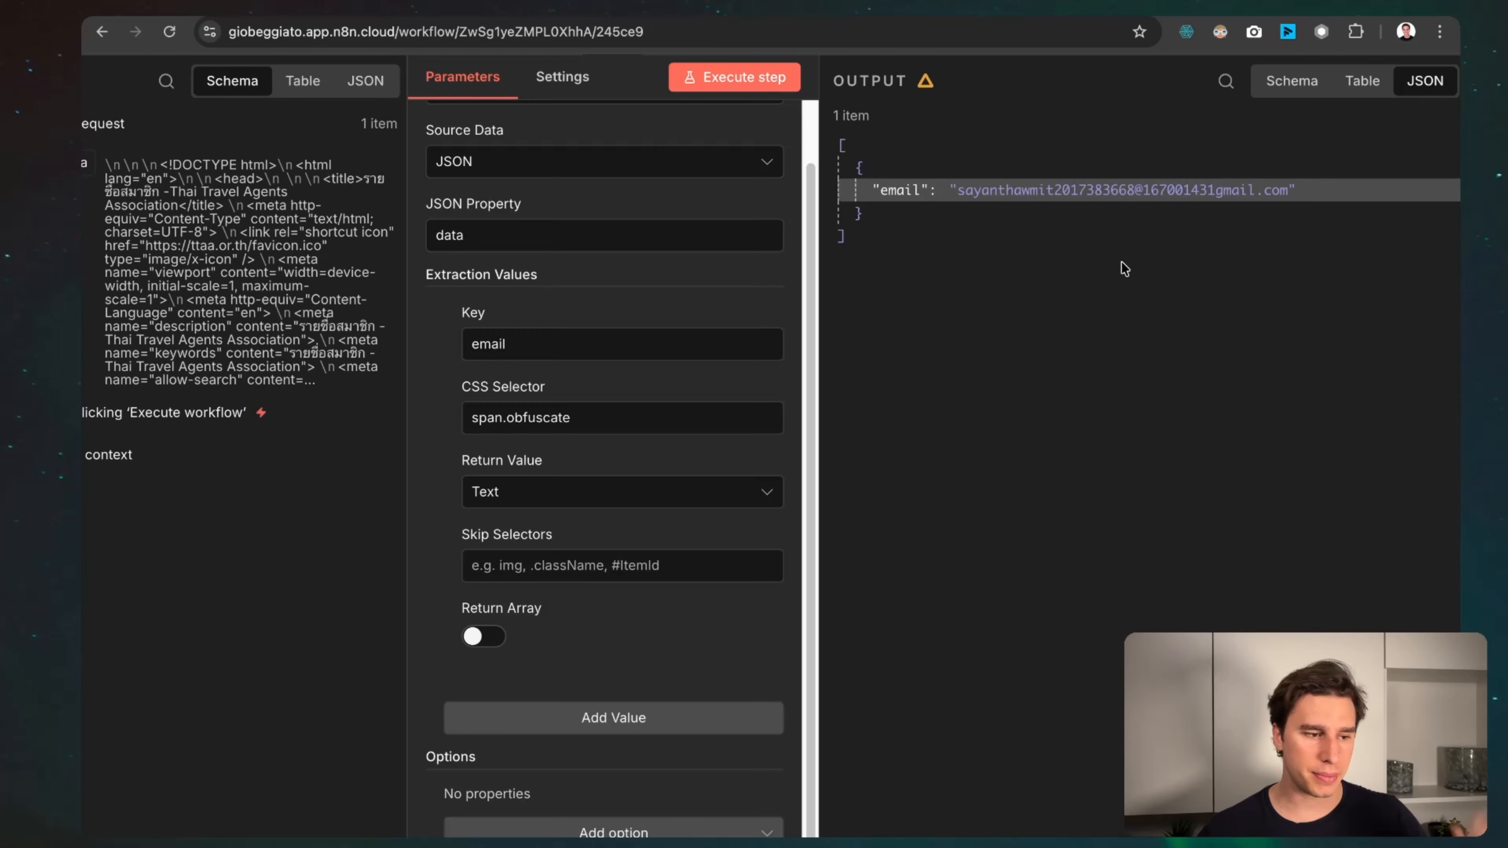
left_click(290, 2)
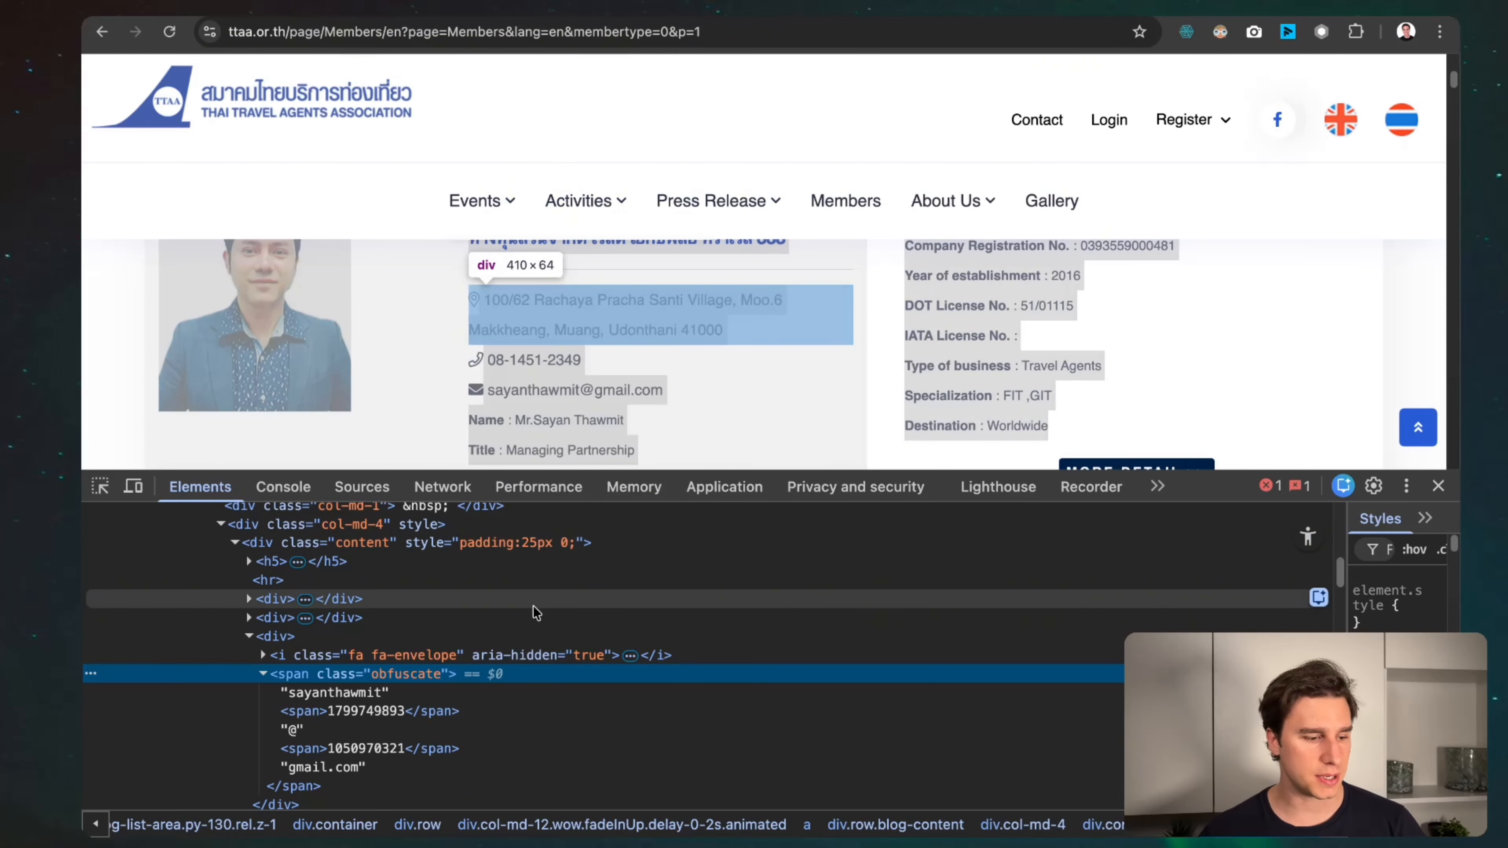
scroll(428, 620, "down", 3)
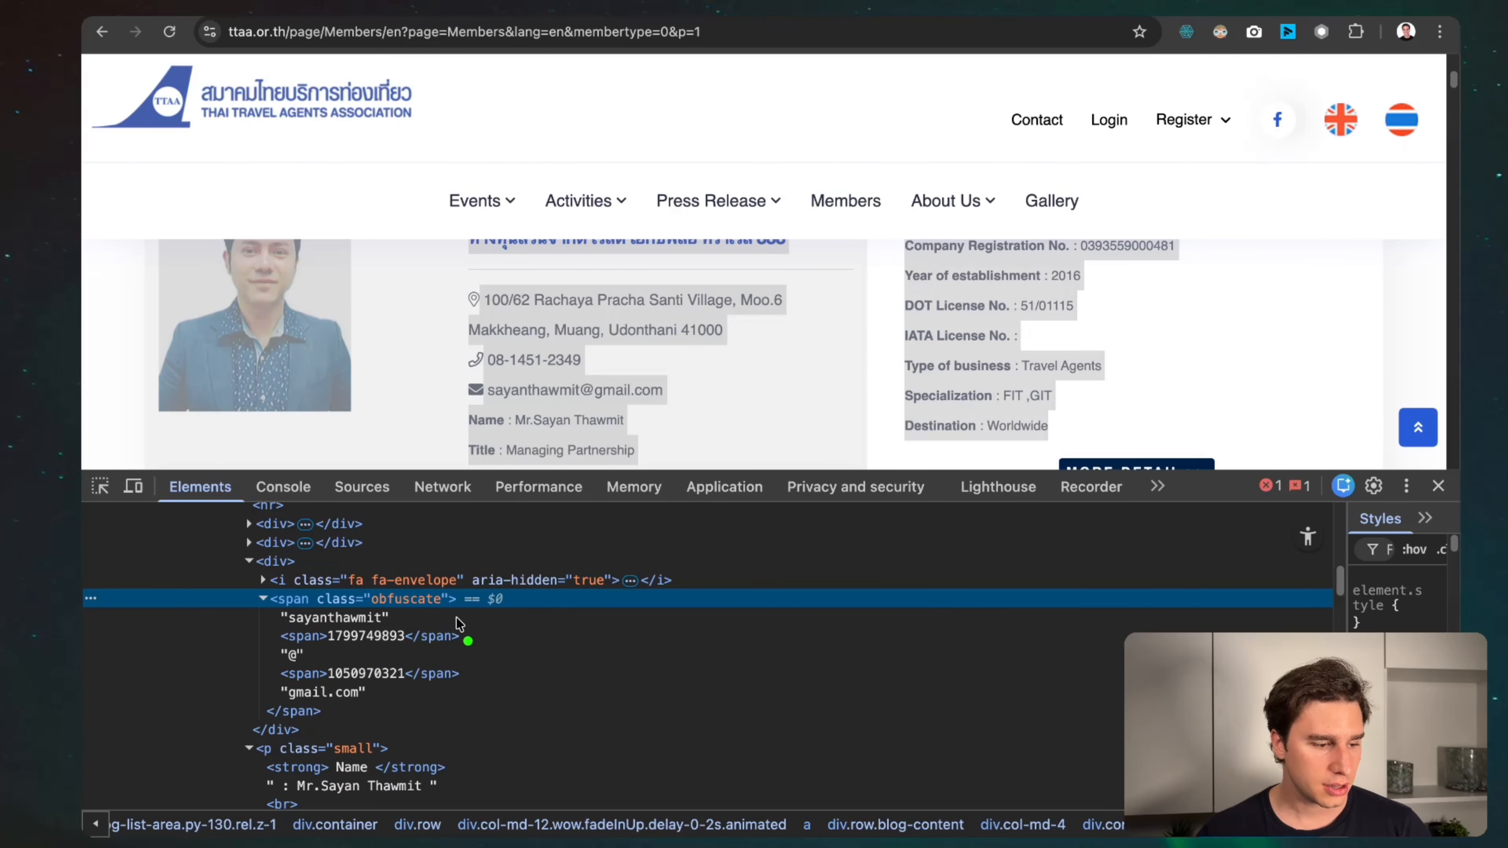
mouse_move(458, 619)
left_mouse_down()
mouse_move(402, 619)
mouse_move(409, 629)
left_mouse_up()
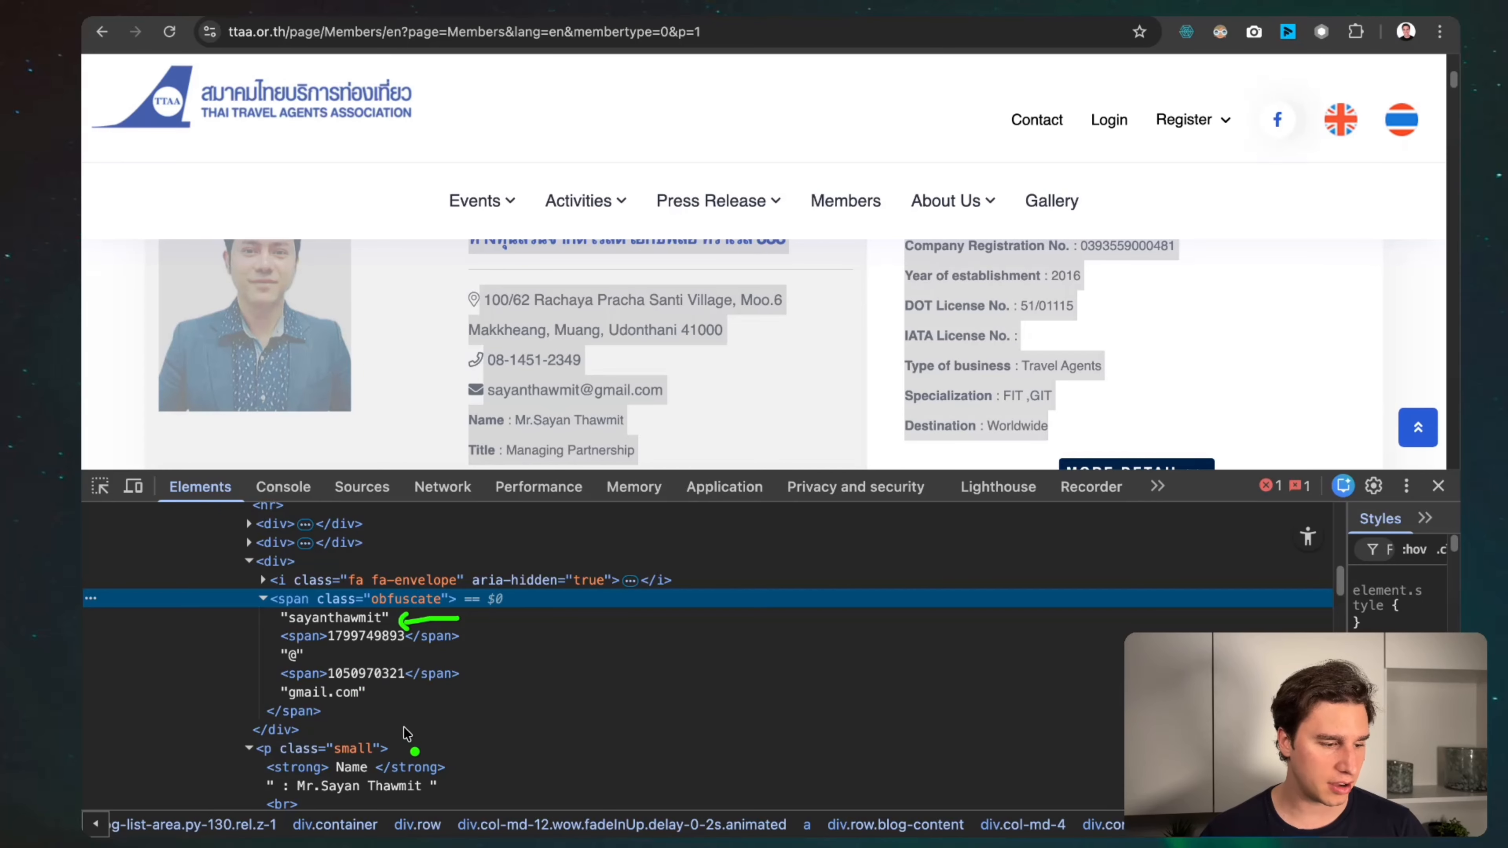
scroll(454, 797, "down", 3)
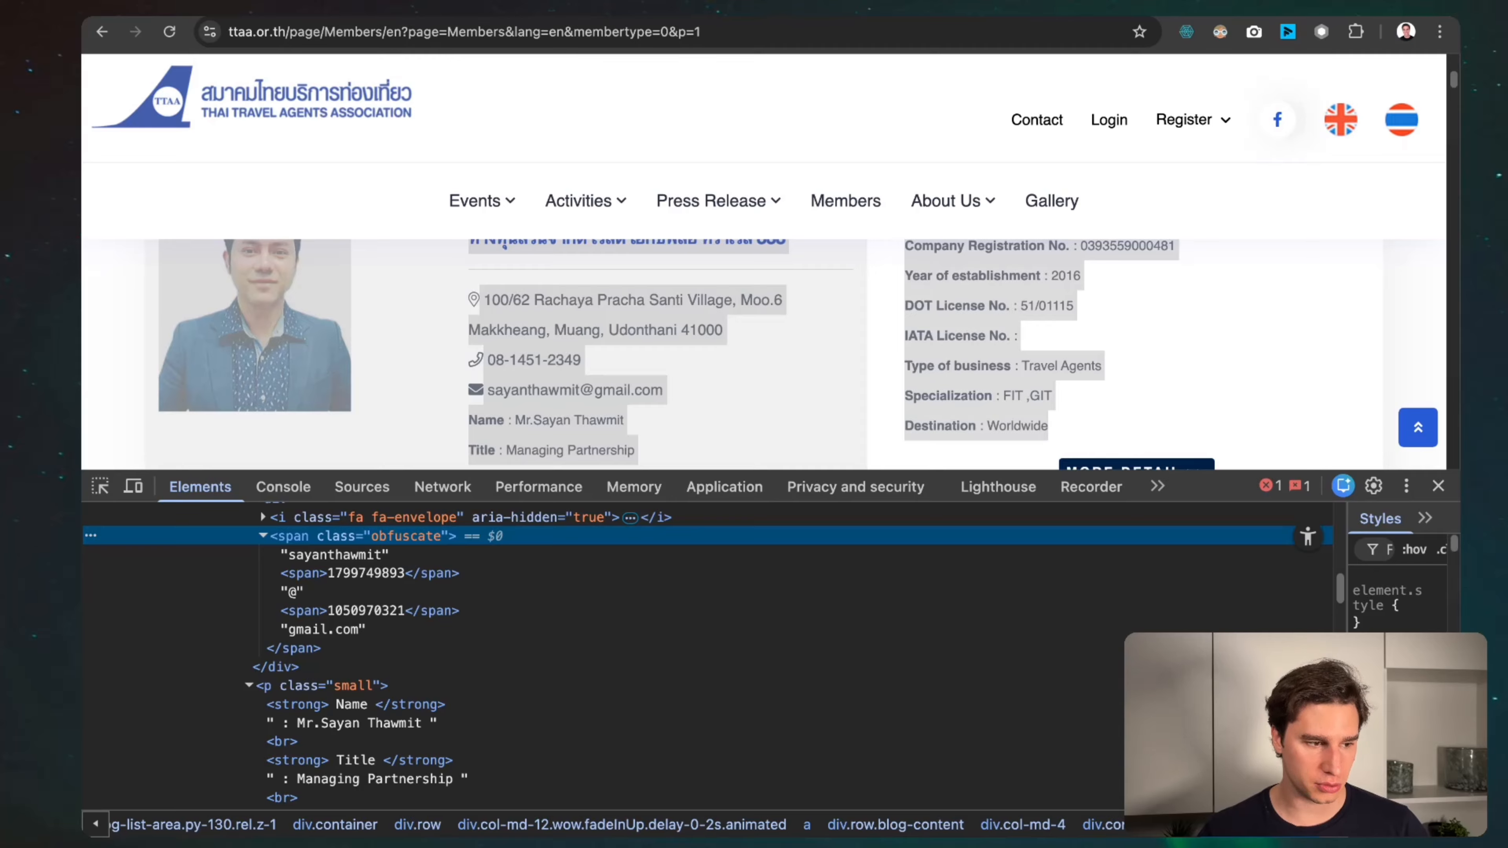
Back in n8n, enable Return Array for the email extraction and execute the HTML node again.
key("ctrl+shift+Tab")
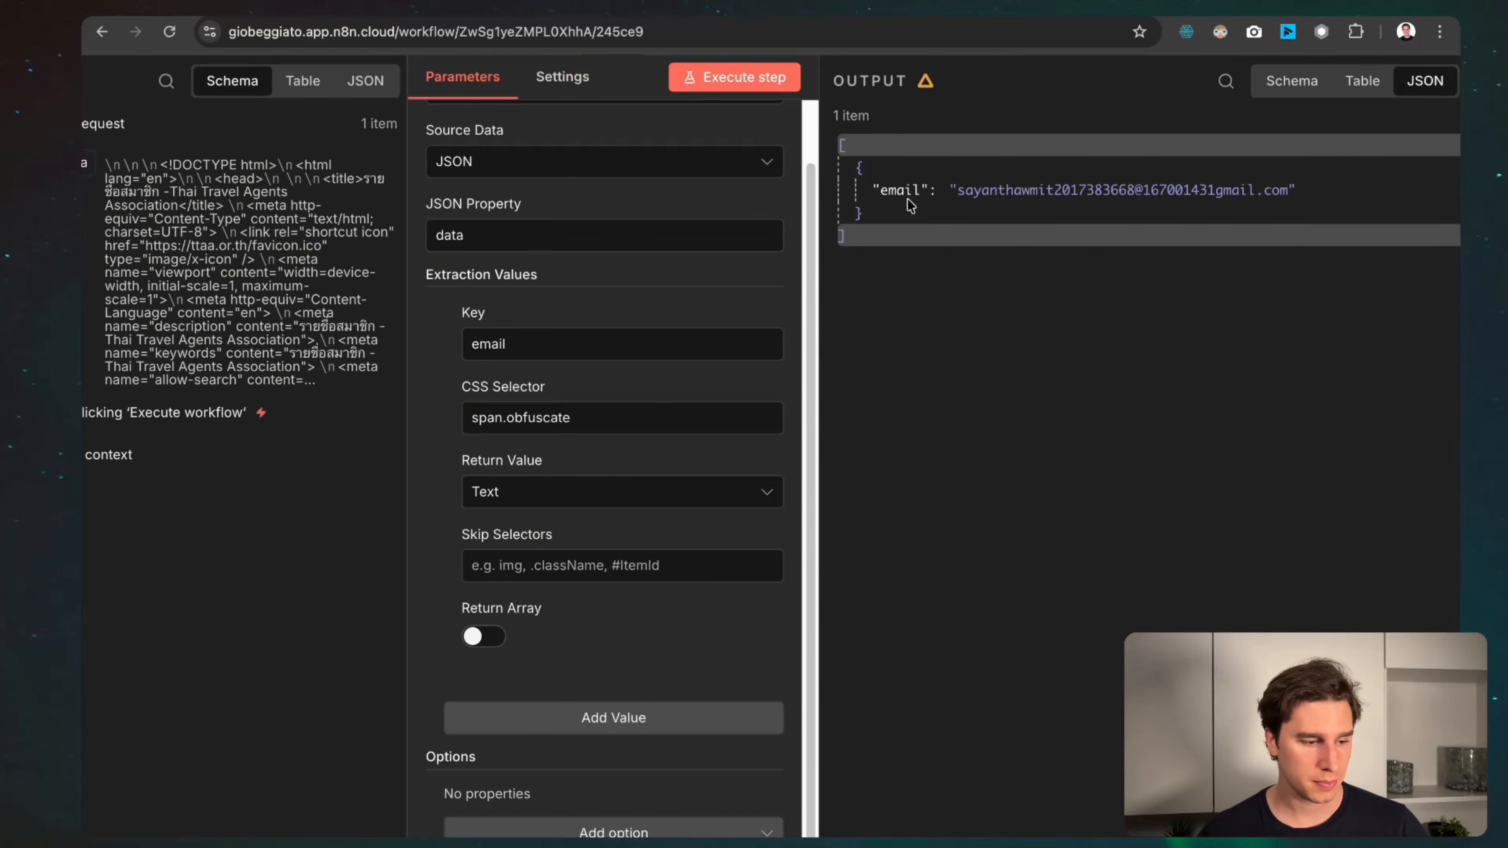
left_click(471, 639)
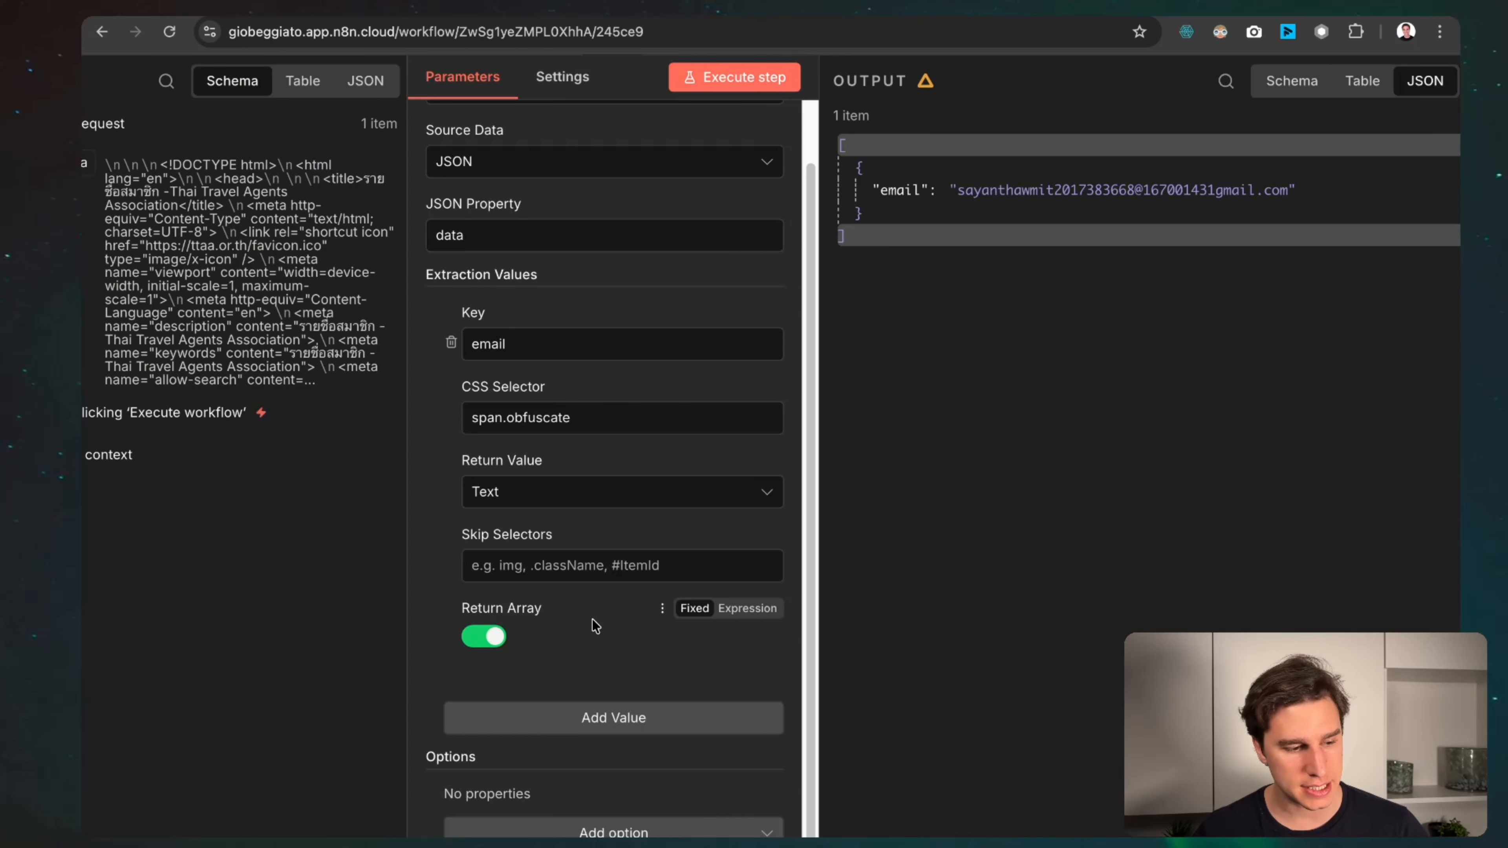
left_click(698, 78)
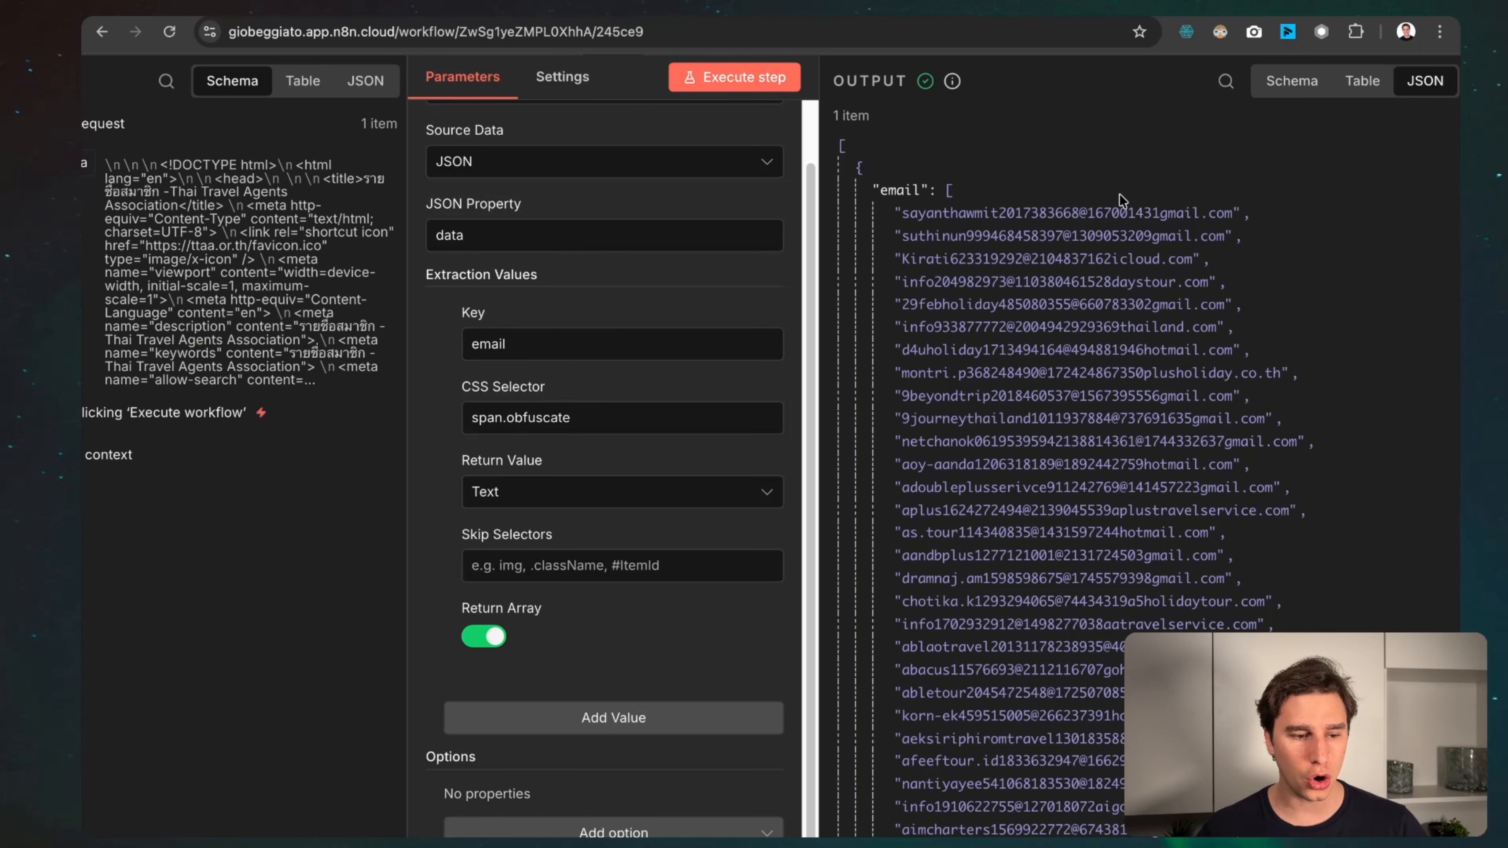
Review the extracted email list, return to the canvas and examine the item counts before and after the HTML node.
scroll(1120, 202, "down", 3)
scroll(1111, 211, "up", 3)
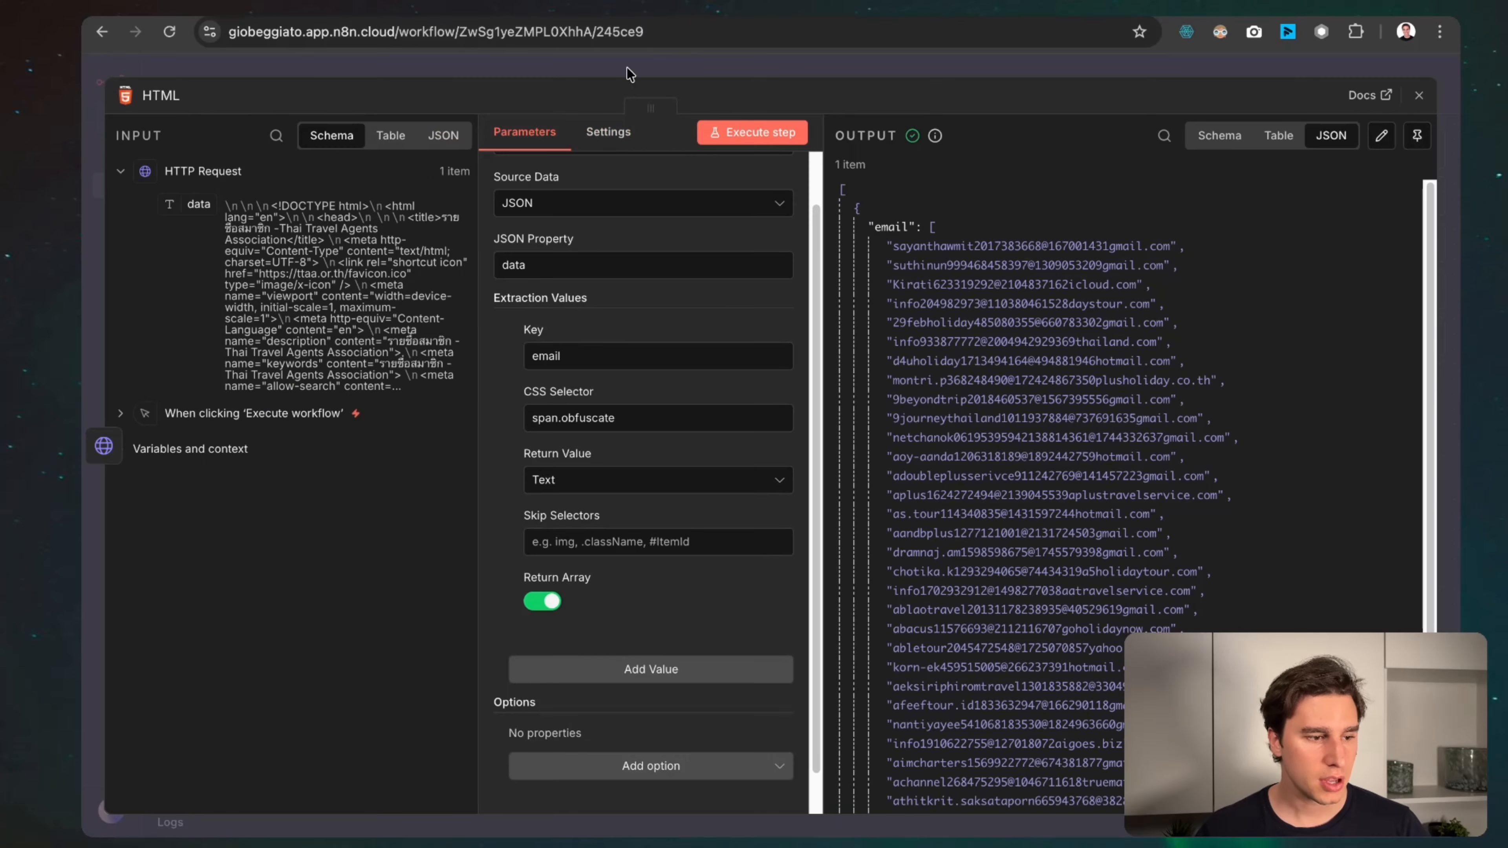
left_click(630, 75)
scroll(946, 323, "up", 5)
scroll(949, 323, "right", 2)
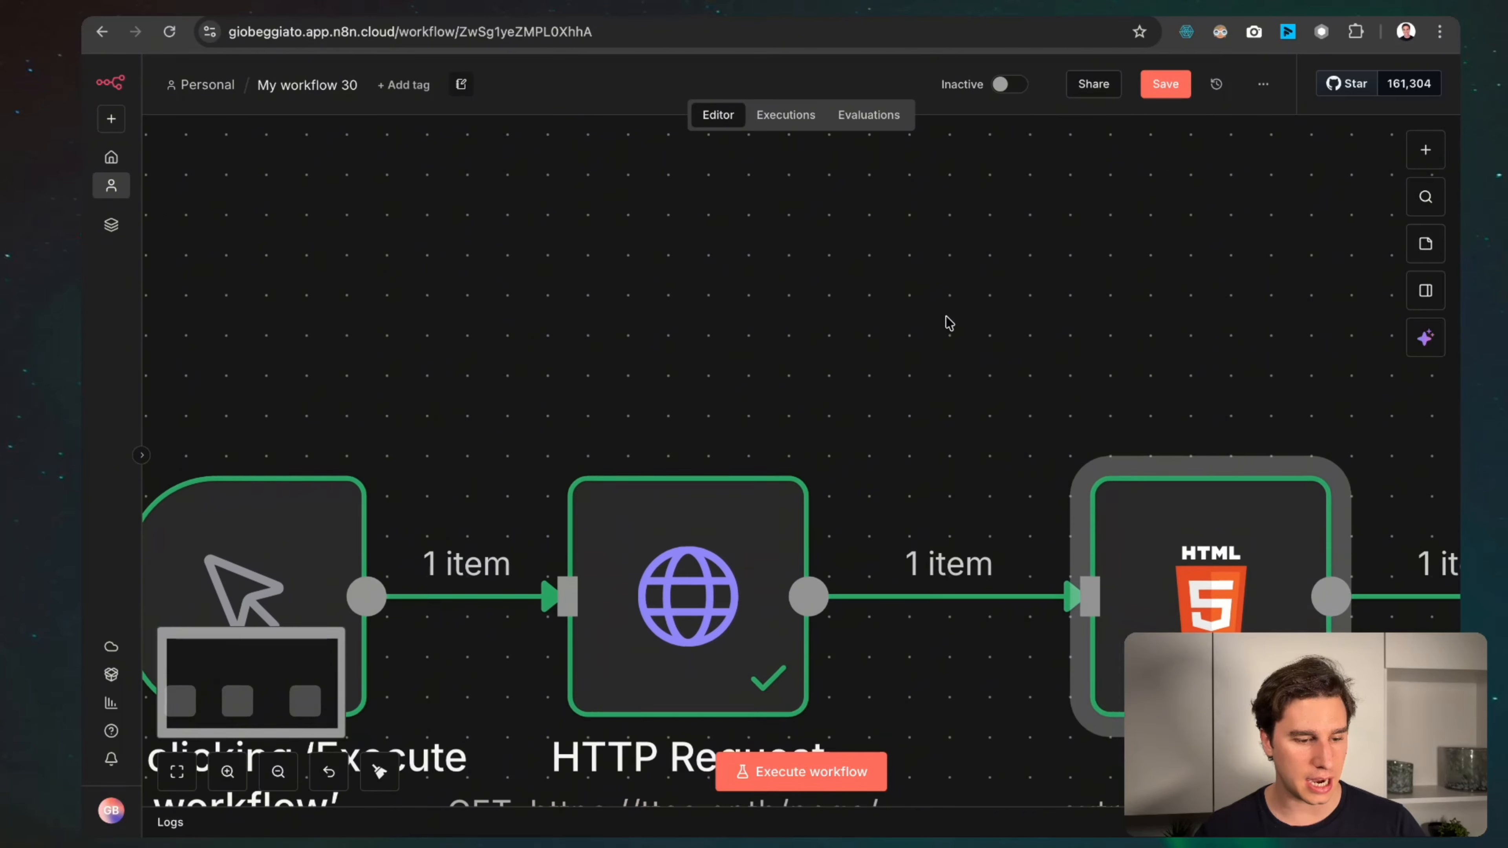
scroll(949, 324, "right", 4)
scroll(949, 324, "down", 5)
scroll(949, 323, "right", 1)
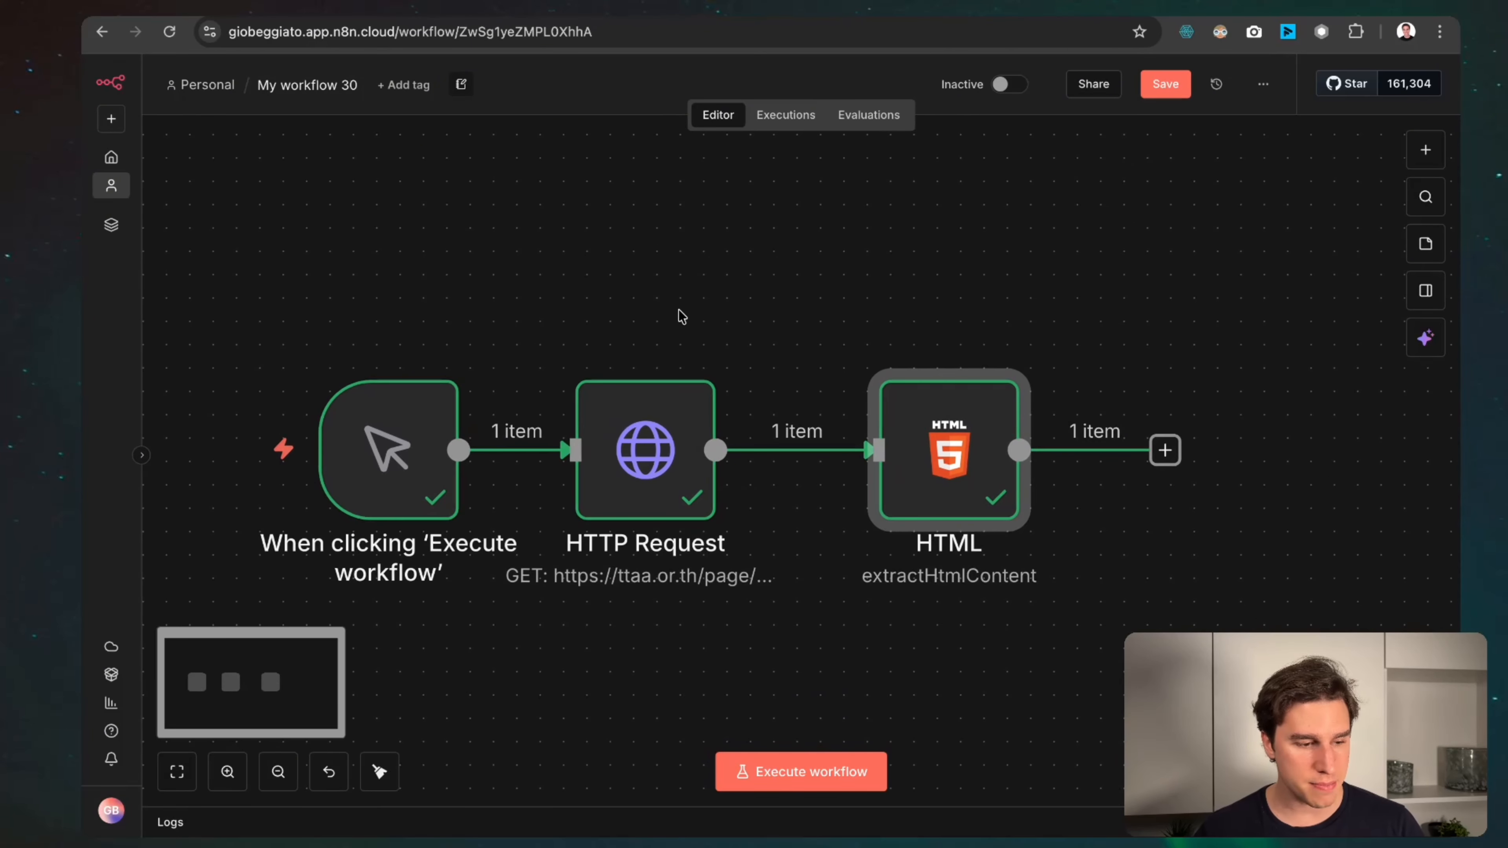
left_click_drag(776, 324, 799, 385)
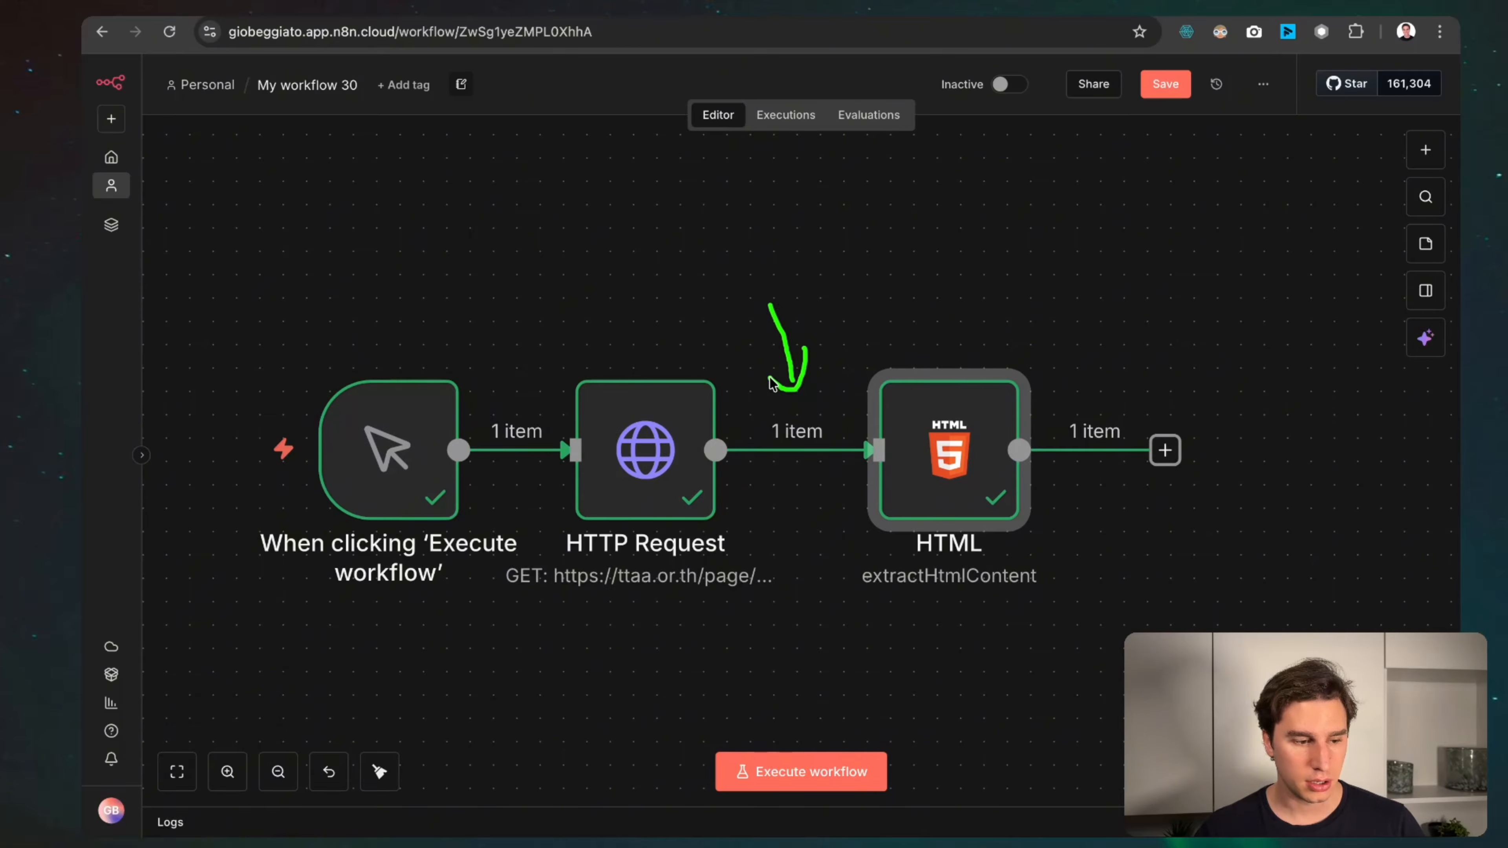
mouse_move(1078, 280)
left_mouse_down()
mouse_move(1111, 380)
mouse_move(1114, 338)
mouse_move(1076, 360)
left_mouse_up()
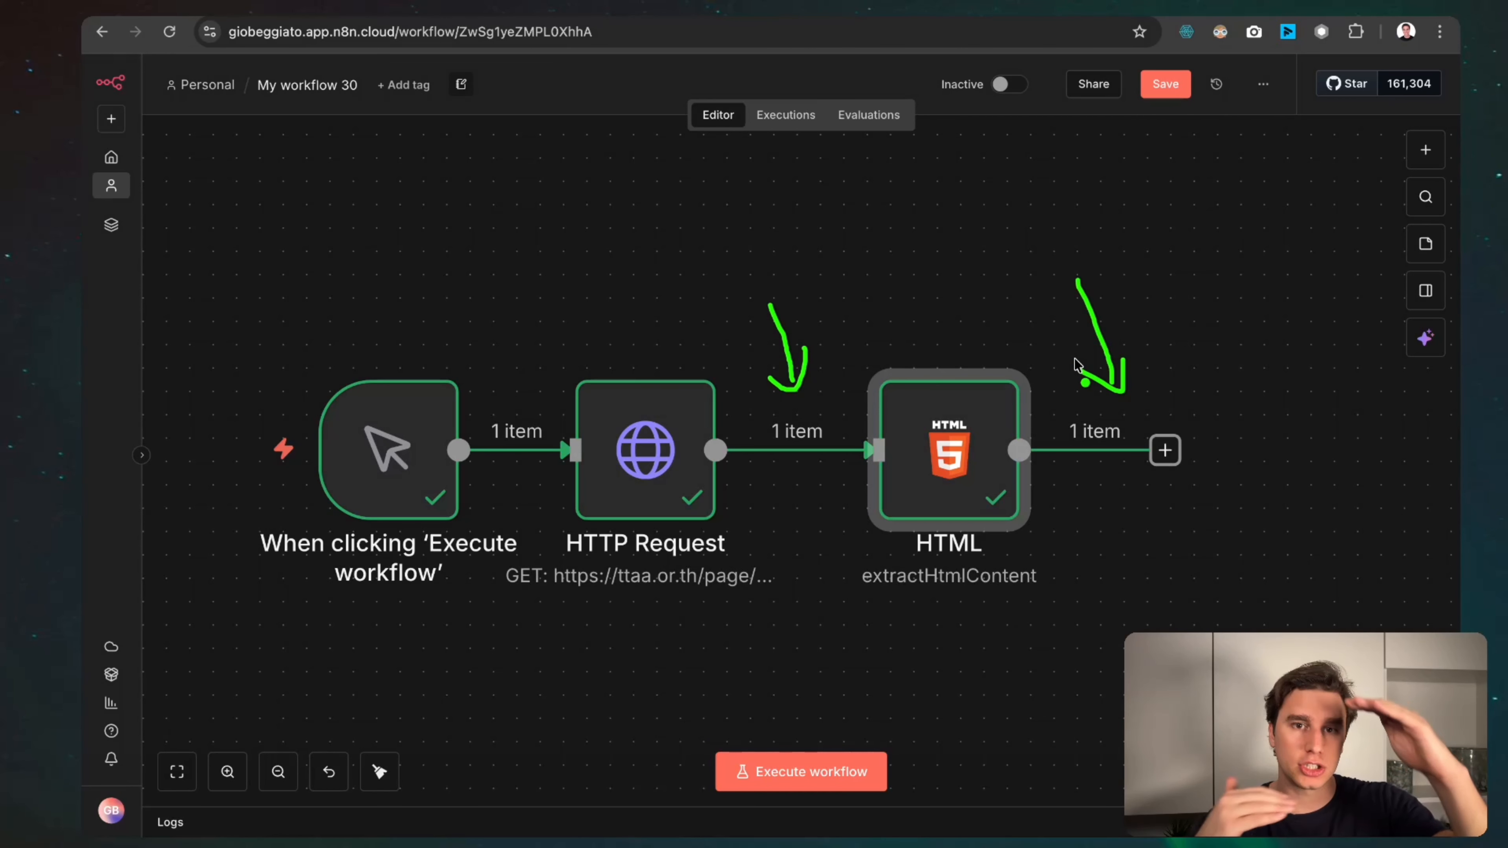
key("Escape")
Reopen the HTML node and compare its output in the Schema, Table and JSON views.
double_click(947, 452)
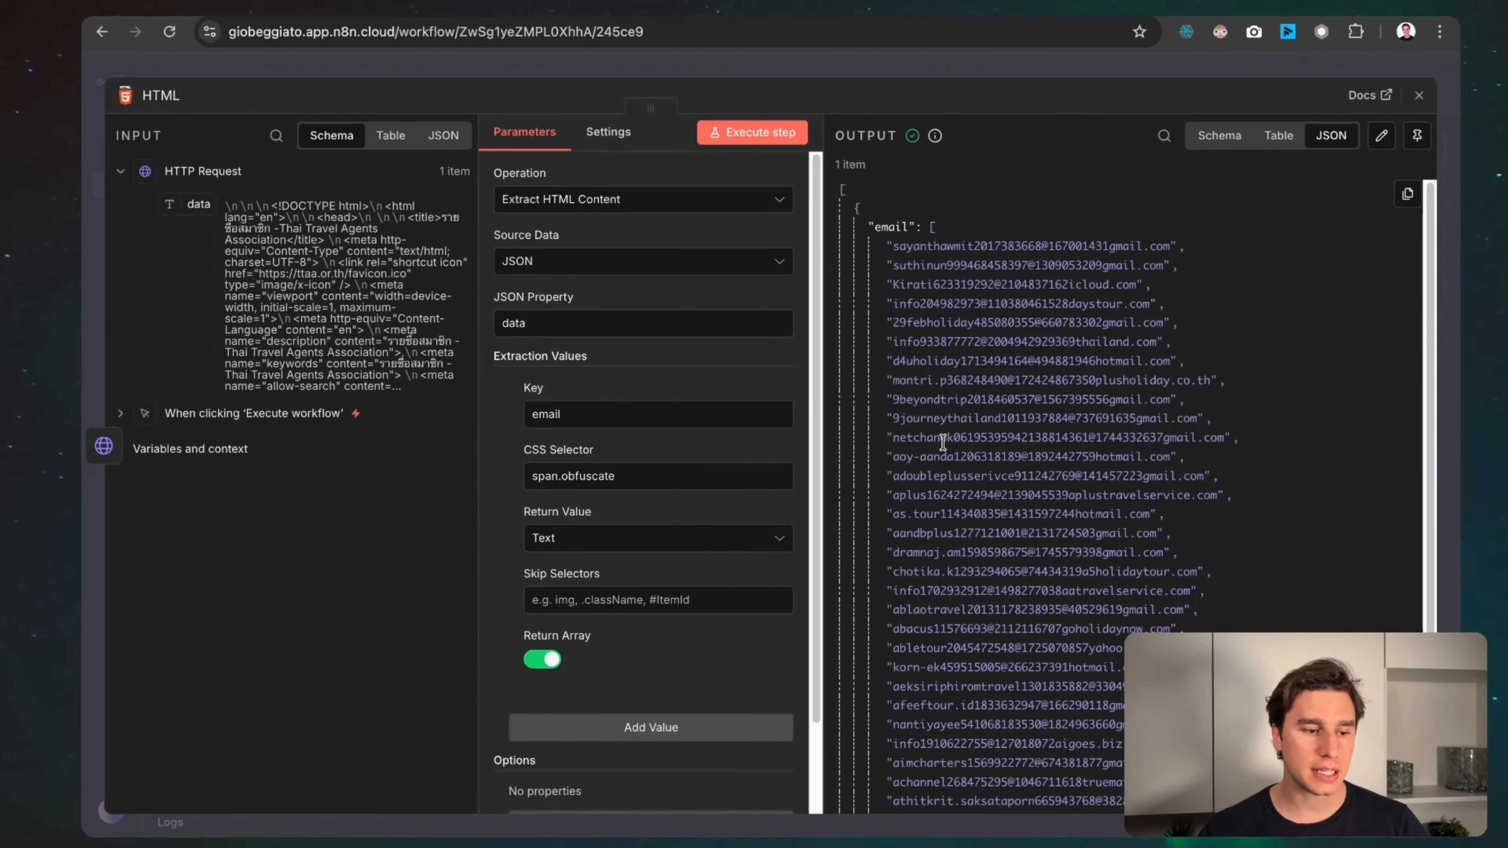
scroll(1118, 258, "up", 3)
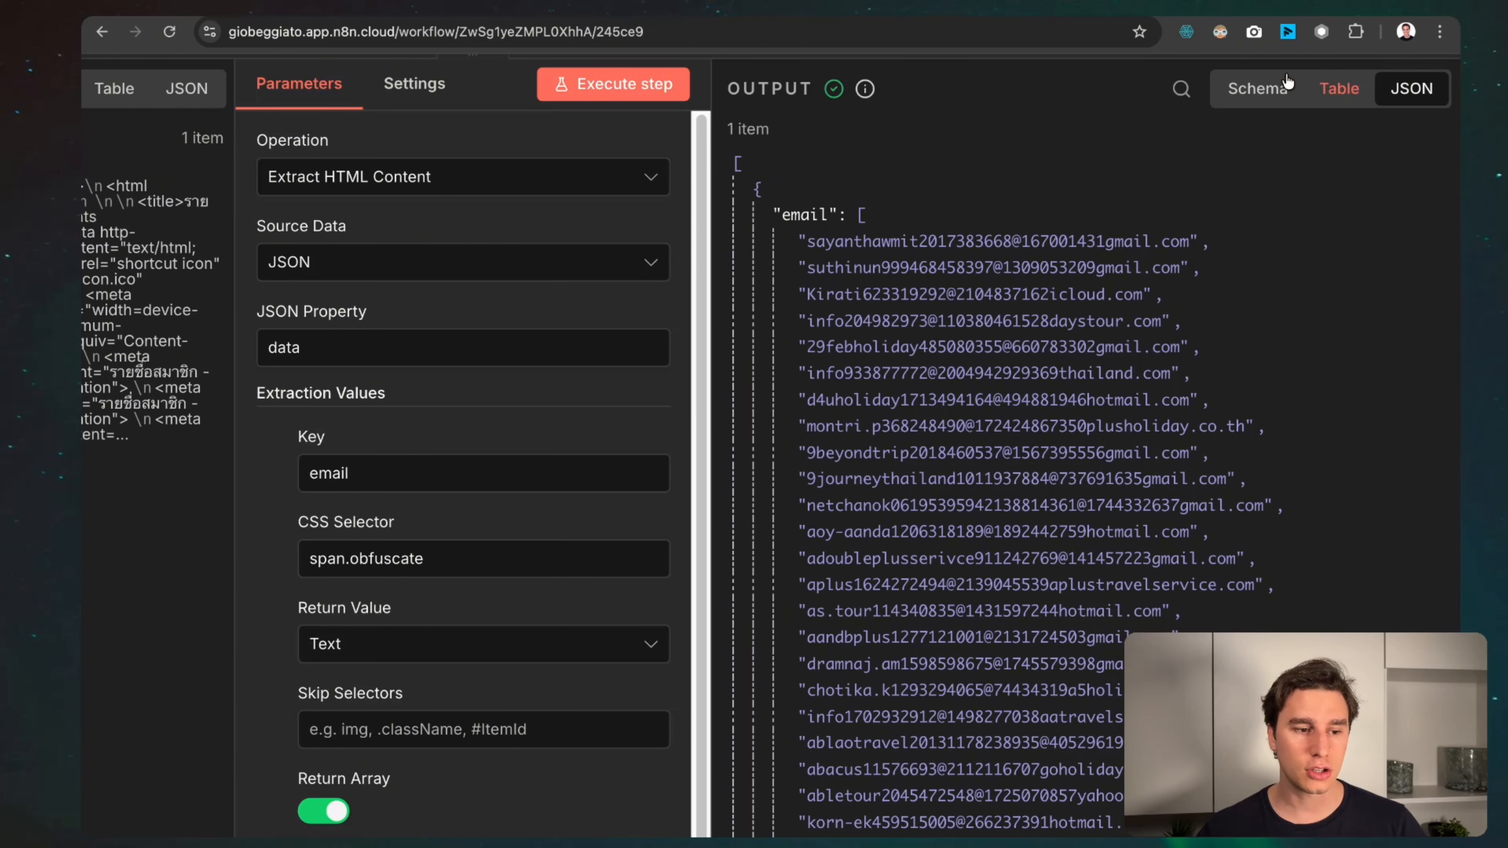
left_click(1262, 89)
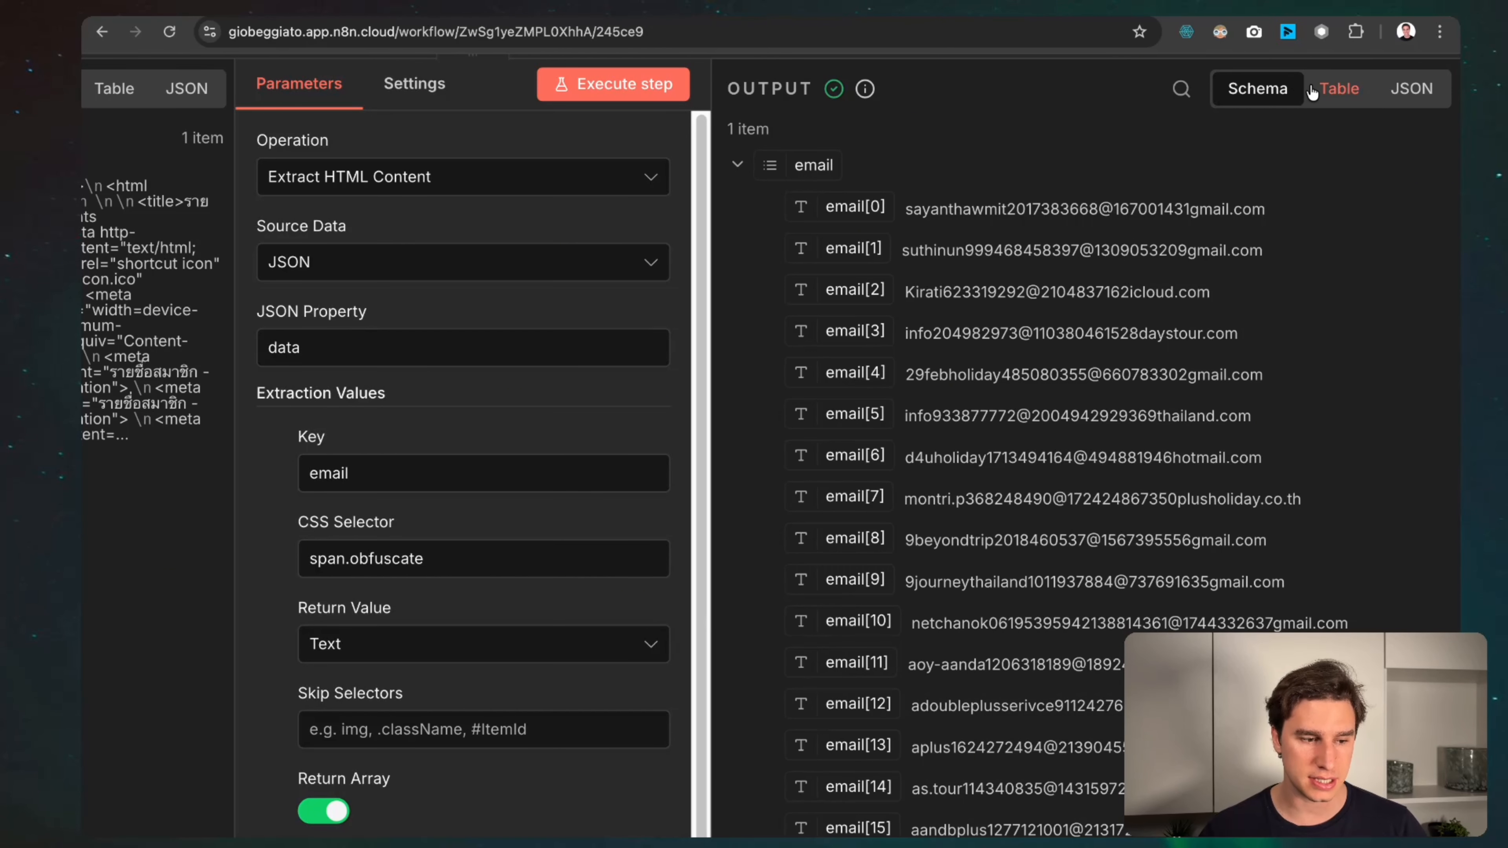
left_click(1339, 89)
scroll(883, 264, "down", 3)
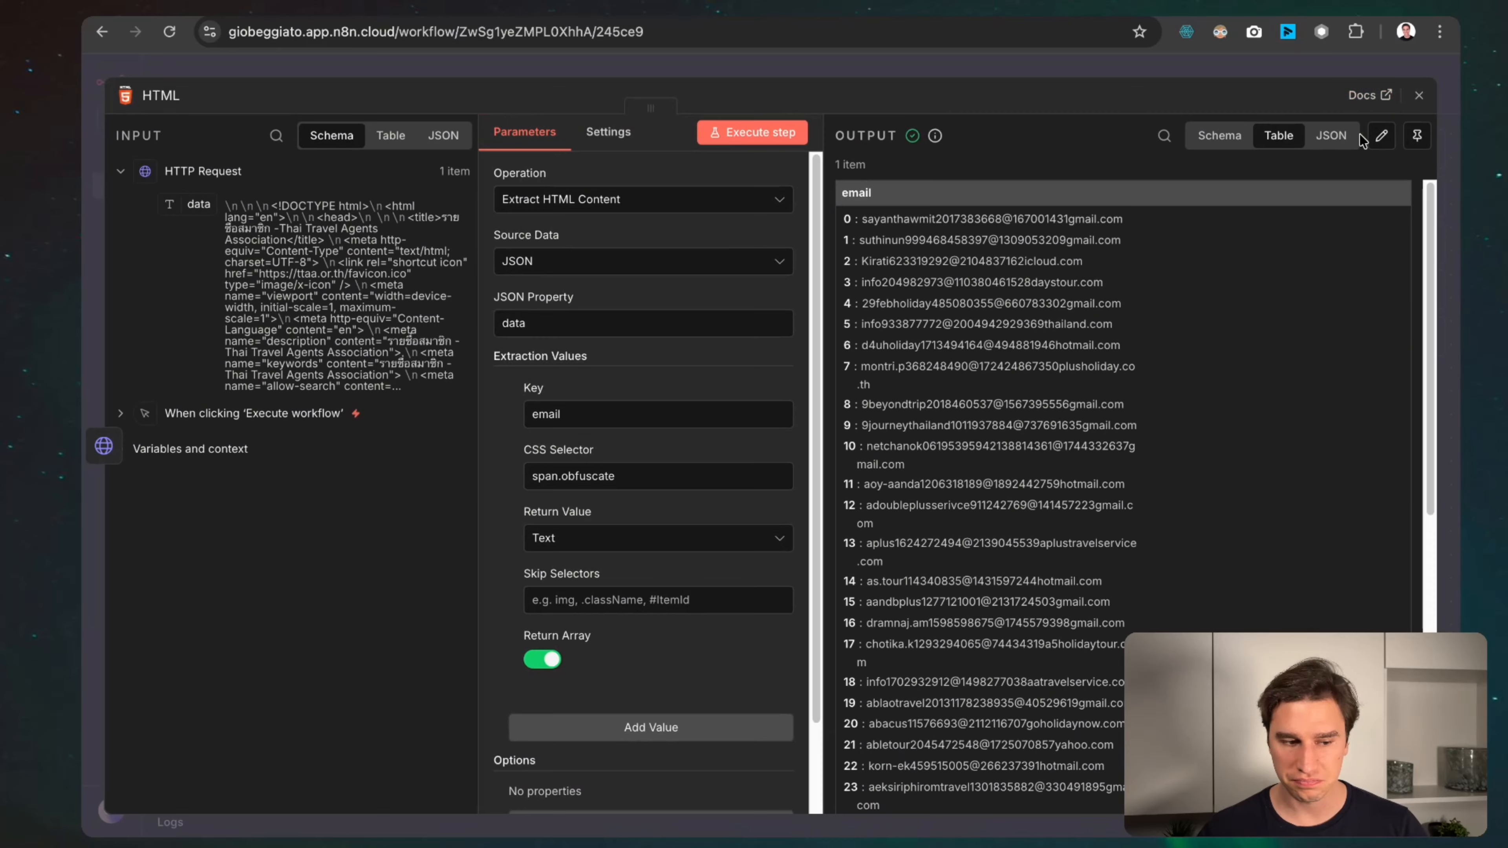
left_click(1332, 135)
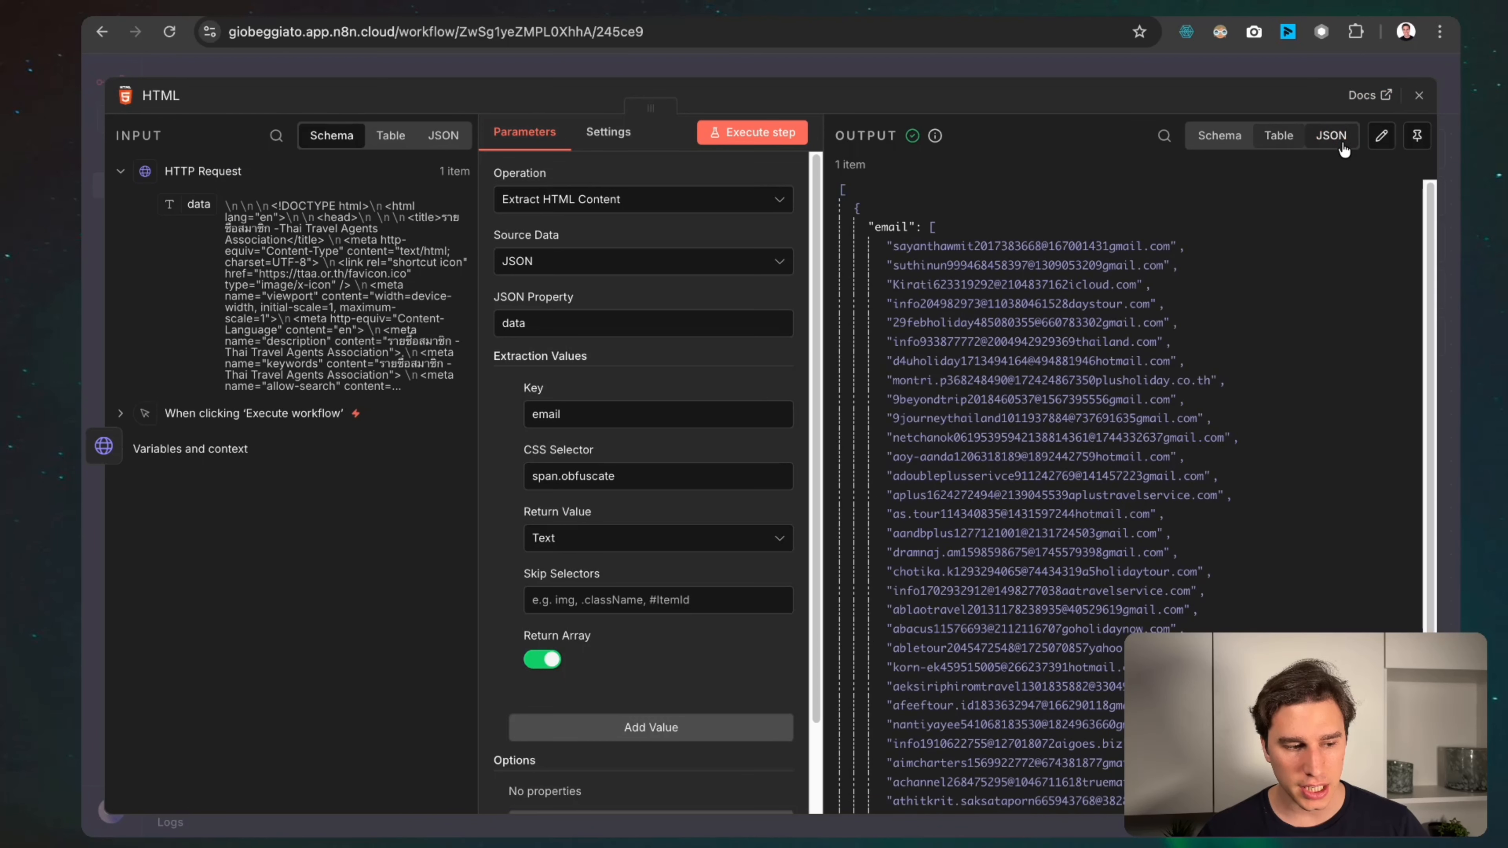
Collapse and expand the email array in the JSON output to examine its structure, and return to the canvas.
left_click(939, 228)
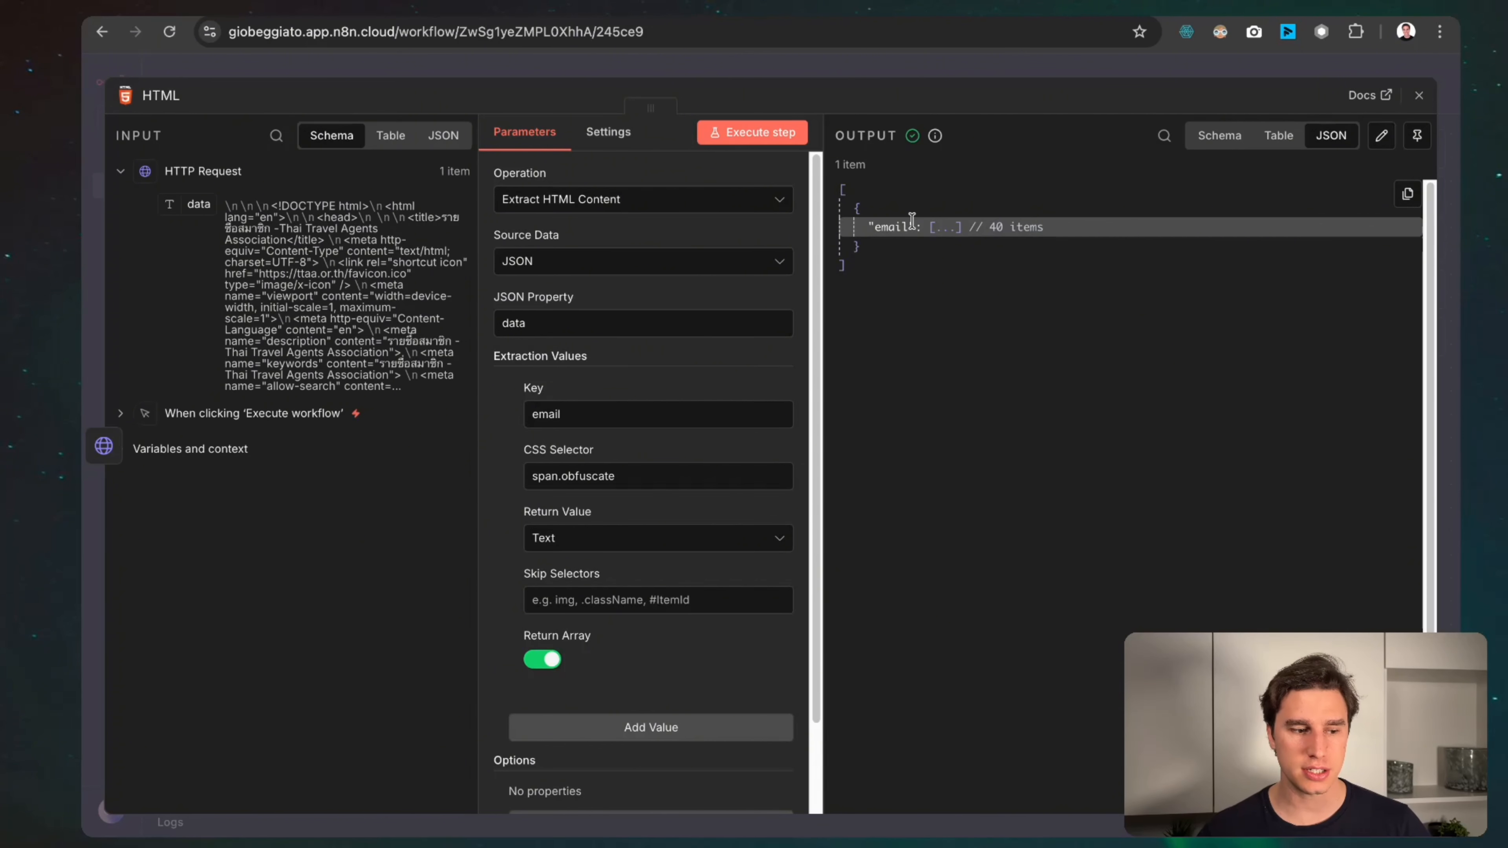
left_click(930, 233)
left_click(929, 233)
left_click(930, 233)
left_click(930, 233)
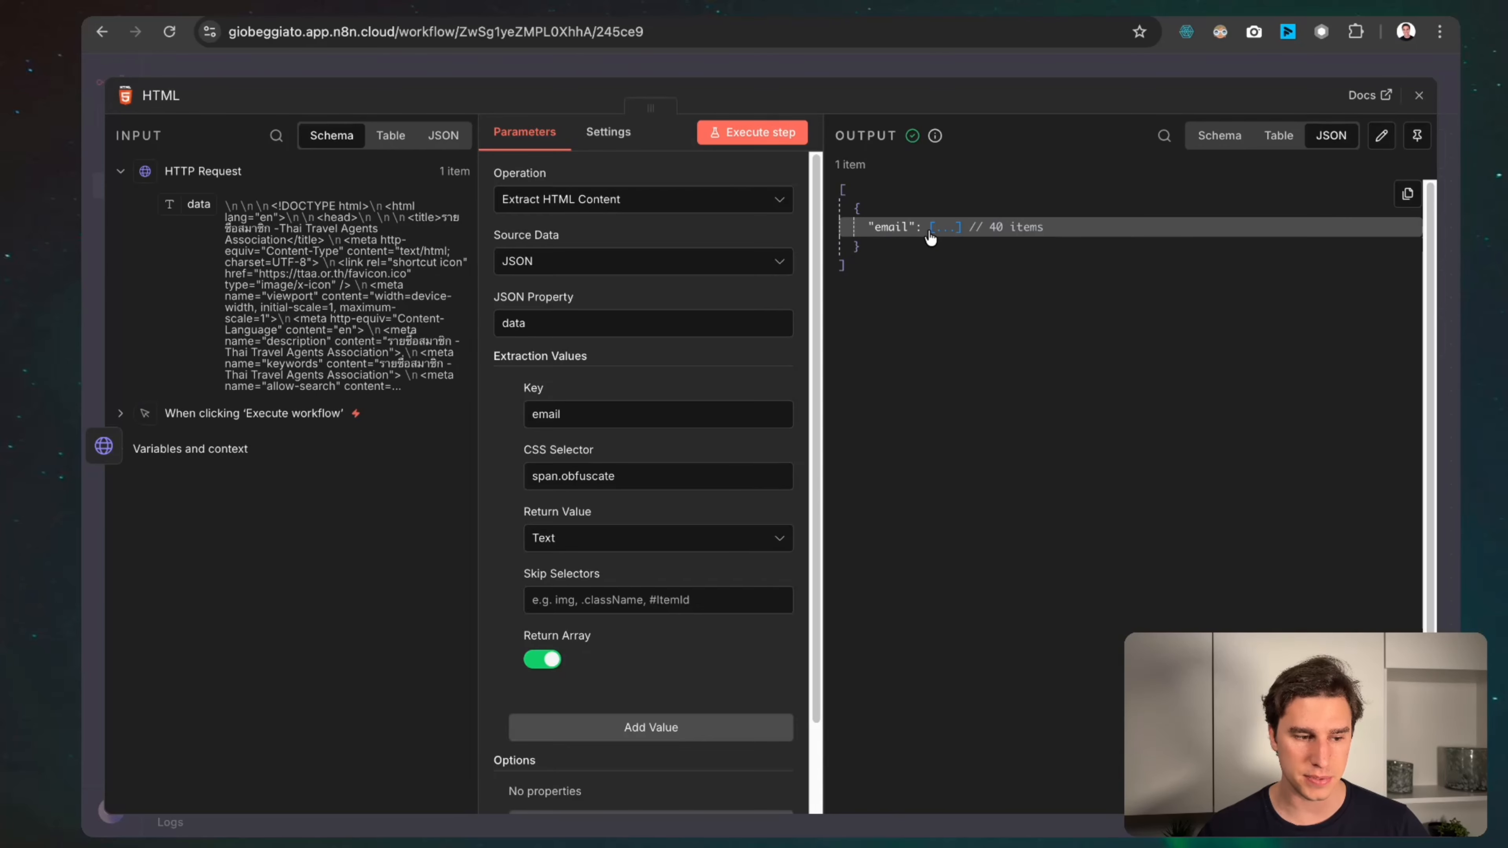
left_click(930, 233)
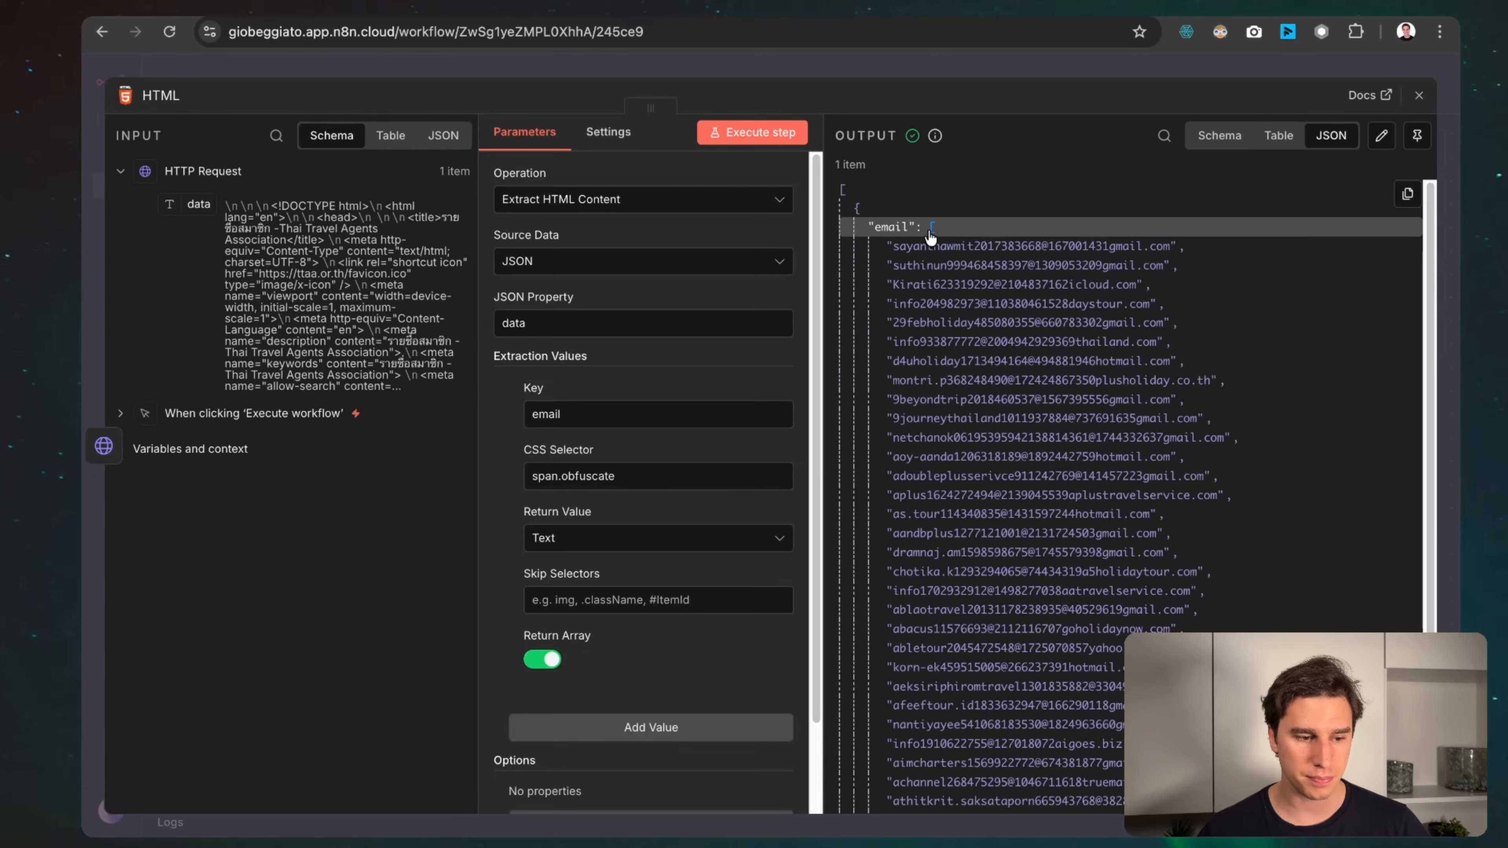
left_click(673, 72)
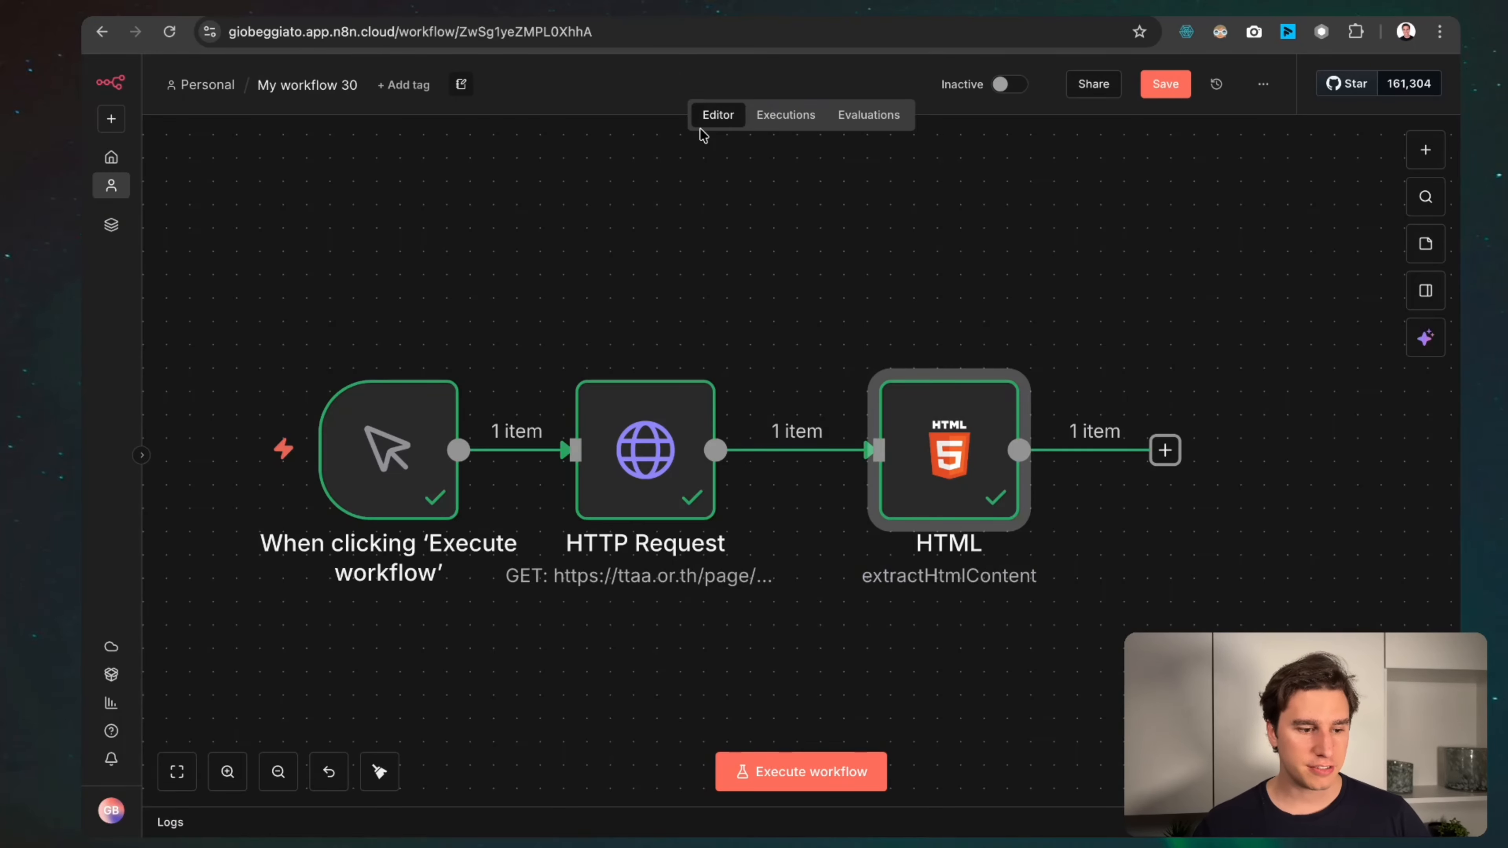
Add a Split Out node after the HTML node.
left_click(1180, 454)
type("split")
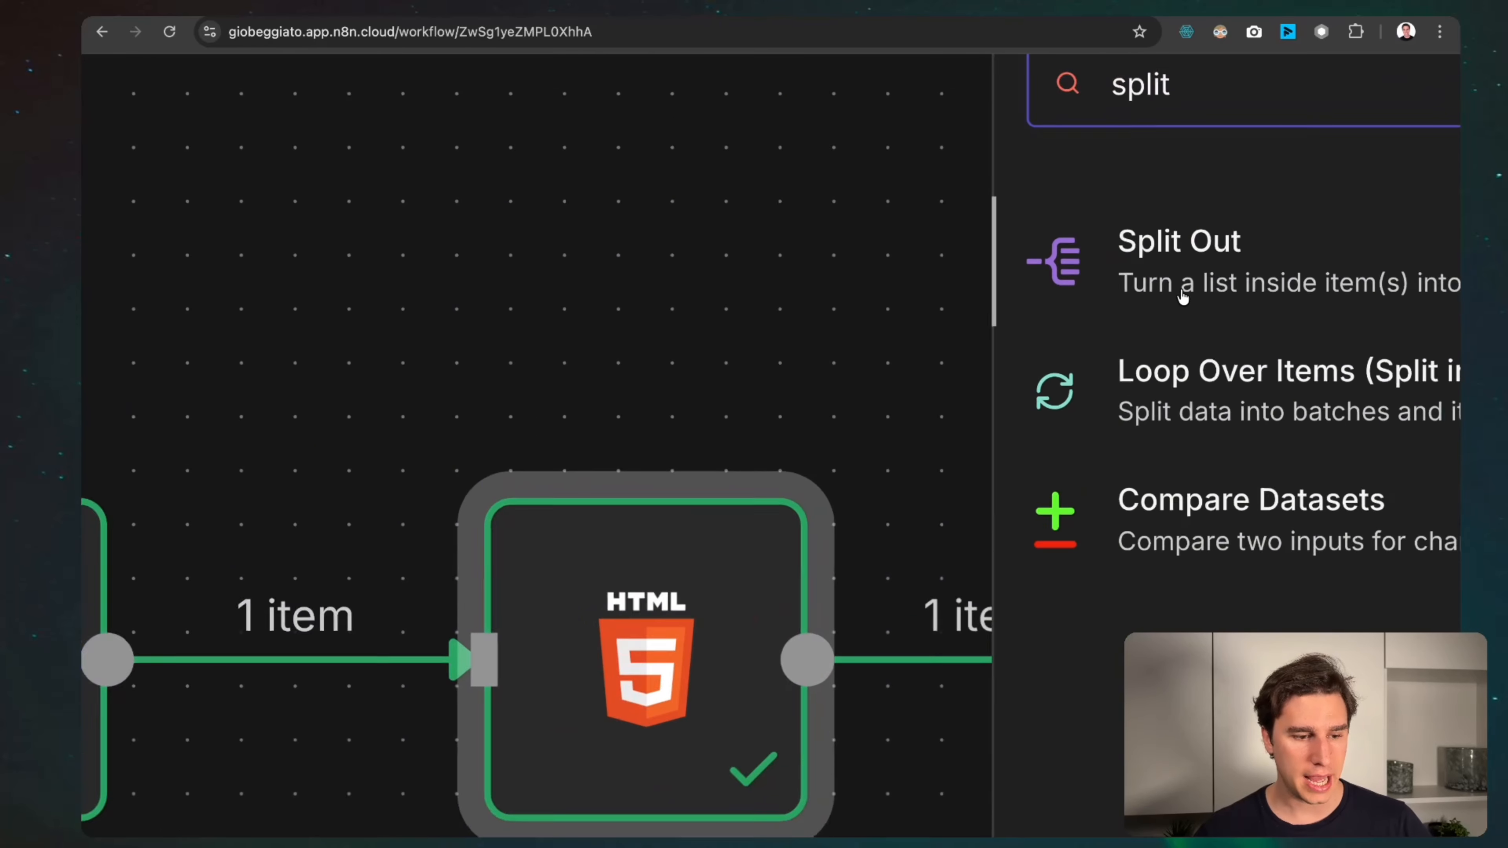
scroll(1180, 292, "right", 1)
left_click_drag(1154, 315, 816, 275)
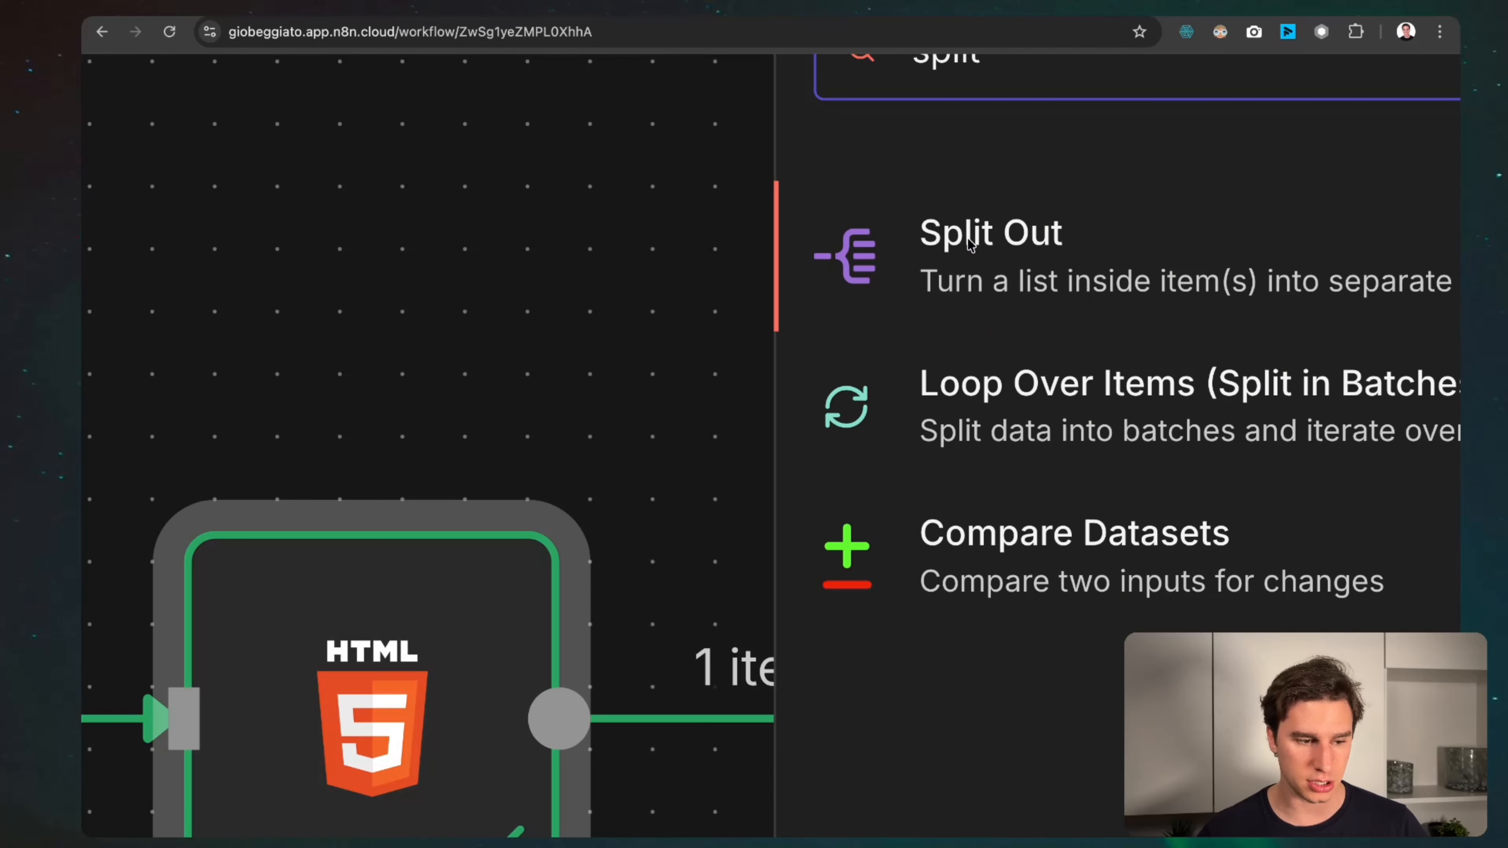
left_click(929, 284)
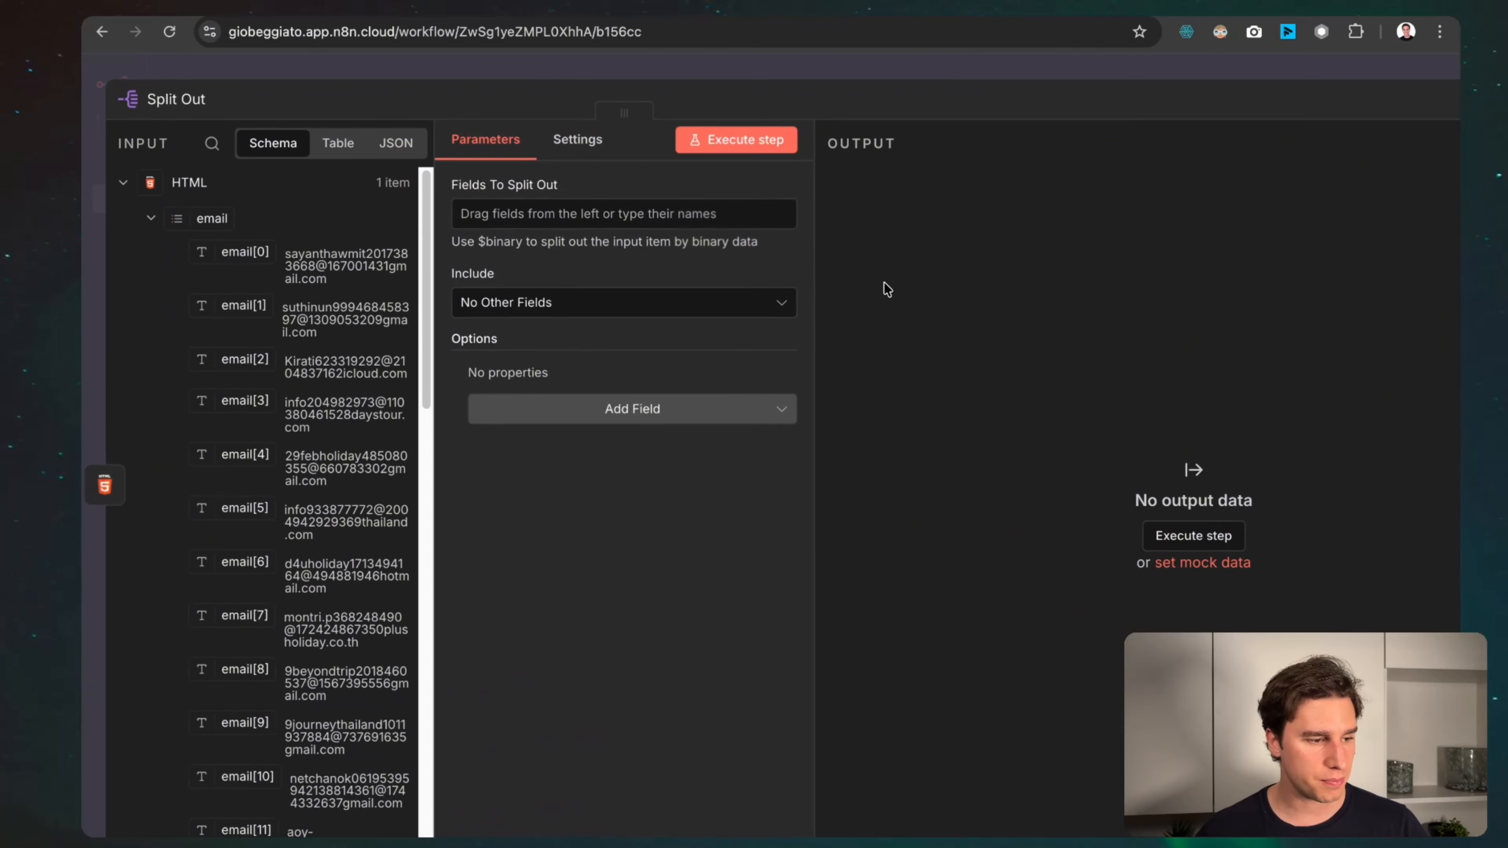
Set the Split Out node's field to split out to email, execute the node and return to the canvas.
left_click(512, 214)
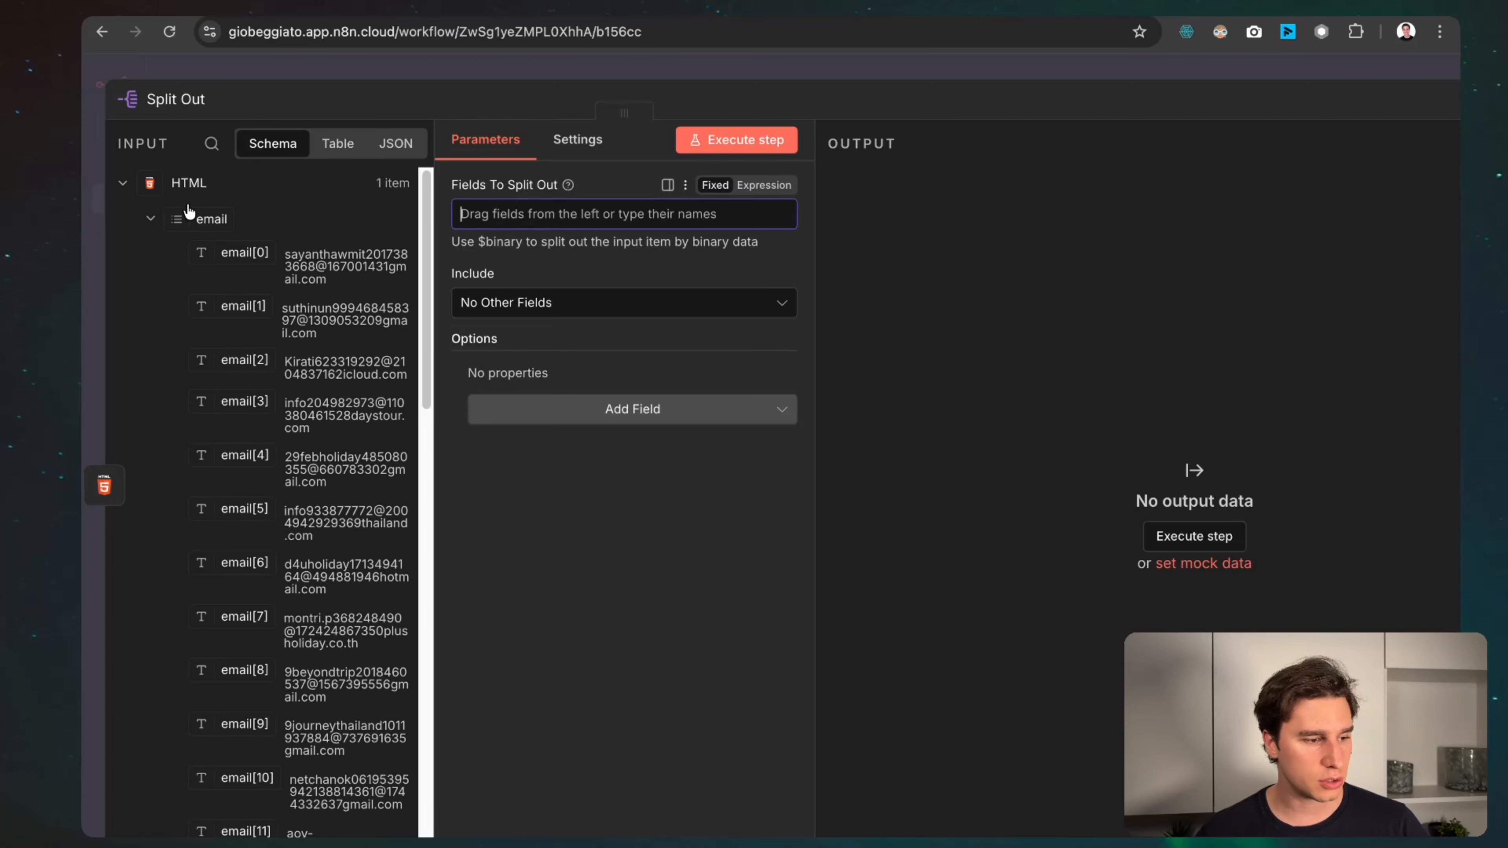
left_click_drag(209, 219, 522, 214)
left_click(728, 155)
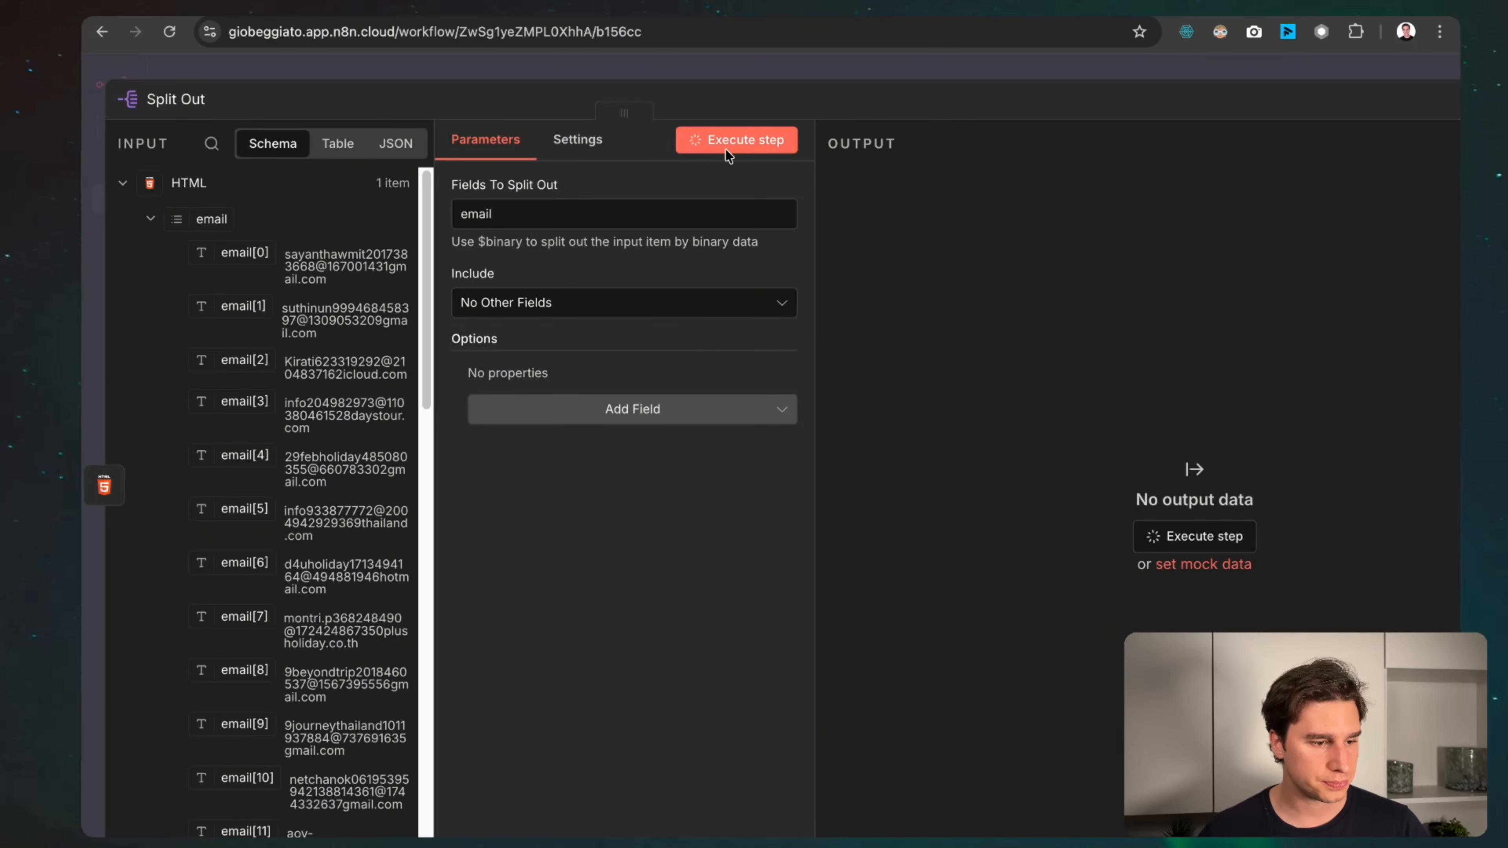
left_click(774, 70)
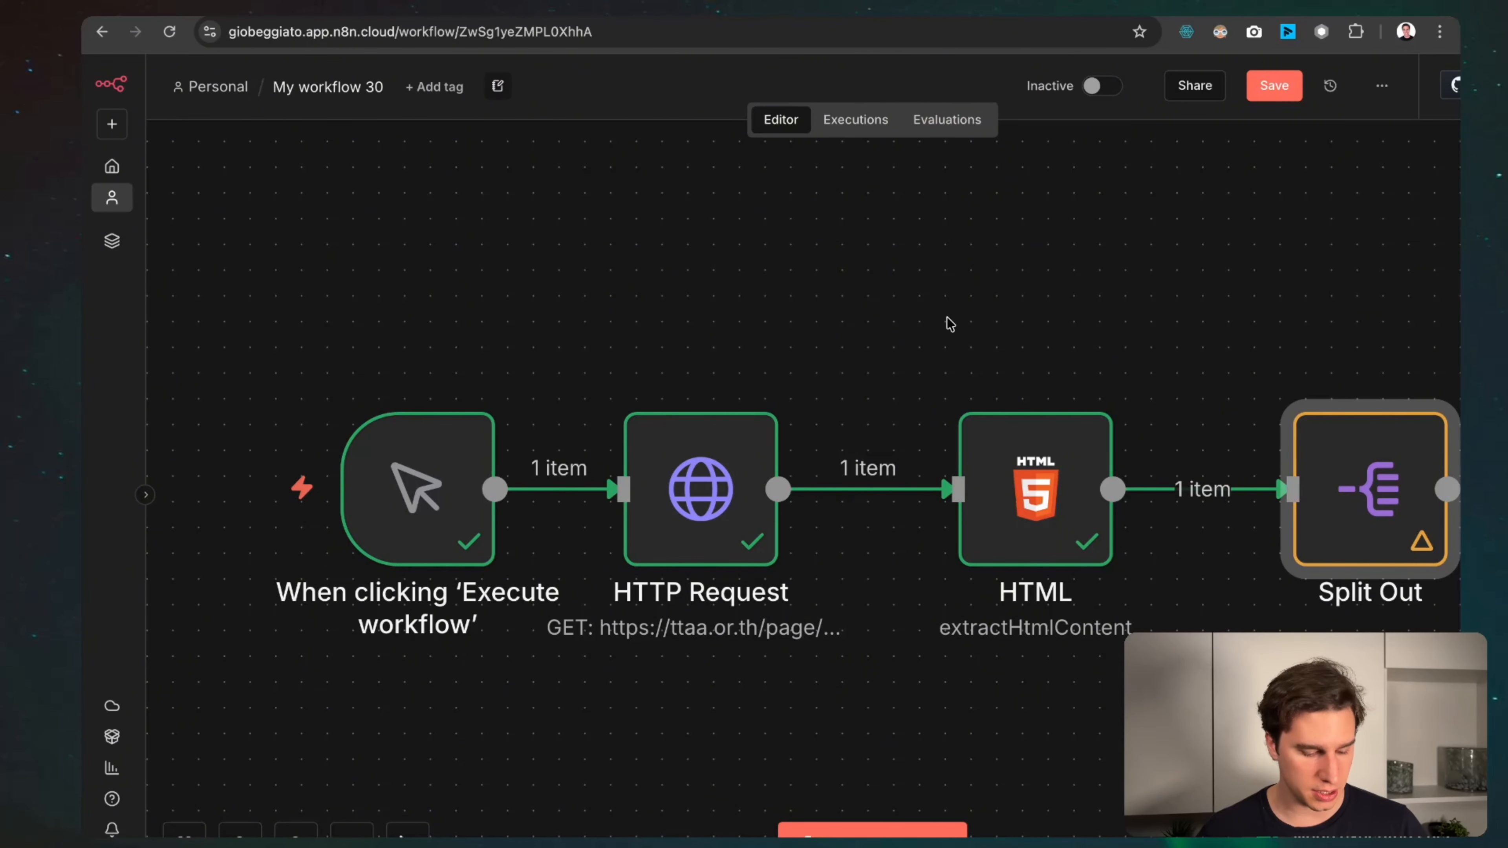
Check the item count after the Split Out node and save the workflow.
left_click_drag(1191, 387, 1169, 404)
scroll(1167, 408, "right", 5)
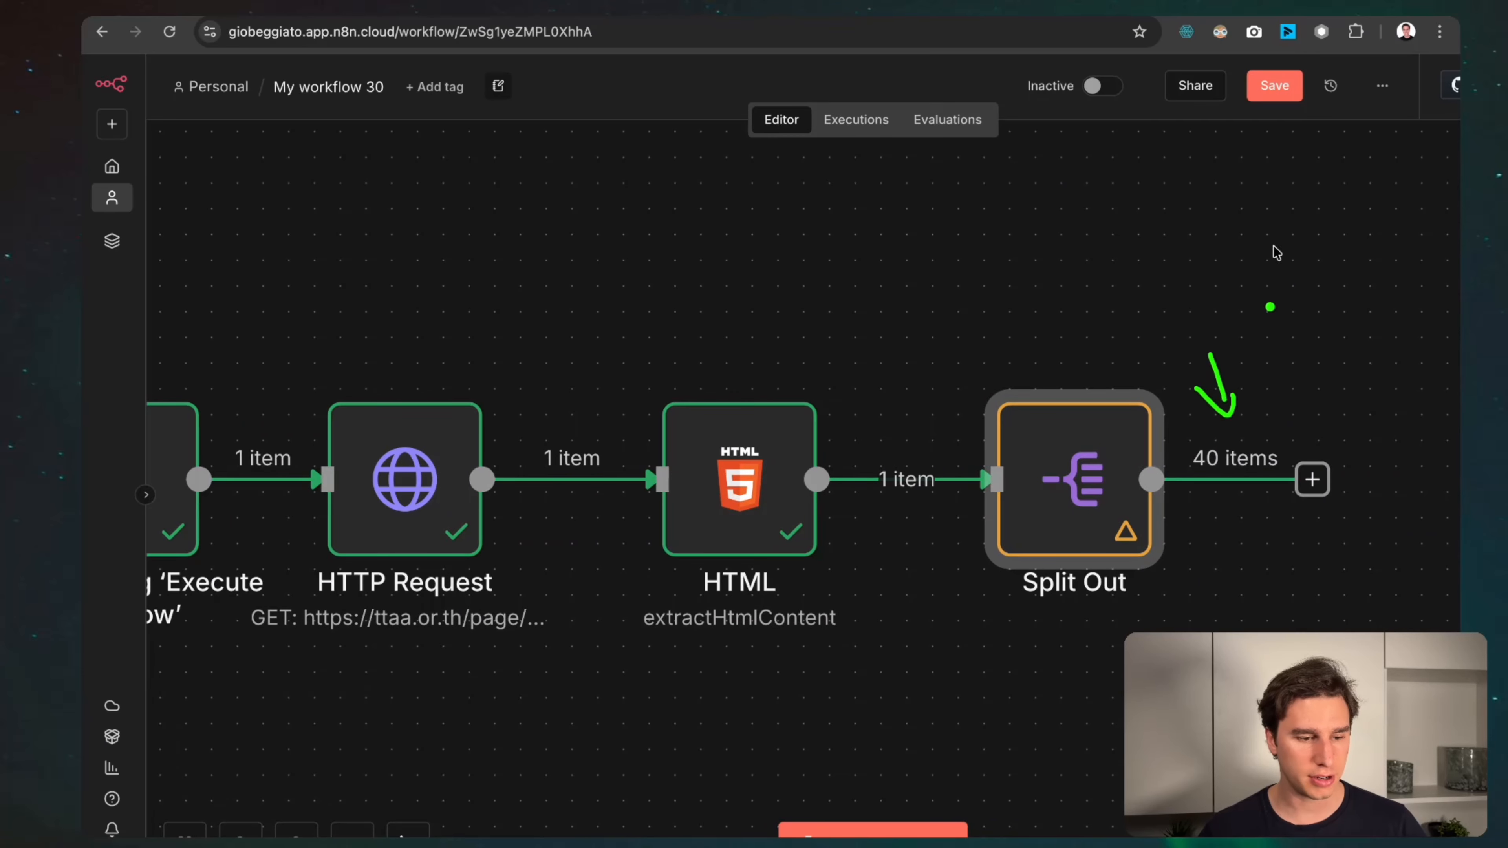
left_click(1276, 87)
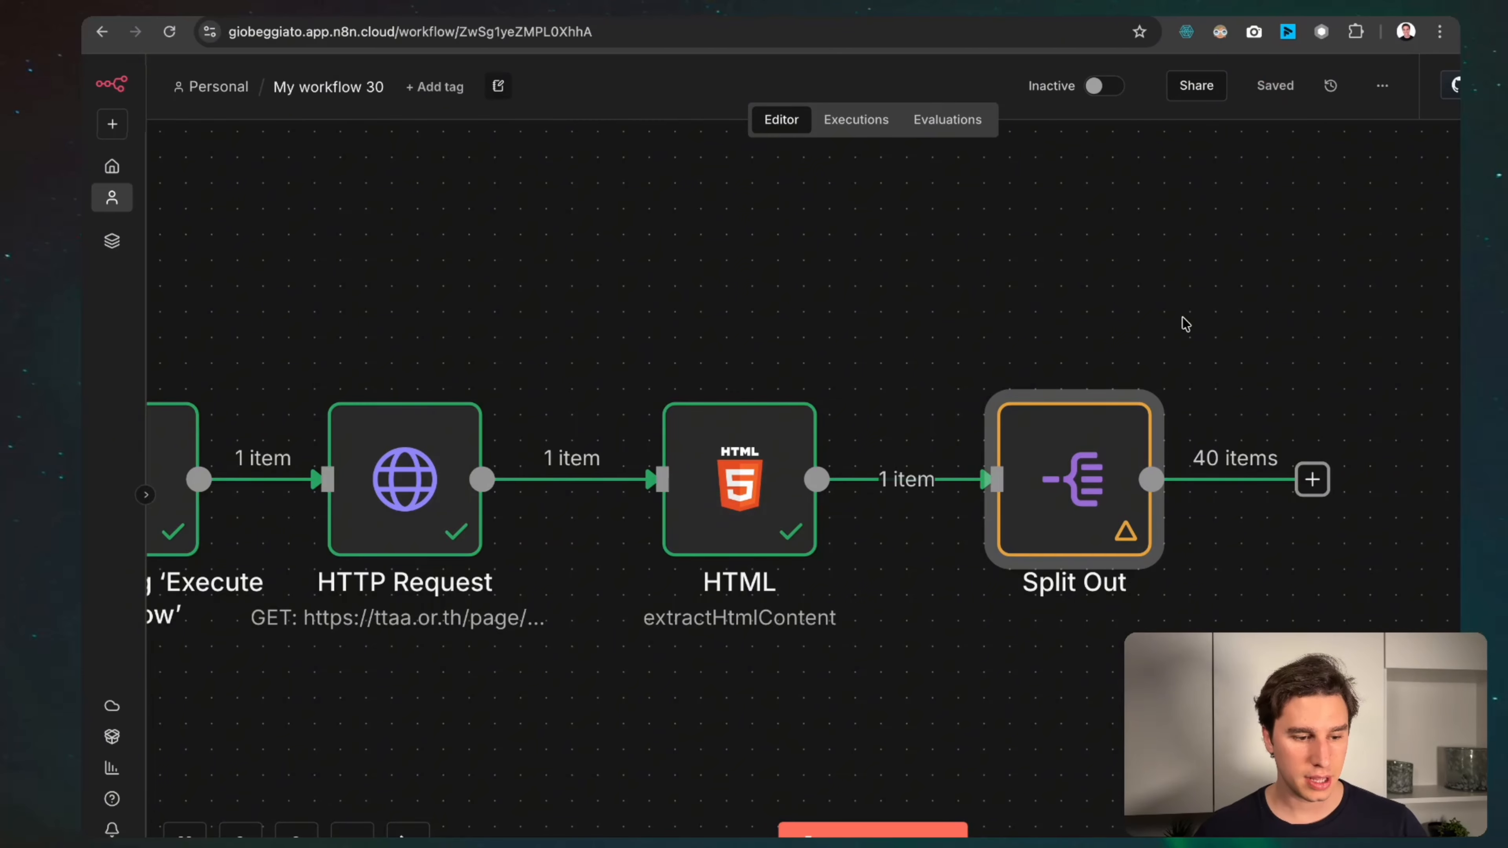
Move the manual trigger node slightly below the row of other workflow nodes.
scroll(1183, 318, "down", 2)
scroll(1183, 318, "right", 1)
scroll(267, 428, "down", 1)
scroll(267, 428, "right", 1)
left_click_drag(233, 364, 188, 415)
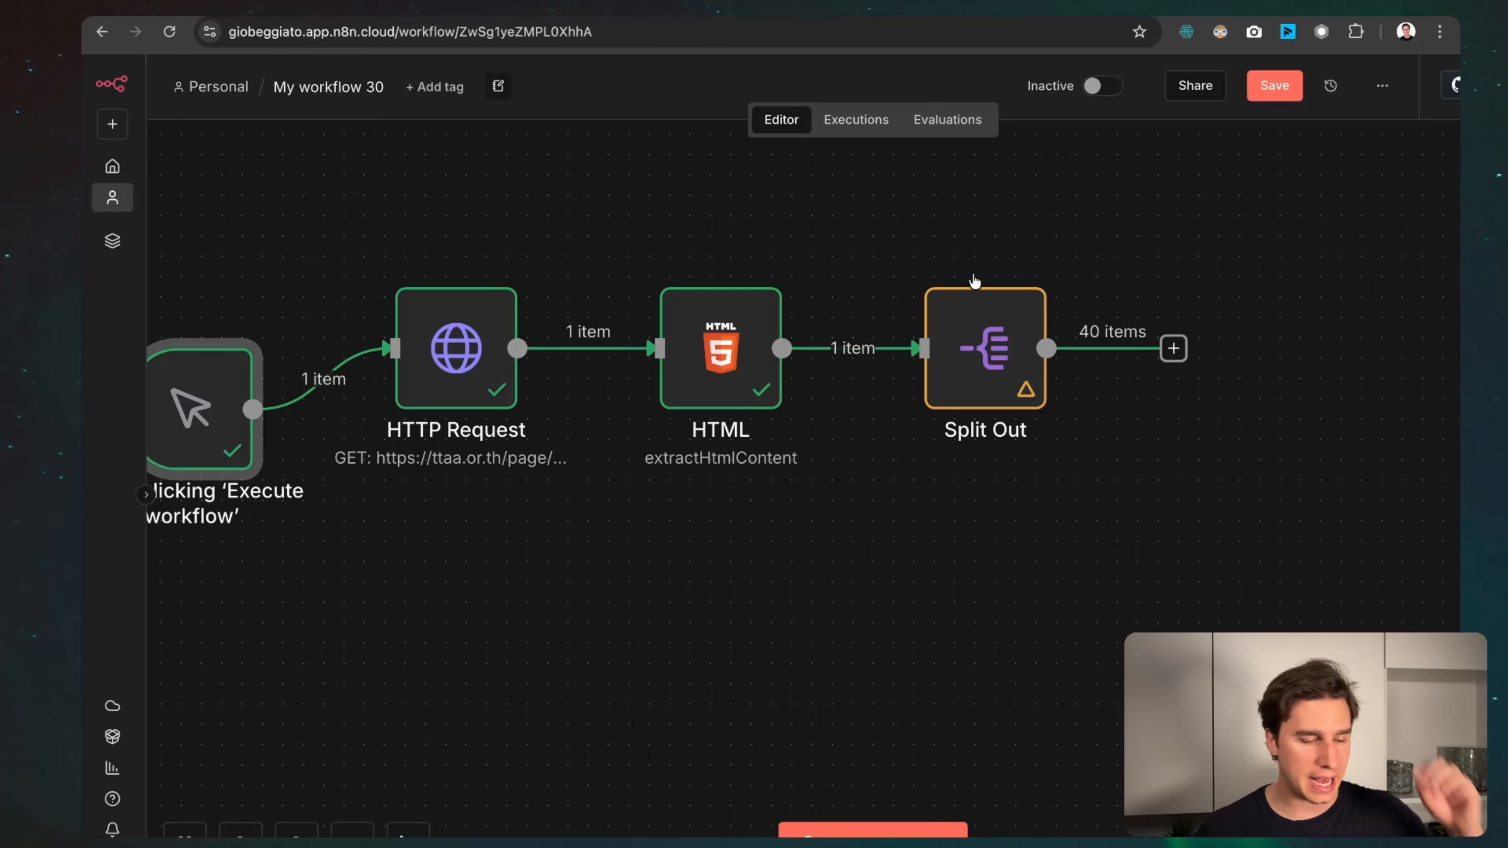
Open the Split Out node, copy the first email value from its output and return to the canvas.
double_click(960, 326)
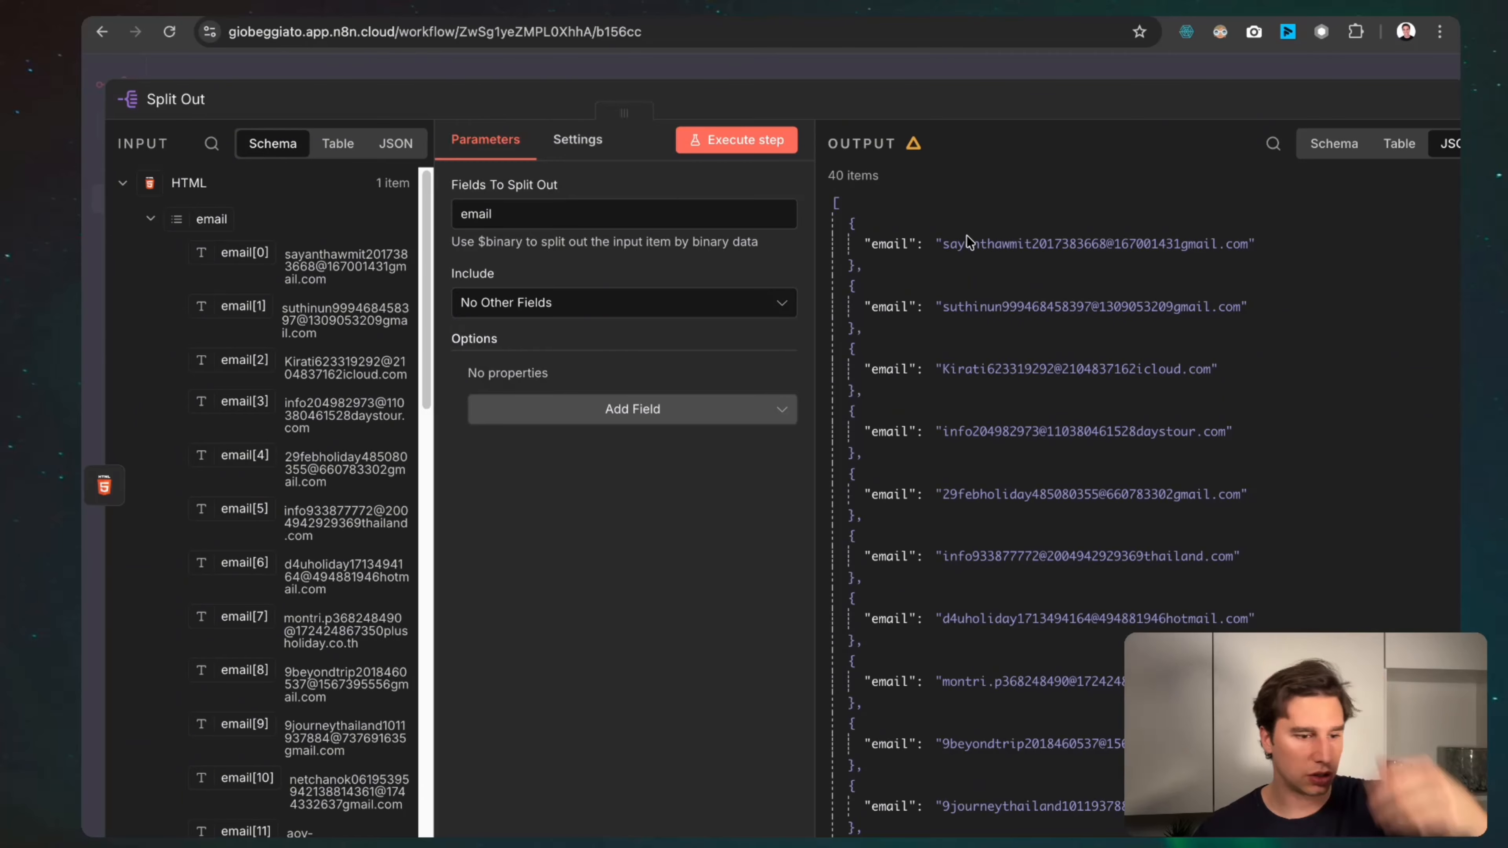
left_click_drag(944, 245, 1247, 258)
key("super+c")
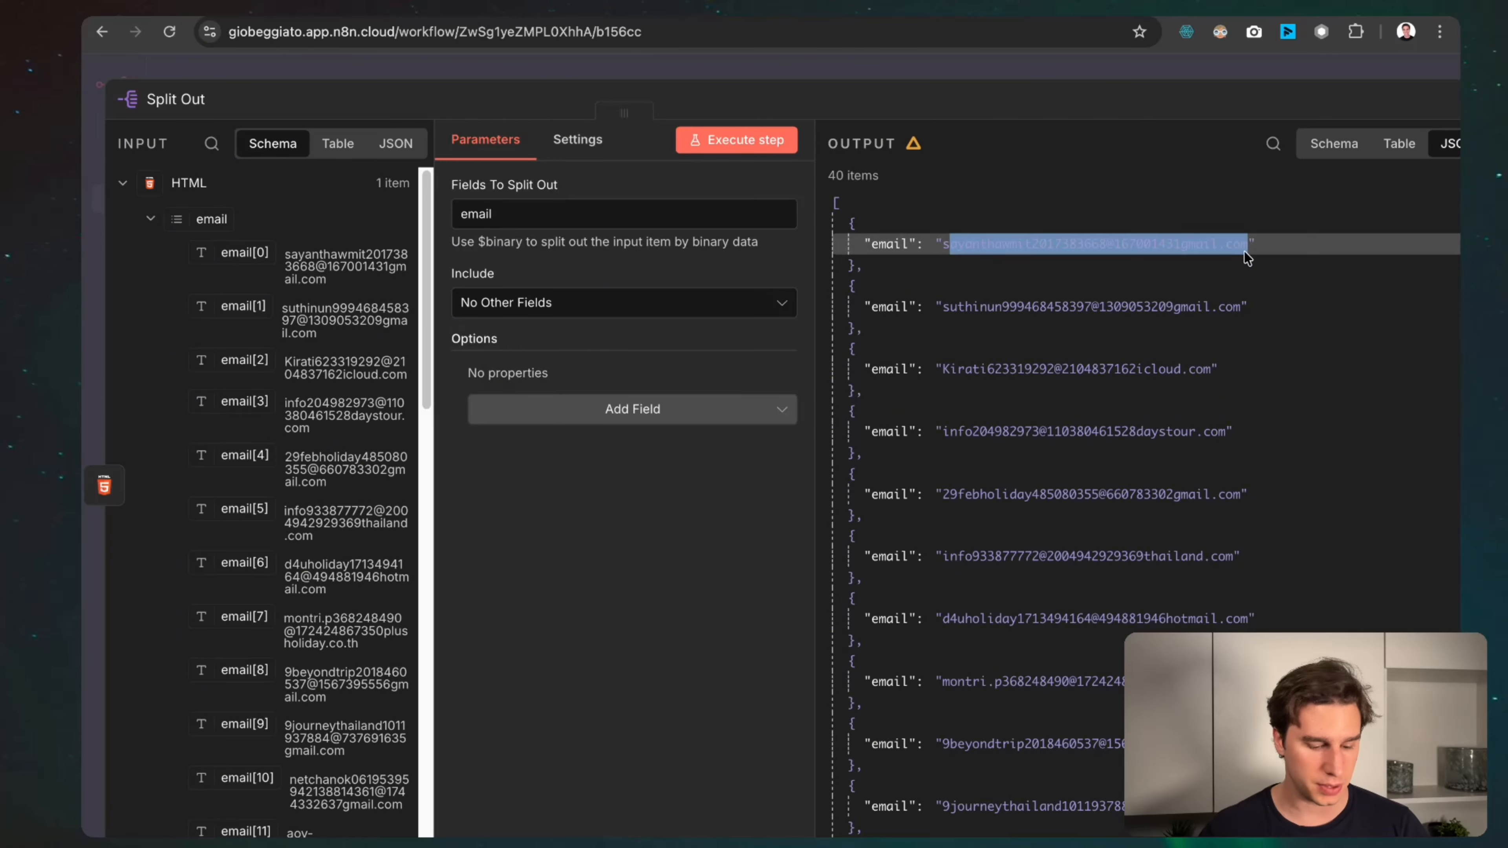
left_click(999, 63)
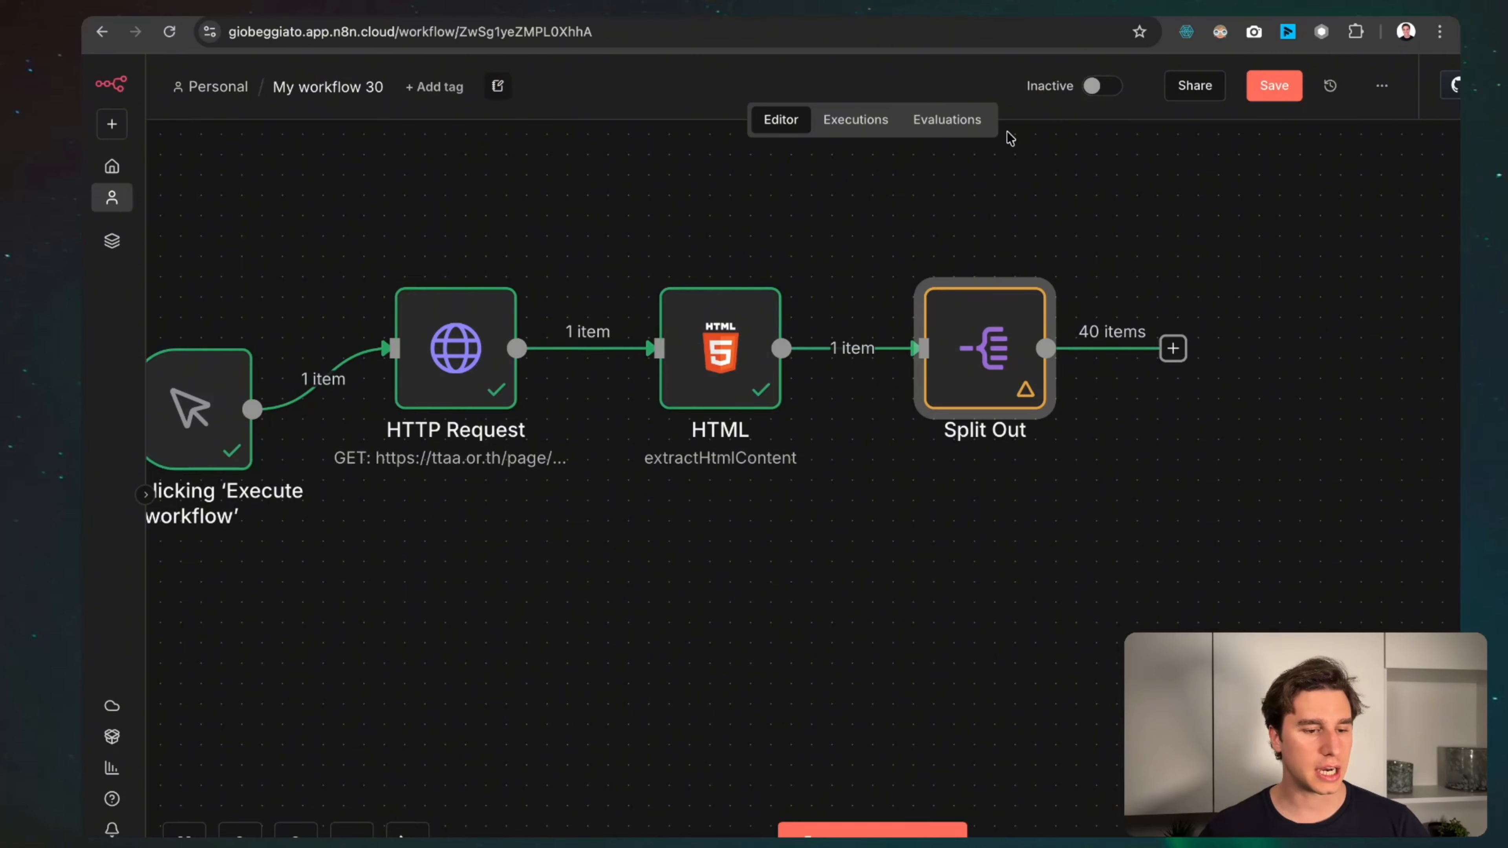
Save the workflow and move the manual trigger node further down and away from the HTTP Request node.
left_click(1262, 88)
scroll(1167, 283, "up", 5)
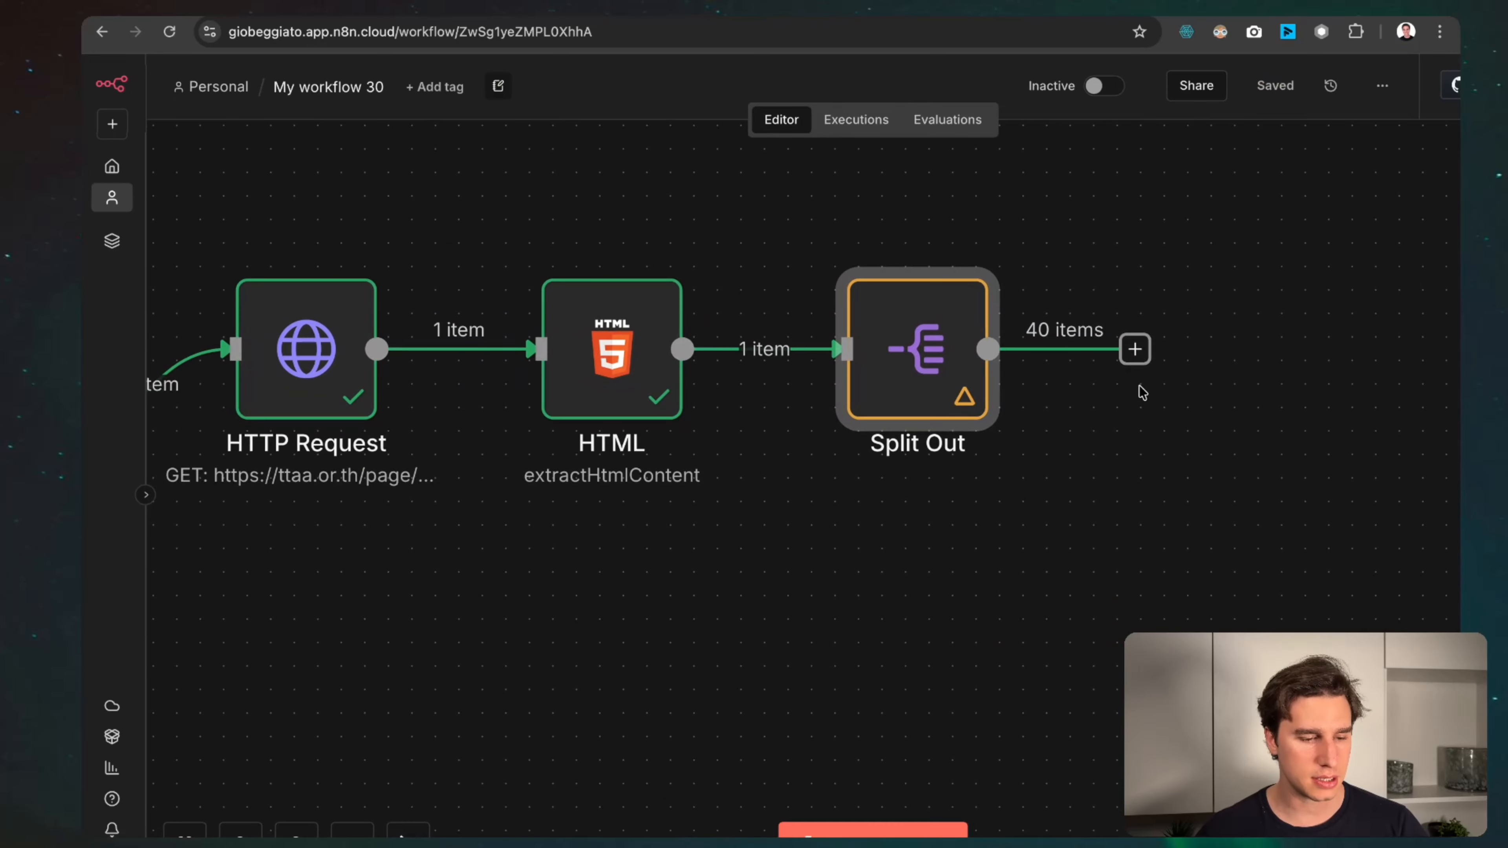
scroll(1138, 387, "right", 1)
scroll(1192, 338, "down", 2)
scroll(1233, 265, "down", 1)
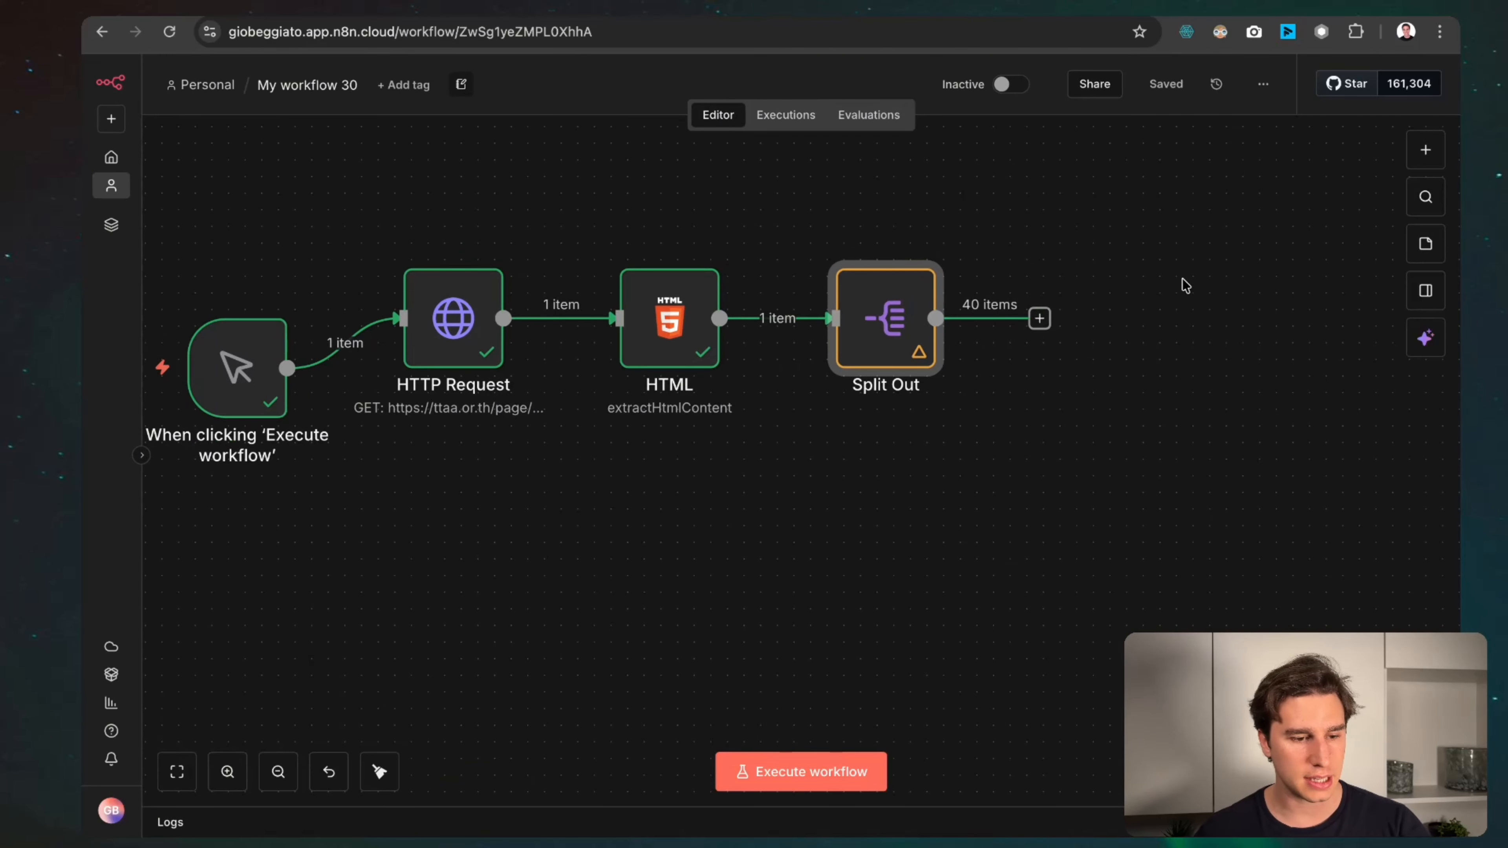
left_click_drag(250, 360, 192, 440)
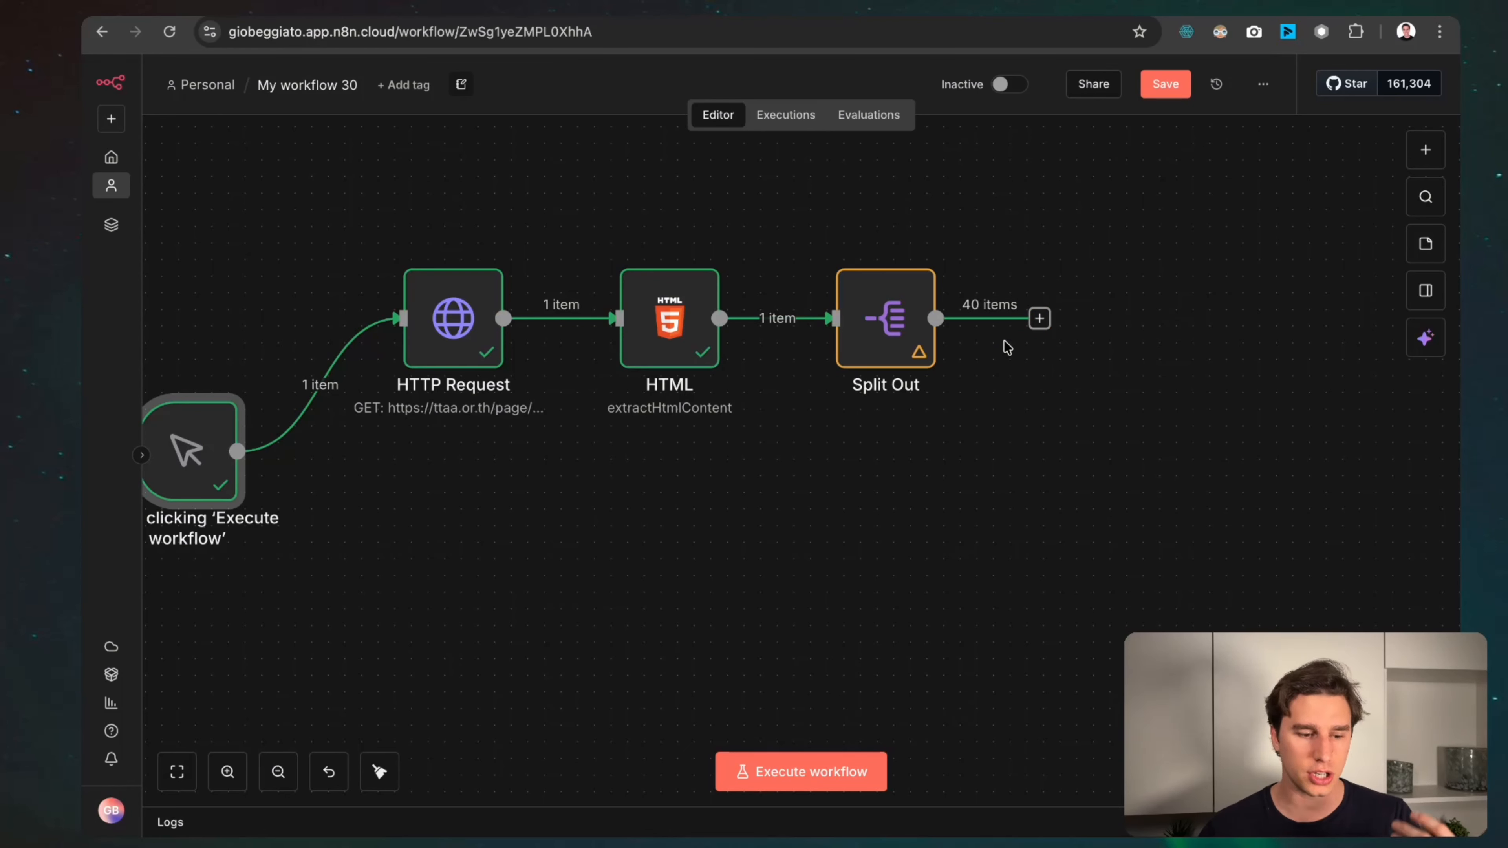
Open n8n AI's Build chat and begin a help request explaining that the HTML and Split Out nodes output an email with the following format.
left_click(1427, 338)
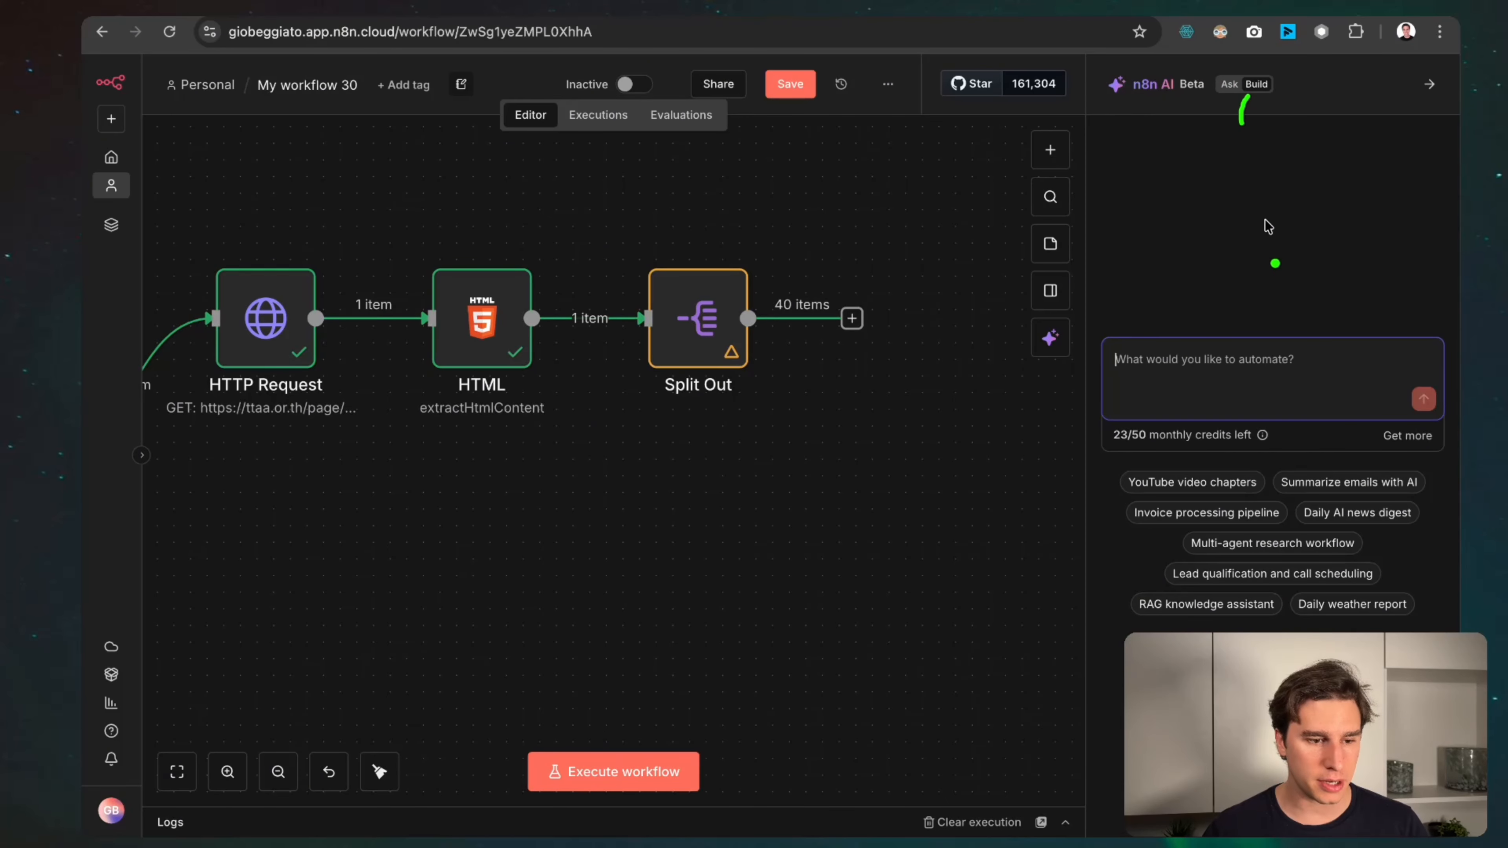
left_click(1204, 360)
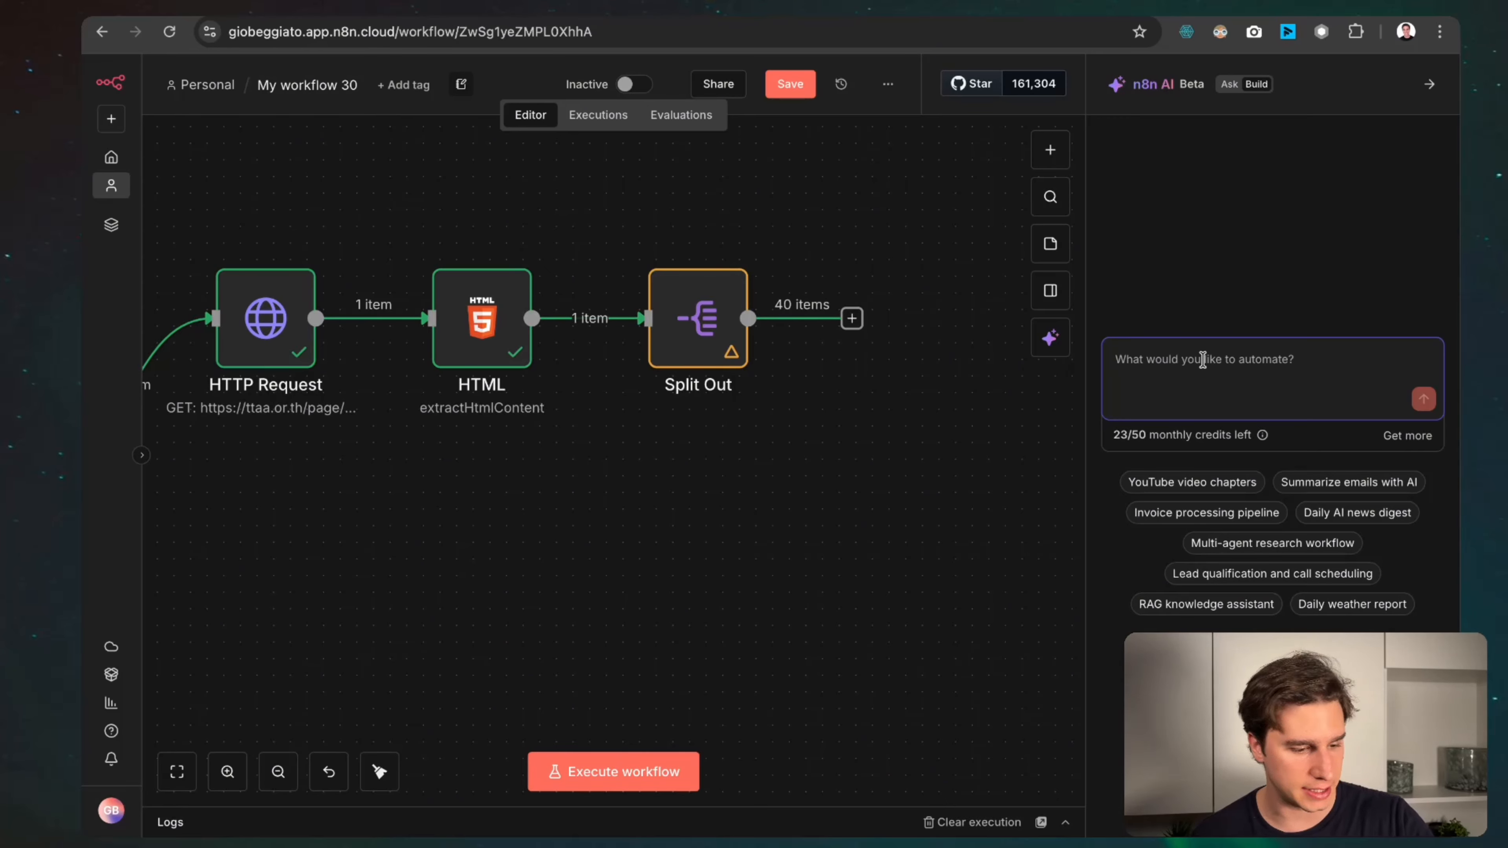
key("F5")
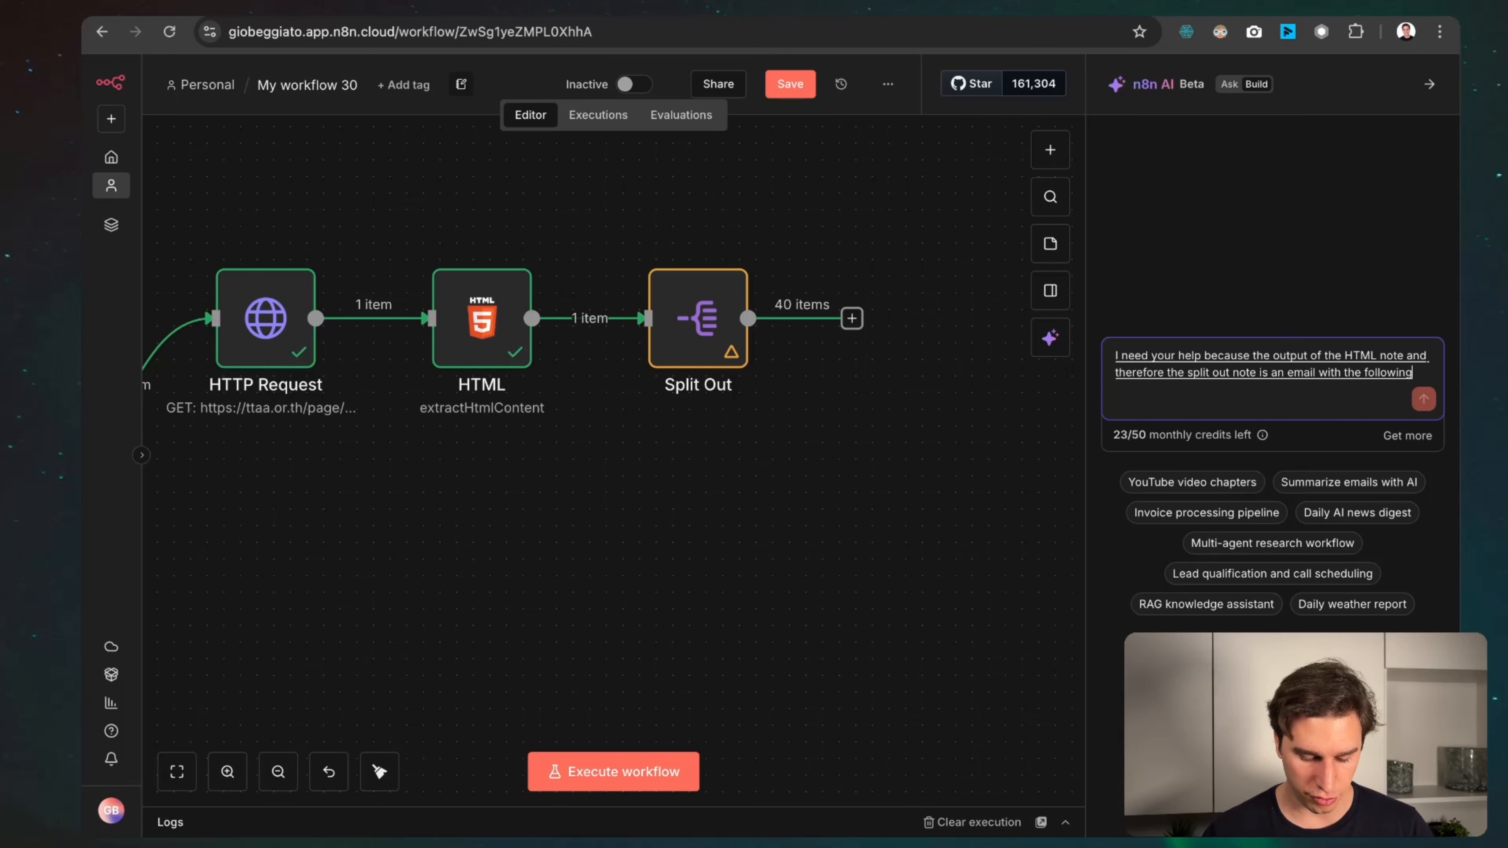
key("shift+Return")
key("shift+Return")
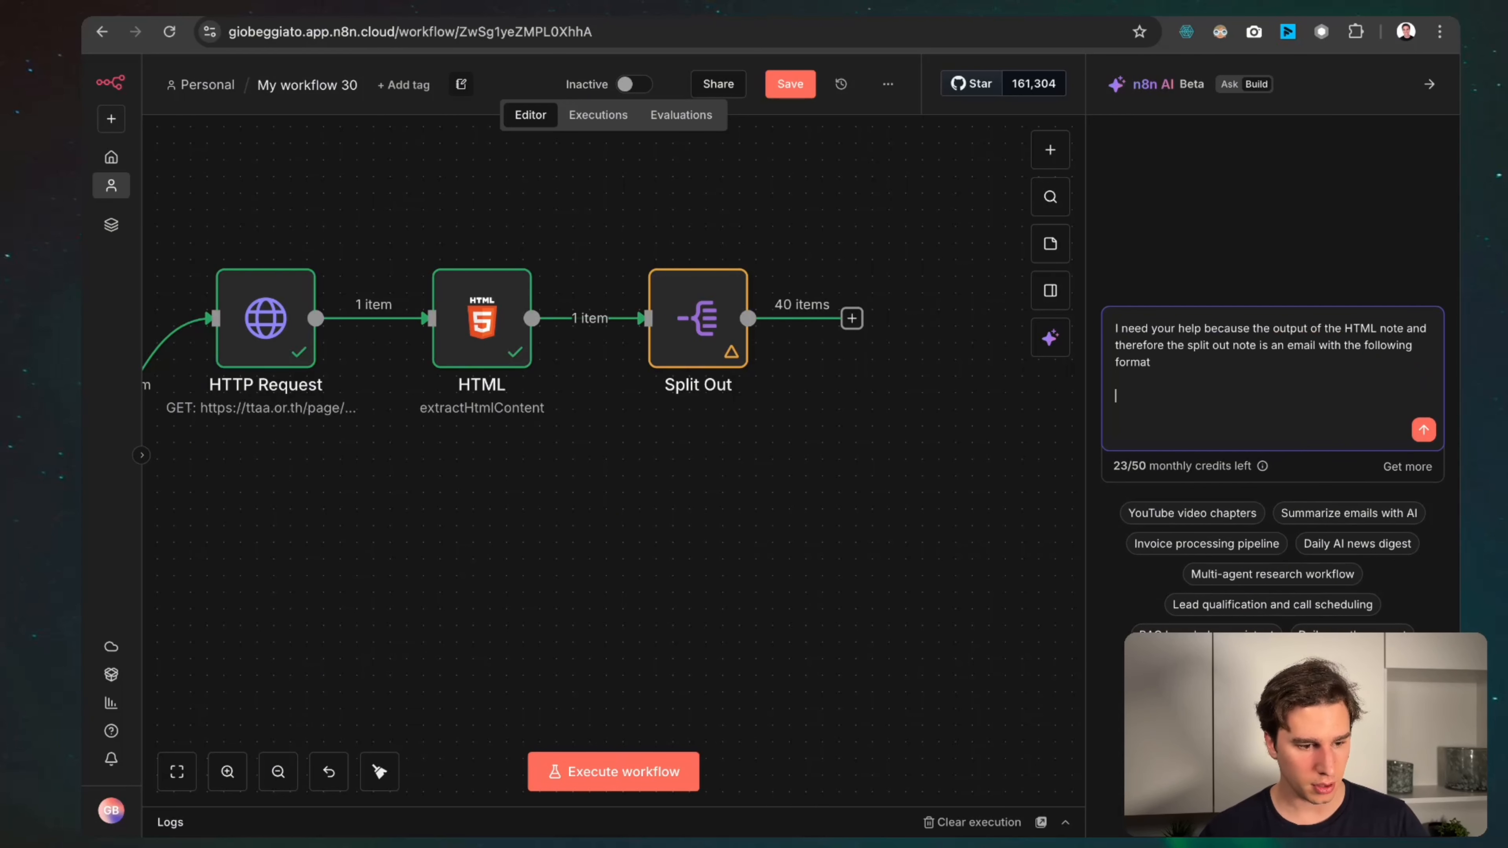
Add the copied sample email to the AI request and state that it is not the expected output.
key("super+v")
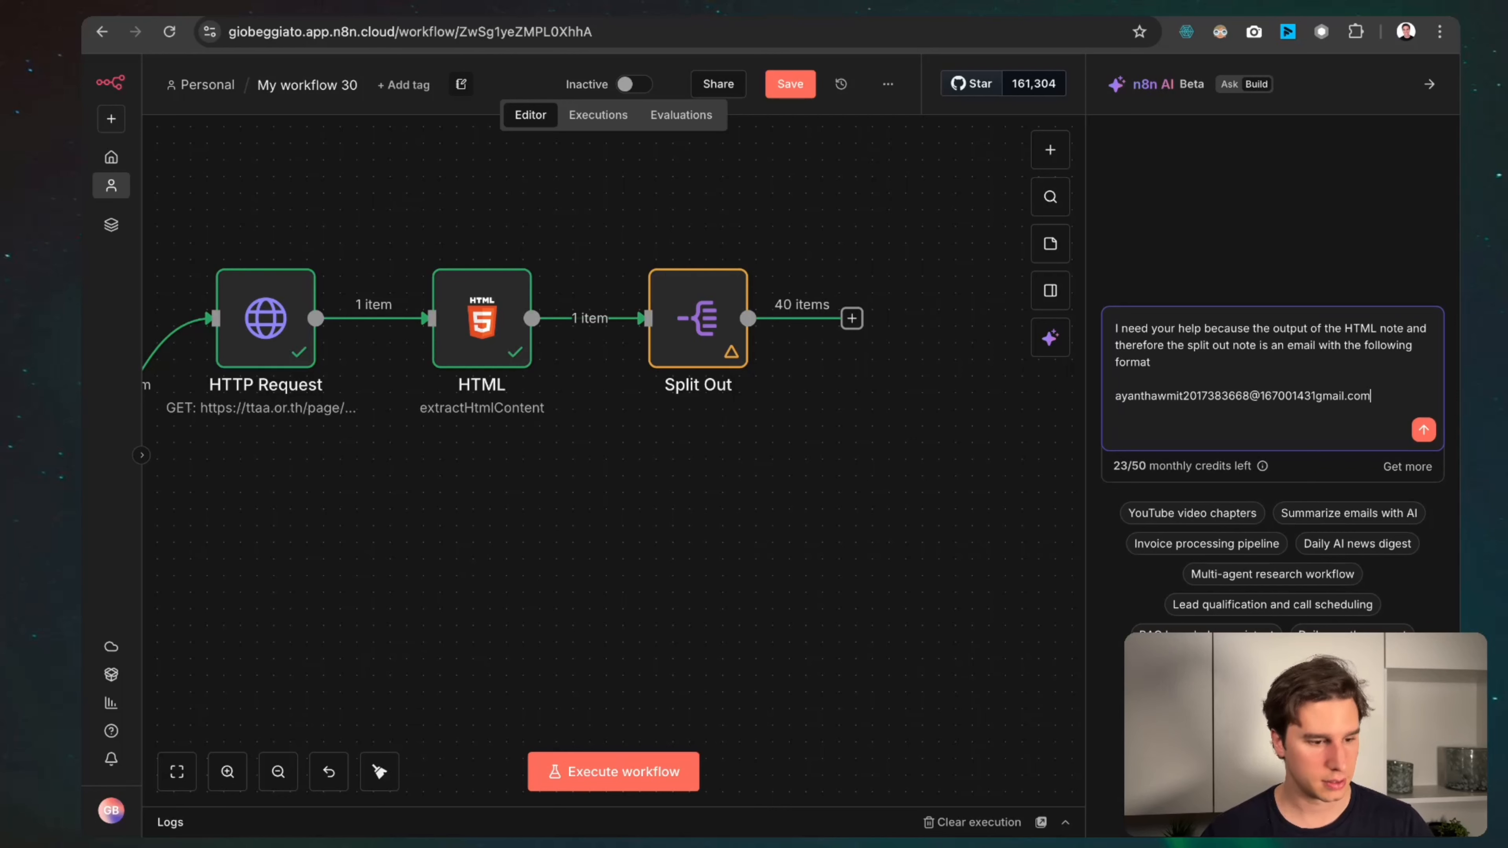
key("shift+Return")
key("shift+Return")
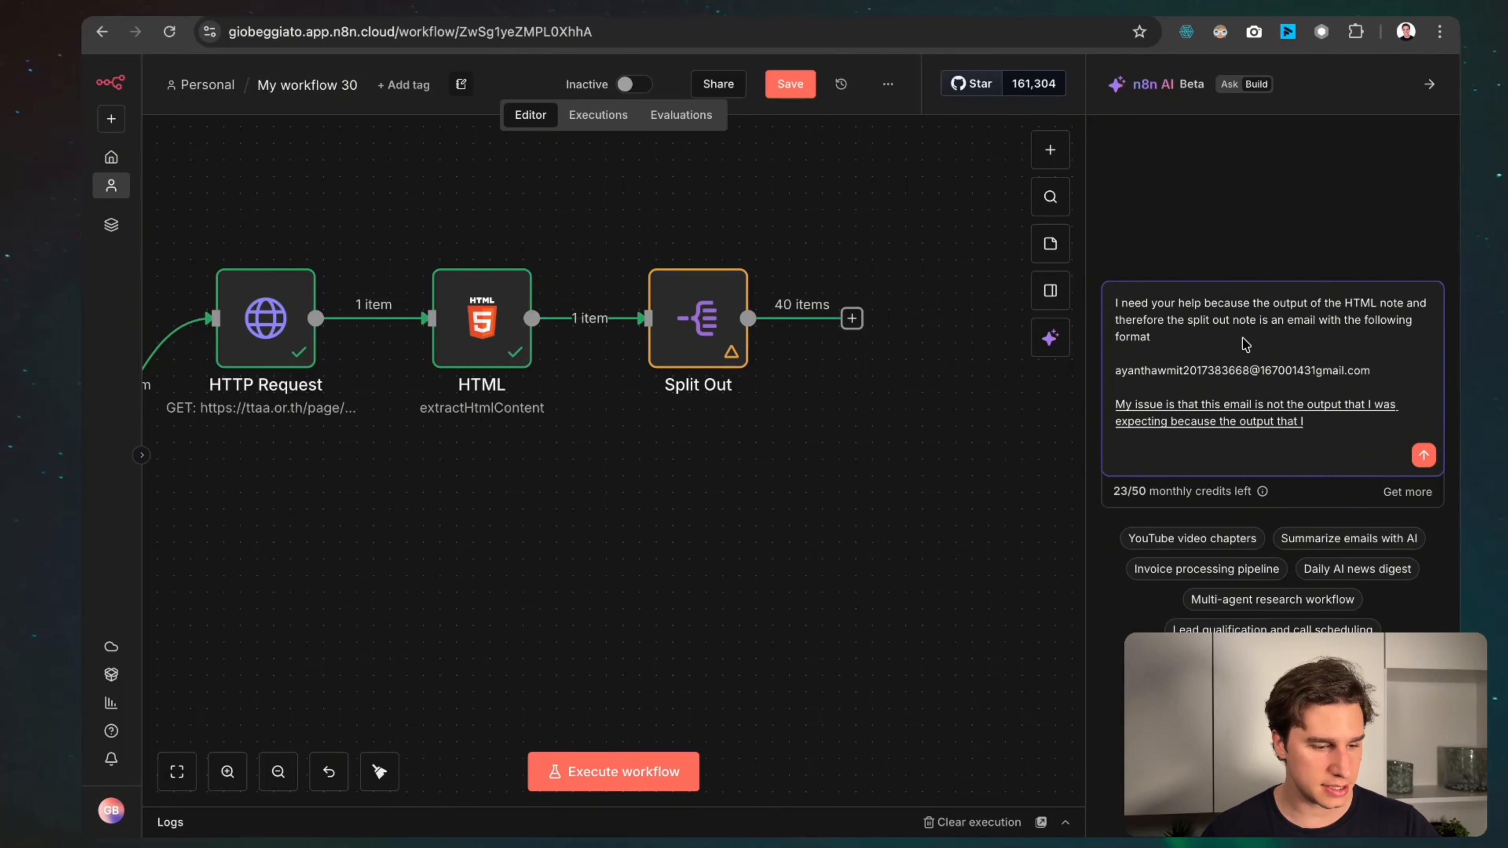
Add the desired output to the request as a copy of the sample email with the numbers on both sides of the @ removed.
triple_click(1253, 373)
key("super+c")
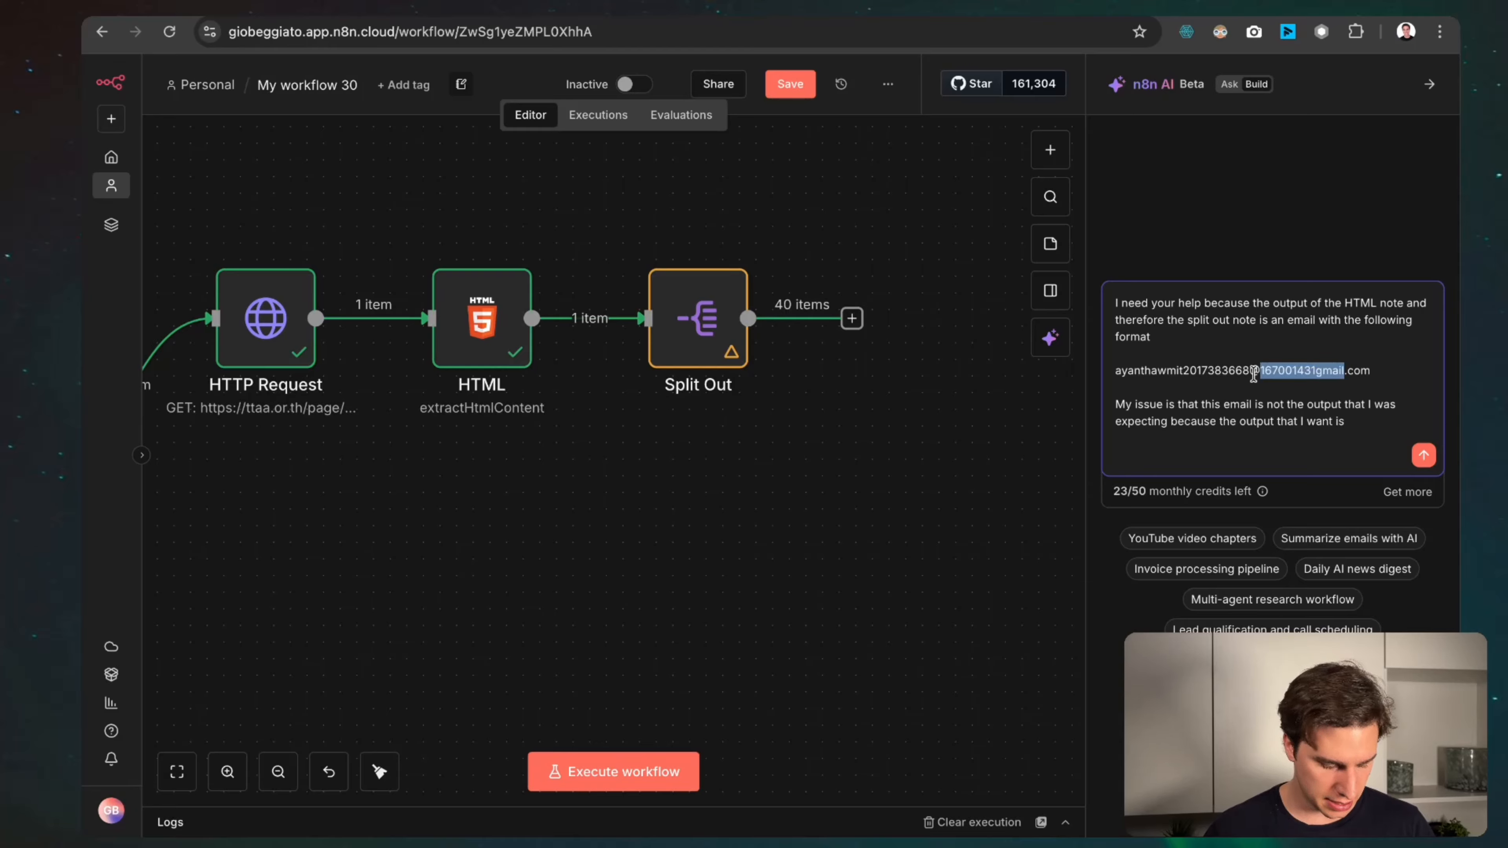
left_click(1381, 426)
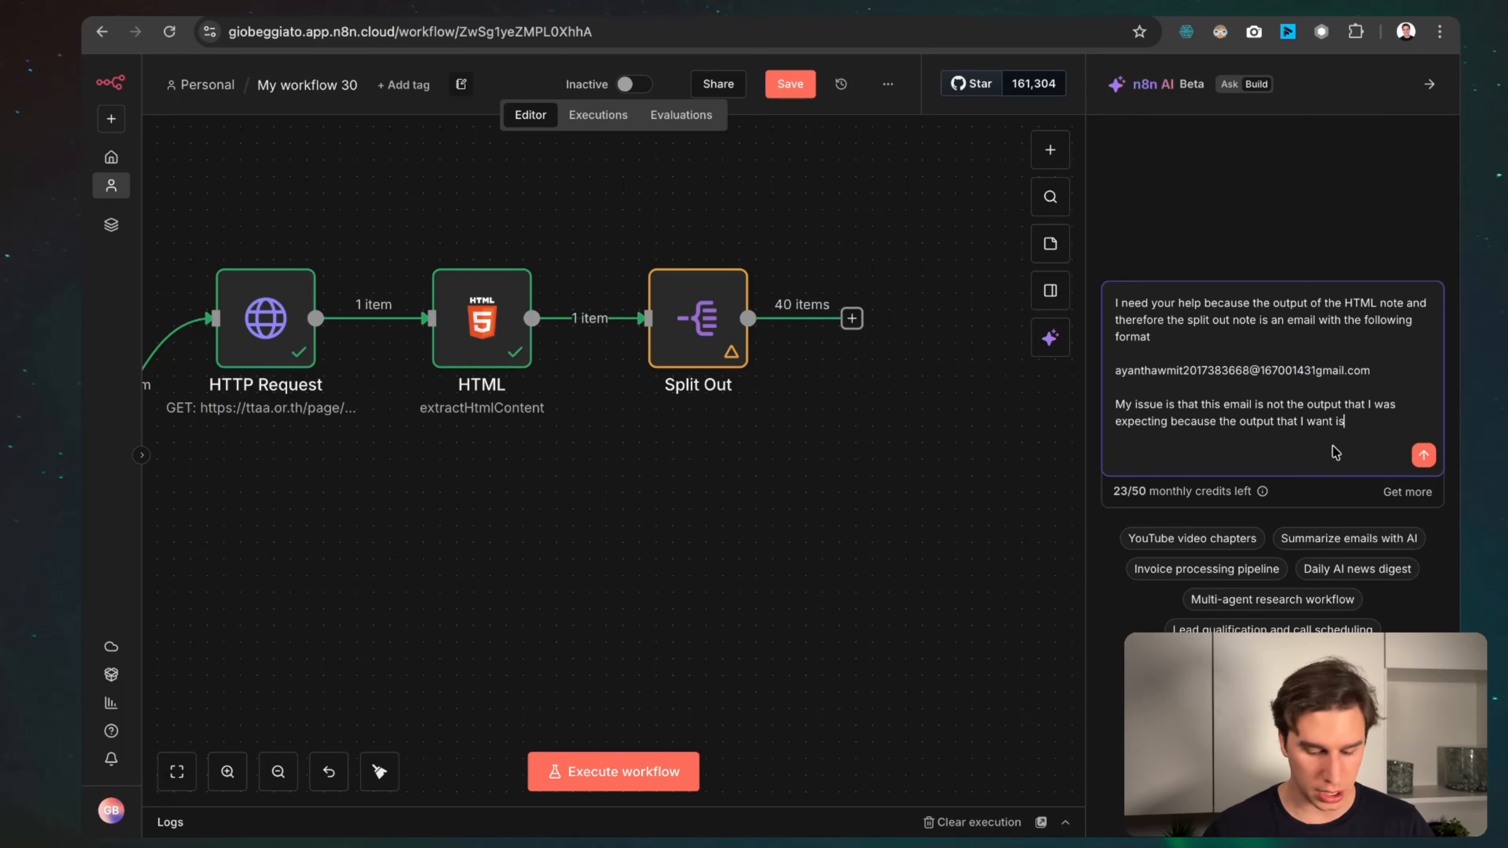
key("shift+Return")
key("shift+Return")
key("super+v")
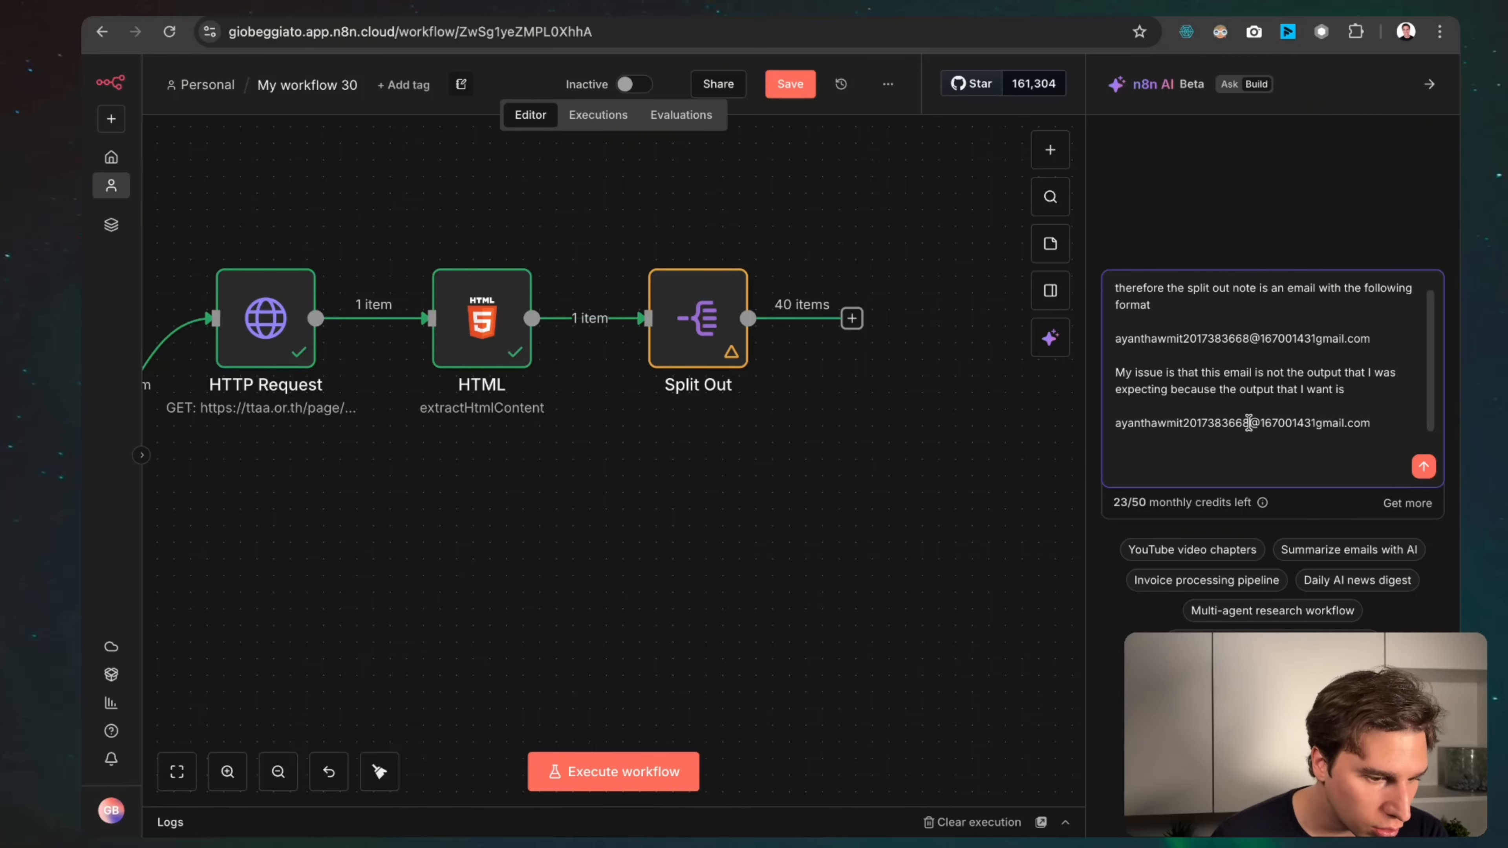
left_click_drag(1250, 423, 1191, 425)
key("BackSpace")
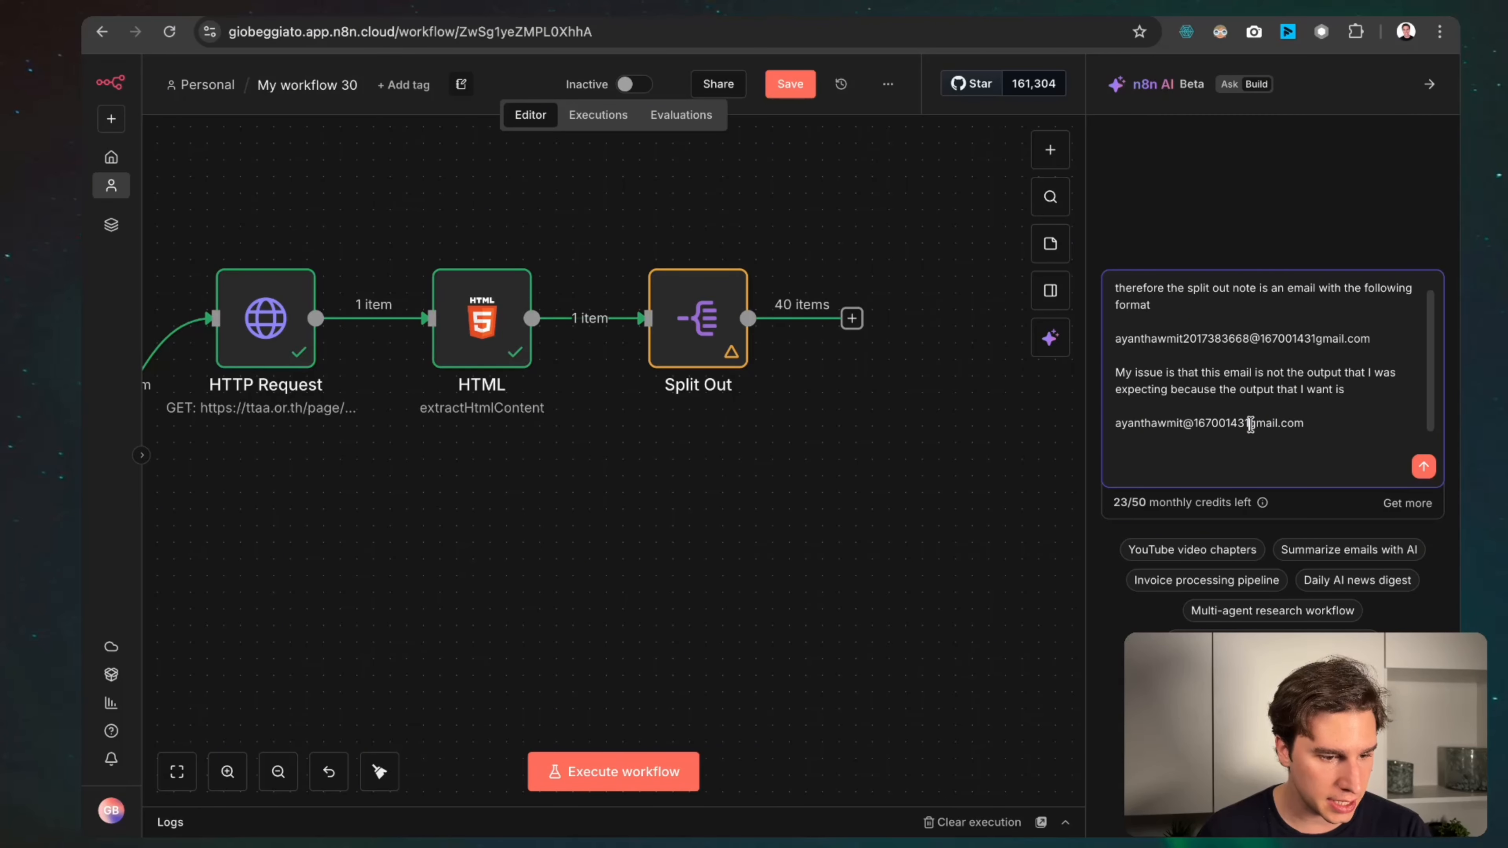
left_click_drag(1250, 423, 1238, 423)
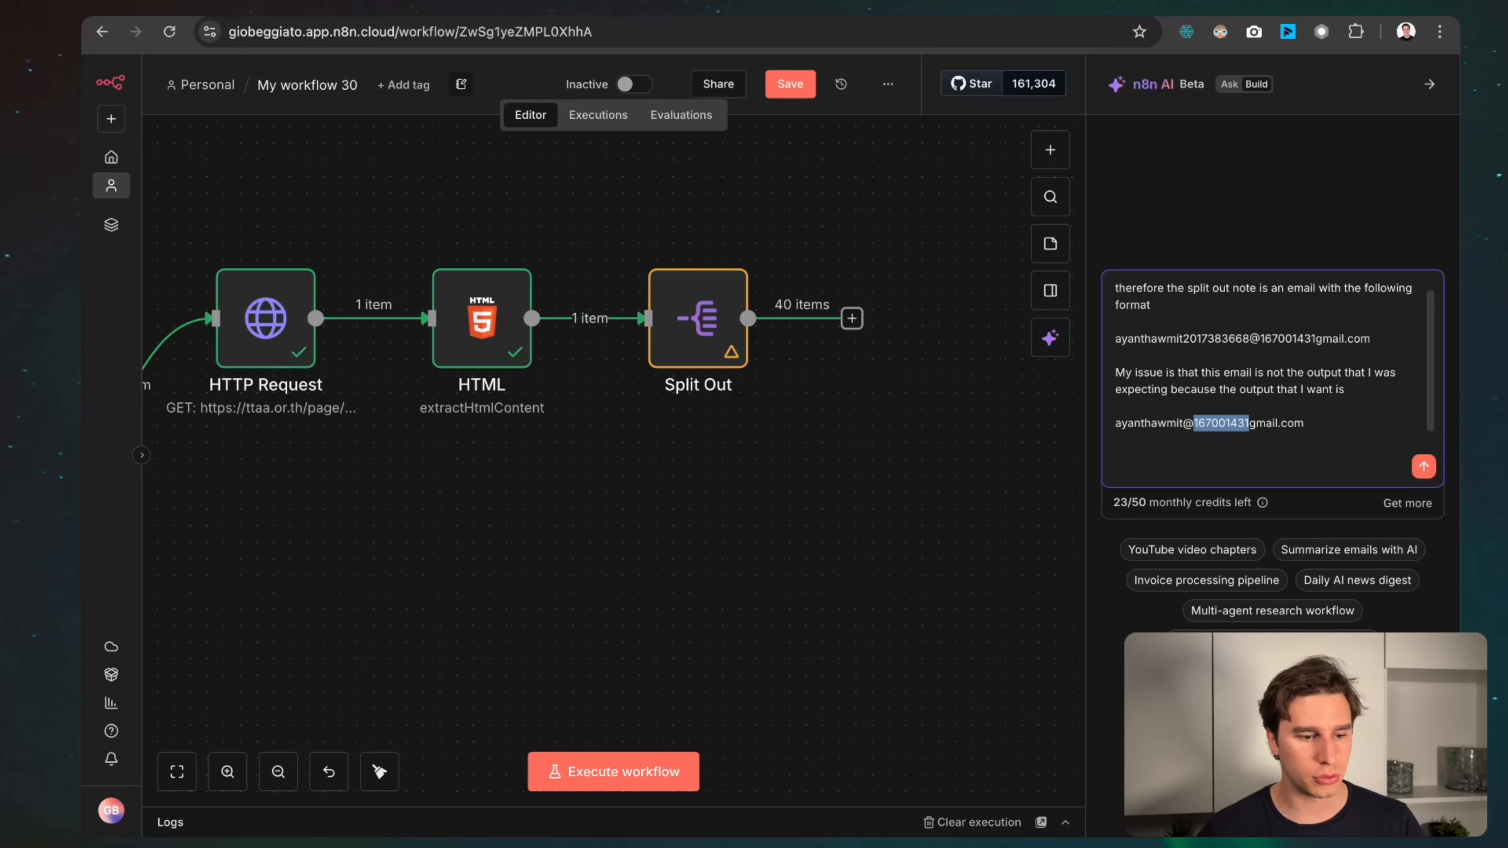
key("BackSpace")
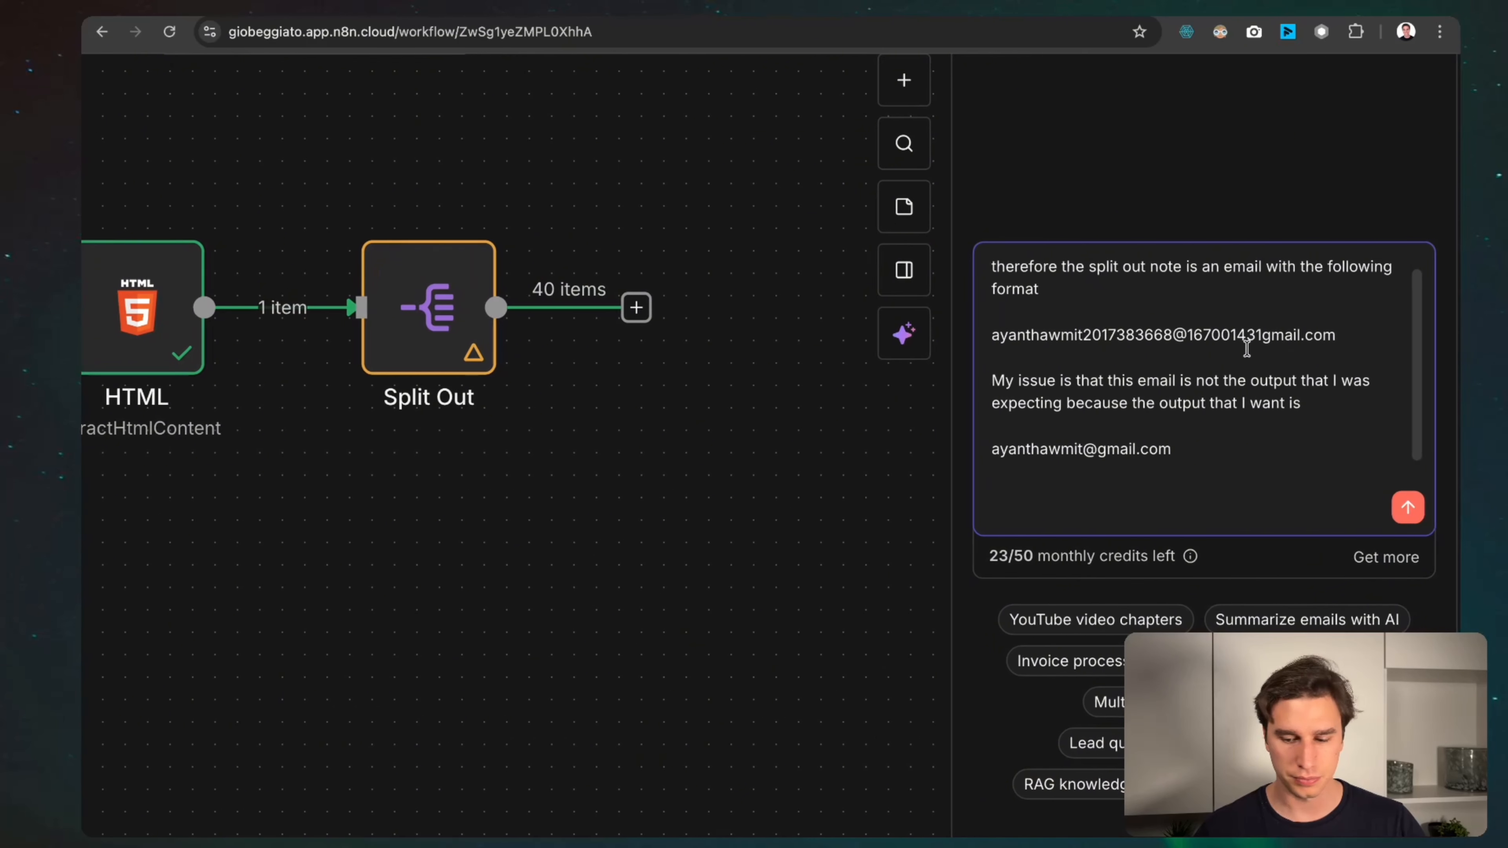
Explain in the request that the website's HTML causes this, and paste the span snippet with class "obfuscate" below.
scroll(1077, 185, "down", 1)
left_click(1084, 155)
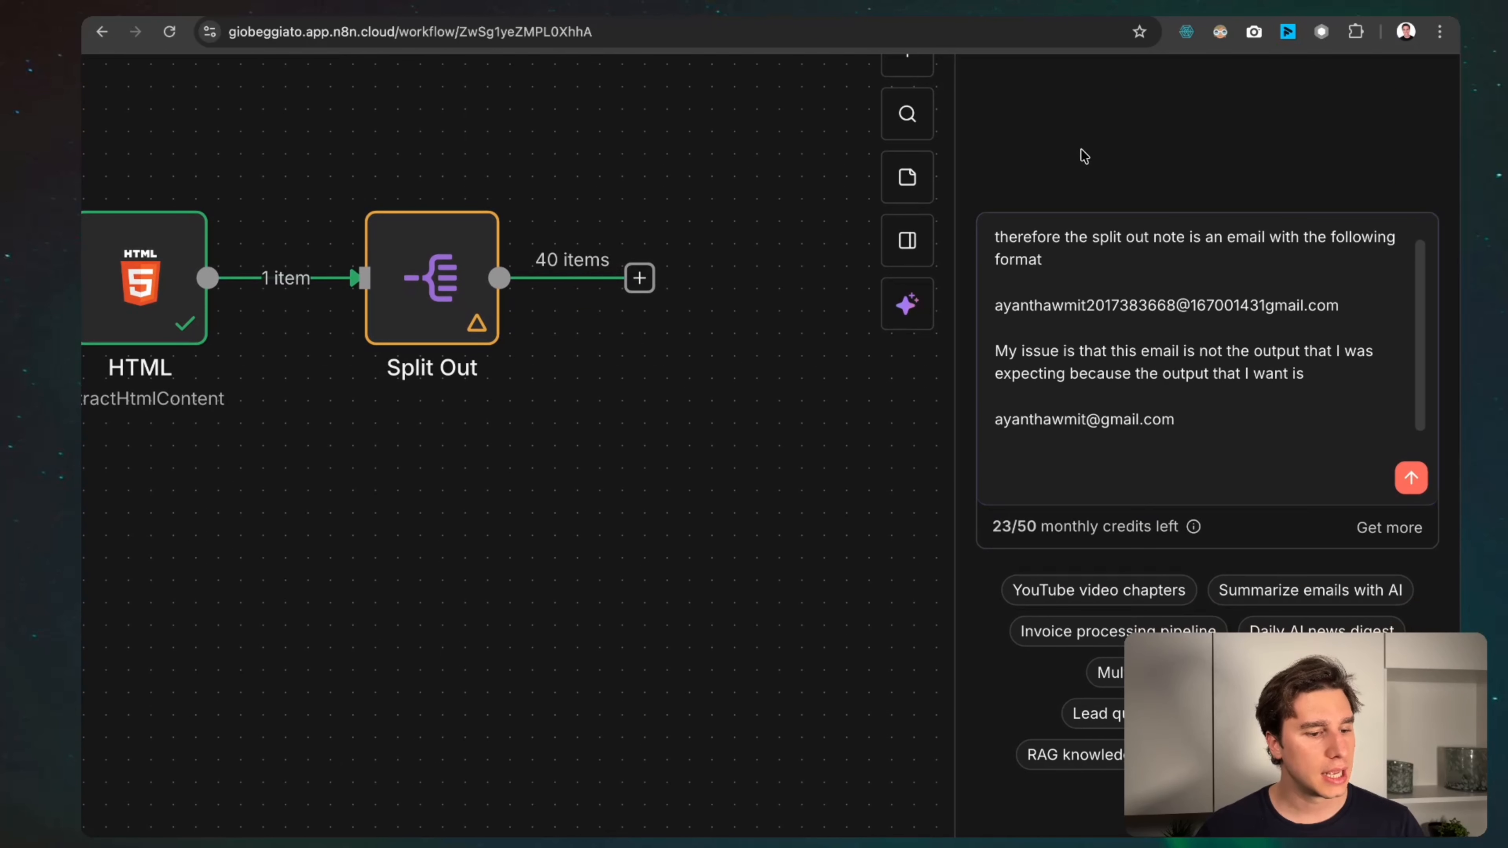
left_click(1192, 431)
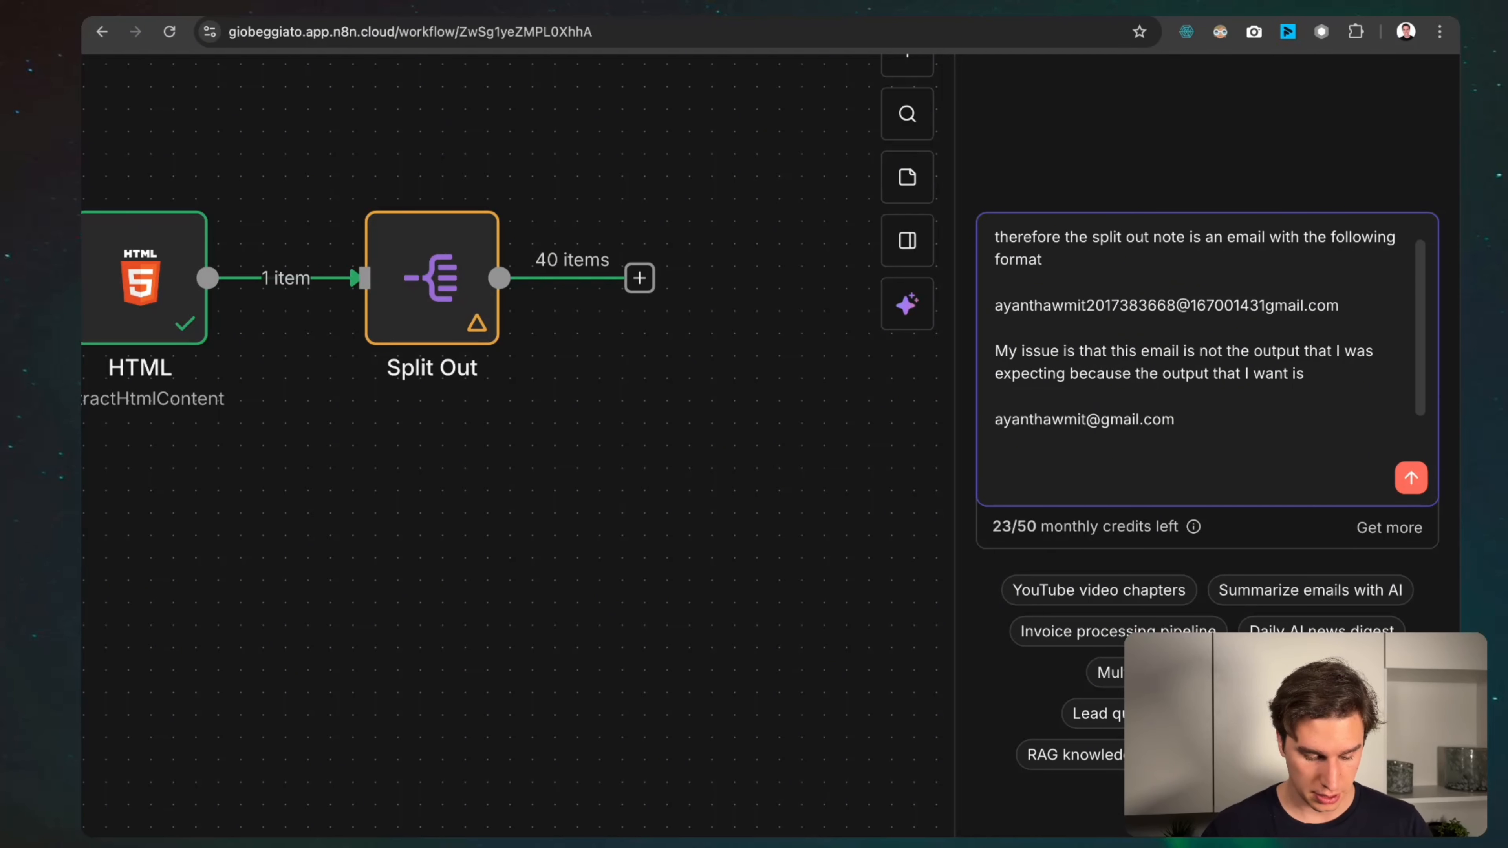
key("shift+Return")
key("shift+Return")
type("Th")
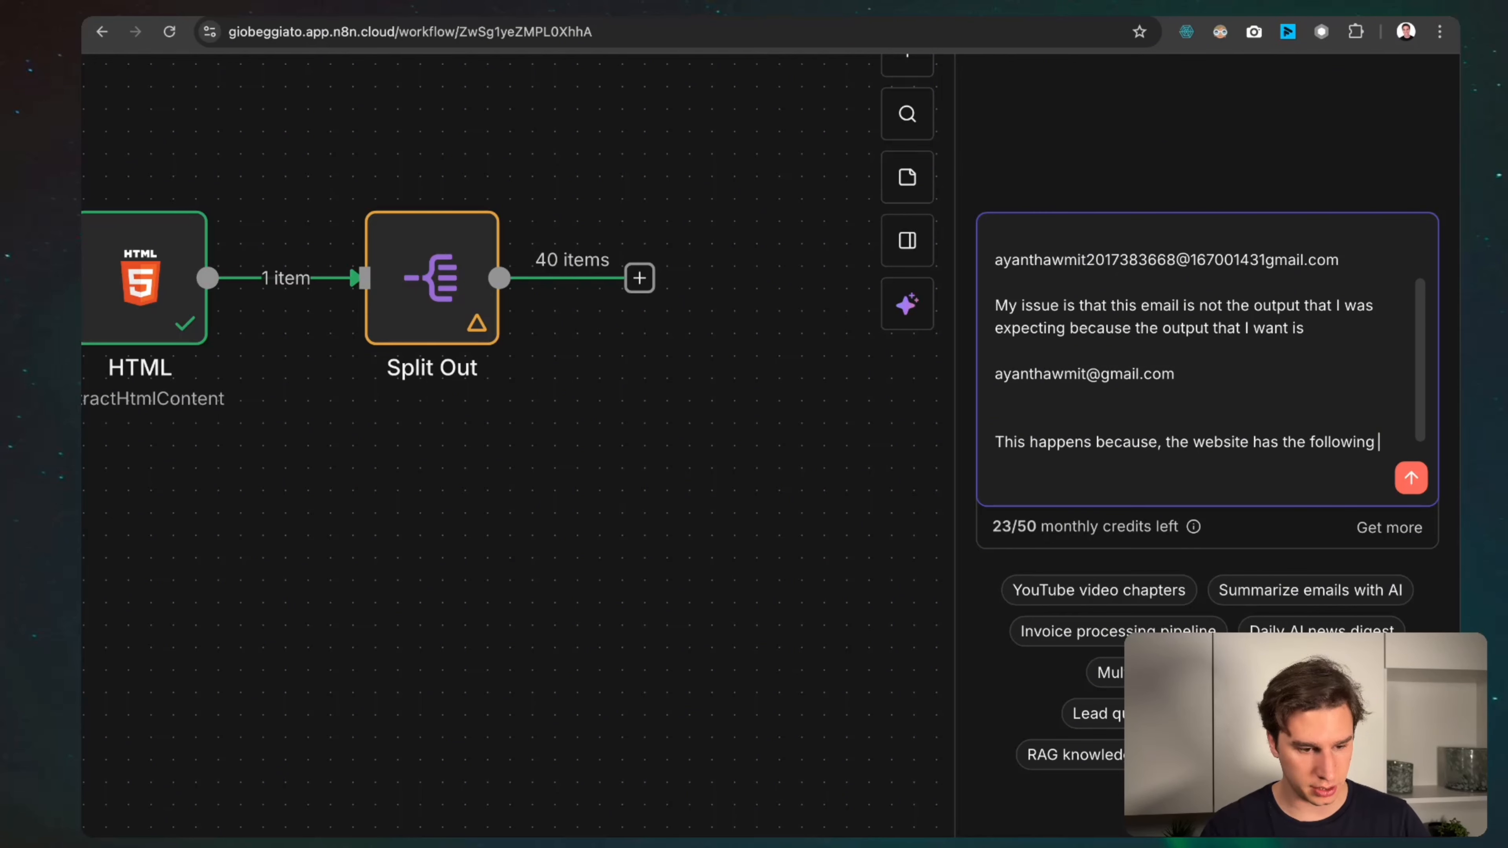
type("L:")
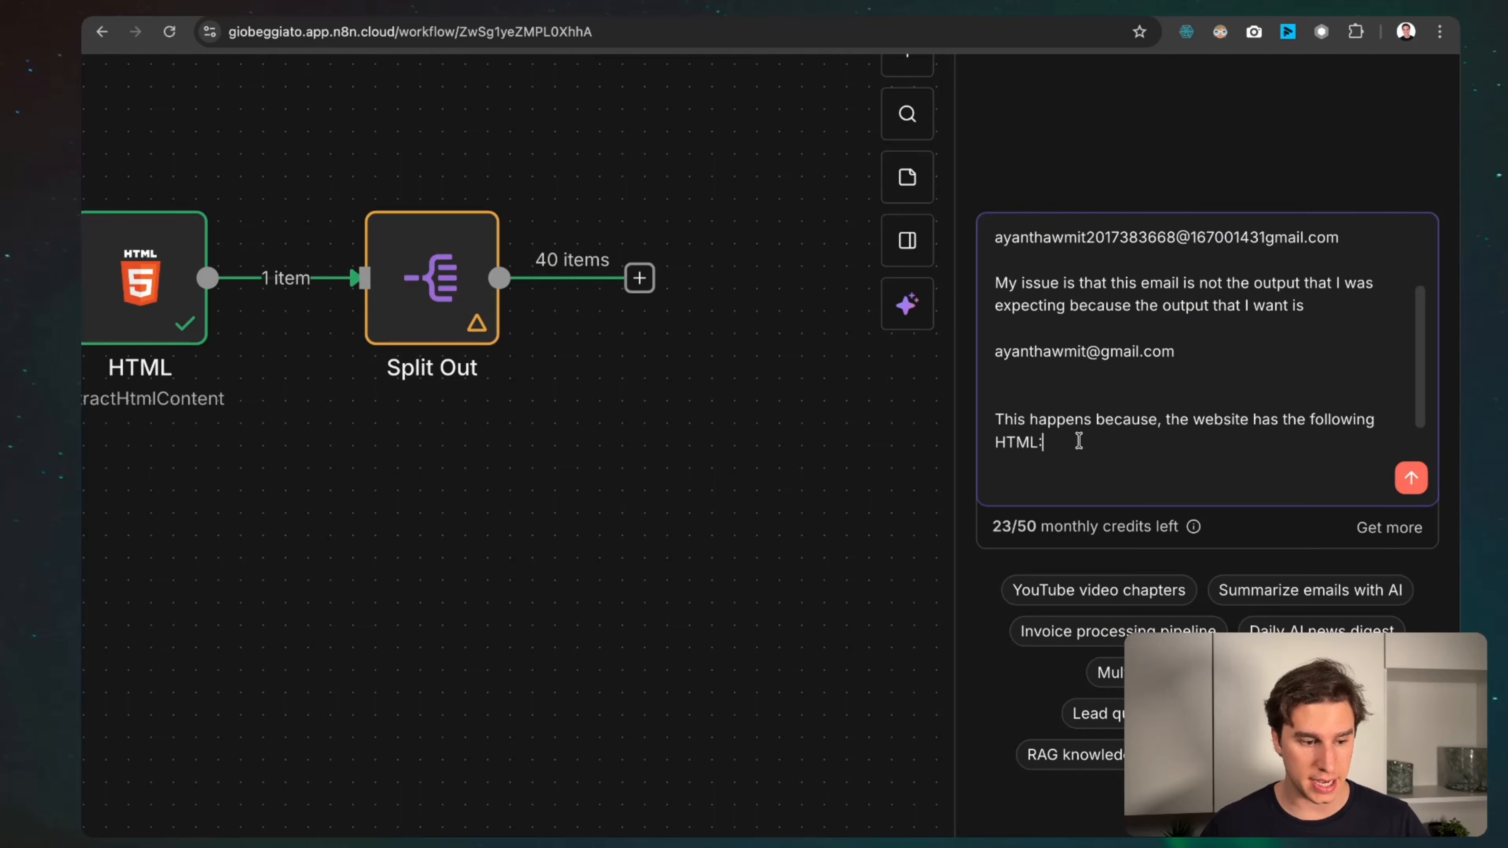
key("ctrl+v")
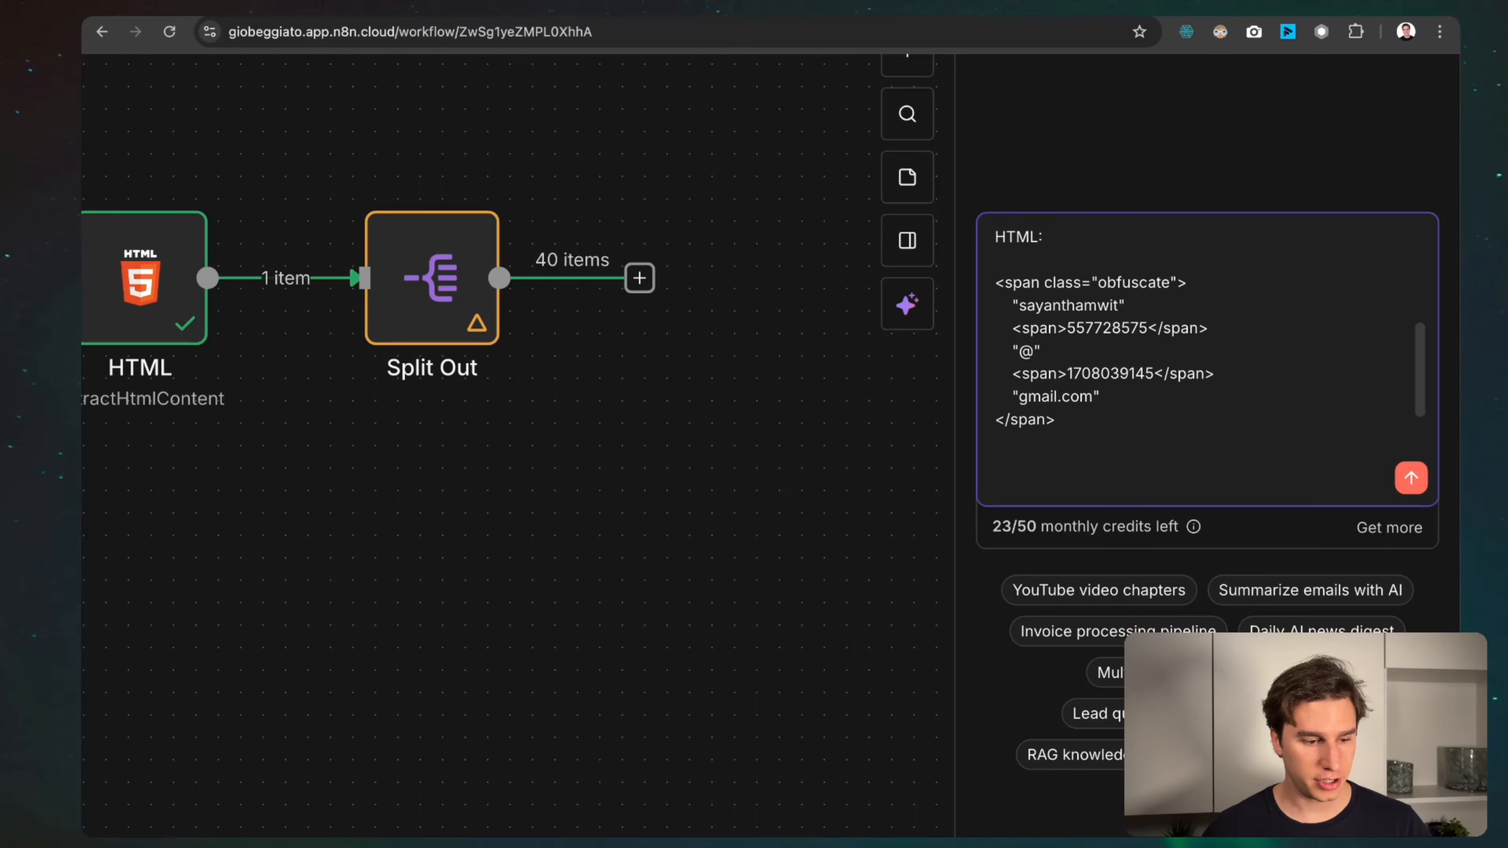
End the request with "Please help me fix that" and submit it to n8n AI.
key("Return")
key("Return")
type("Please help me fic that")
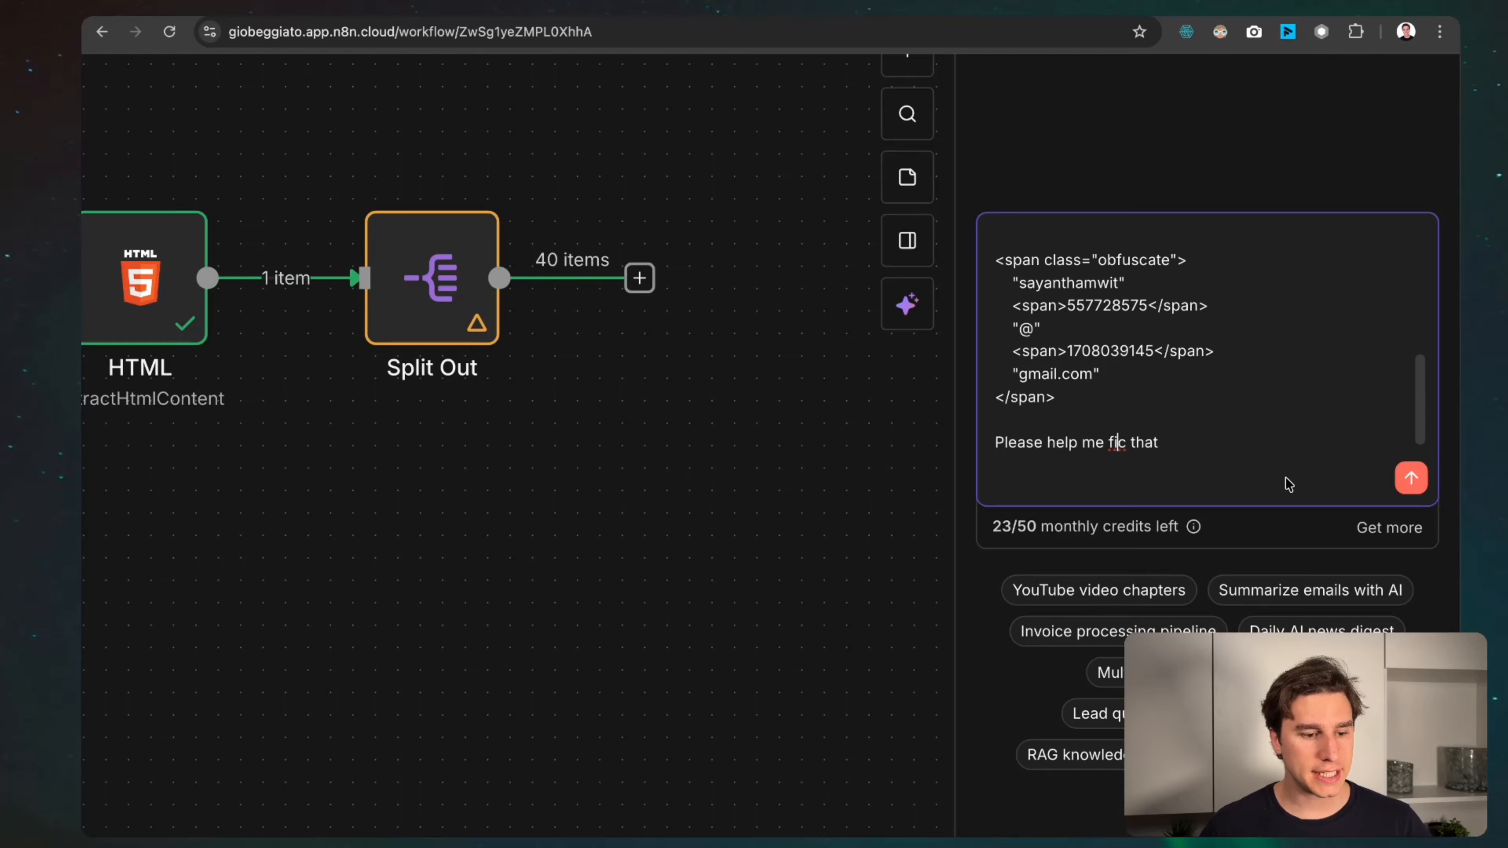
key("Delete")
type("x")
scroll(1271, 416, "up", 10)
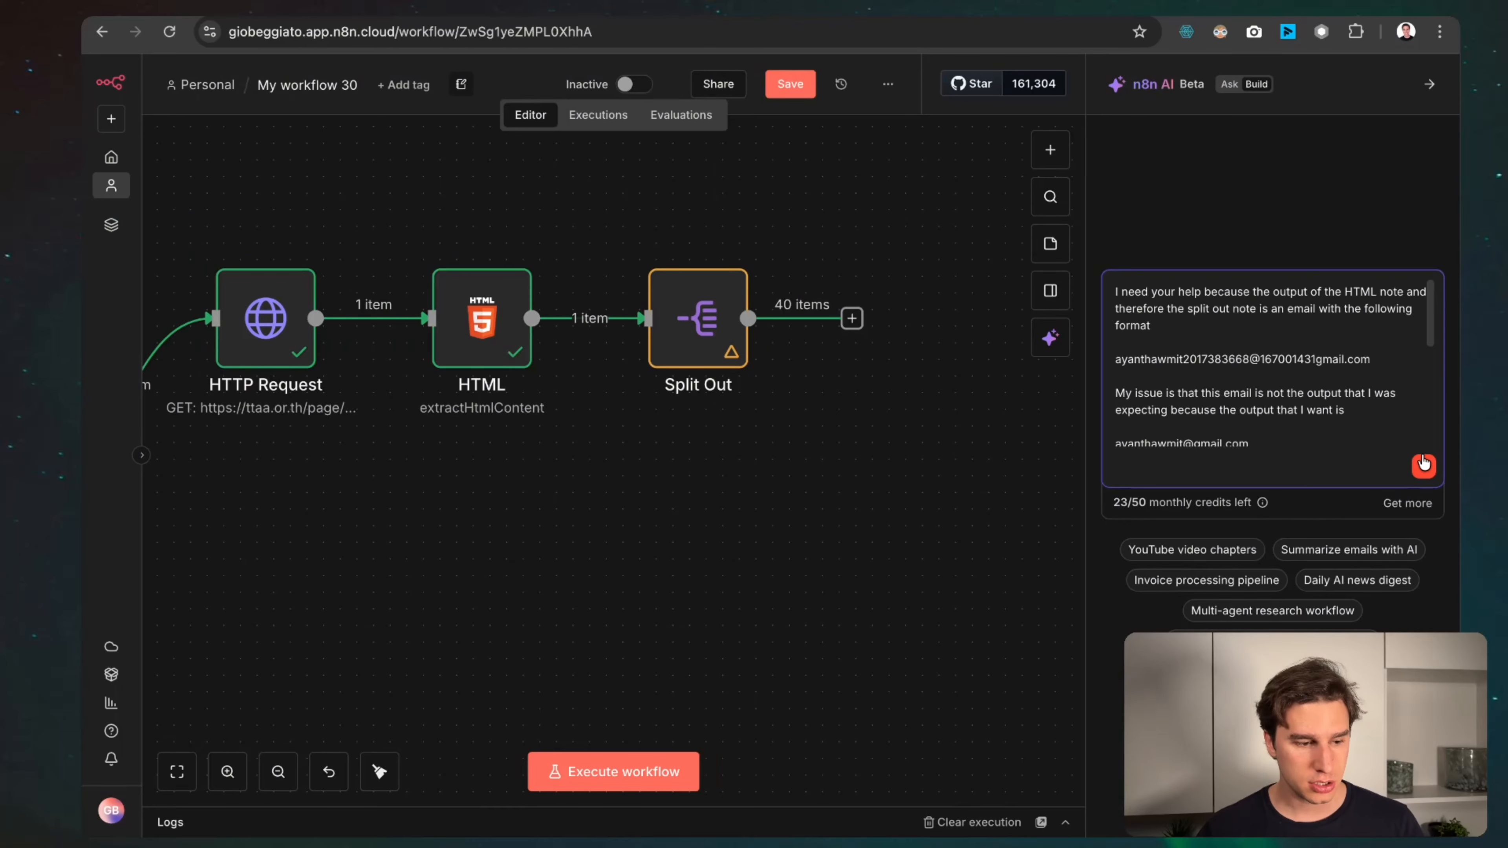
left_click(1424, 465)
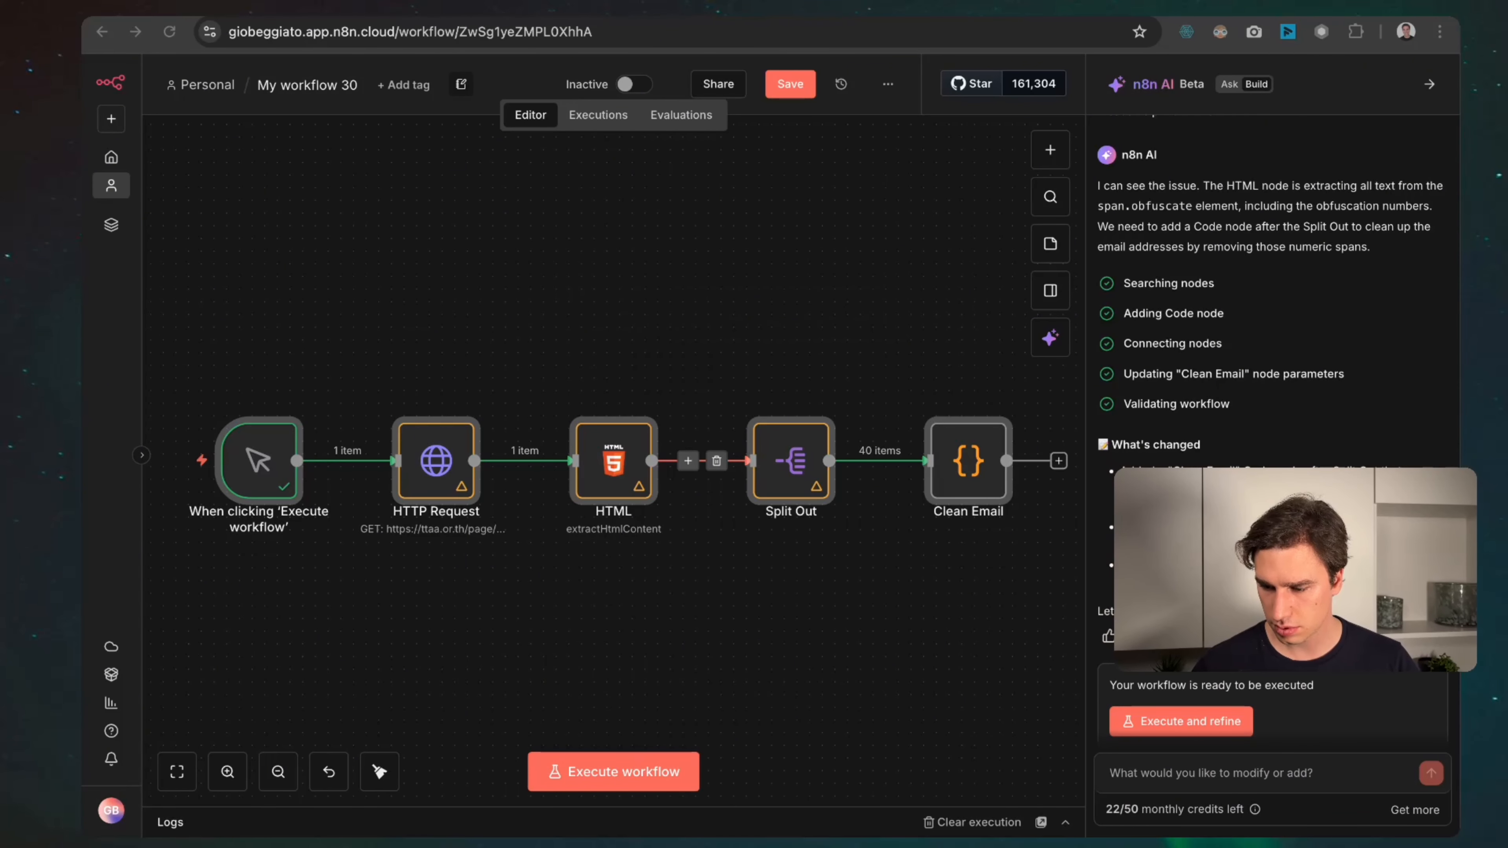
Execute and refine the workflow from the AI chat, and review the email values in the Clean Email node's output.
left_click(1195, 728)
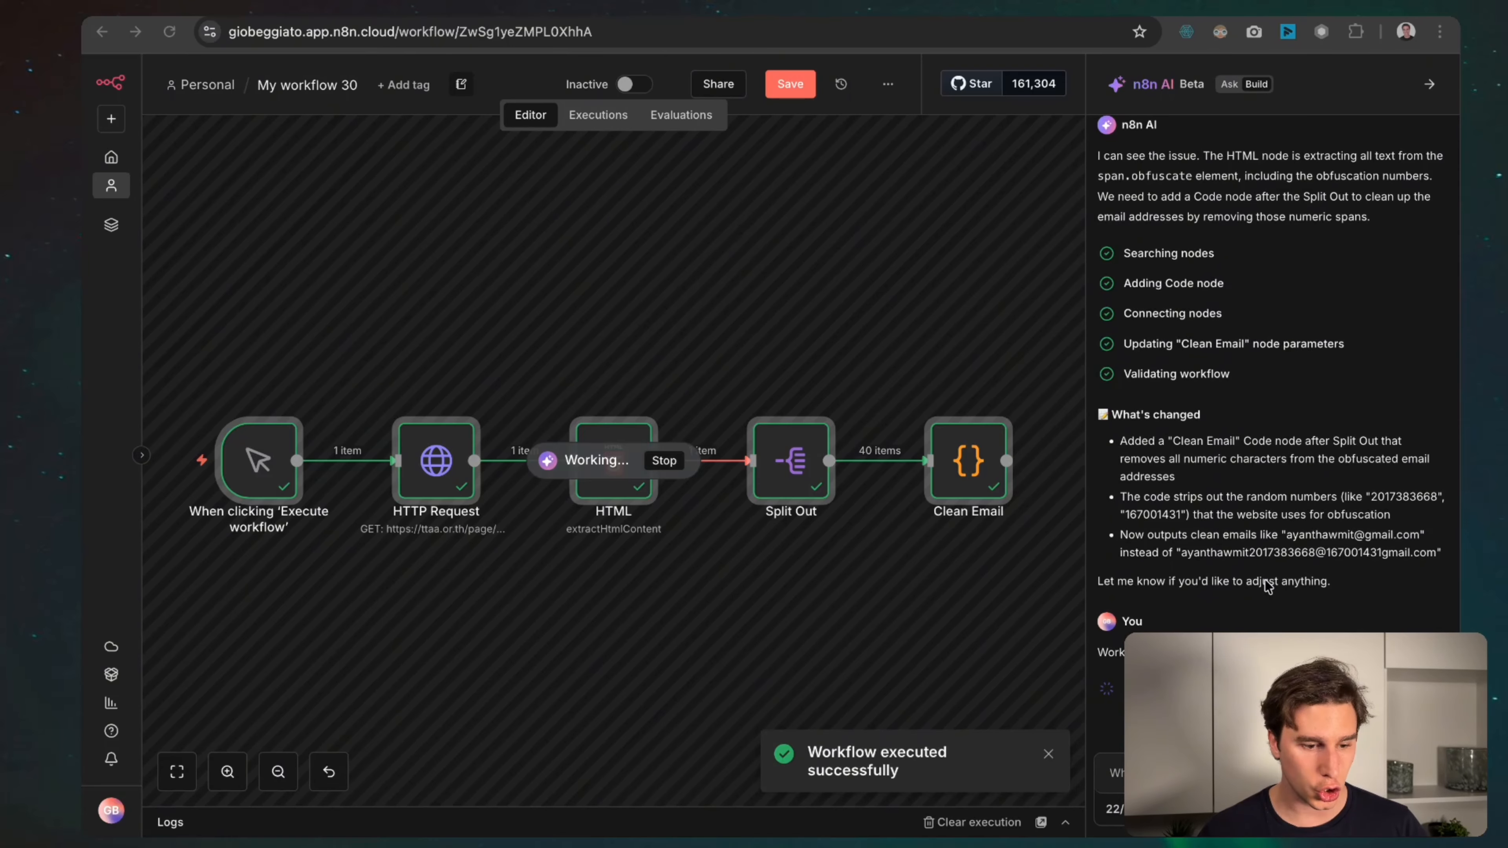
double_click(979, 465)
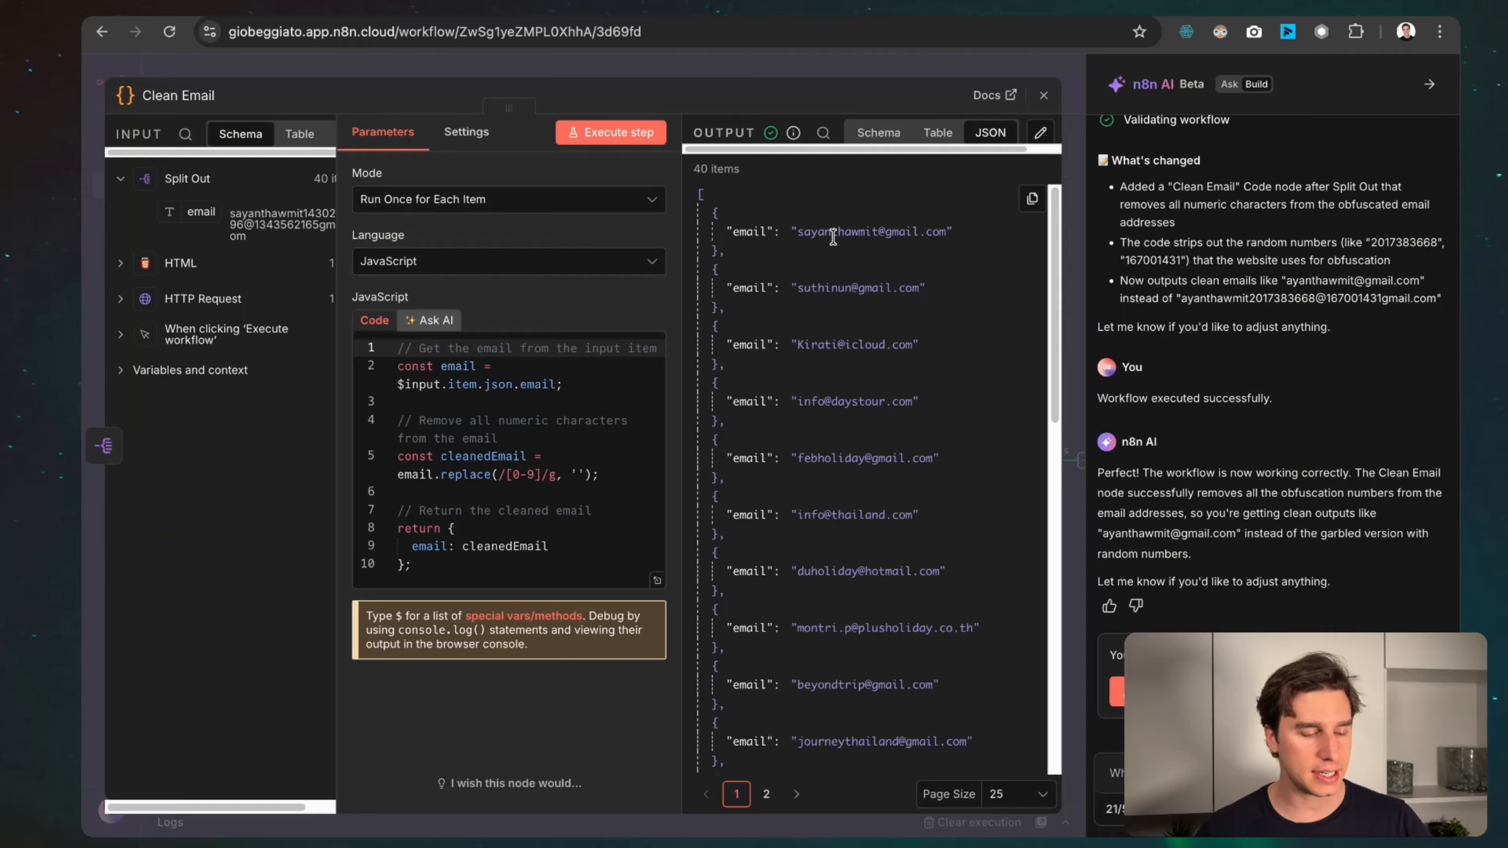
scroll(853, 236, "up", 5)
scroll(834, 236, "right", 5)
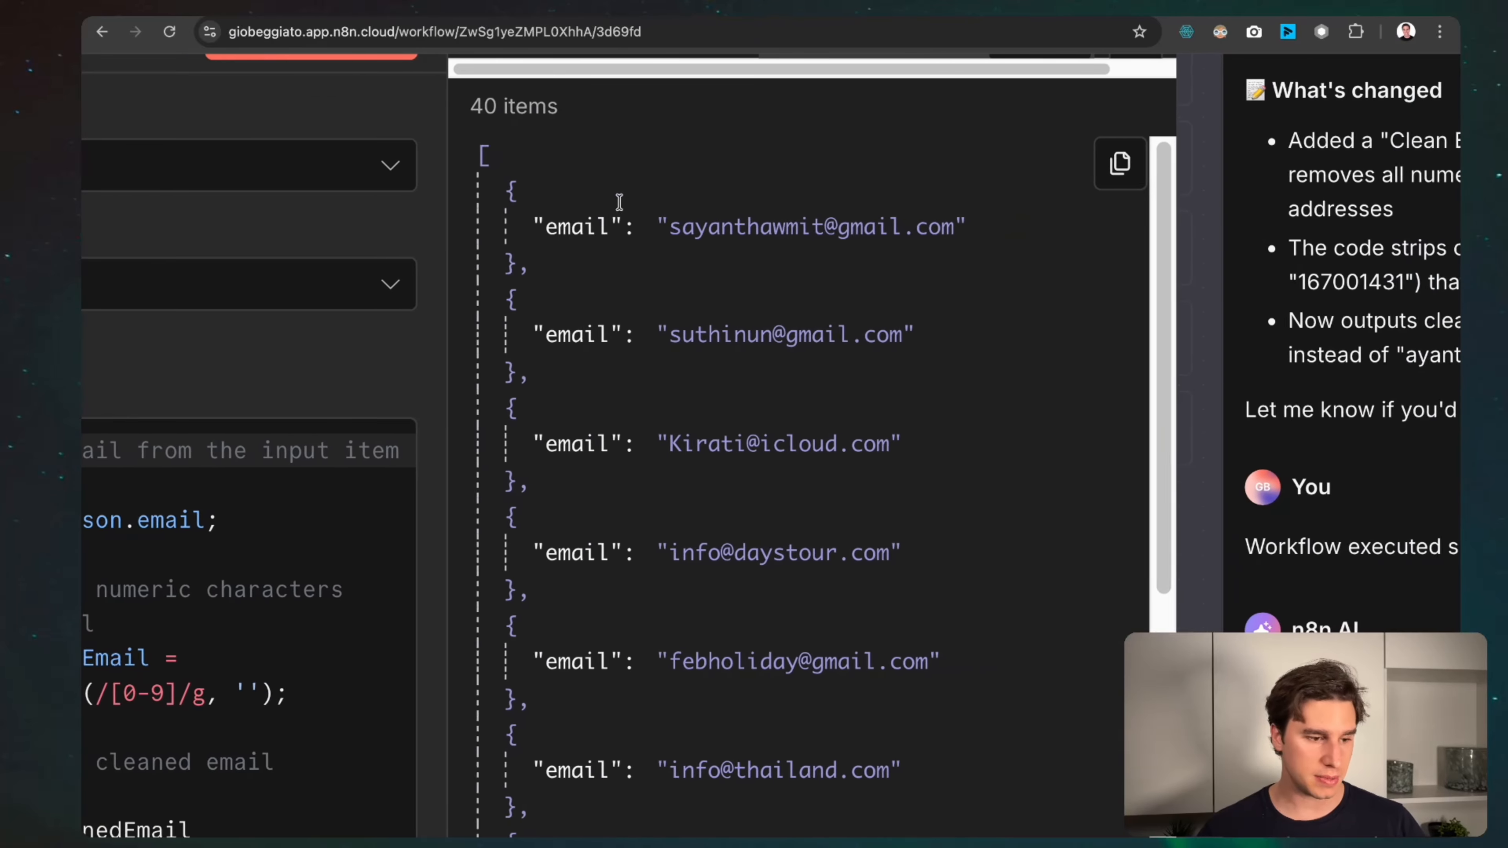
left_click_drag(582, 224, 873, 226)
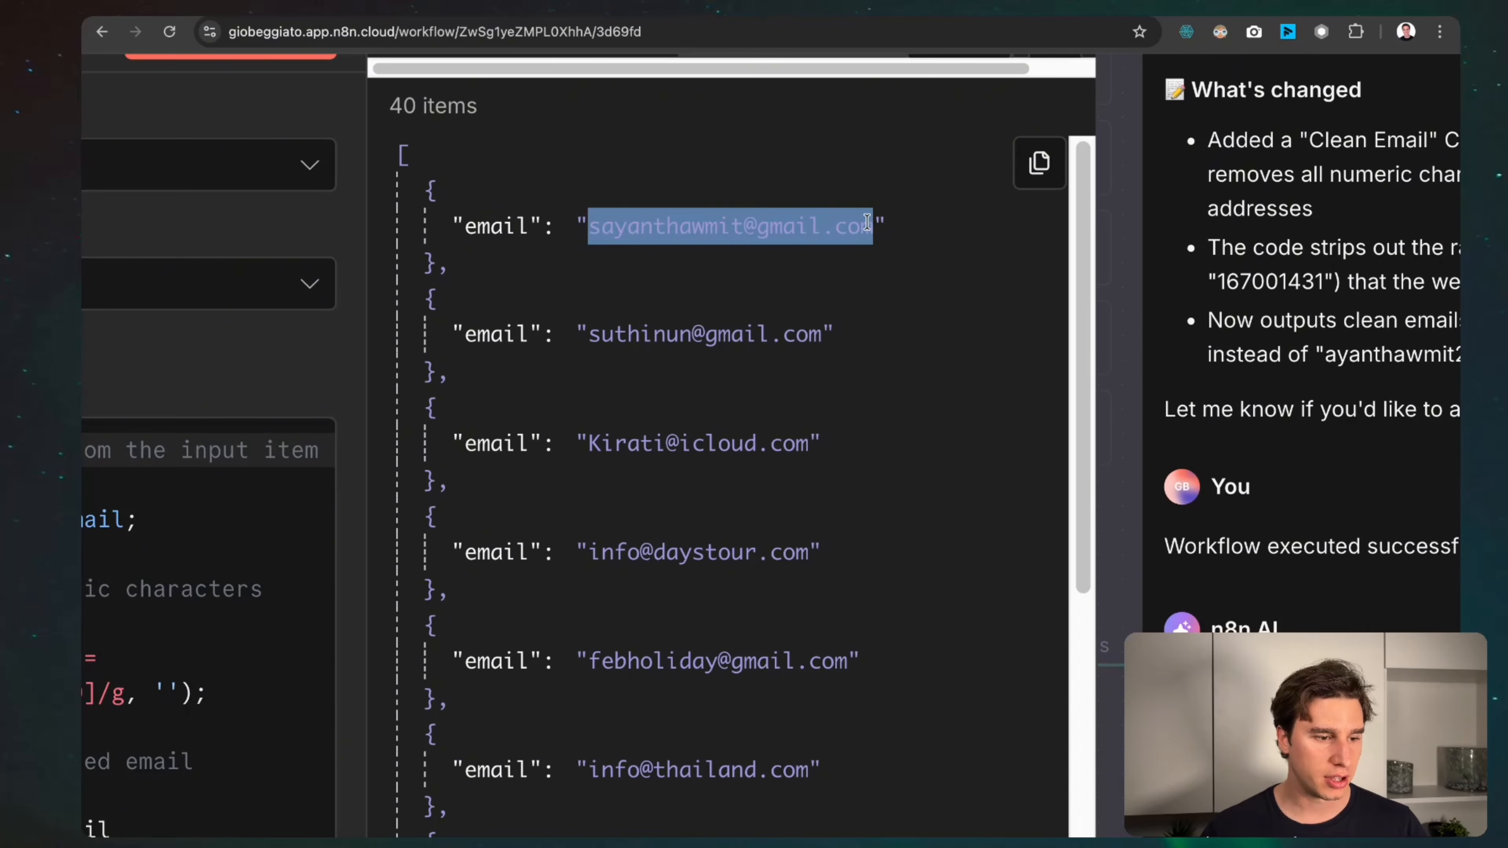
left_click(900, 324)
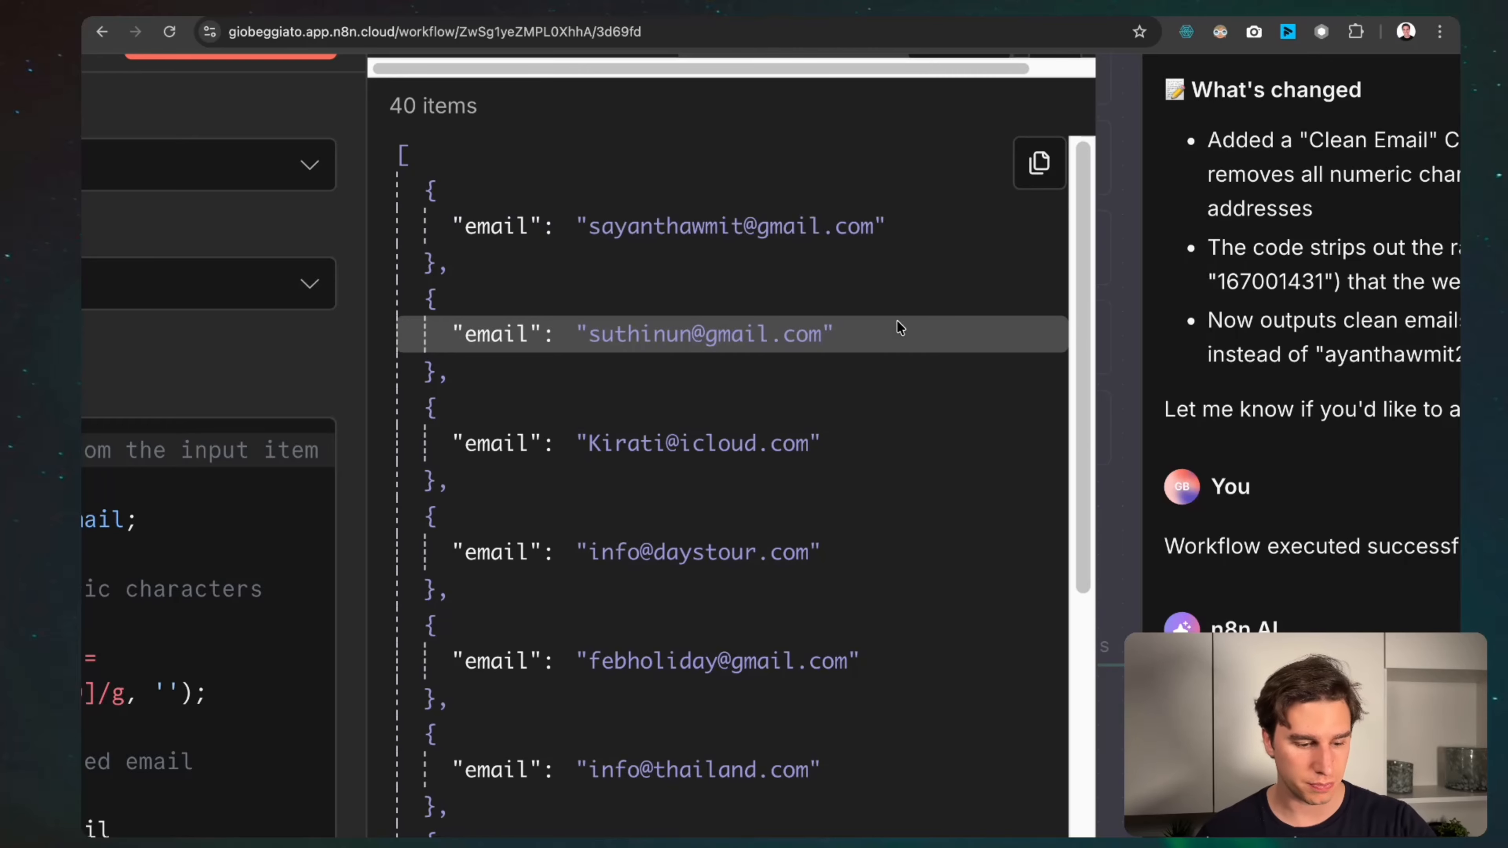
scroll(901, 328, "down", 5)
Switch to the Automation Breakdown in Excalidraw and draw a green check mark beside "Get the email".
left_click(951, 8)
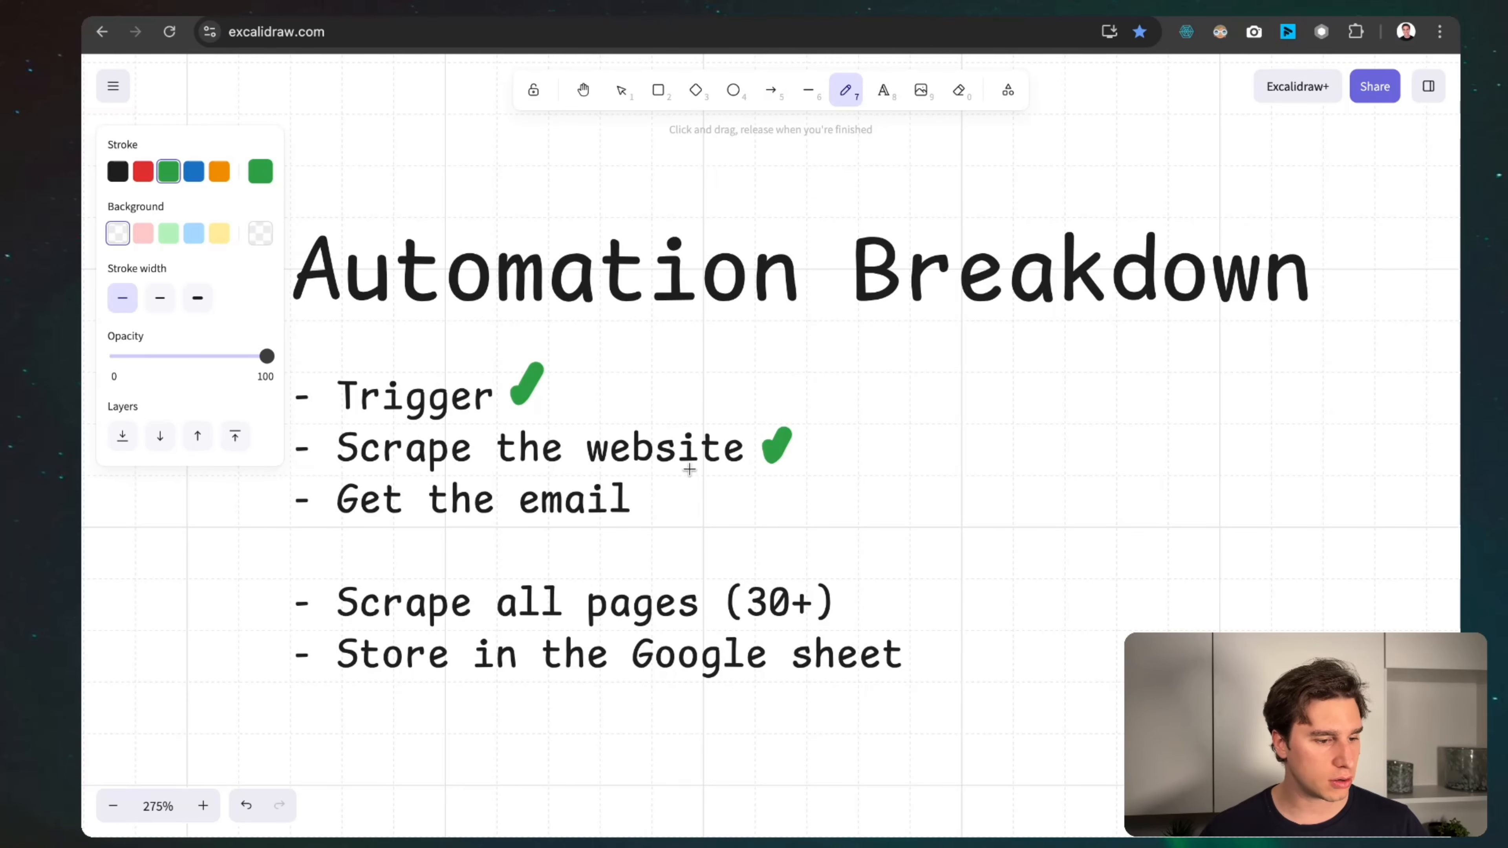
left_click_drag(653, 497, 728, 496)
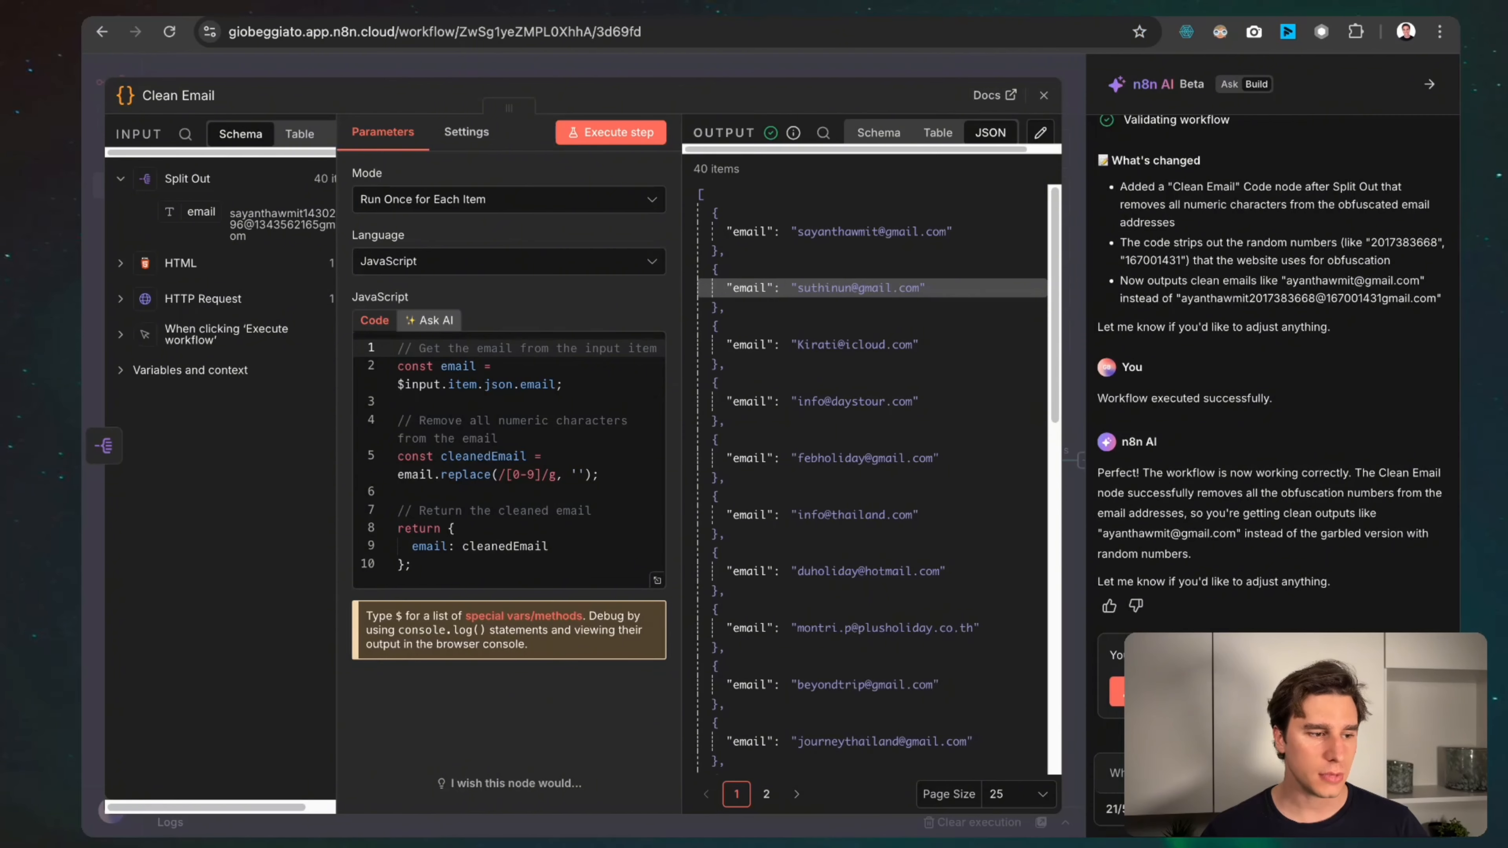
Return to the n8n canvas, place the manual trigger below and away from the four processing nodes, and save the workflow.
left_click(1430, 88)
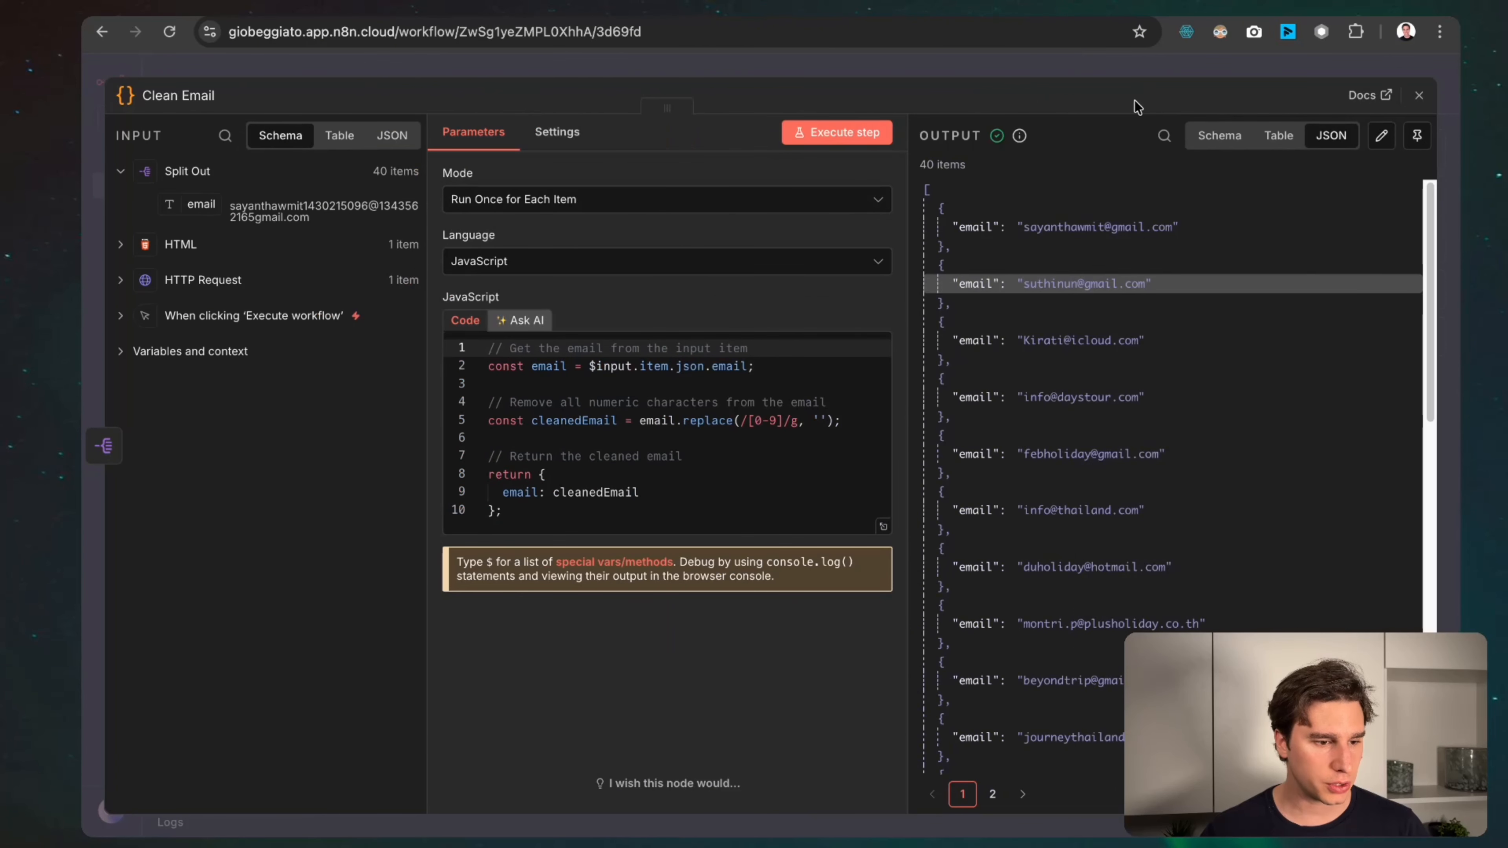
left_click(1420, 95)
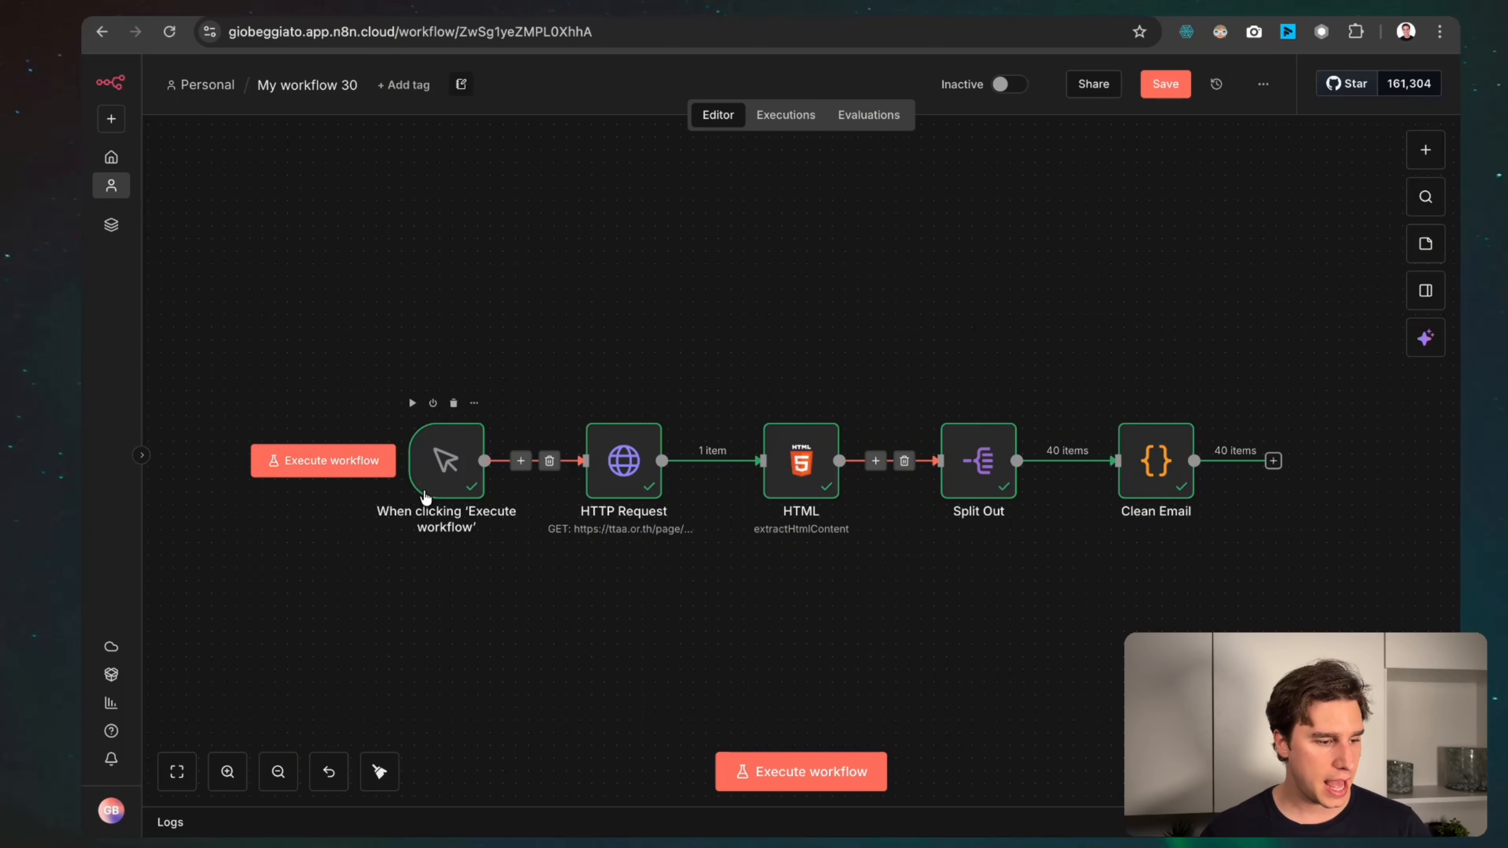
left_click_drag(431, 497, 370, 610)
left_click_drag(502, 365, 1223, 534)
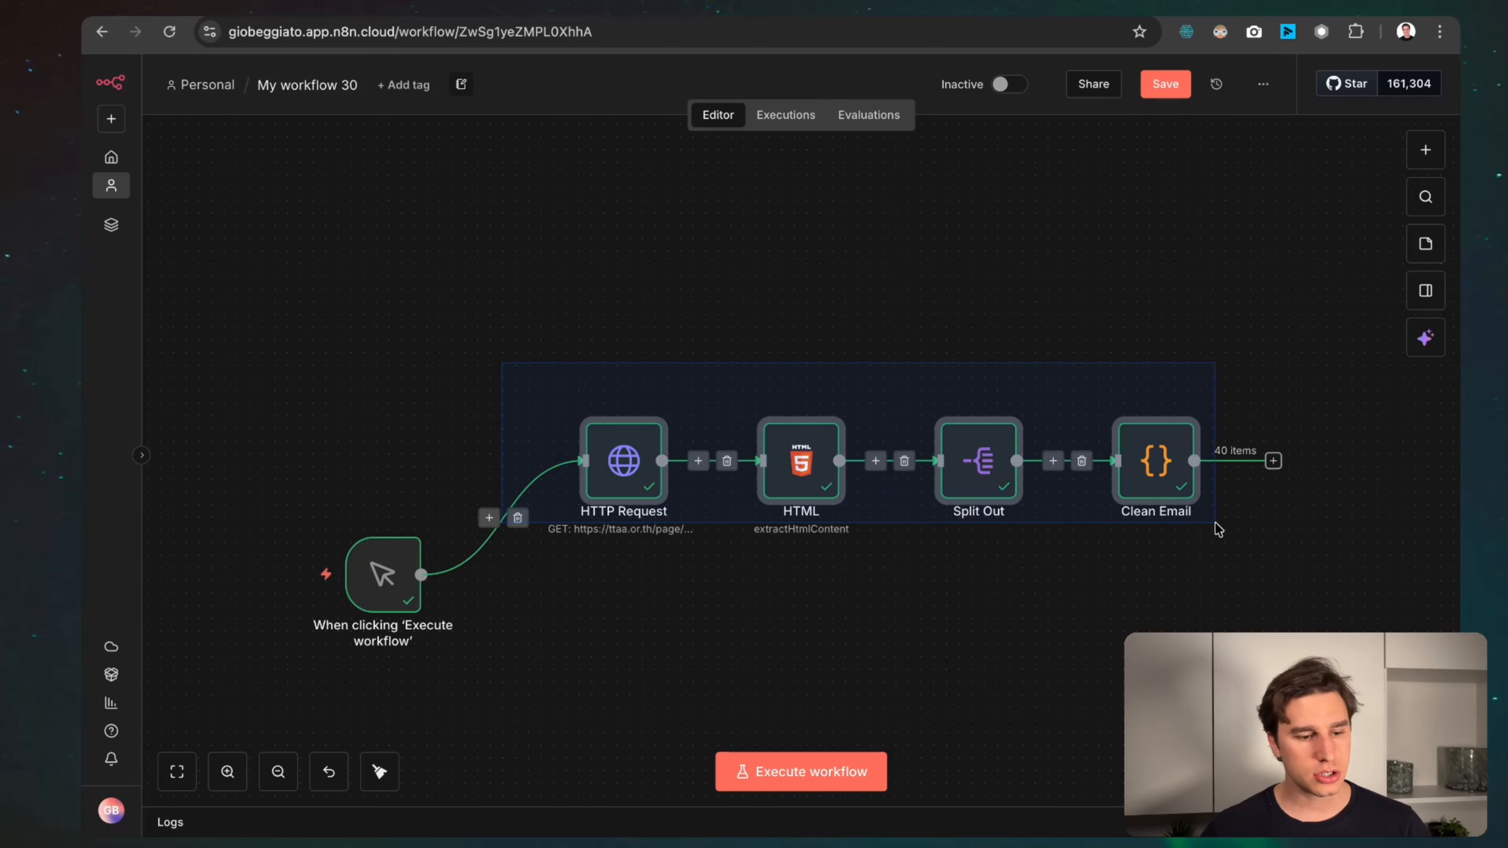
left_click_drag(1148, 469, 1196, 427)
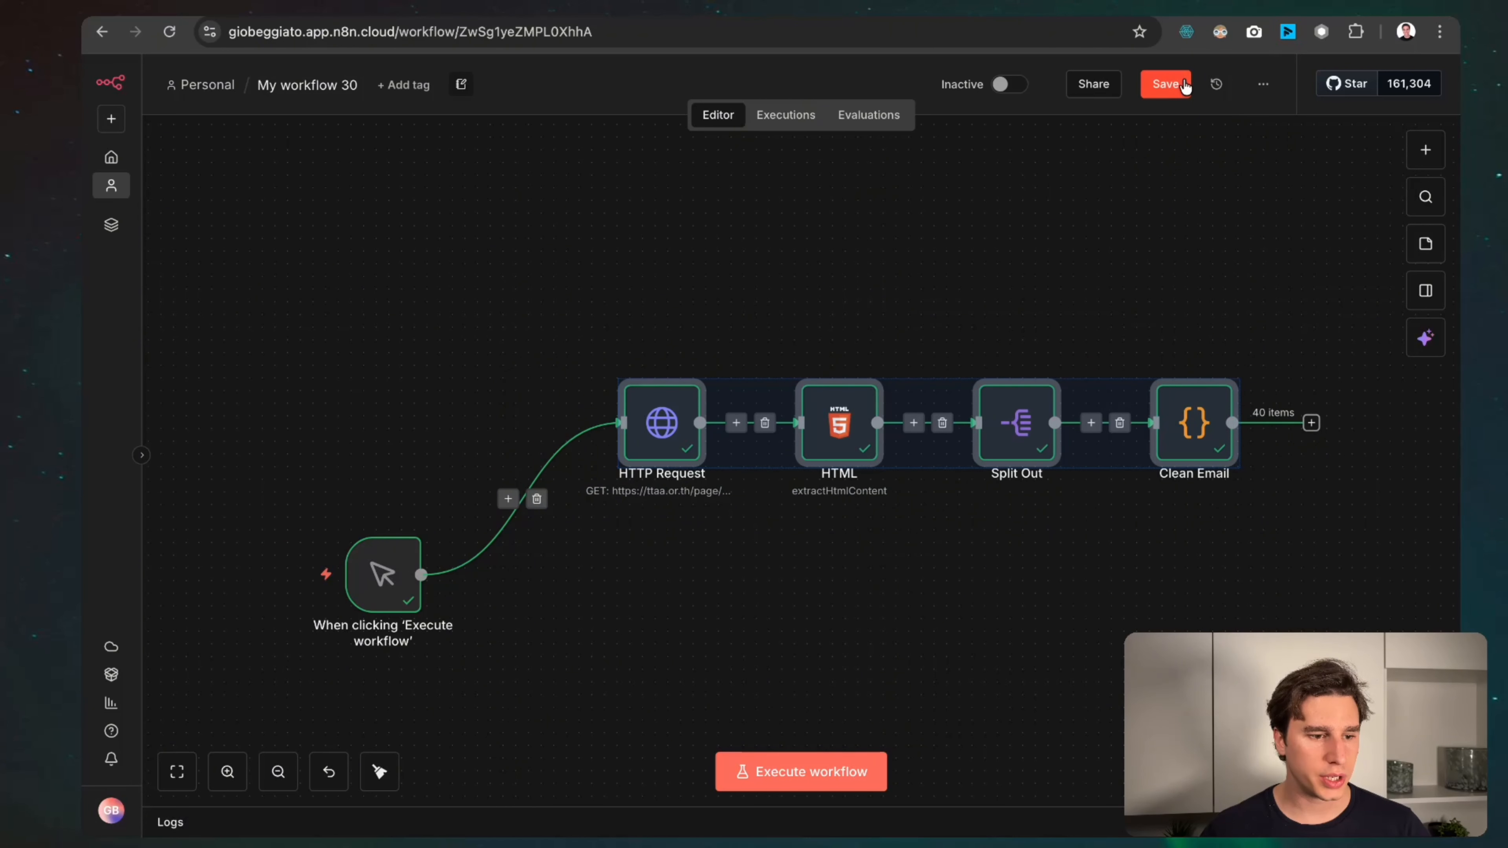
left_click(1166, 84)
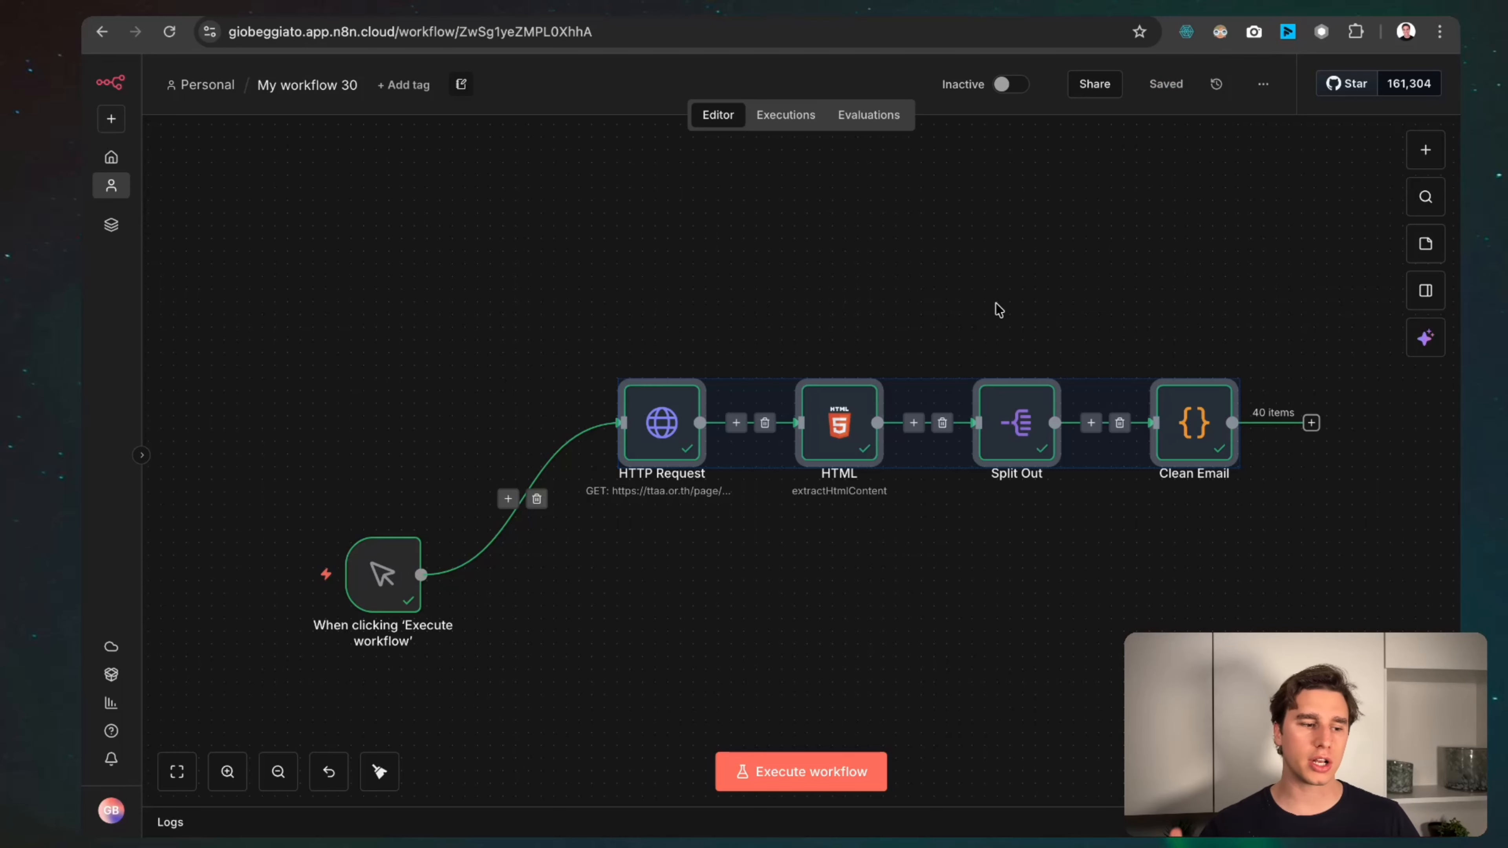
left_click(693, 328)
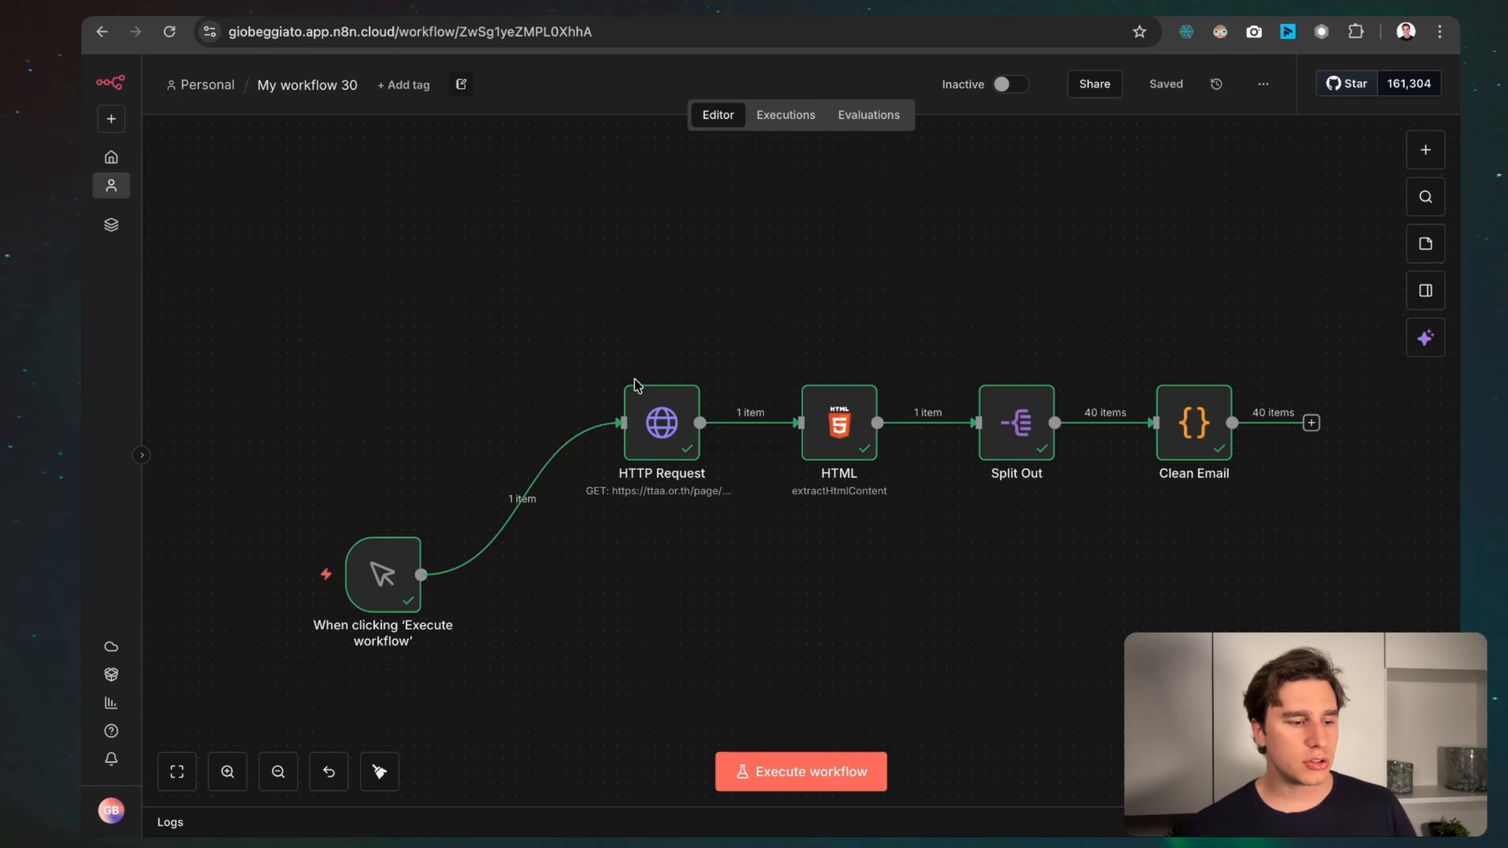
left_click_drag(599, 326, 1262, 521)
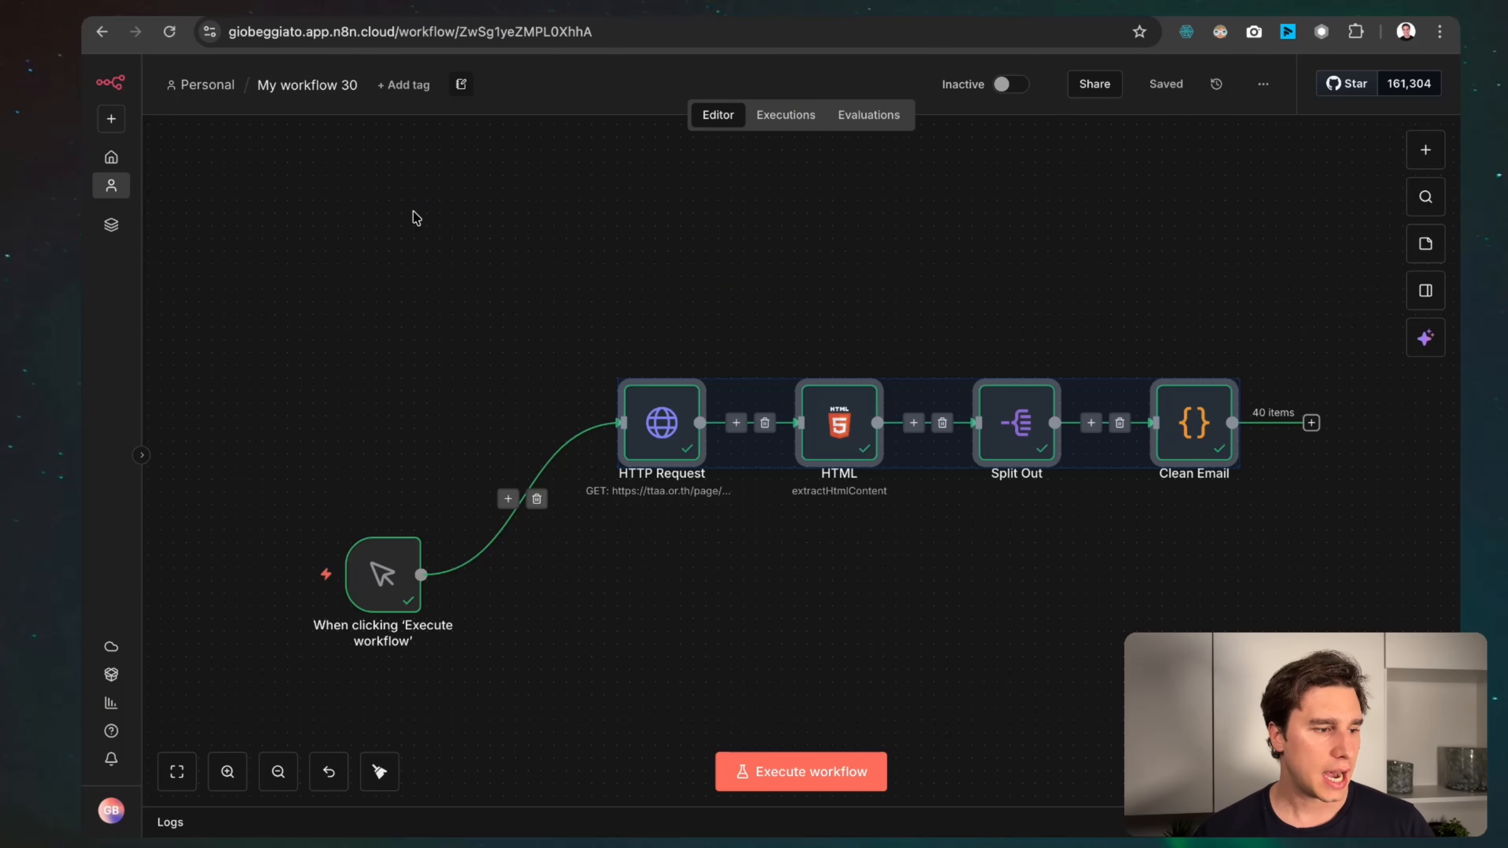
Switch to the TTAA Members page, close the developer tools, and examine the URL's page parameter and the page links below the listings.
left_click(660, 16)
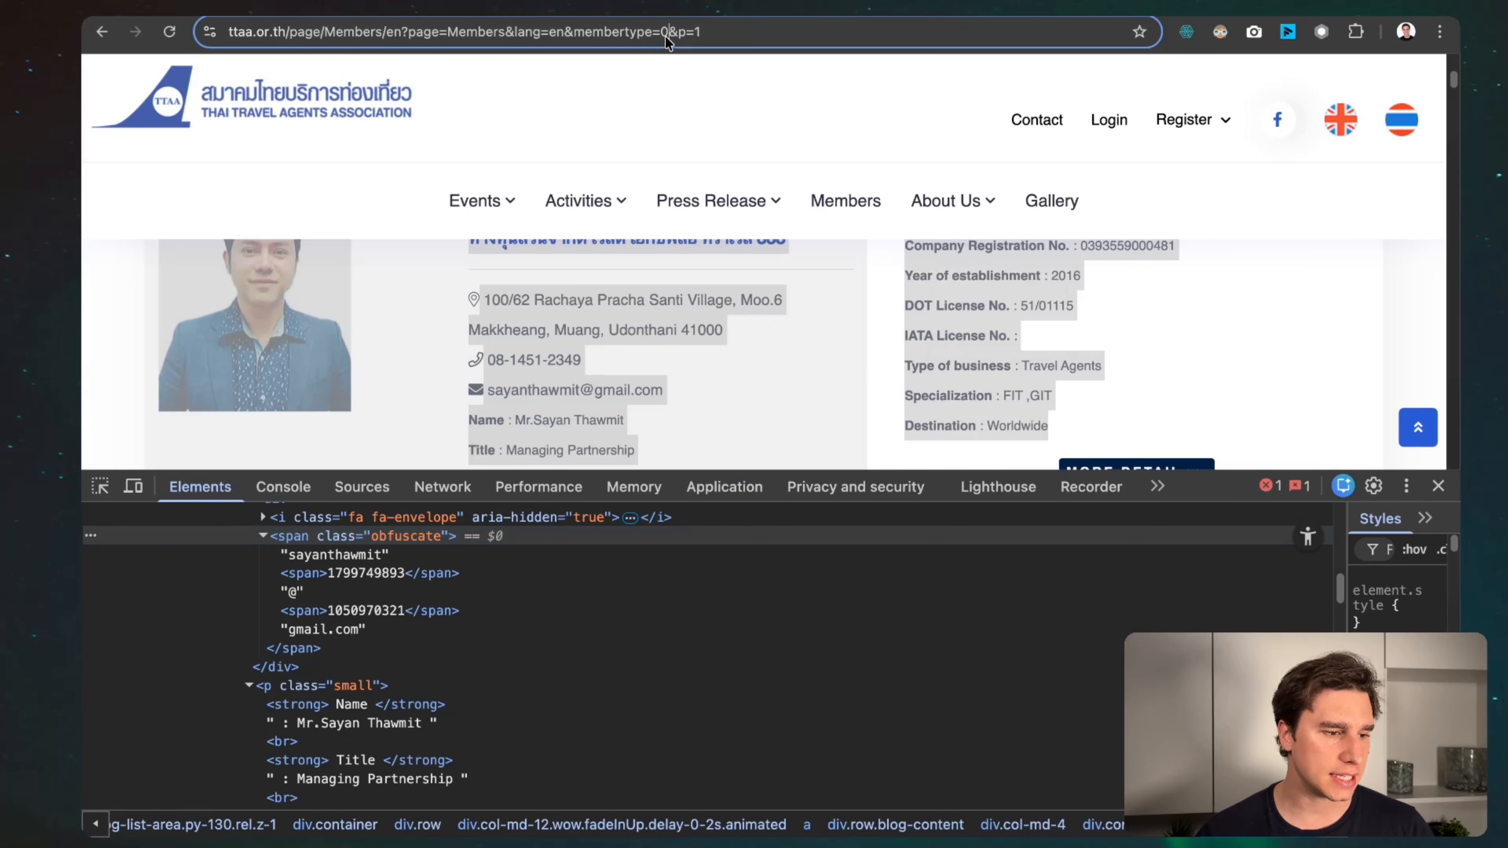
left_click(669, 33)
left_click(1439, 487)
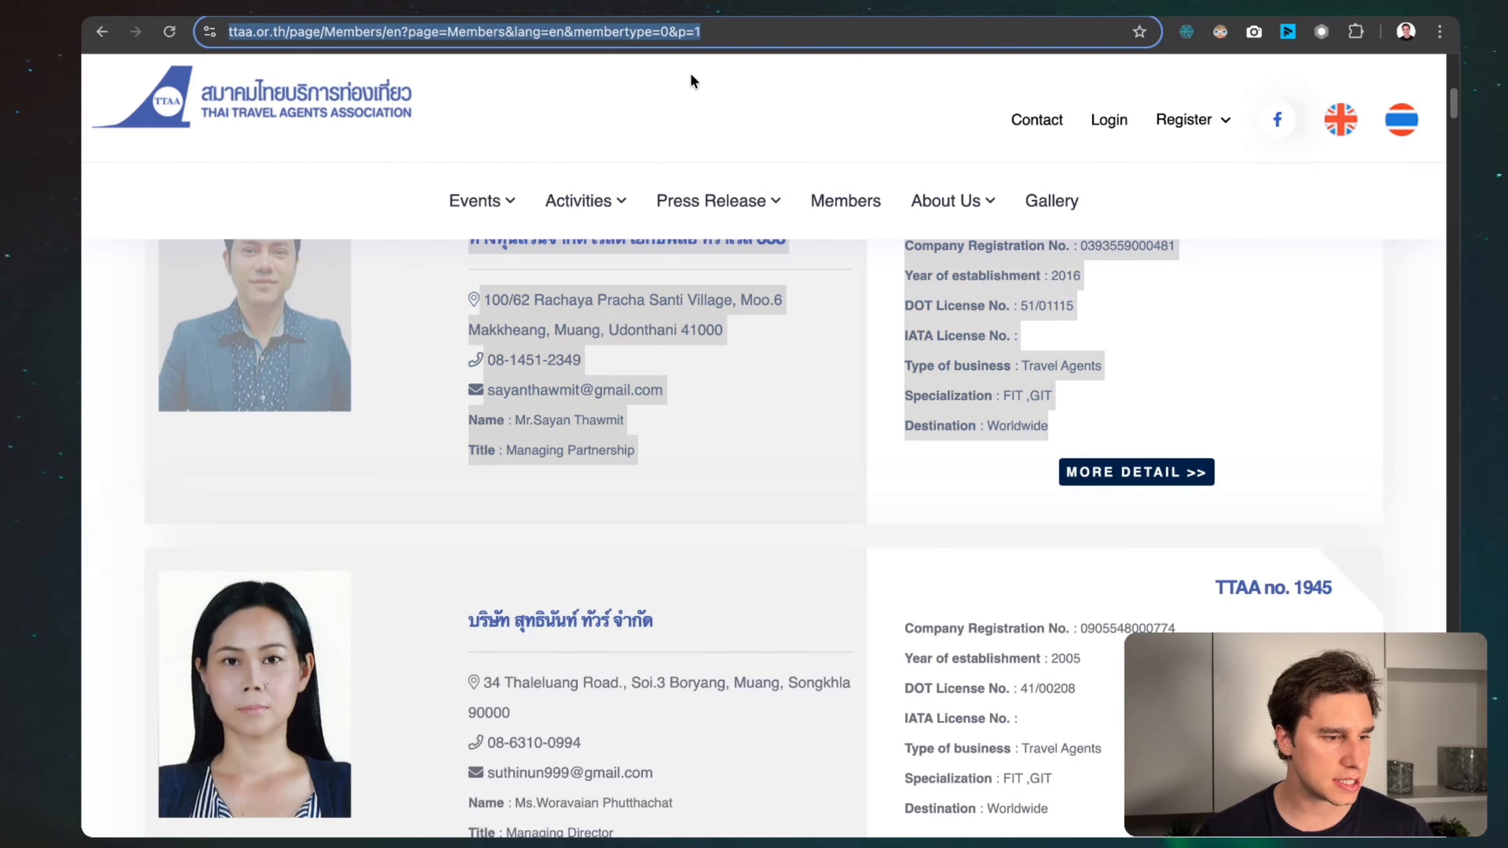
left_click_drag(687, 54, 699, 51)
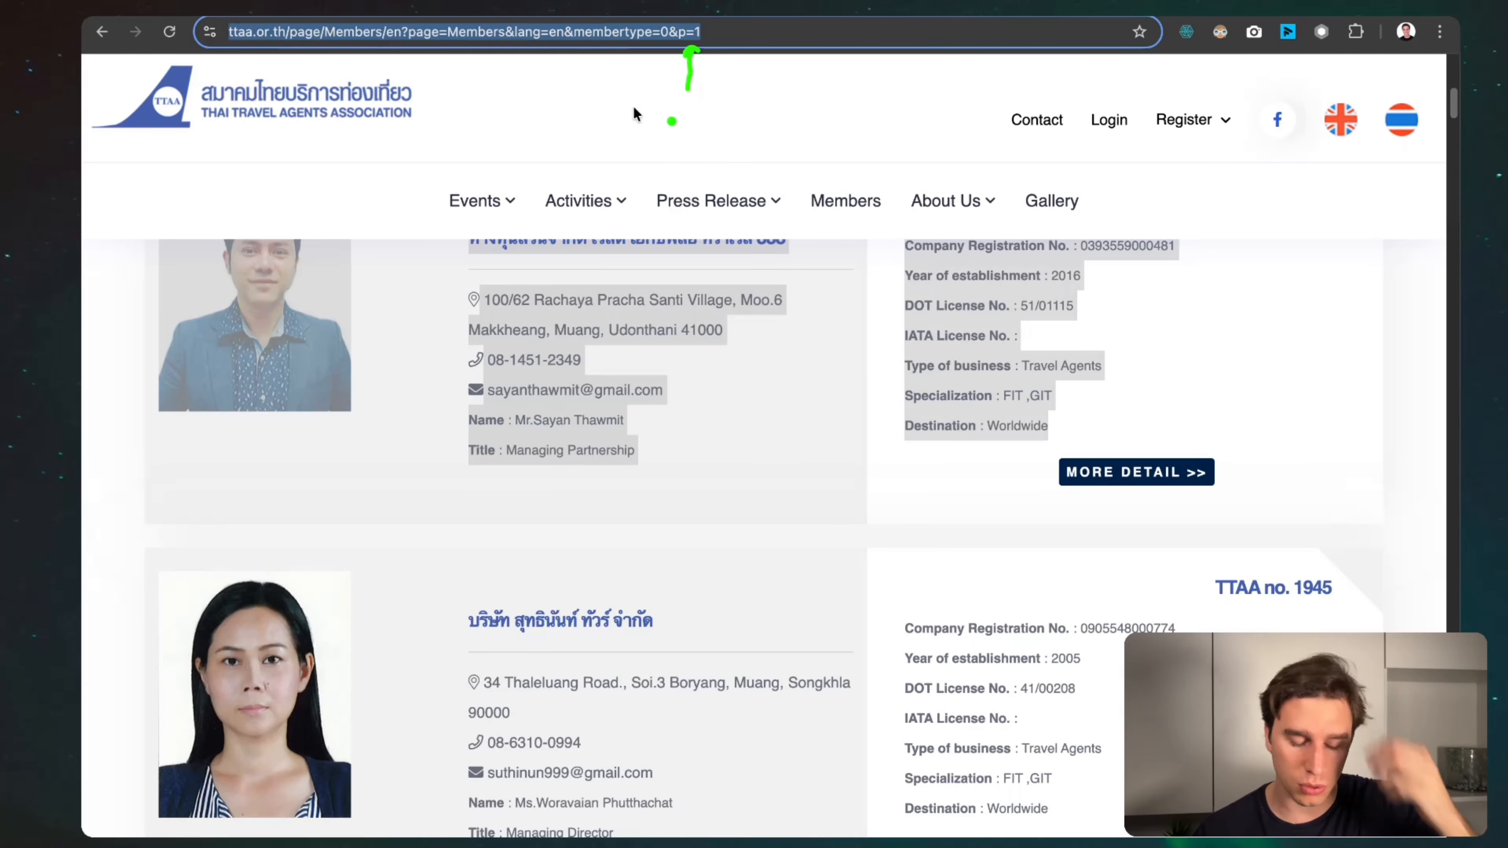
key("Escape")
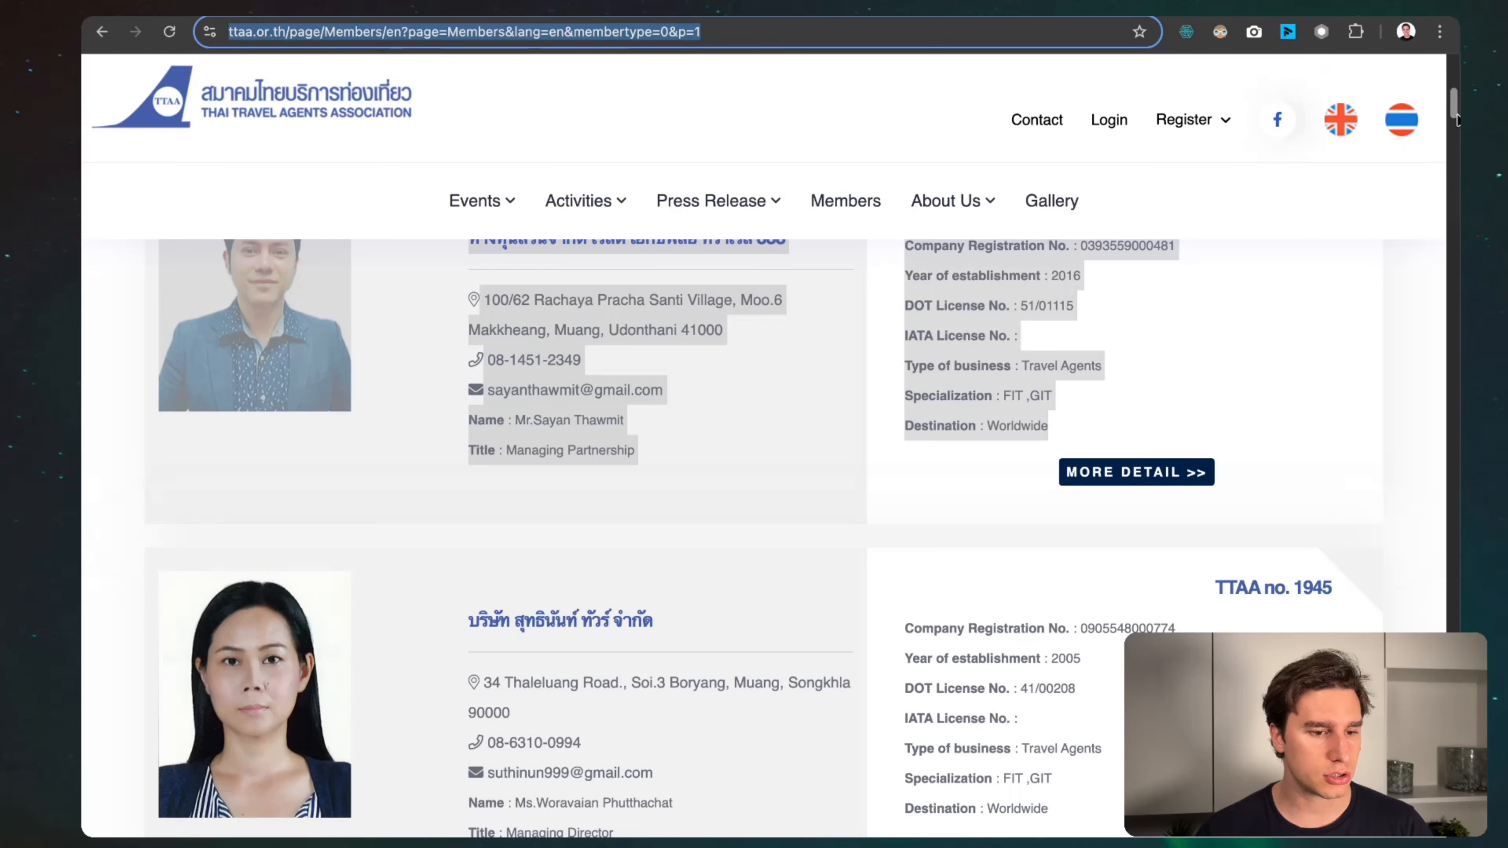
left_click_drag(1456, 114, 1448, 796)
scroll(771, 484, "up", 2)
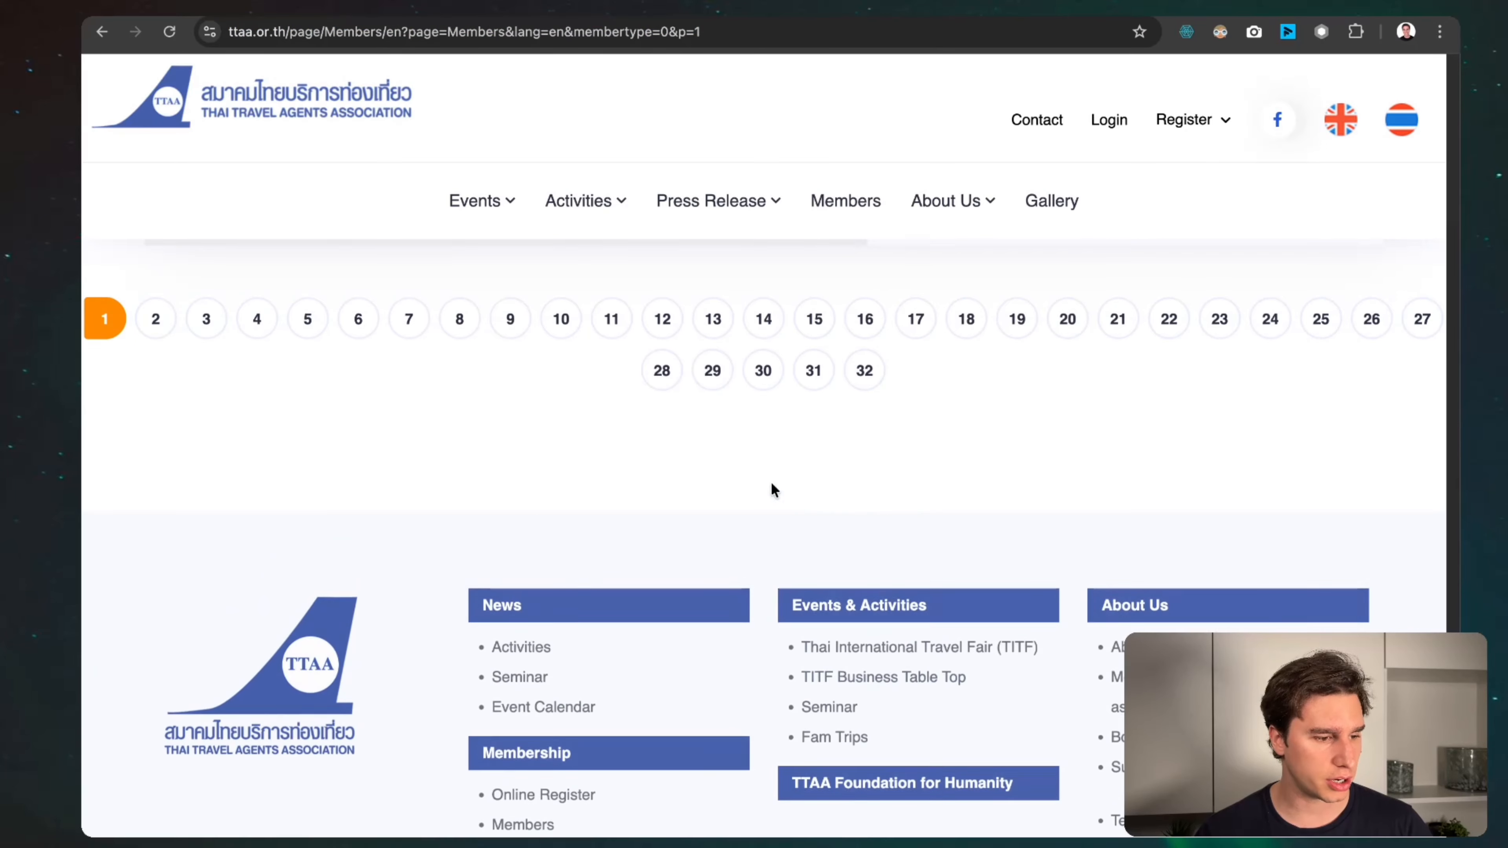
Open page 2 of the TTAA member listings and check the page parameter in the URL.
left_click(156, 370)
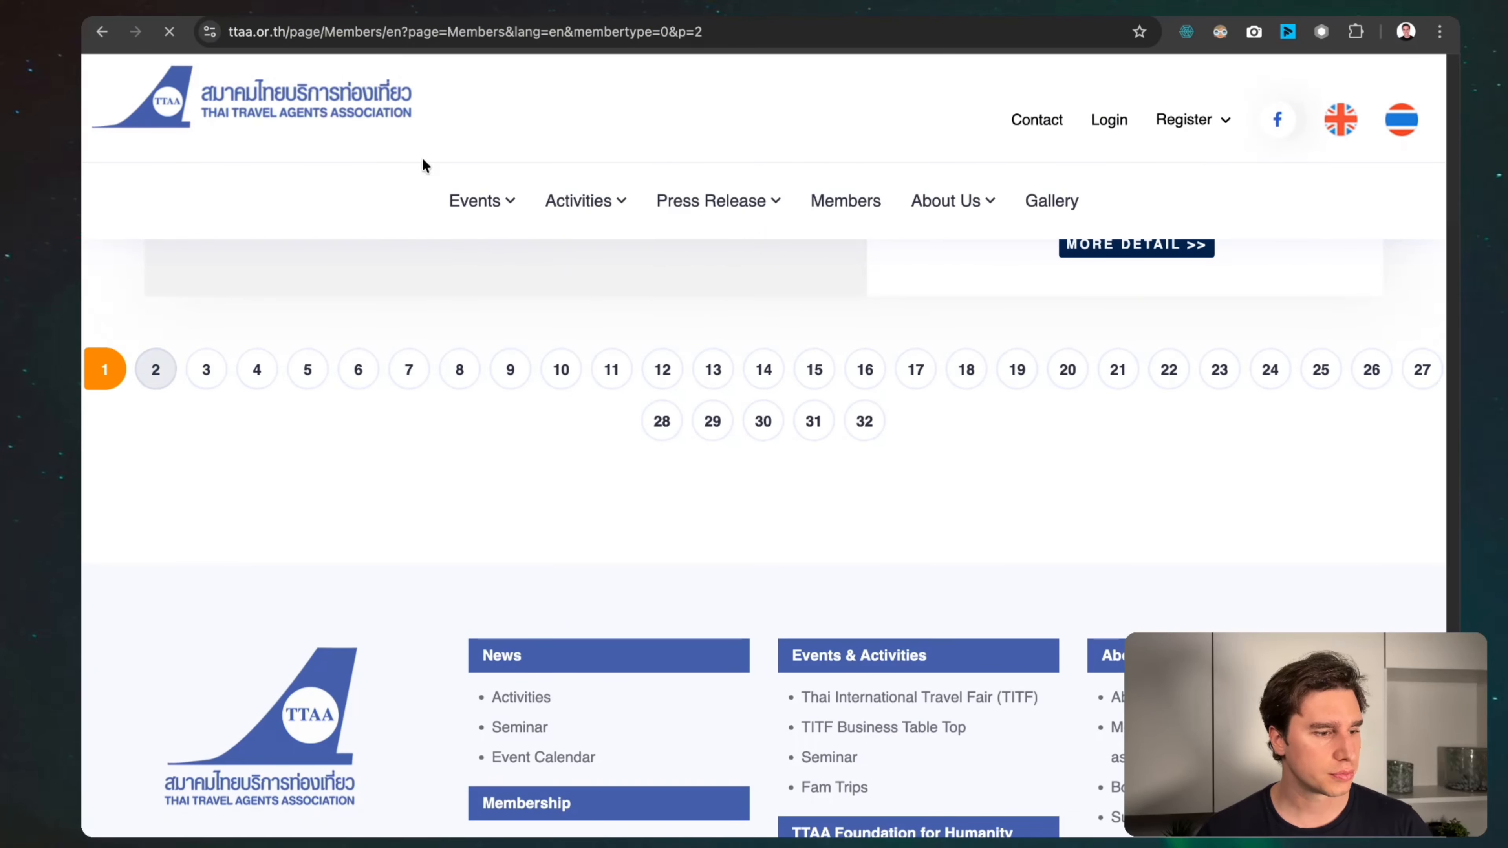
scroll(715, 64, "up", 5)
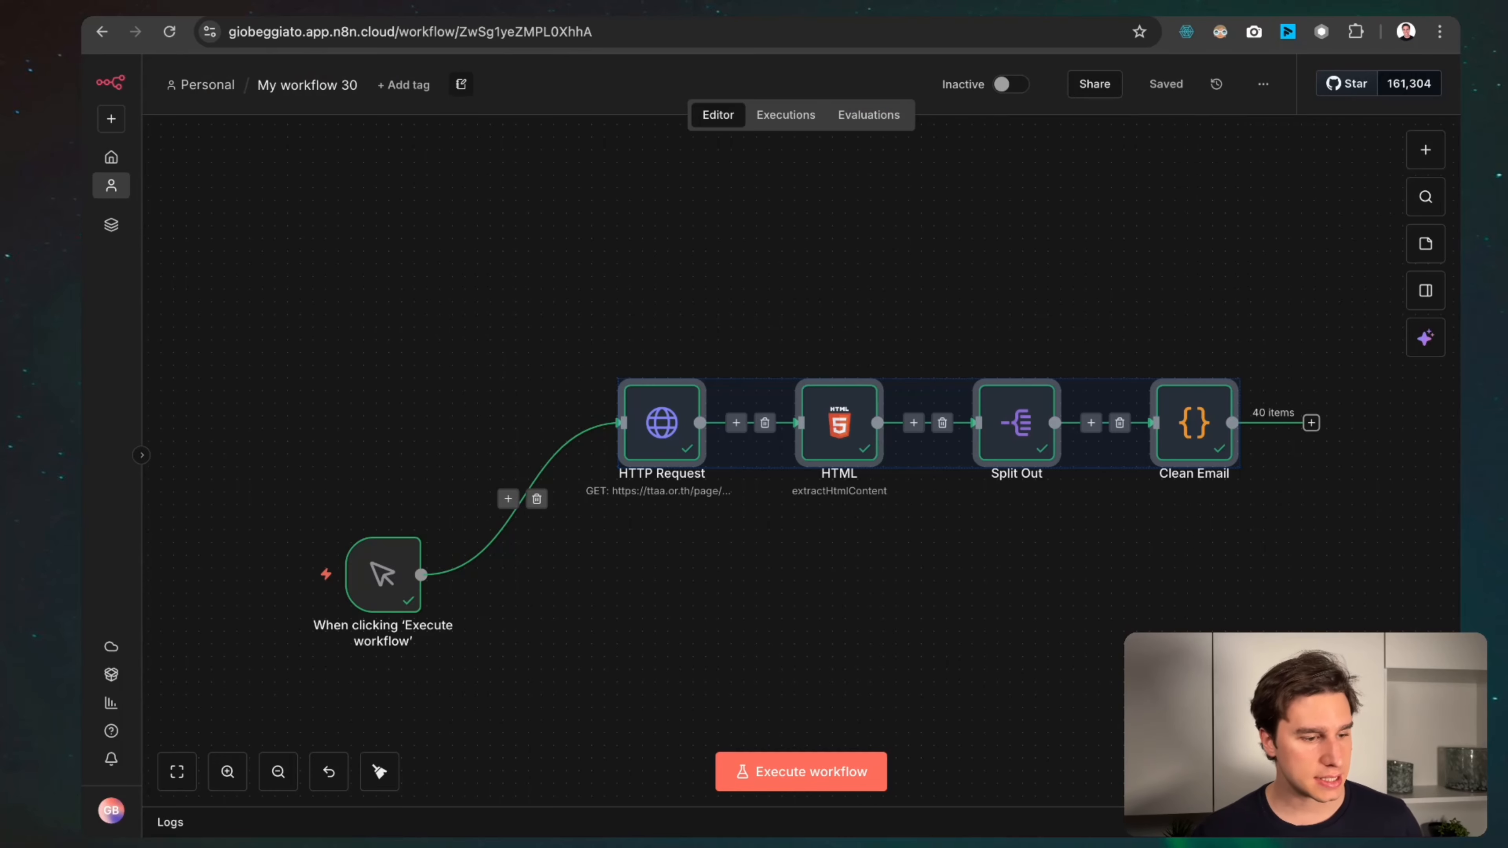
In n8n, make the HTTP Request node's URL an expression, and shift the manual trigger slightly farther from the processing nodes.
double_click(663, 441)
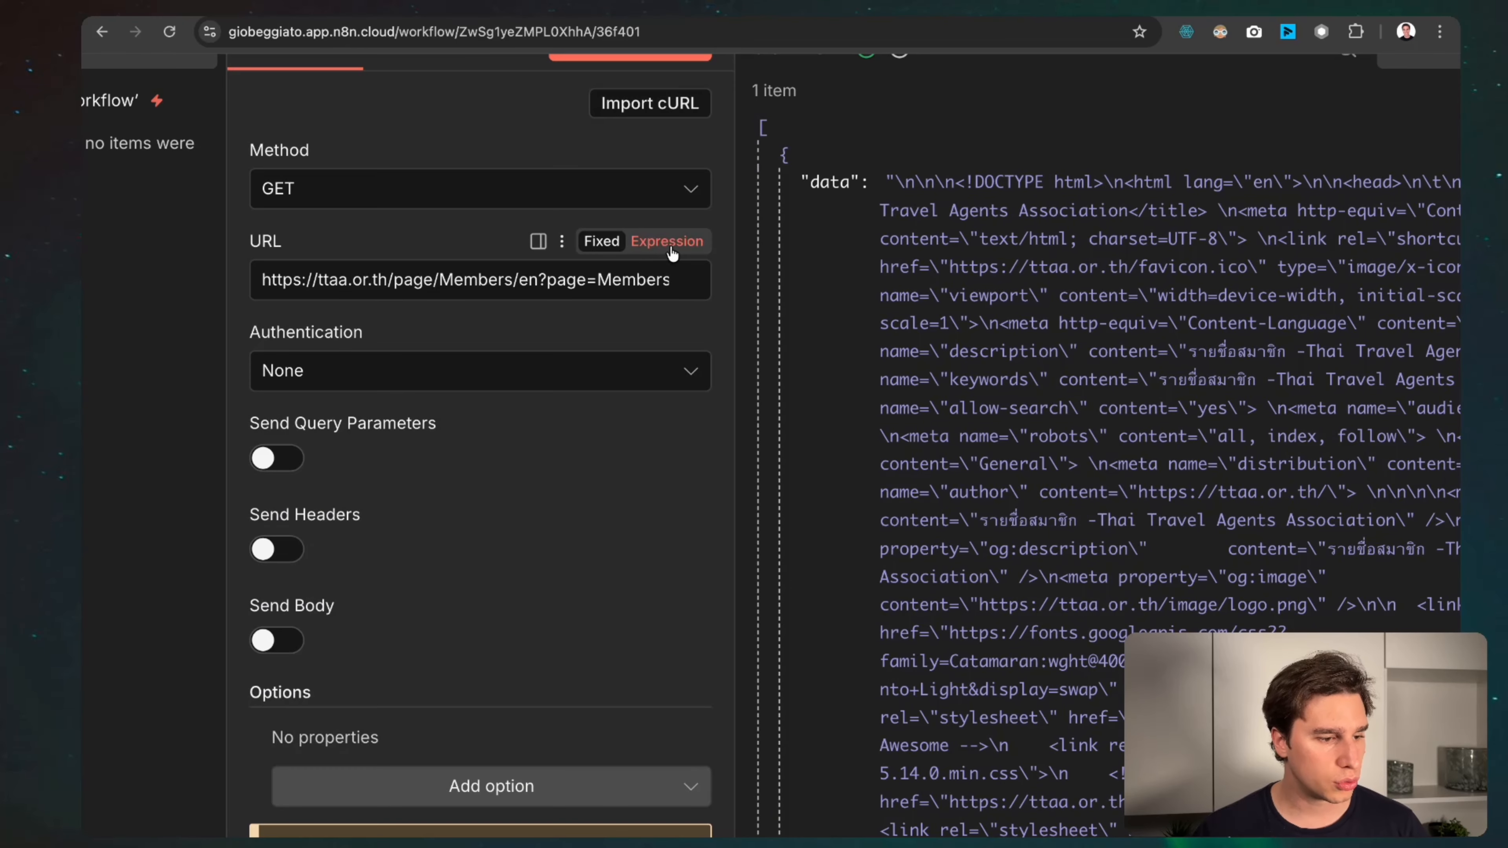
left_click(667, 241)
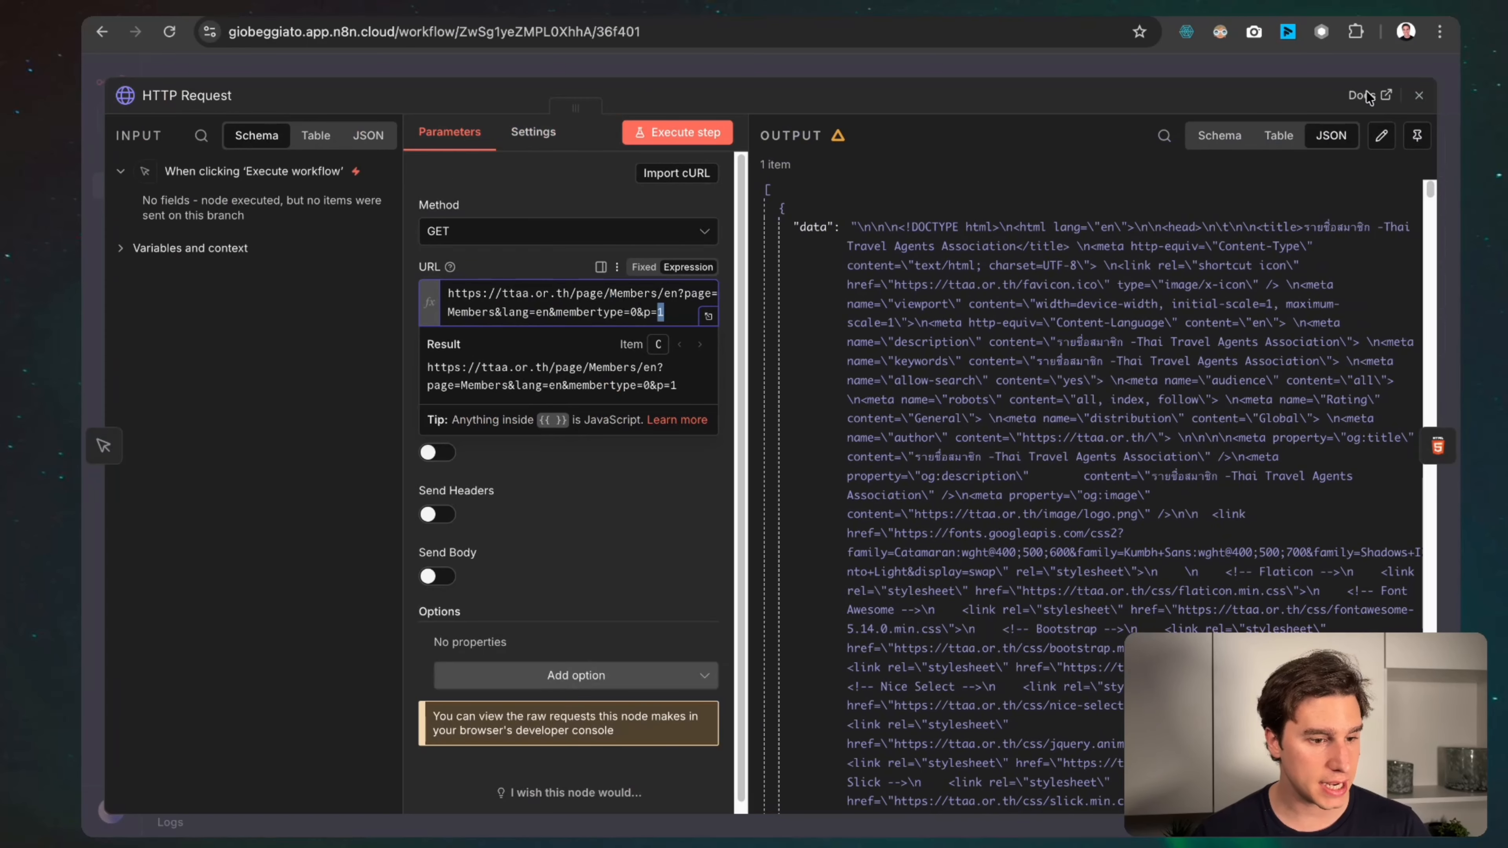
left_click(1419, 95)
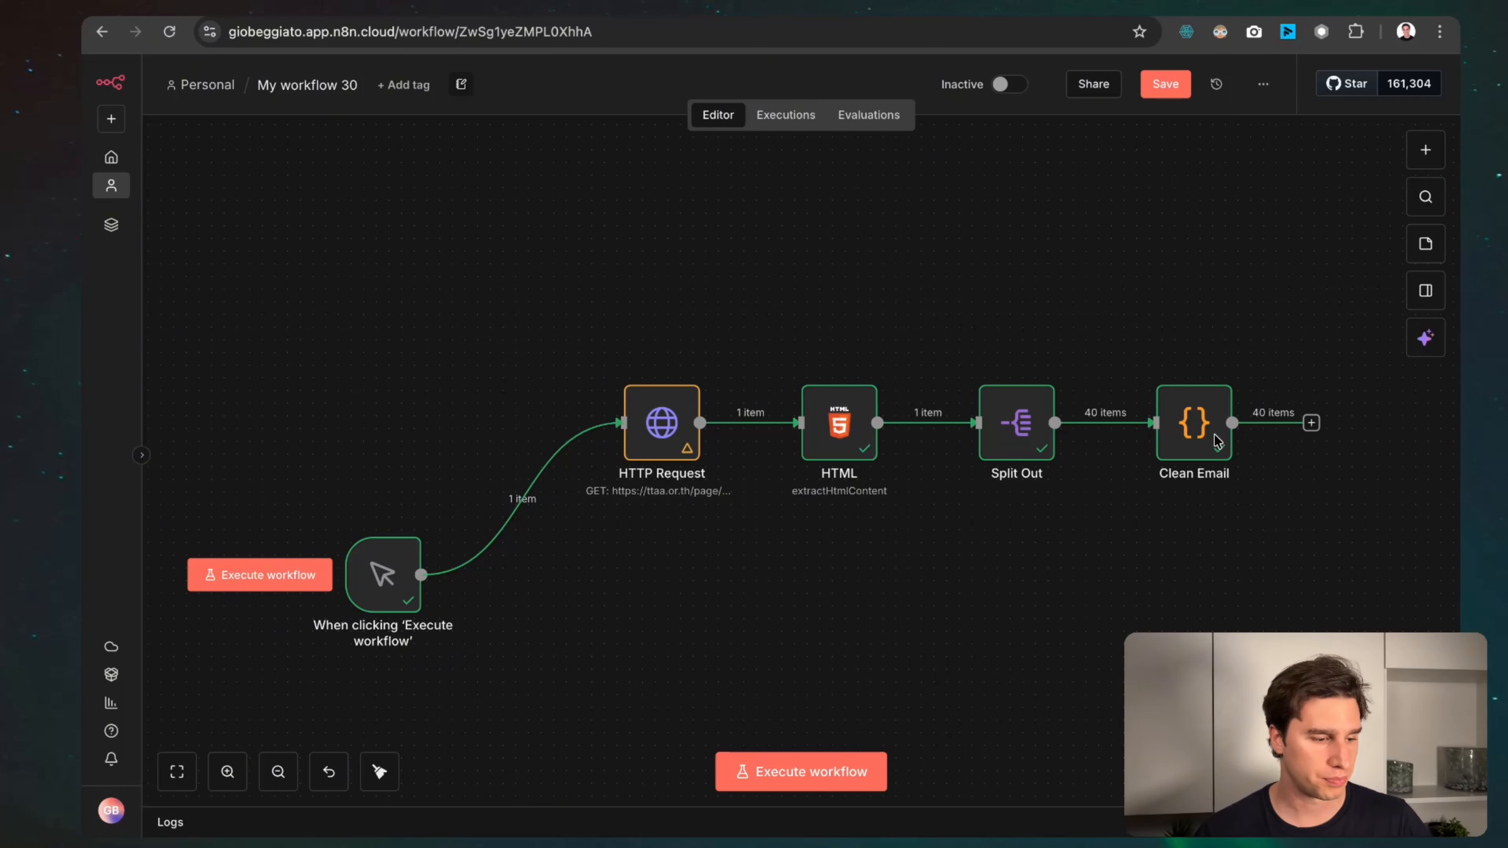
mouse_move(383, 581)
left_mouse_down()
mouse_move(306, 494)
mouse_move(370, 606)
left_mouse_up()
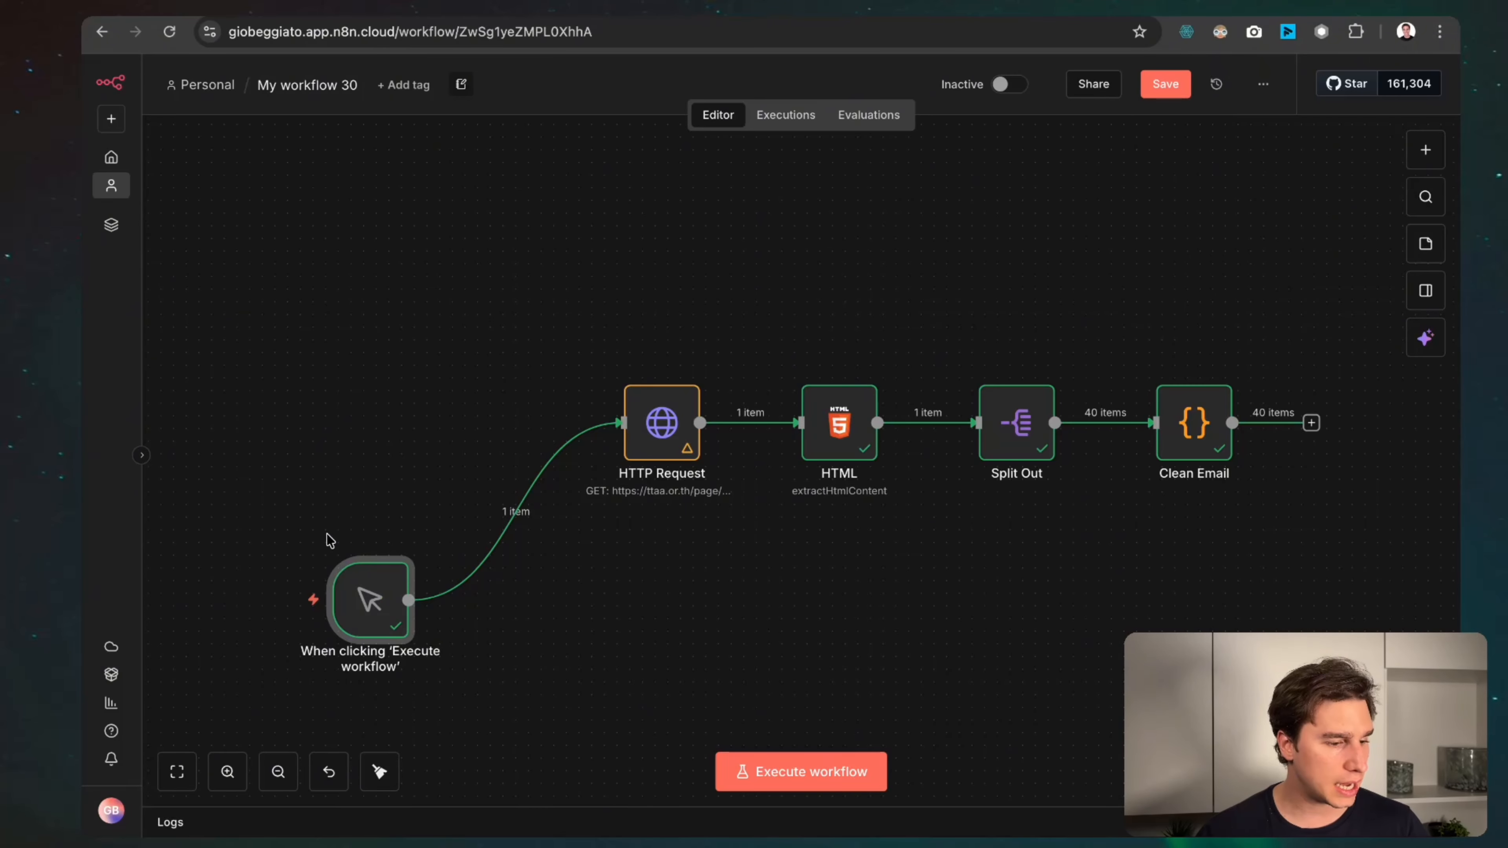
left_click_drag(363, 597, 338, 548)
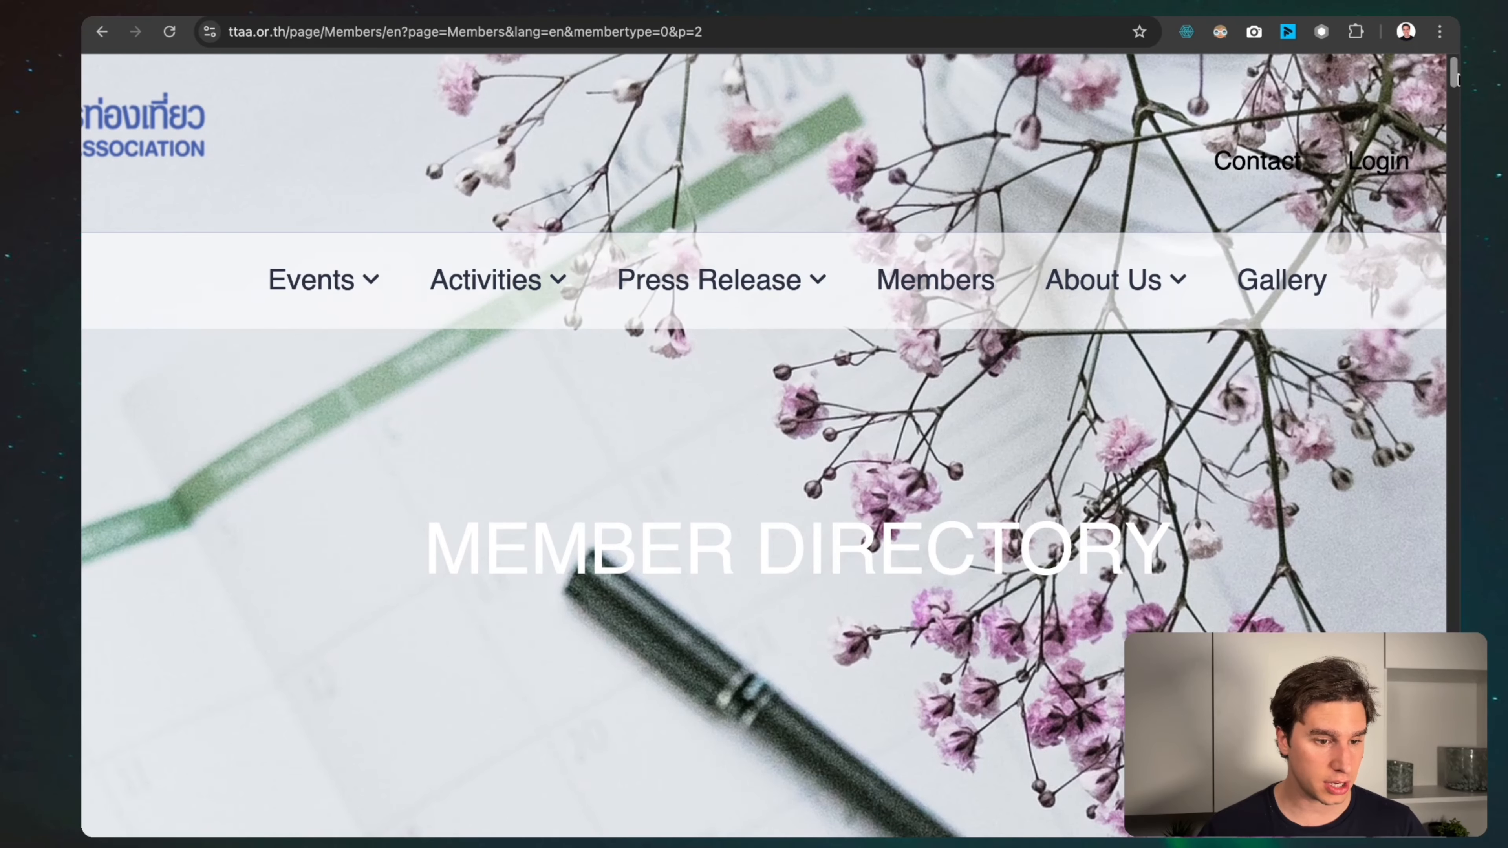
Switch to the TTAA Members page and check the highest page number in the links below the listings.
left_click_drag(1456, 75, 1457, 773)
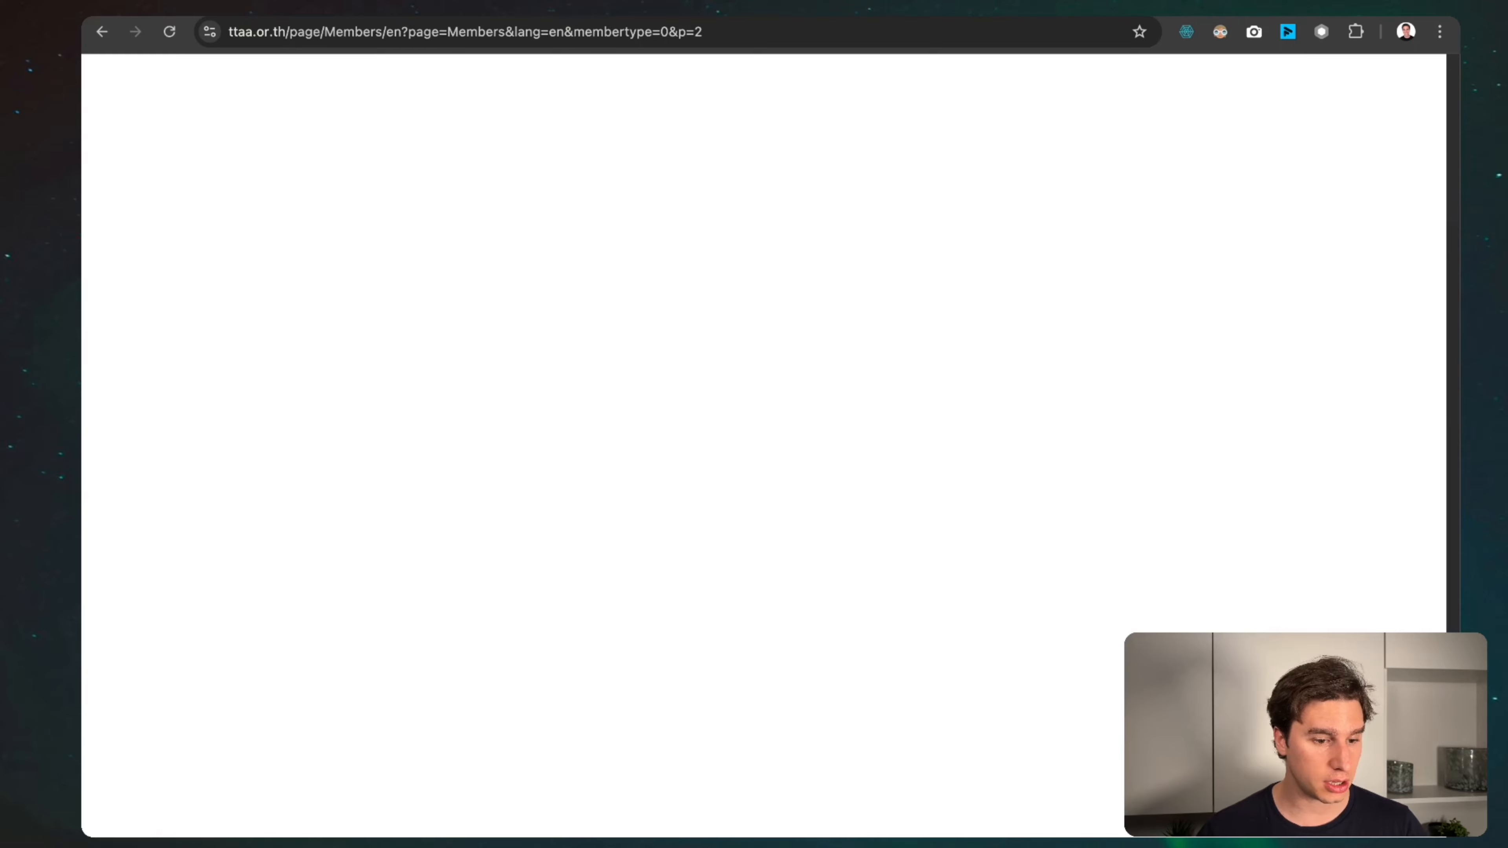
scroll(444, 277, "up", 5)
scroll(444, 276, "down", 10)
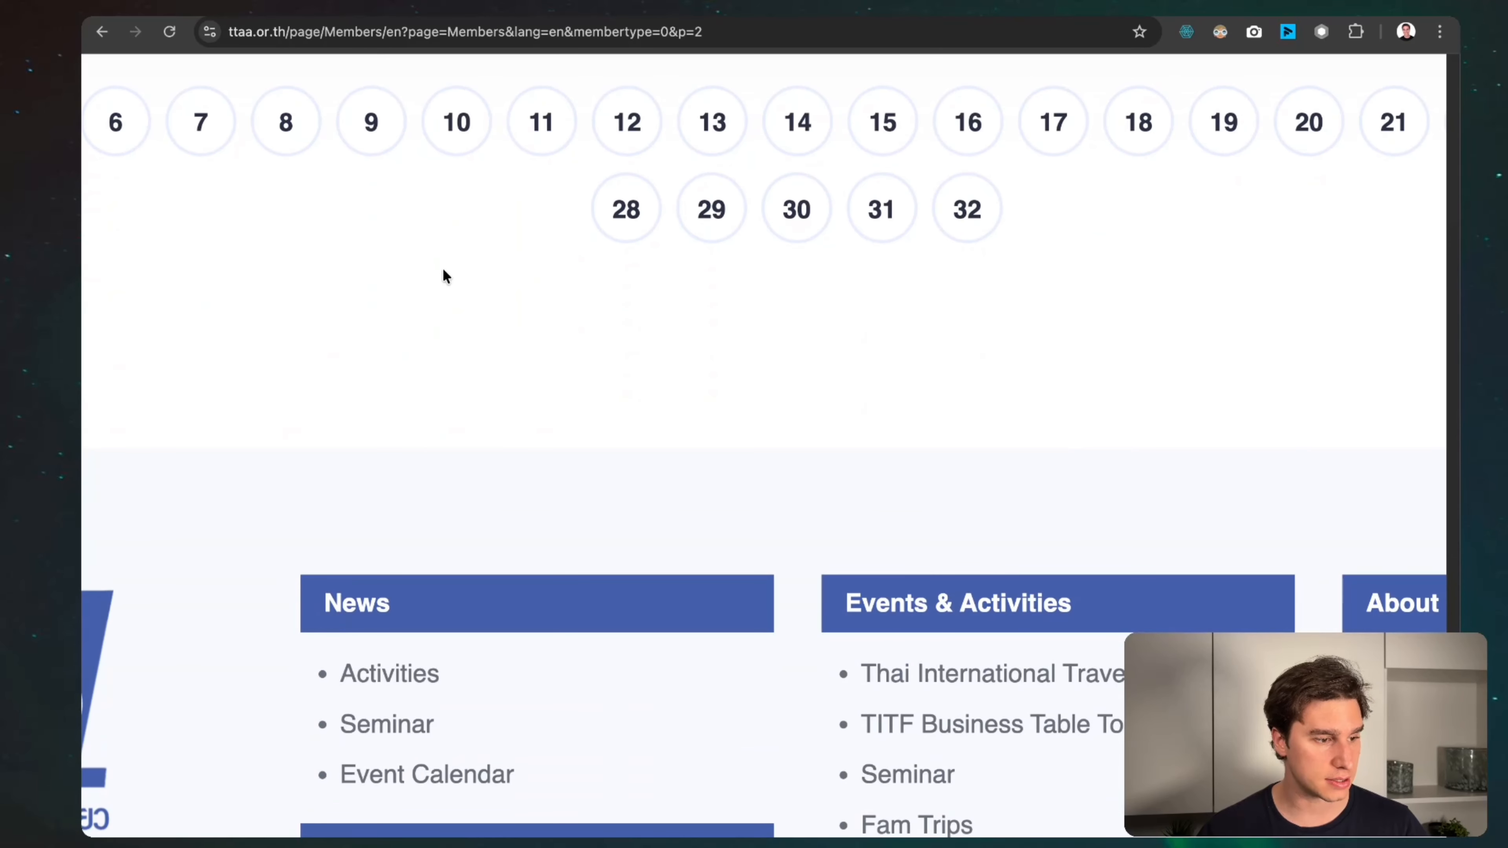
scroll(973, 232, "down", 5)
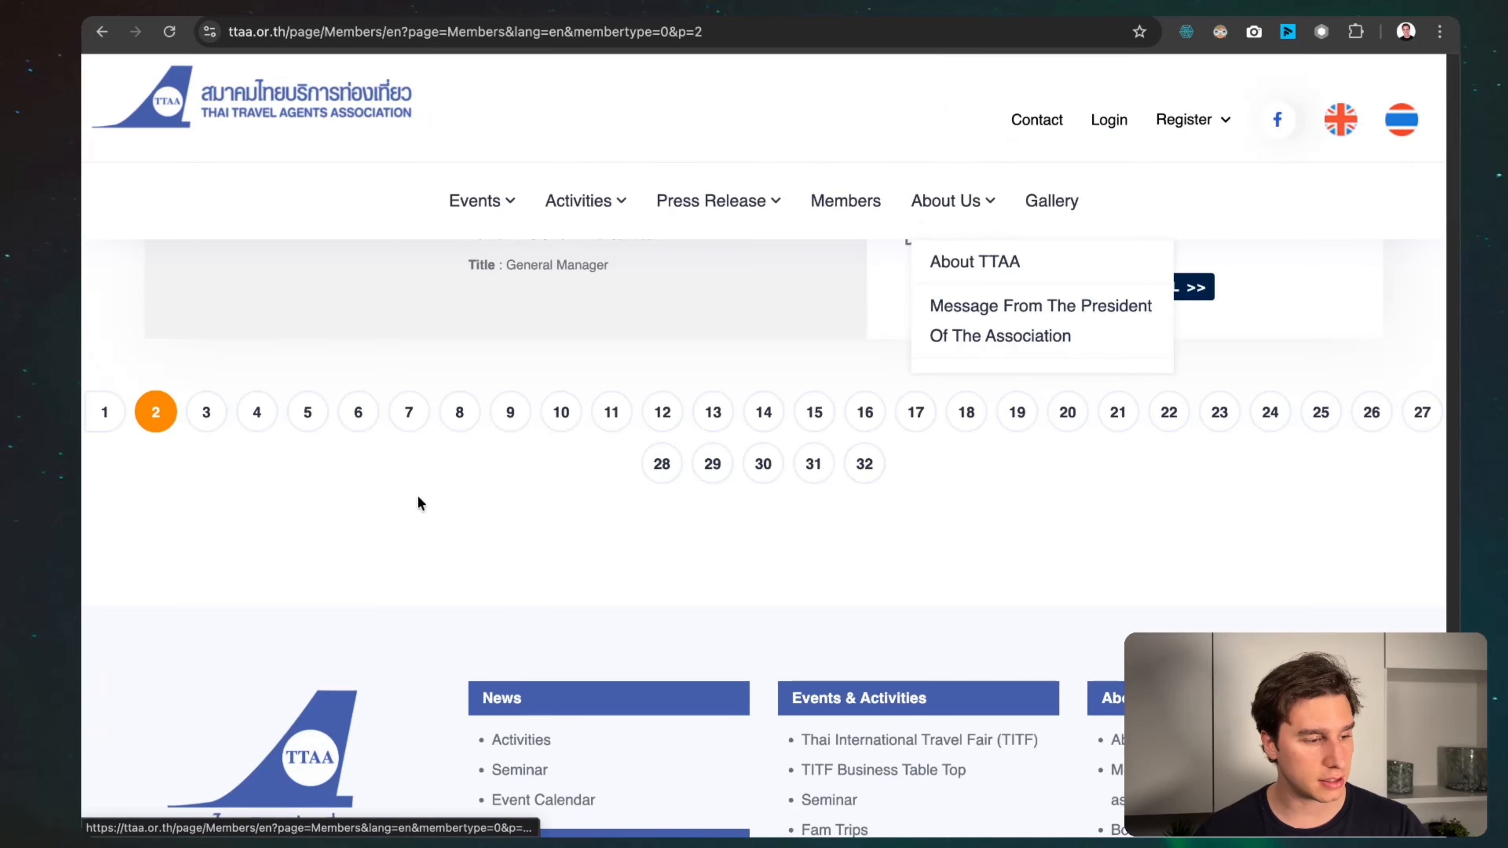
left_click(443, 7)
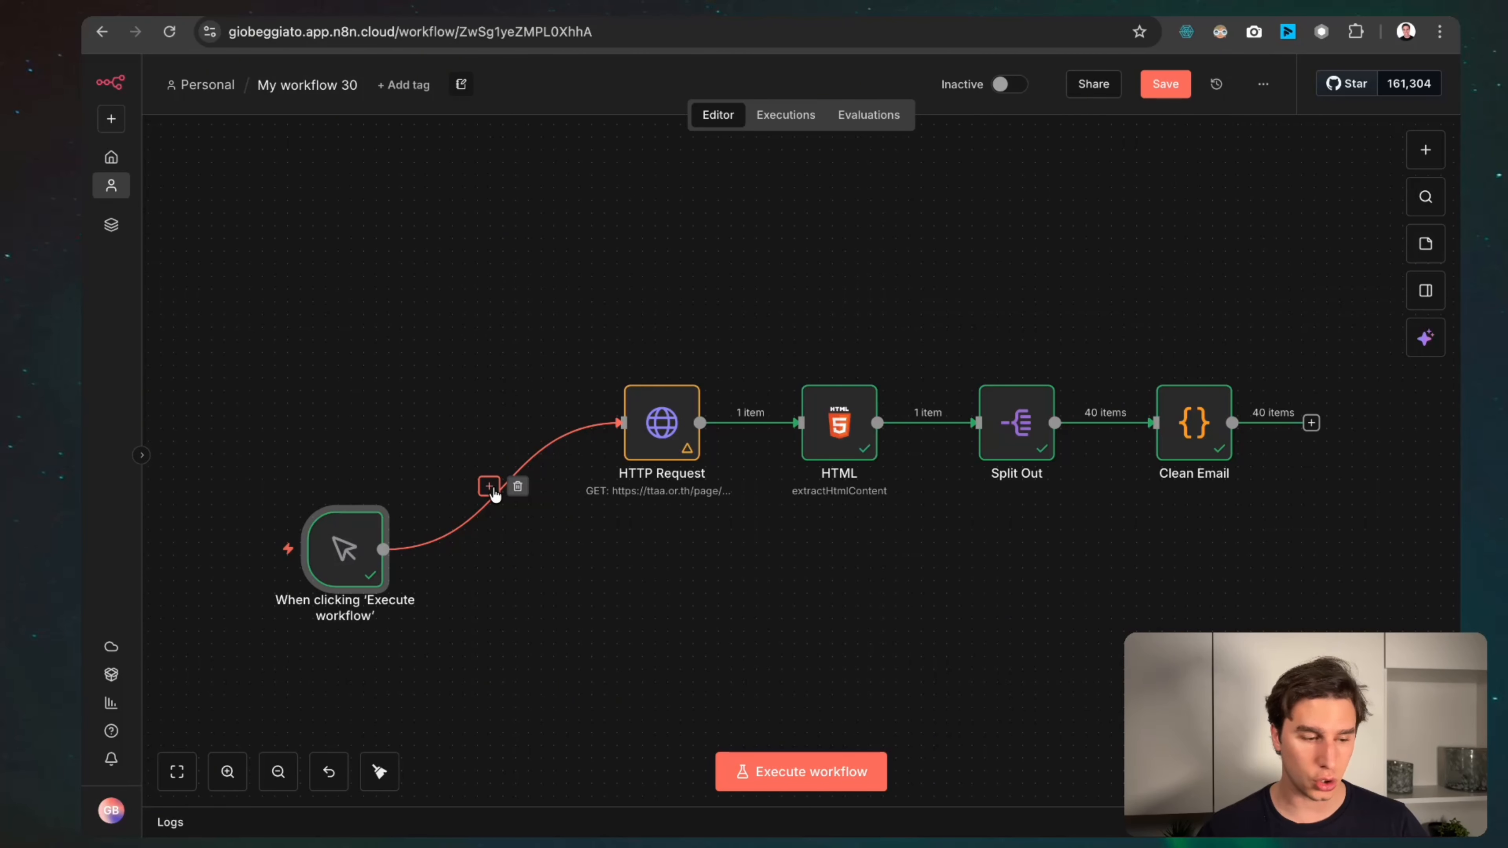
In n8n, insert a JavaScript Code node between the manual trigger and the HTTP Request node.
left_click(491, 489)
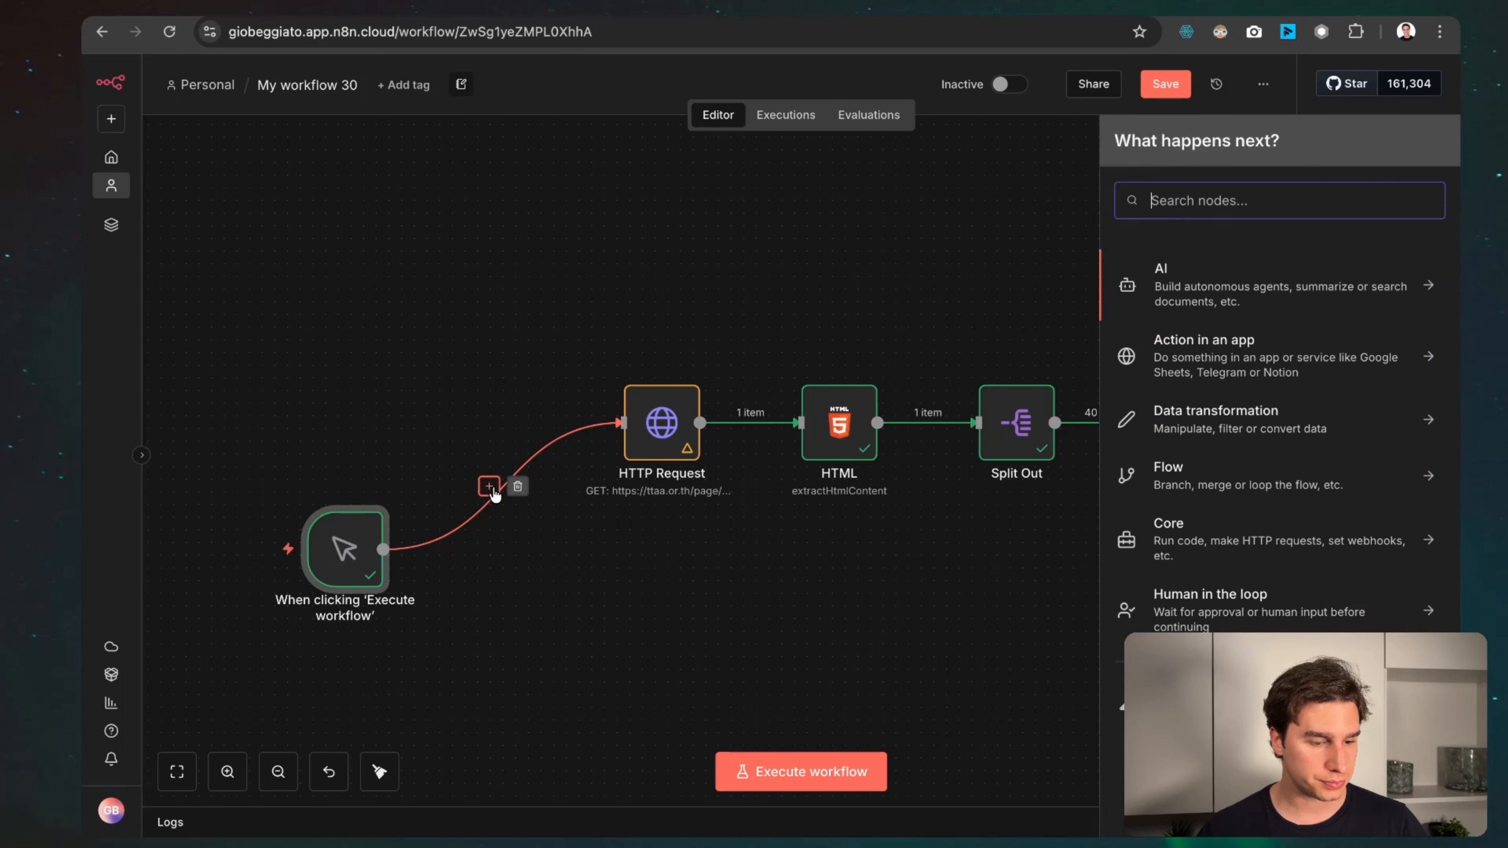
type("code")
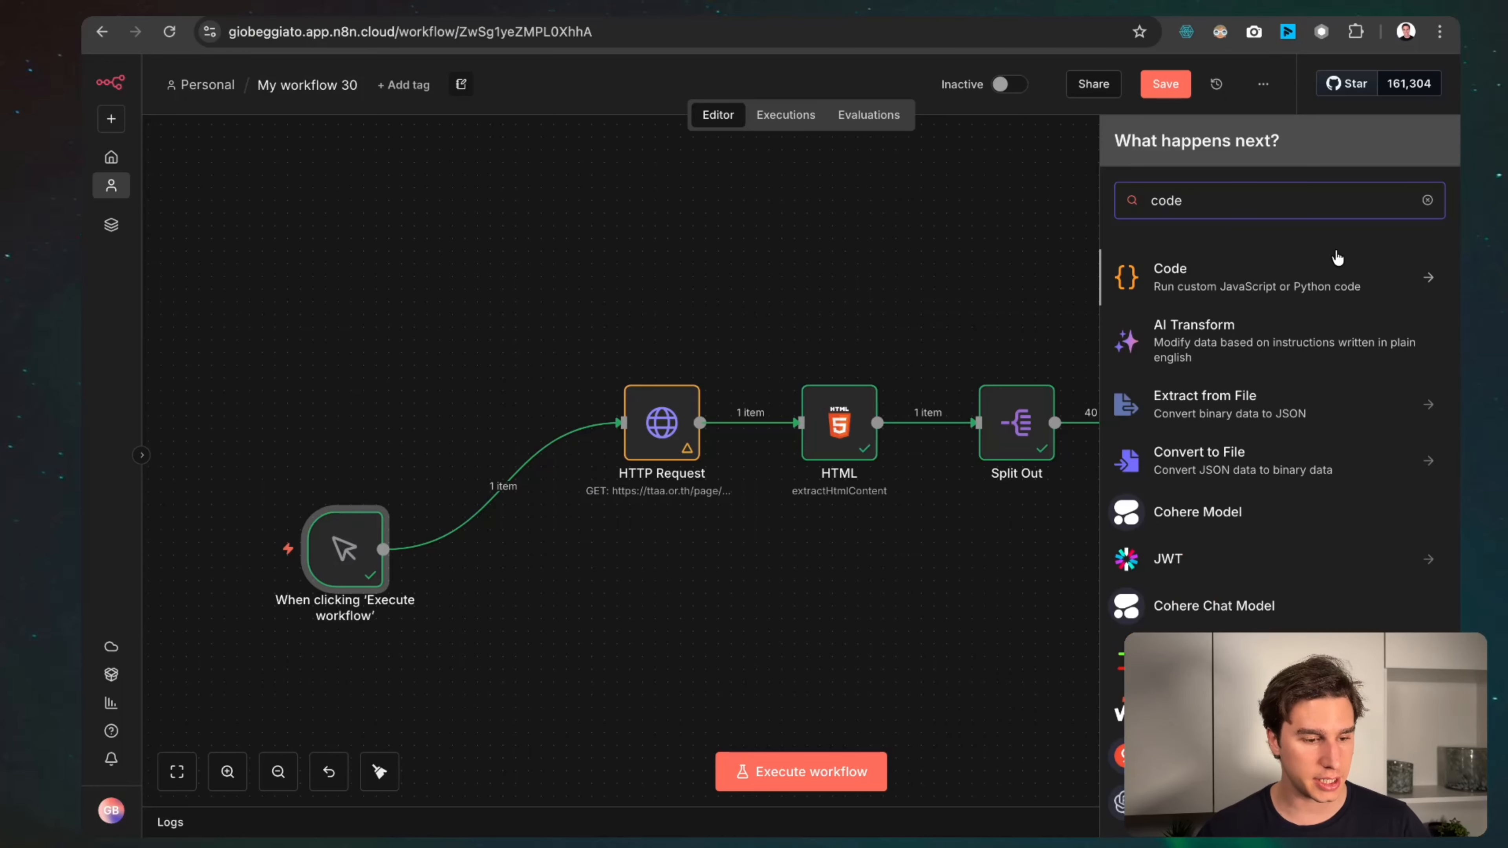
left_click(1339, 277)
left_click(1108, 313)
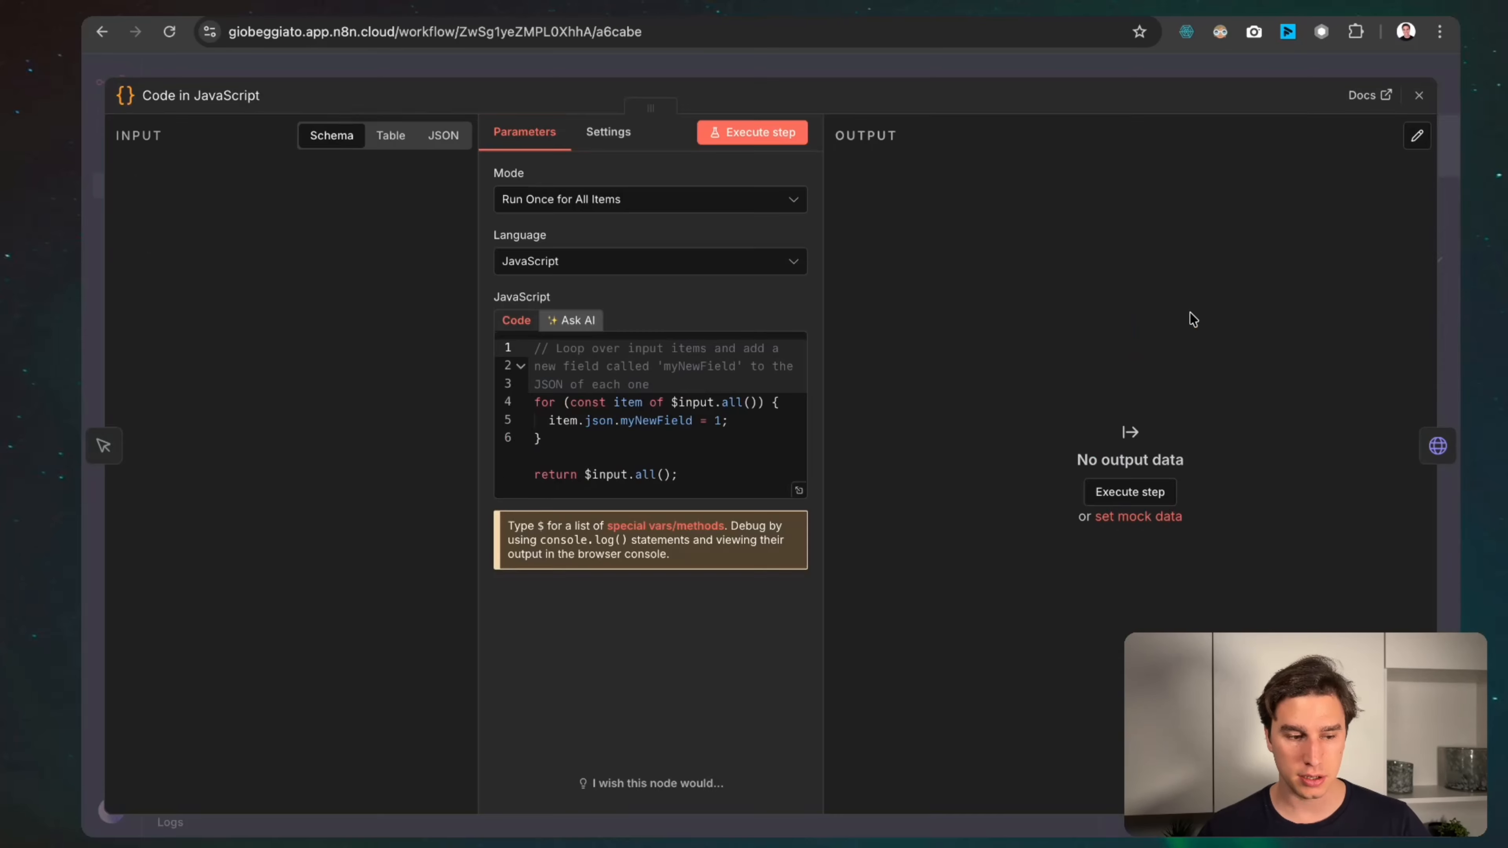
Have the Code node's AI generate code from the prompt "please get me a code that give me numbers from 1 to 32".
left_click(573, 320)
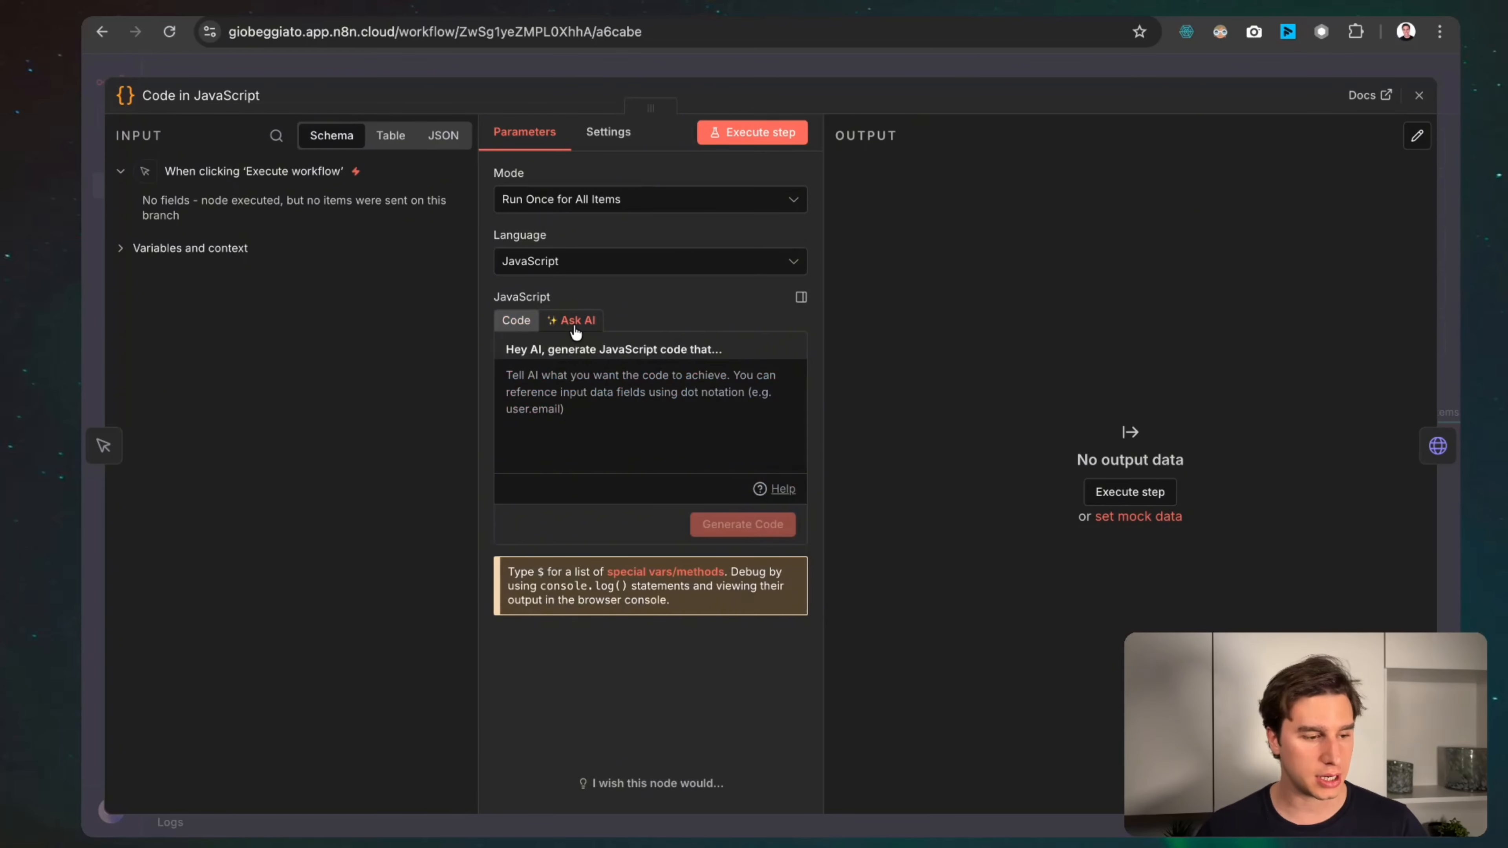
type("p")
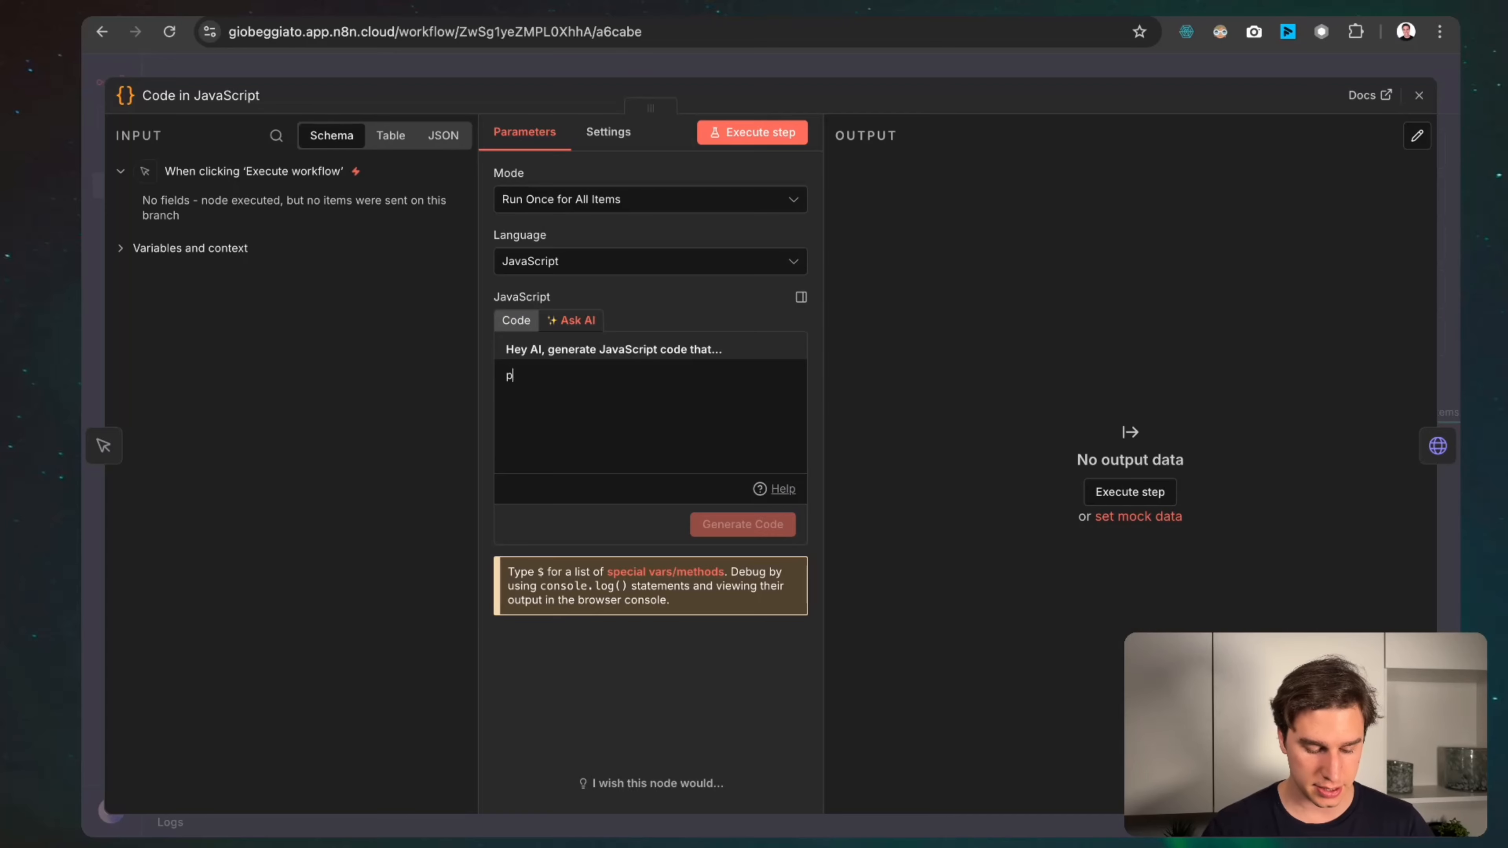
type("lease get me a code that give me numbers from 1 to 32")
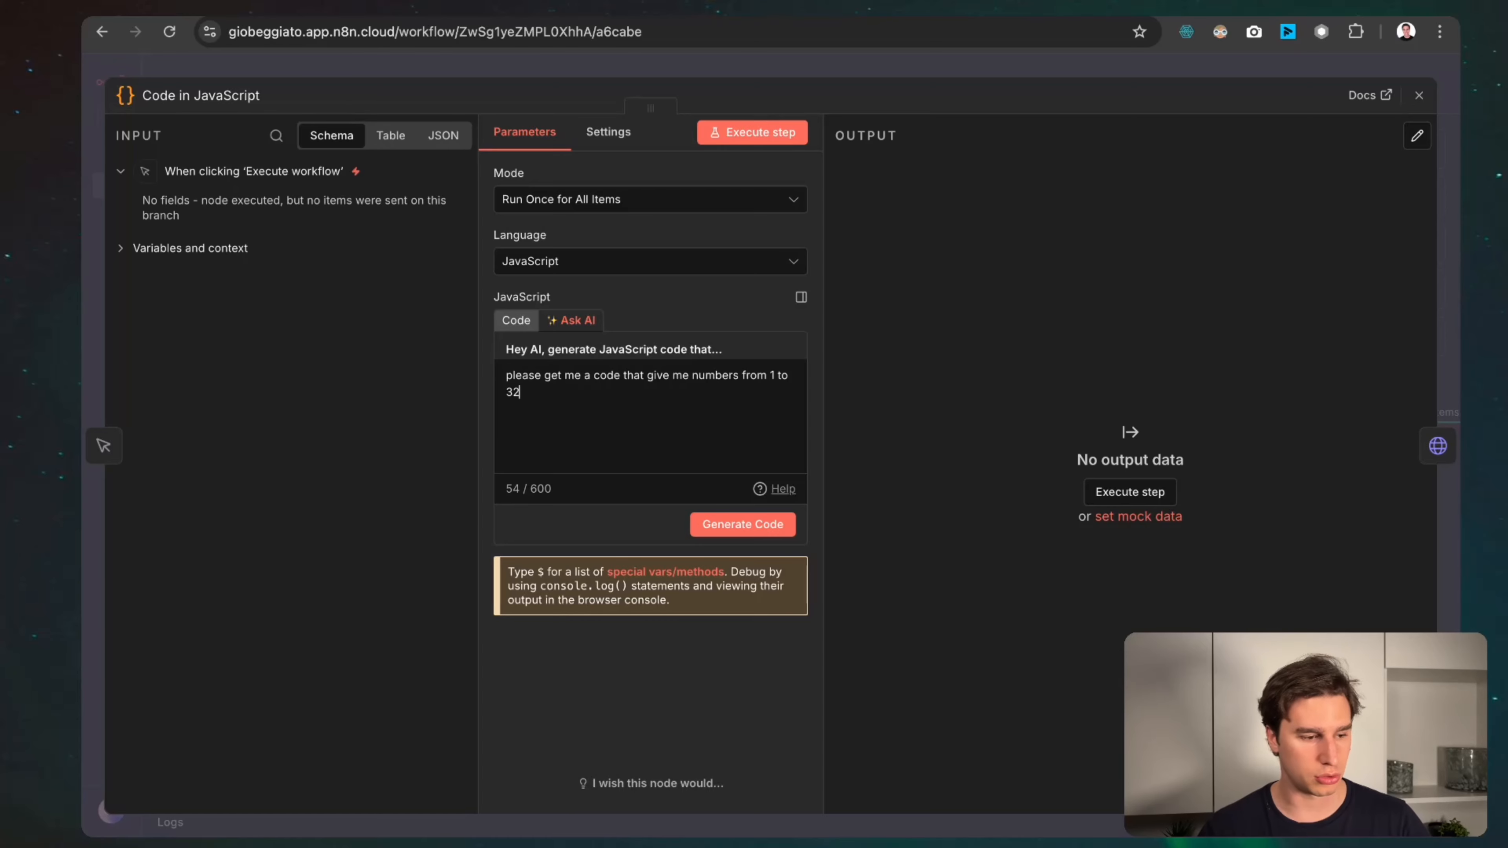
left_click(714, 526)
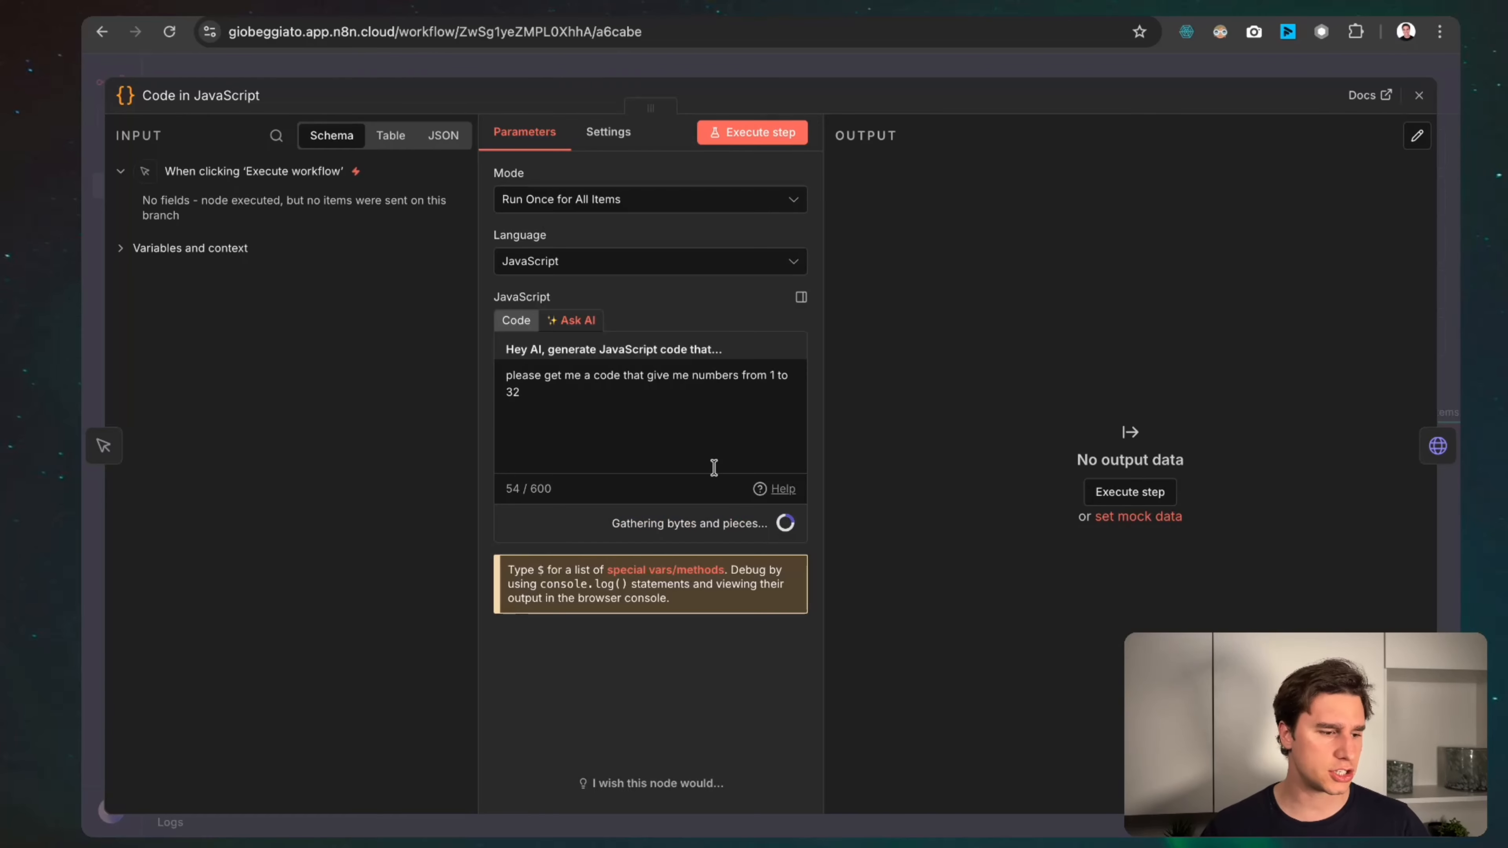
Execute the Code node, review both pages of its output as a table, and close the node.
left_click(751, 133)
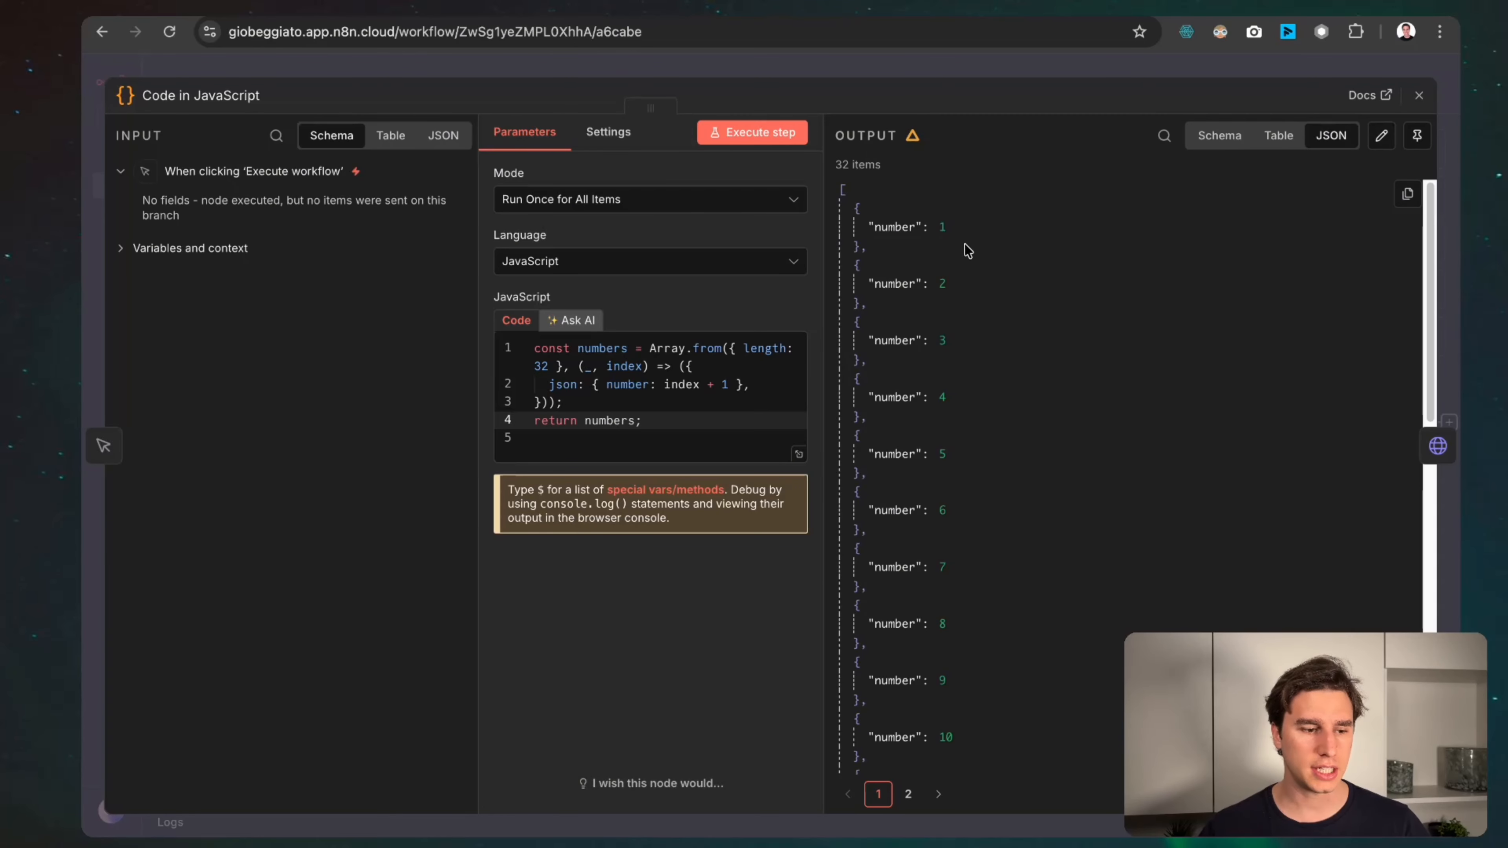
left_click(1283, 143)
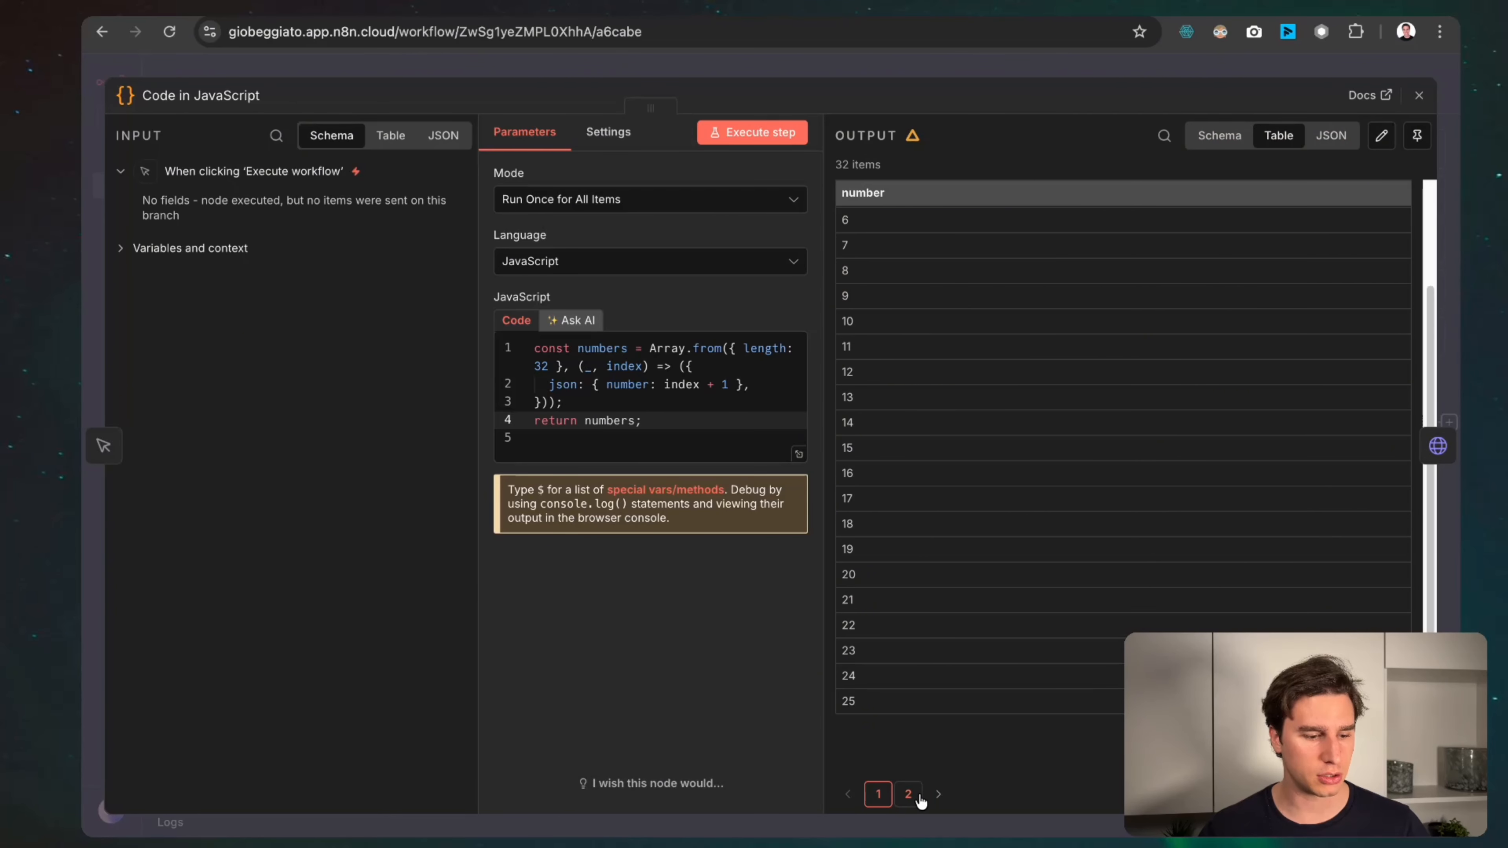
left_click(909, 794)
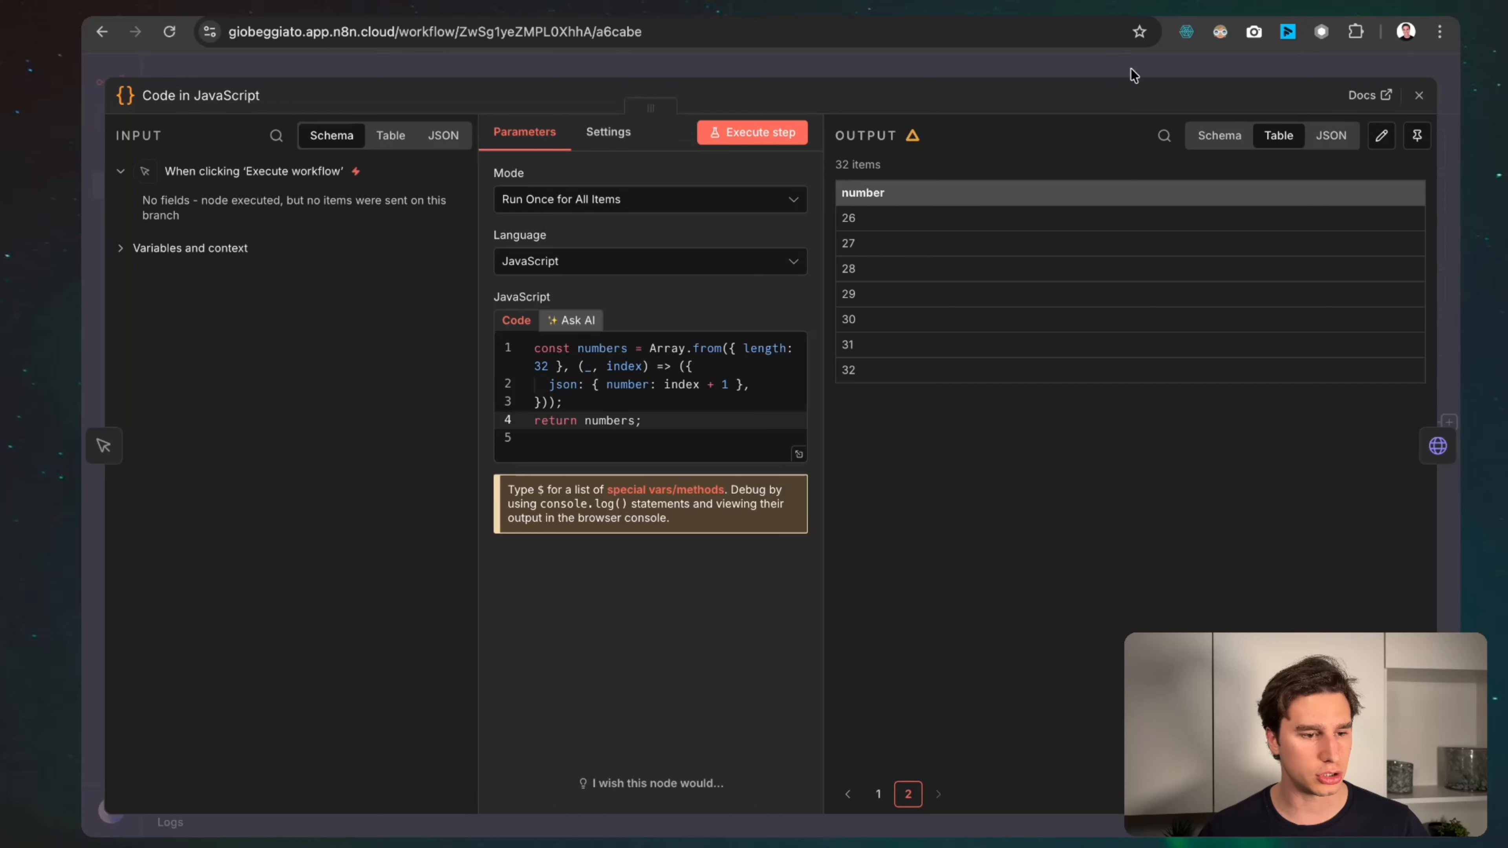
left_click(1423, 97)
Insert a Loop Over Items node with batch size 1 between the Code node and the HTTP Request node.
left_click(655, 487)
type("loop")
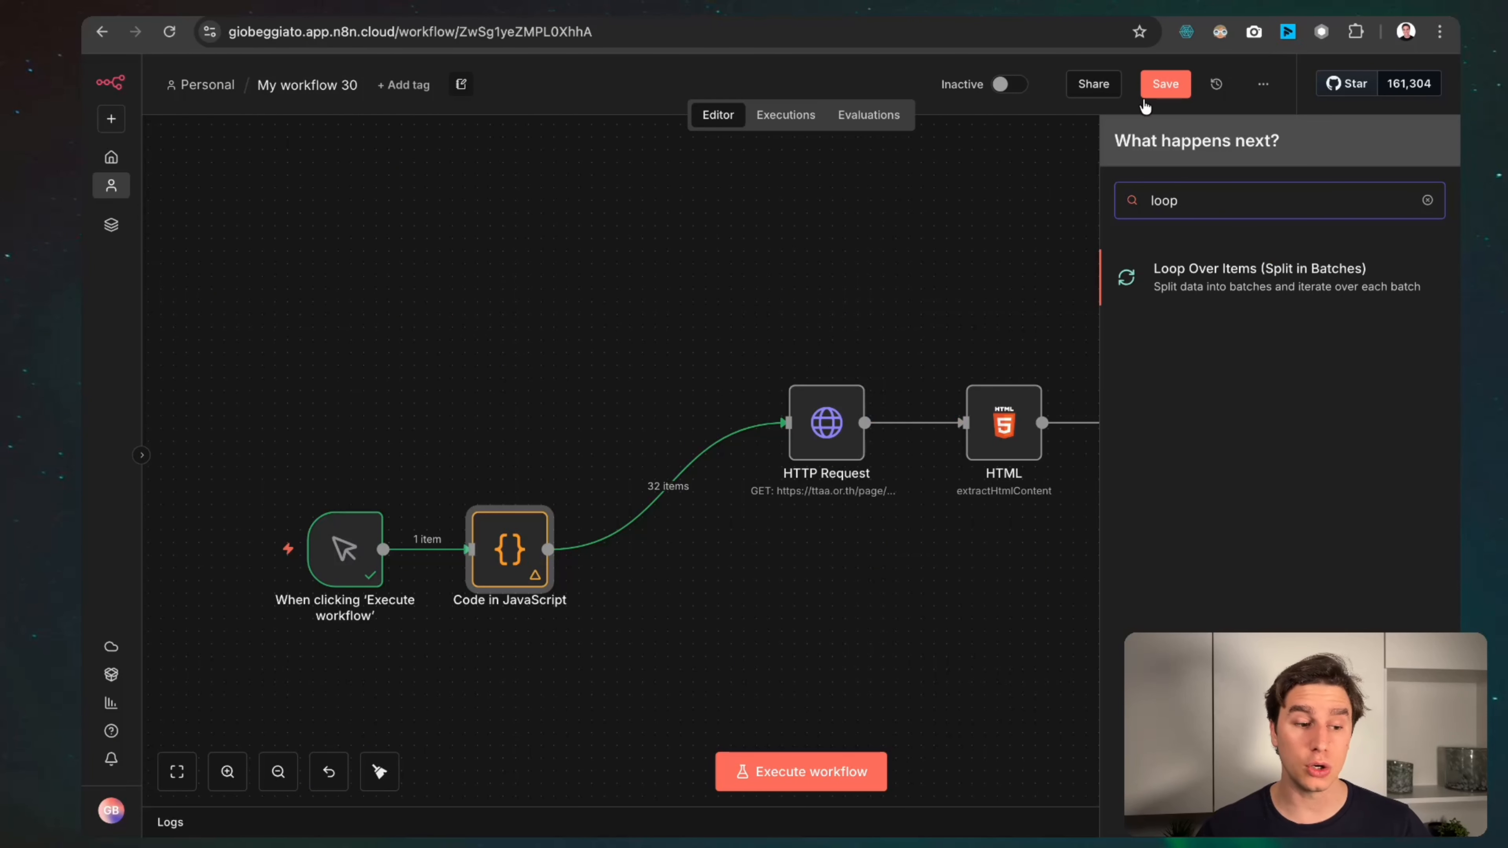
left_click(1173, 278)
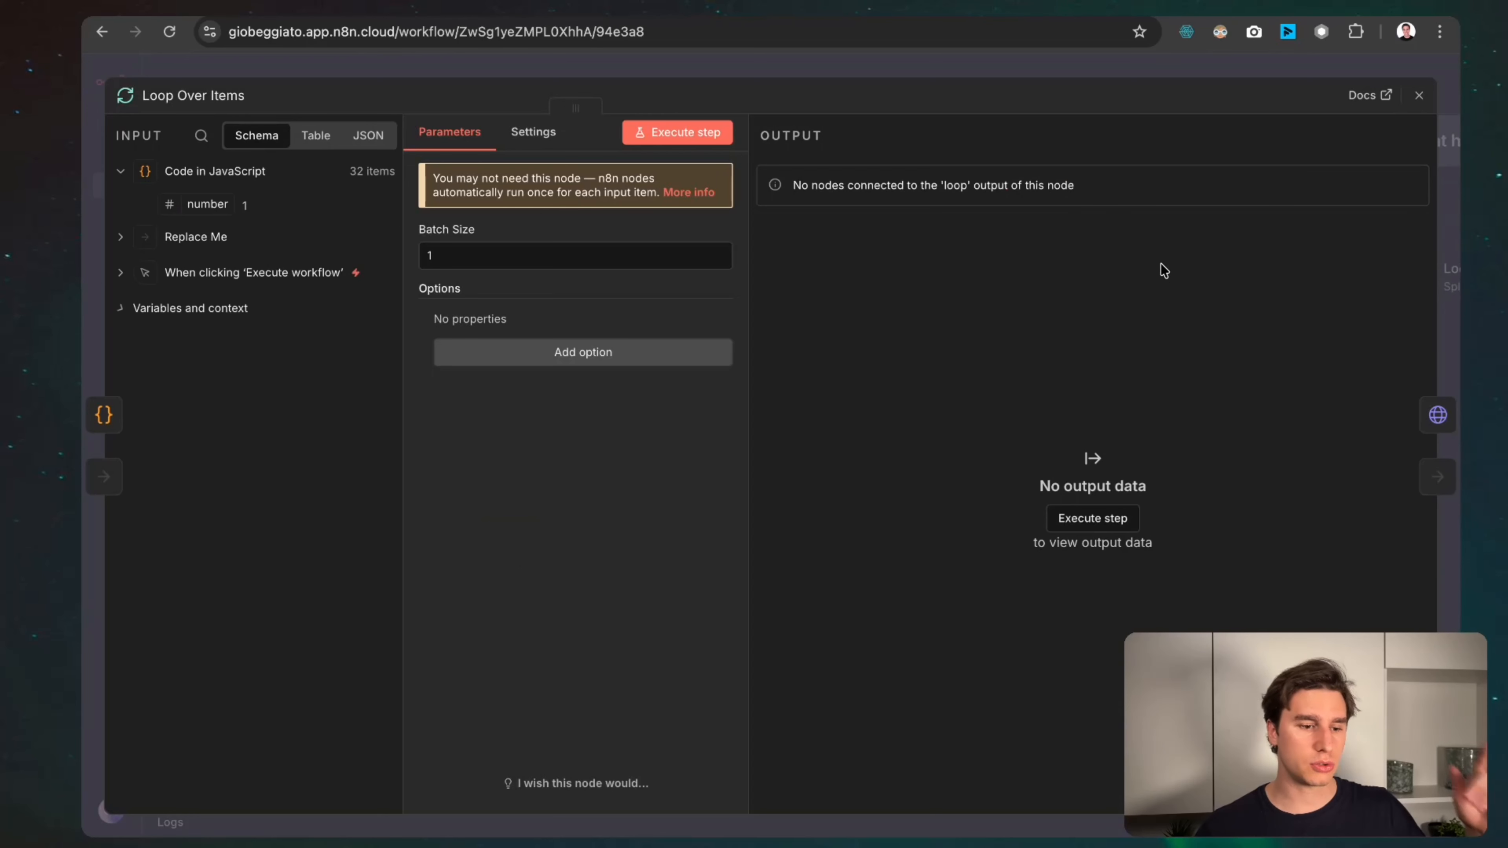
left_click(632, 73)
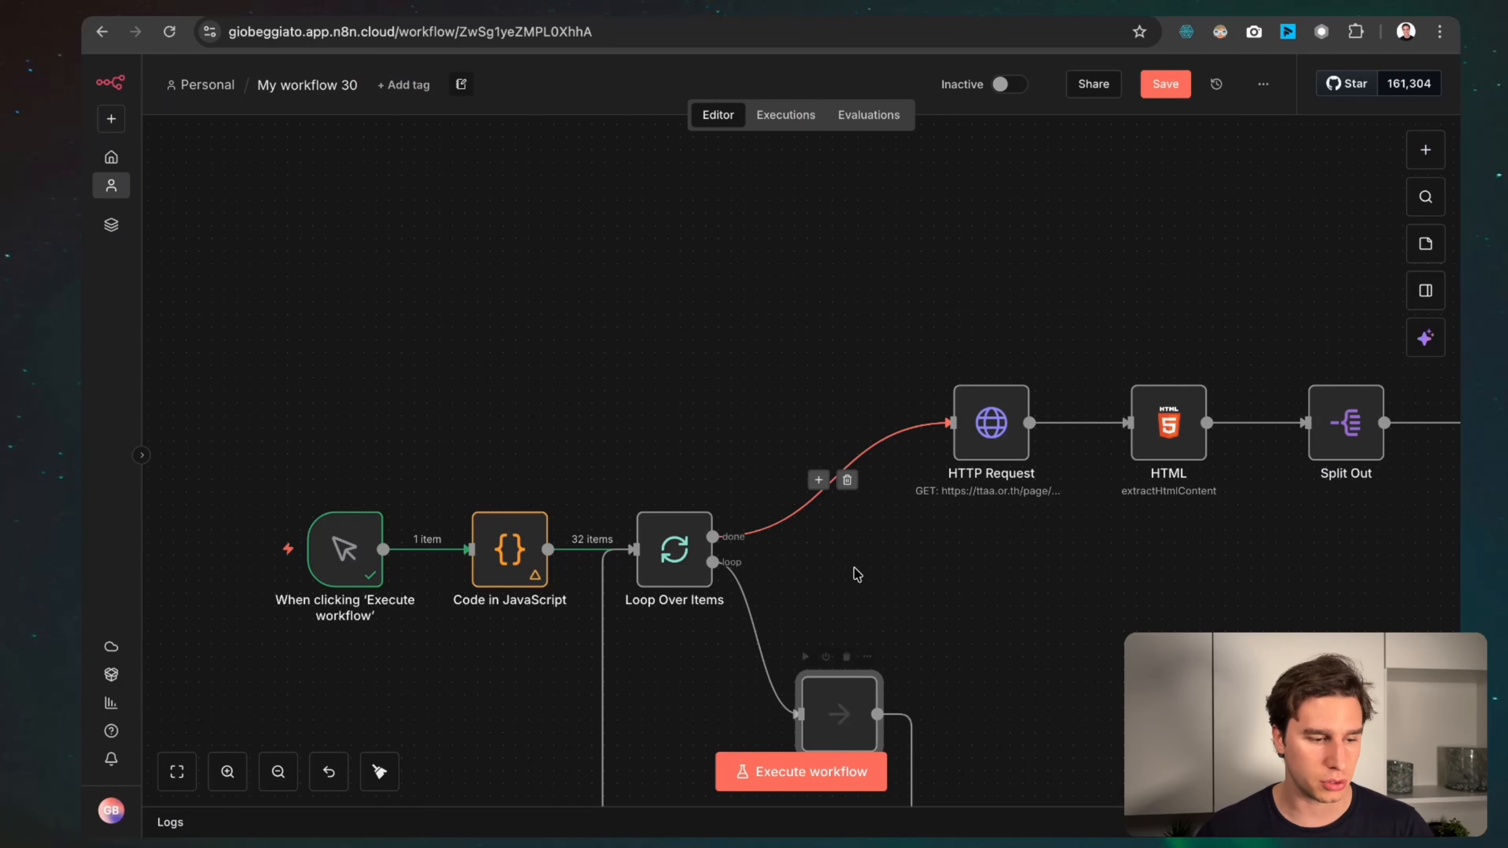
Remove the connections from the loop node's done and loop outputs, and tidy up the canvas layout.
left_click(847, 480)
left_click(771, 639)
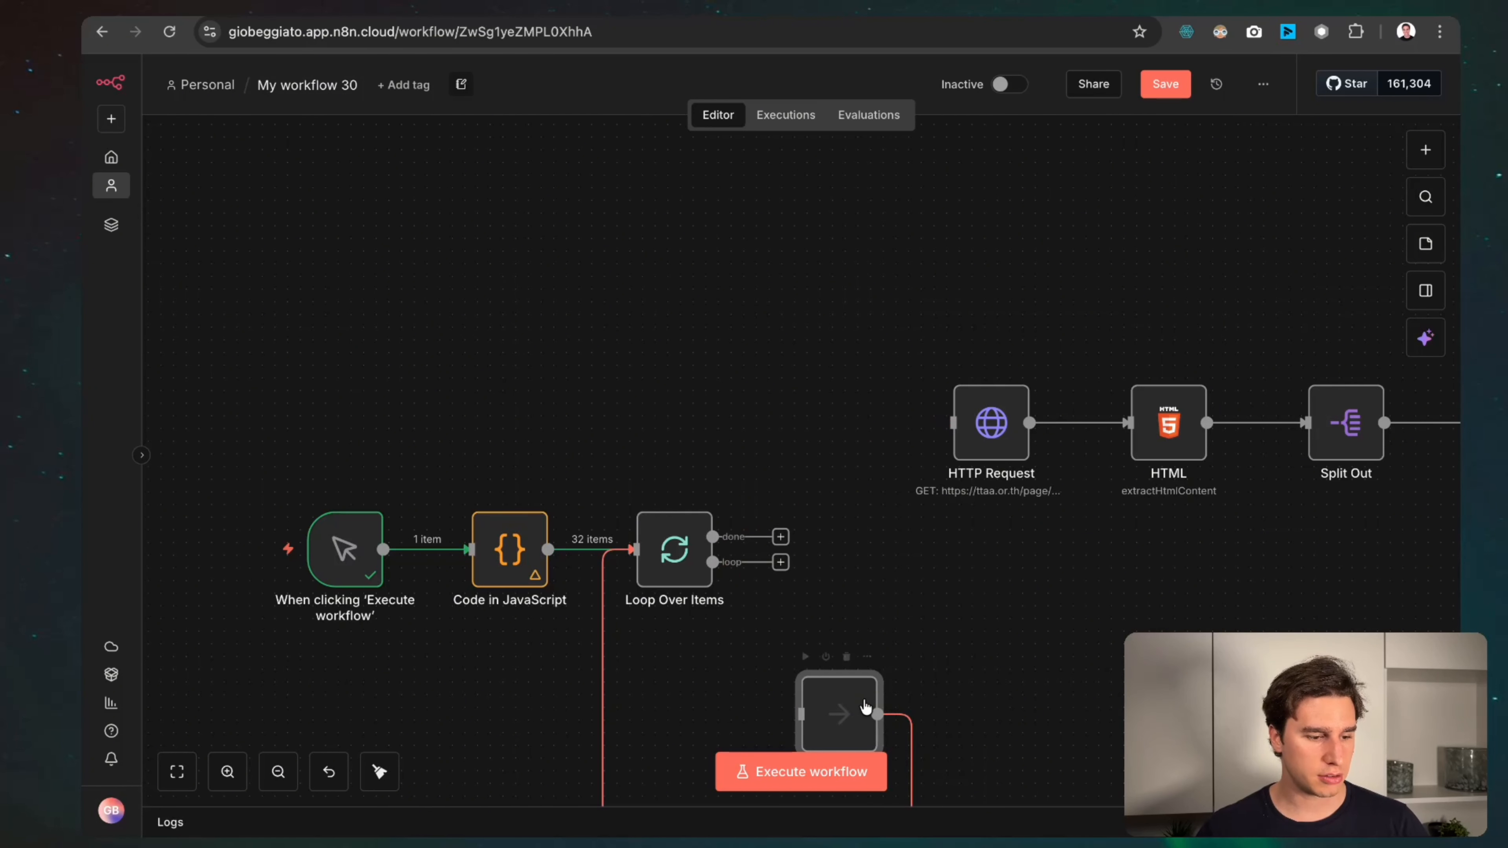
left_click(380, 772)
left_click(190, 772)
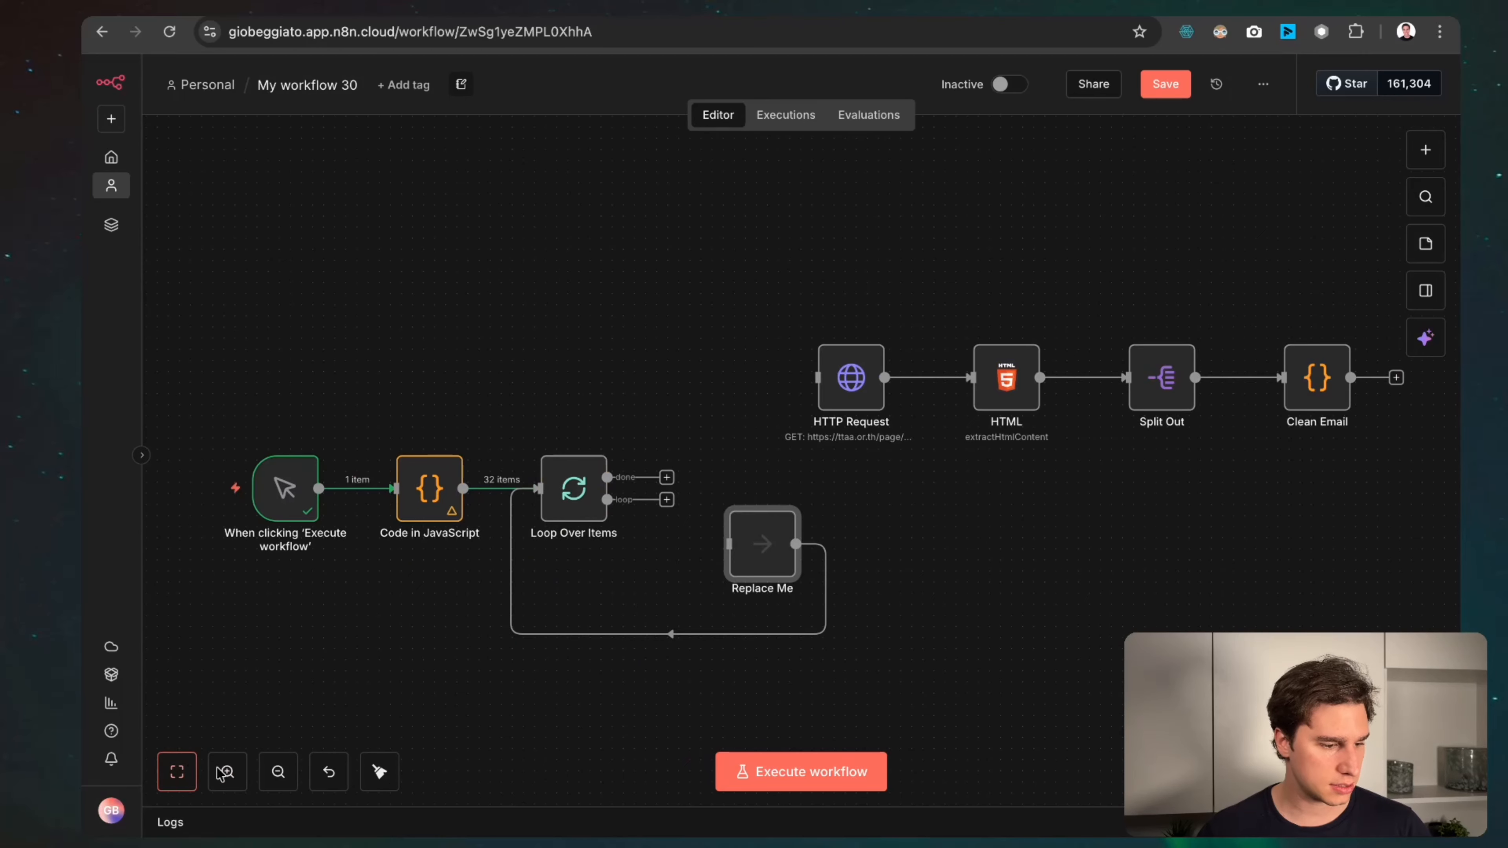
left_click(380, 772)
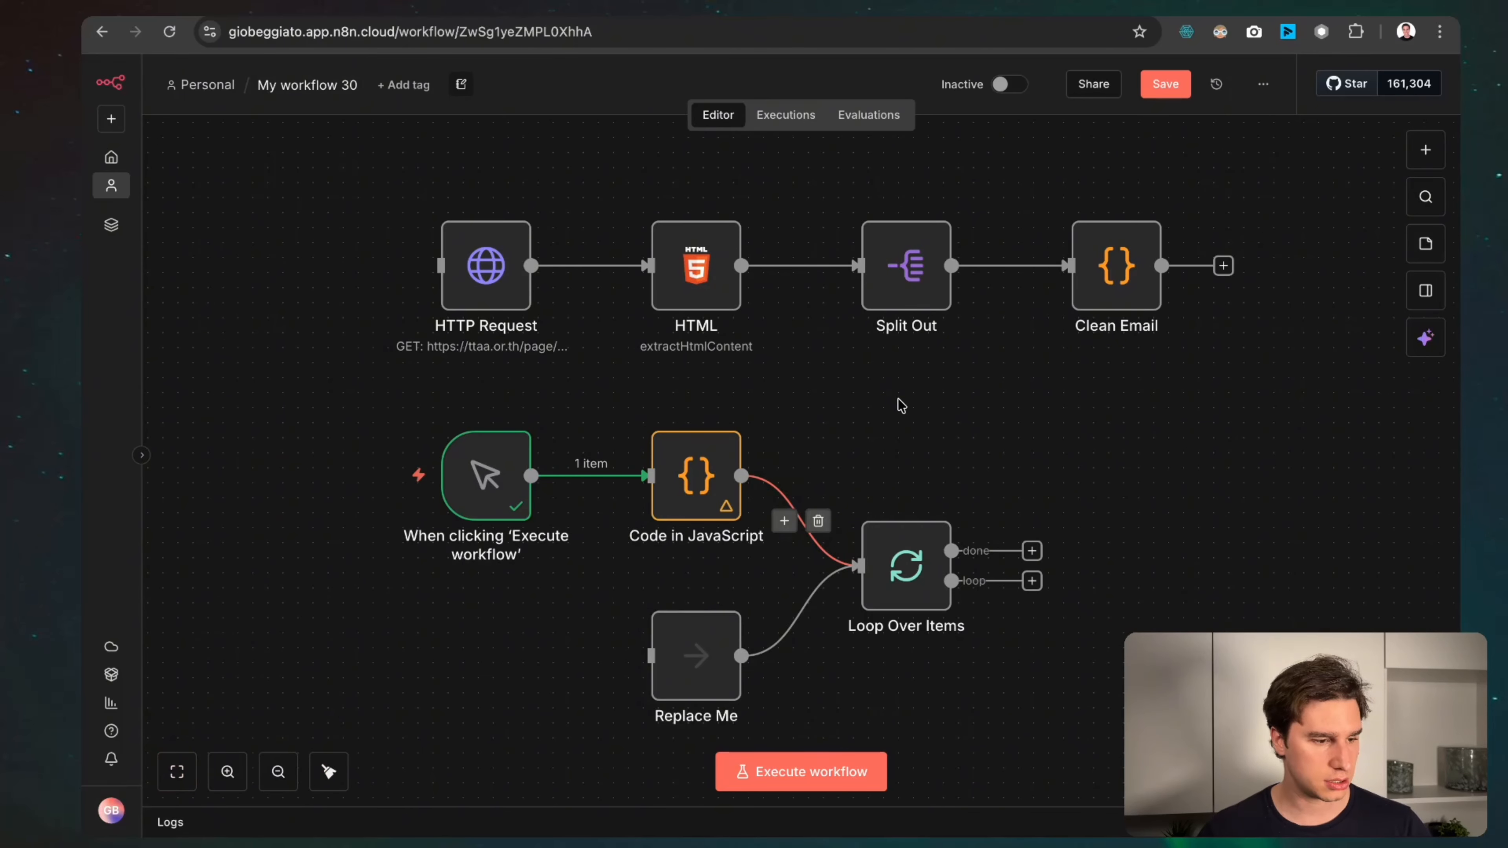
Move the four processing nodes to the right of the loop node, and delete the Replace Me placeholder node.
scroll(743, 378, "down", 3)
left_click_drag(474, 232, 1410, 293)
left_click(699, 623)
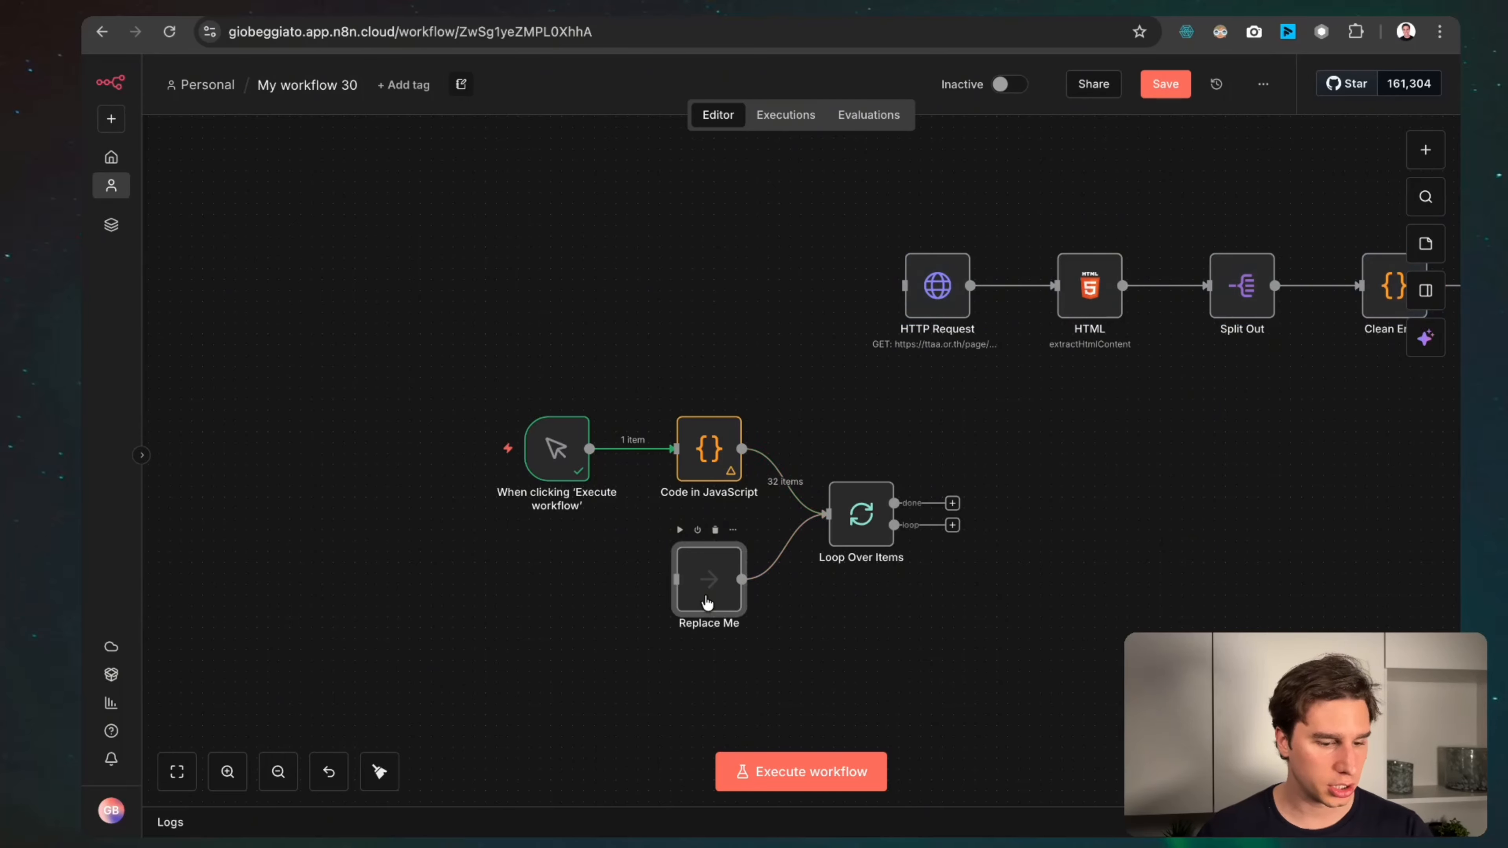
double_click(709, 588)
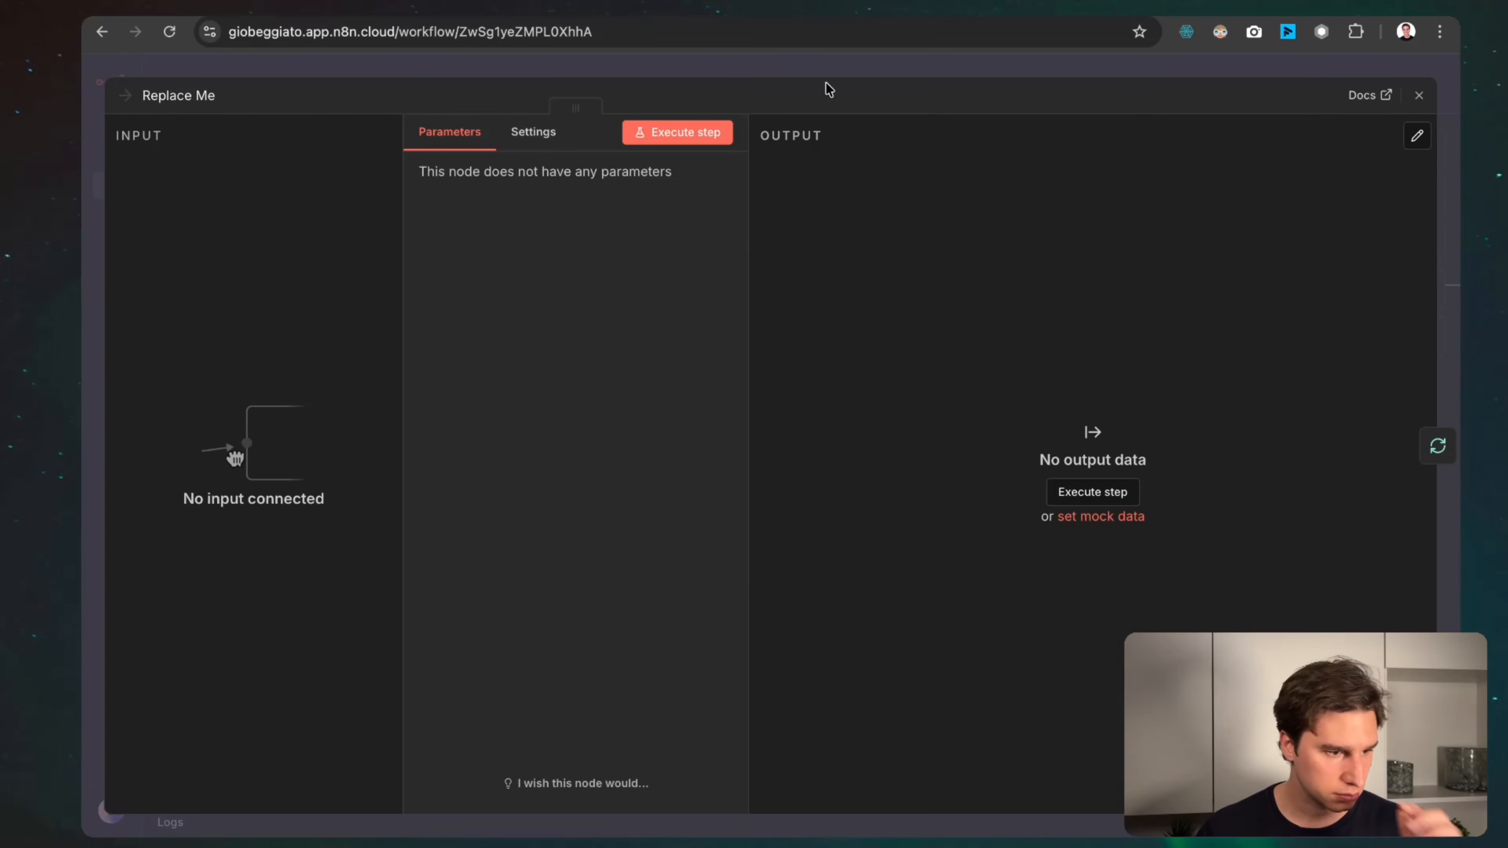
left_click(760, 68)
key("Delete")
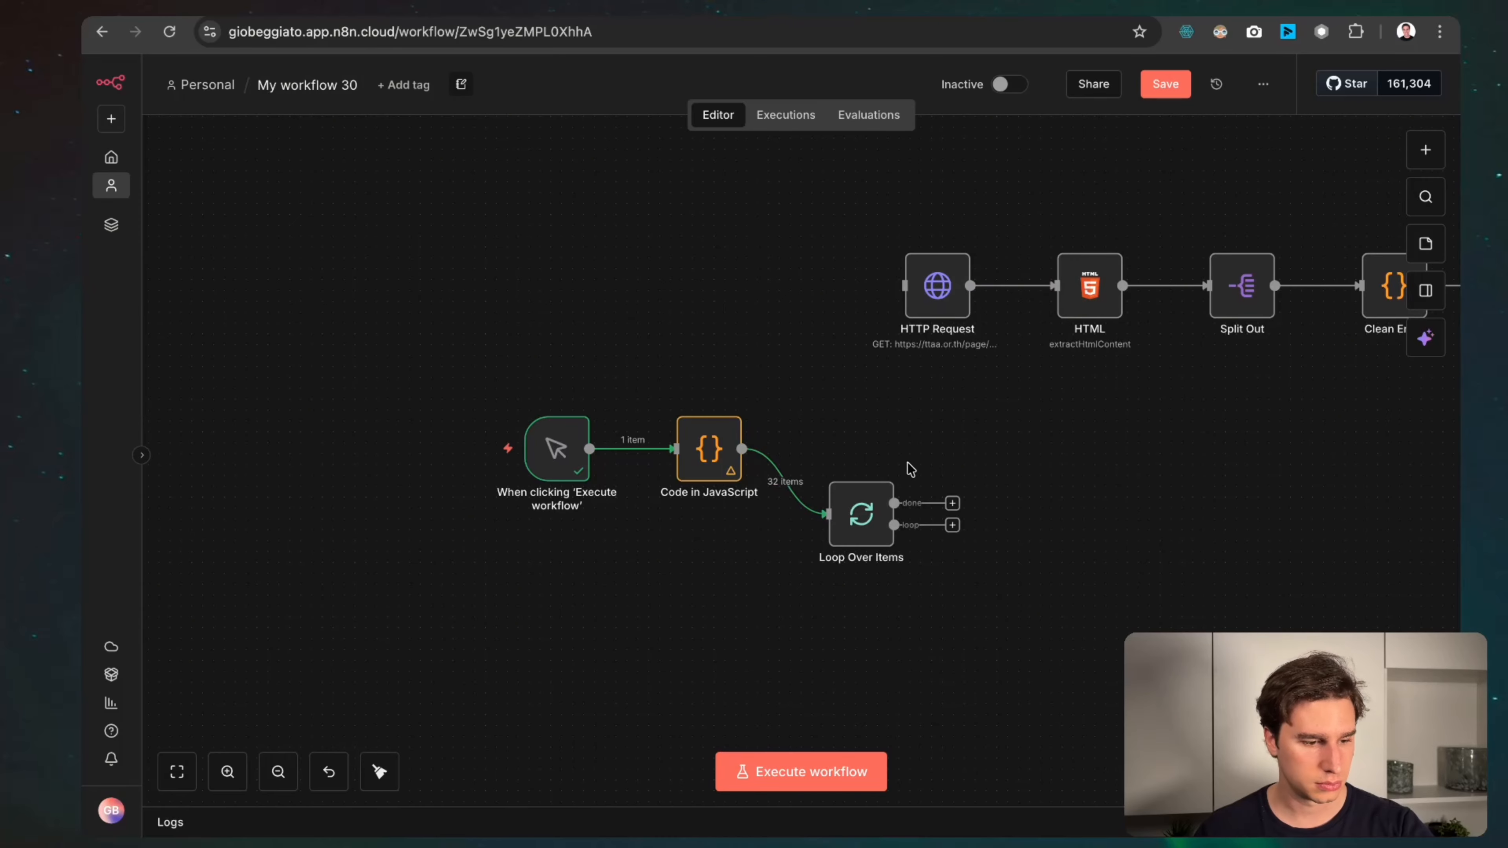
Arrange the manual trigger, Code and Loop Over Items nodes in one row to the left of the processing nodes.
left_click_drag(887, 516, 830, 353)
left_click_drag(469, 396, 749, 508)
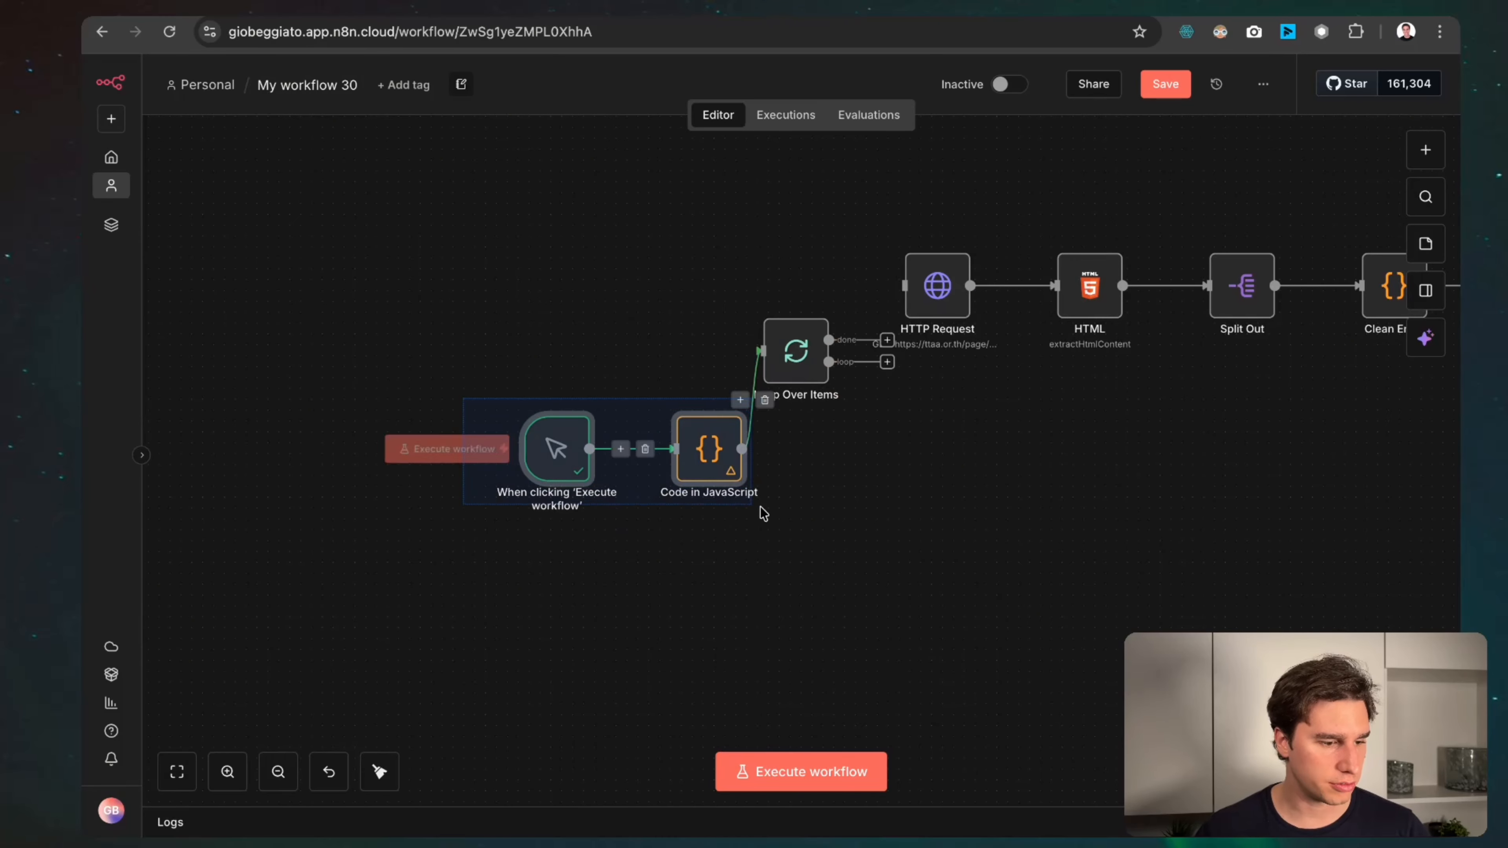
left_click_drag(707, 457, 562, 443)
left_click_drag(803, 347, 727, 423)
left_click(984, 440)
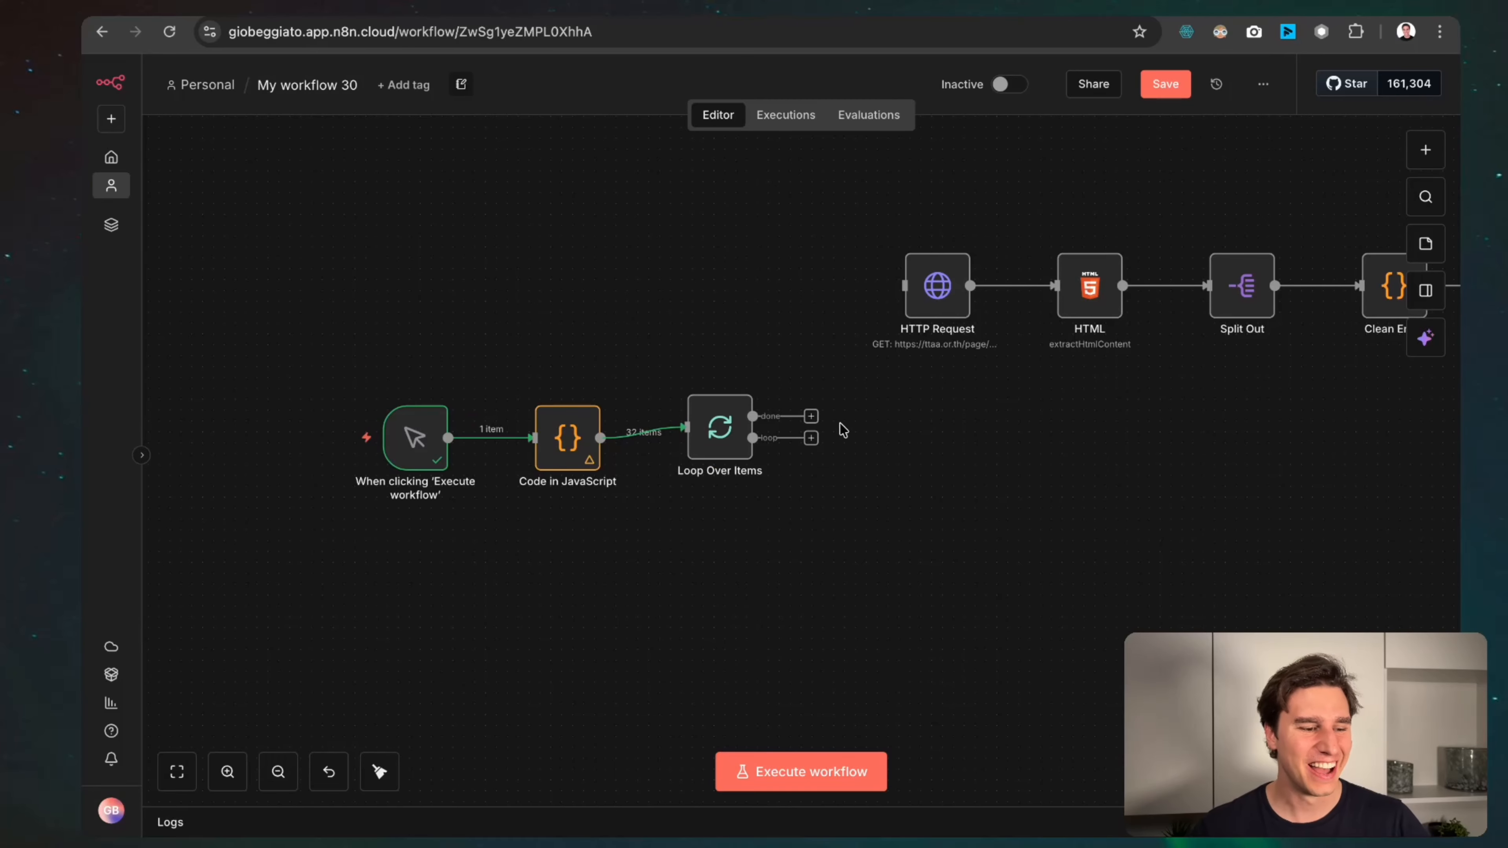
Connect the loop output of Loop Over Items to the HTTP Request node, and move the four processing nodes closer to it.
left_click_drag(890, 396, 901, 287)
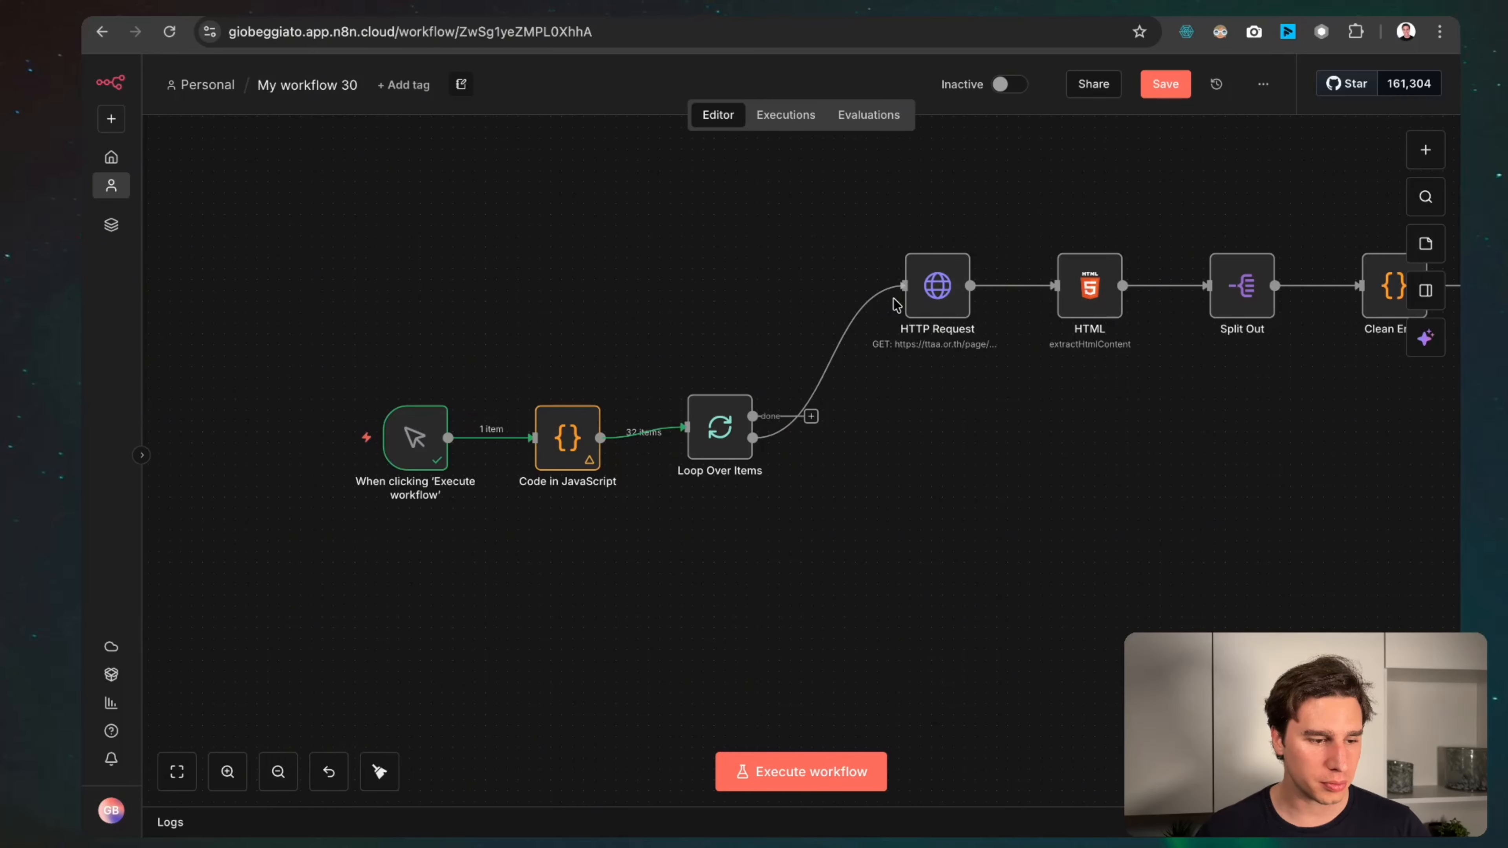
left_click_drag(838, 221, 1455, 378)
left_click_drag(1373, 296, 1330, 319)
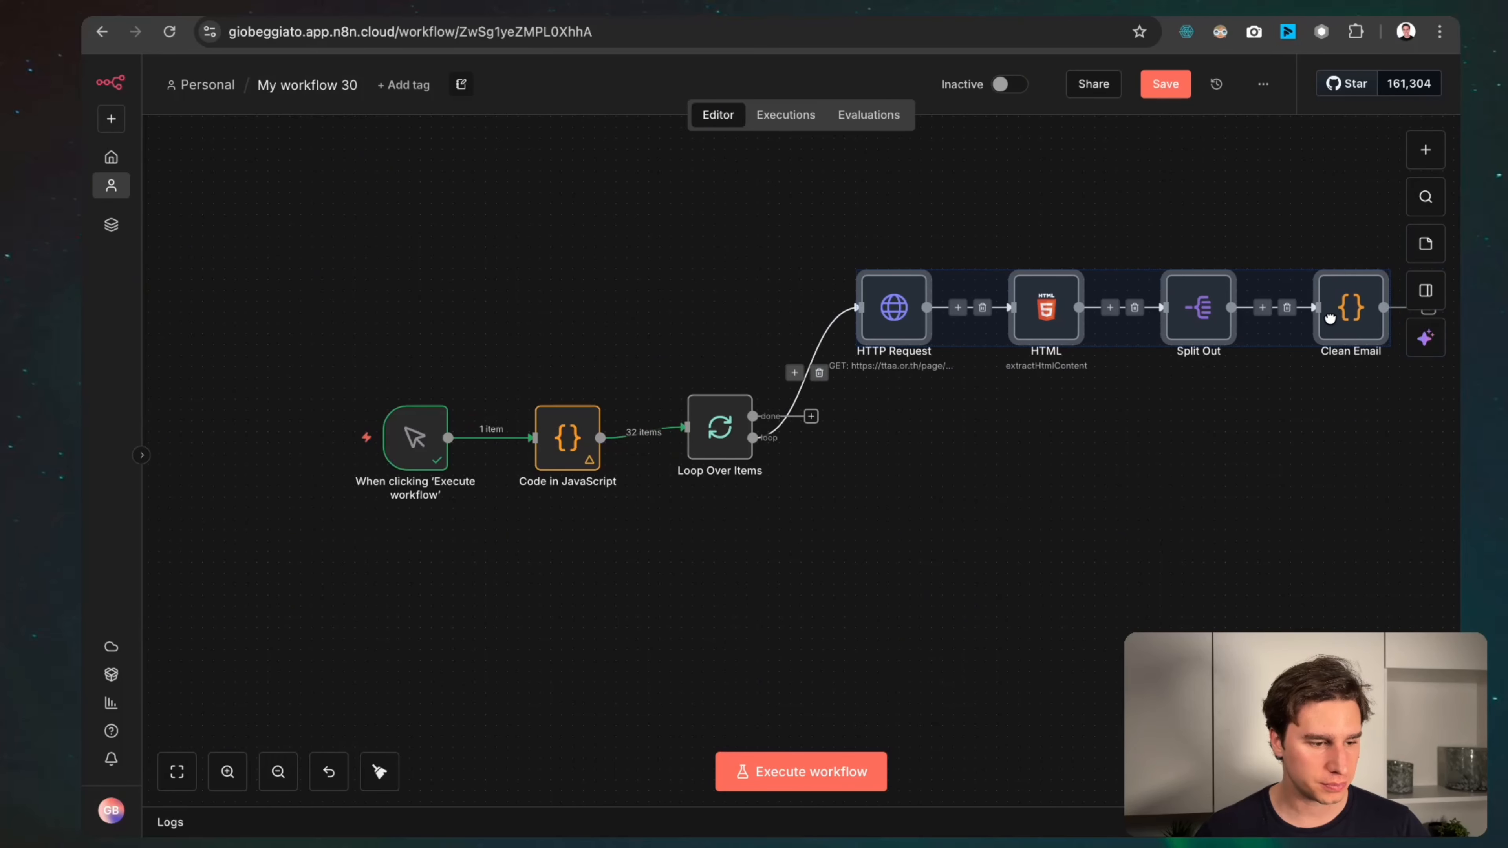
Run the workflow up to the Loop Over Items node to supply input data for the HTTP Request node.
left_click(177, 772)
left_click(786, 398)
double_click(791, 401)
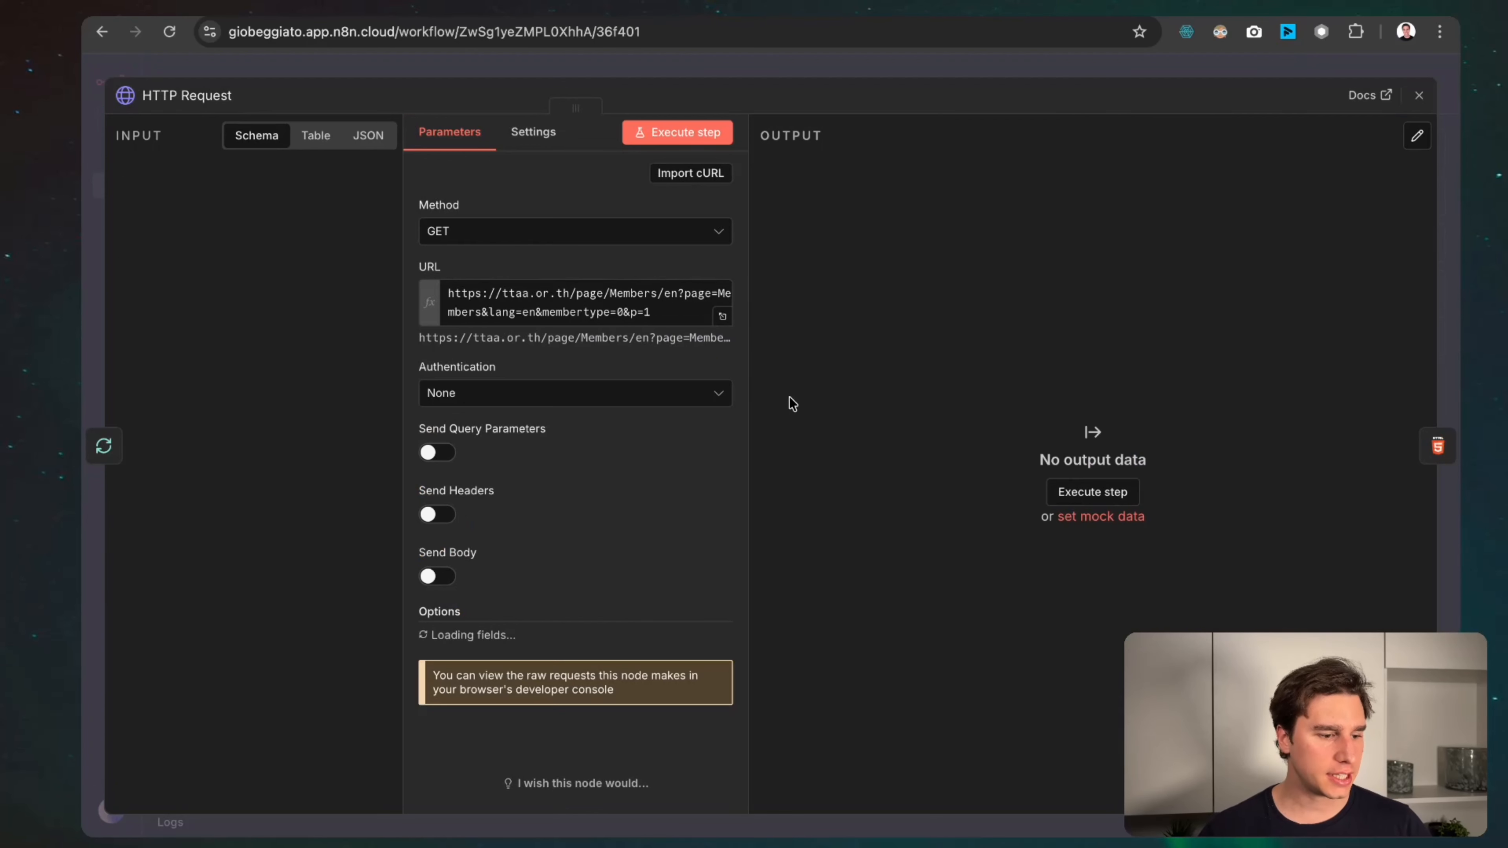
key("Escape")
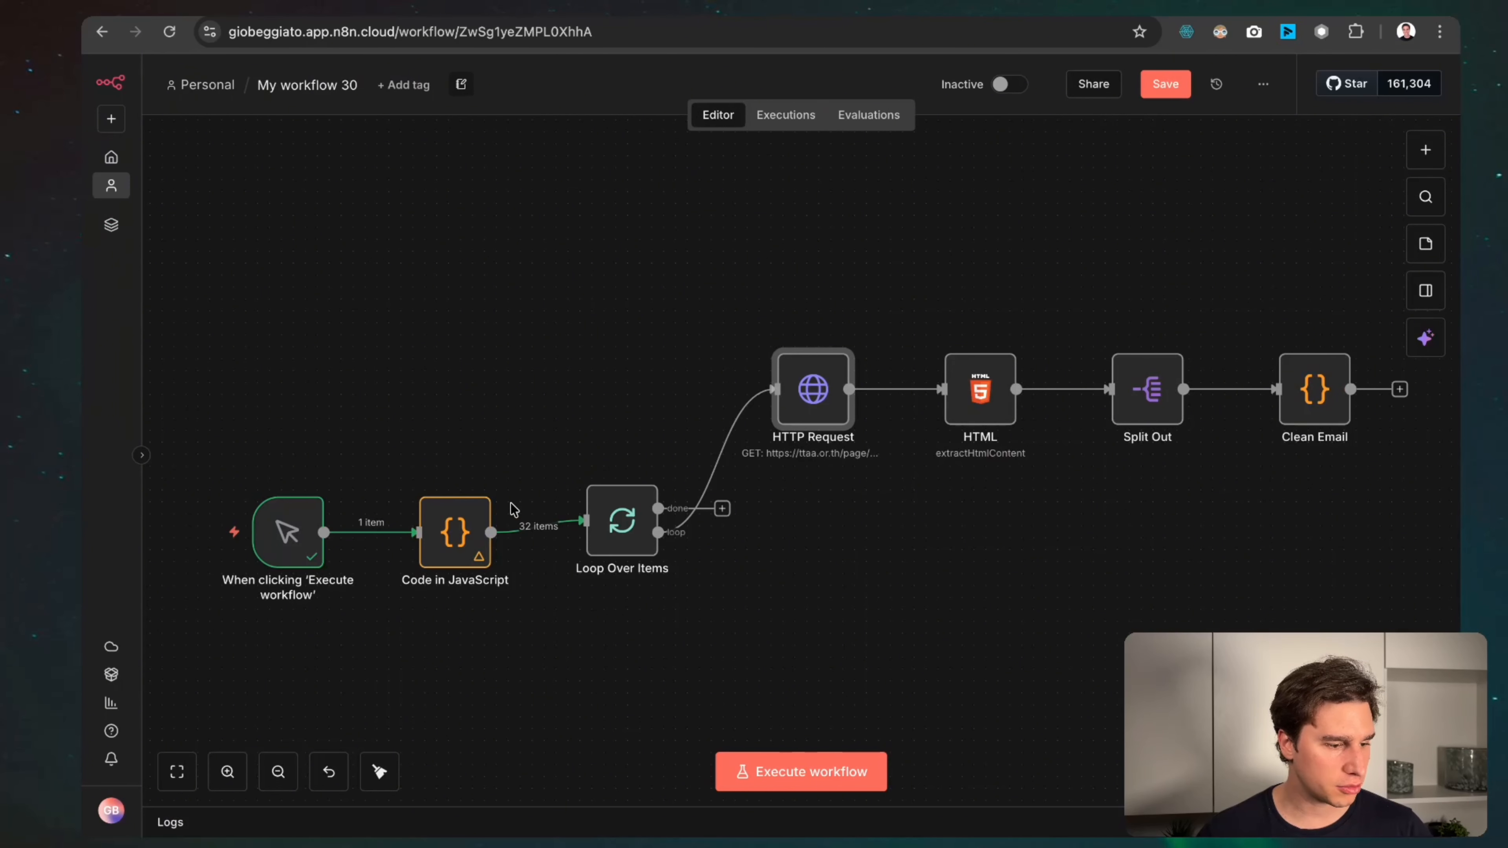
left_click(590, 467)
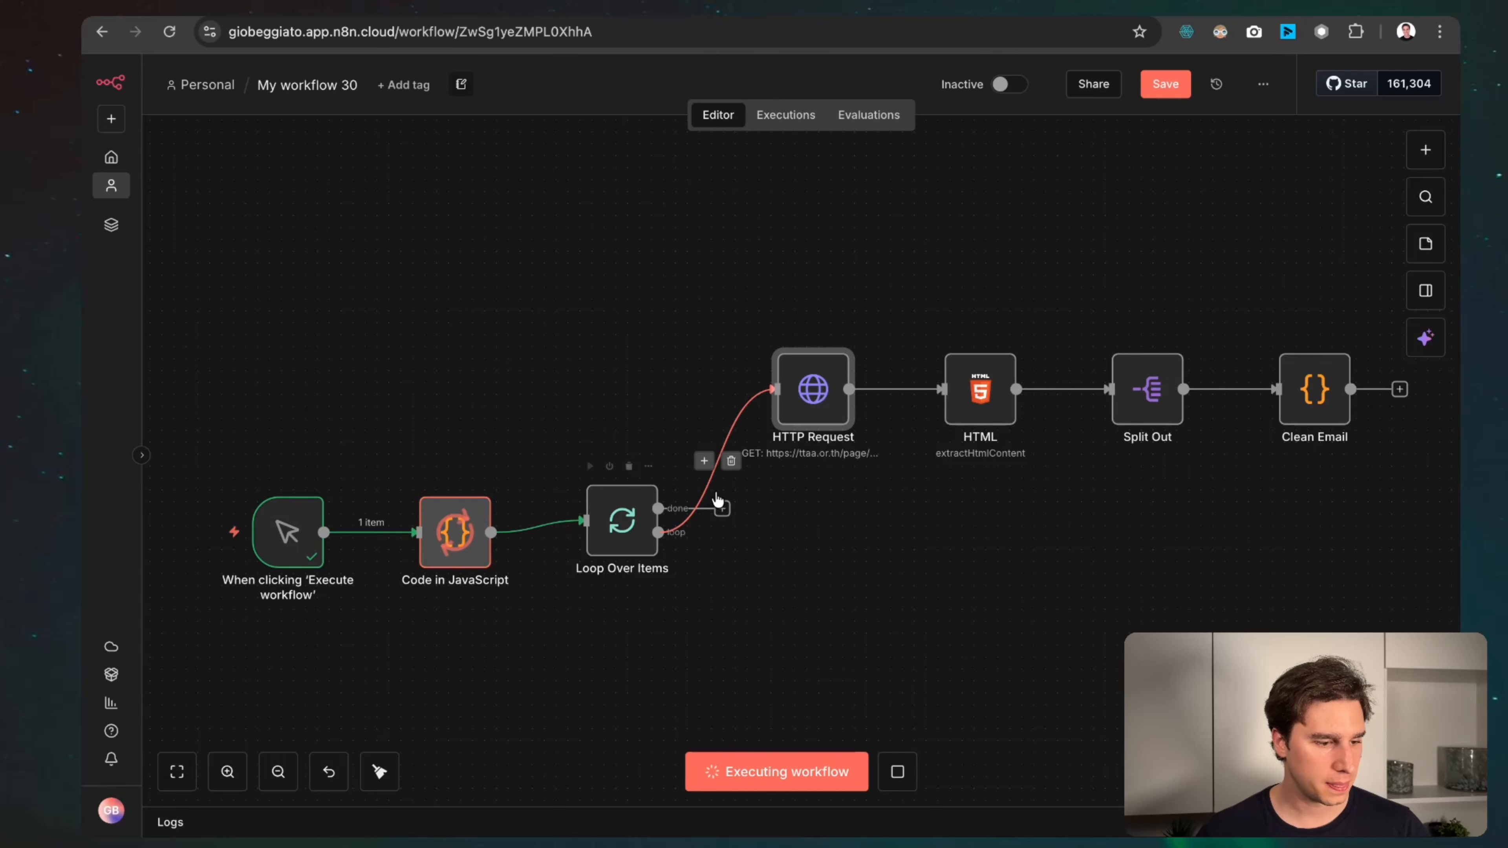
Replace the fixed page number at the end of the HTTP Request URL with the loop item's {{ $json.number }} expression.
double_click(818, 405)
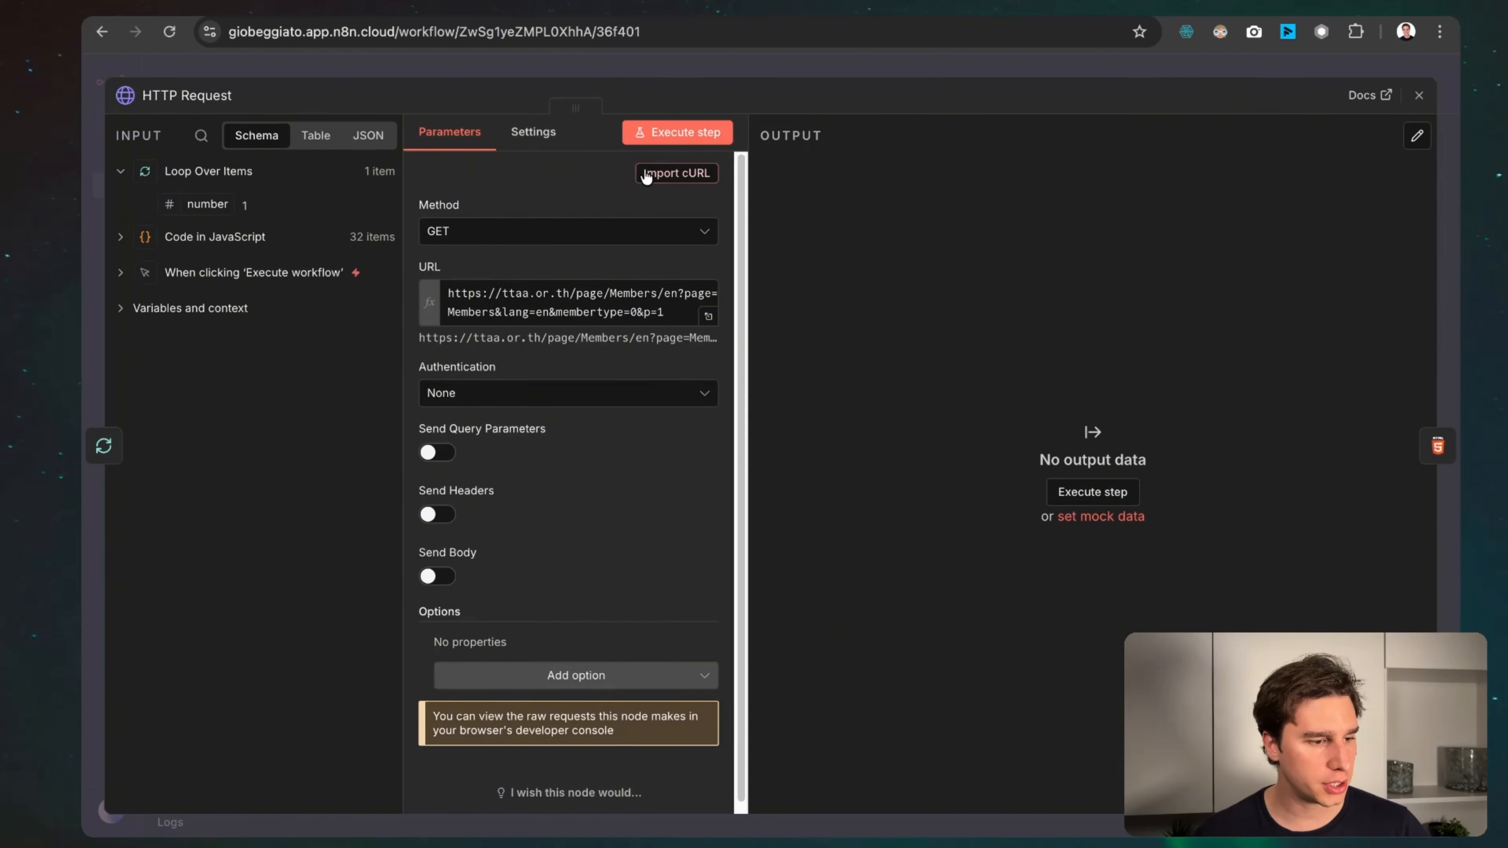
left_click(709, 317)
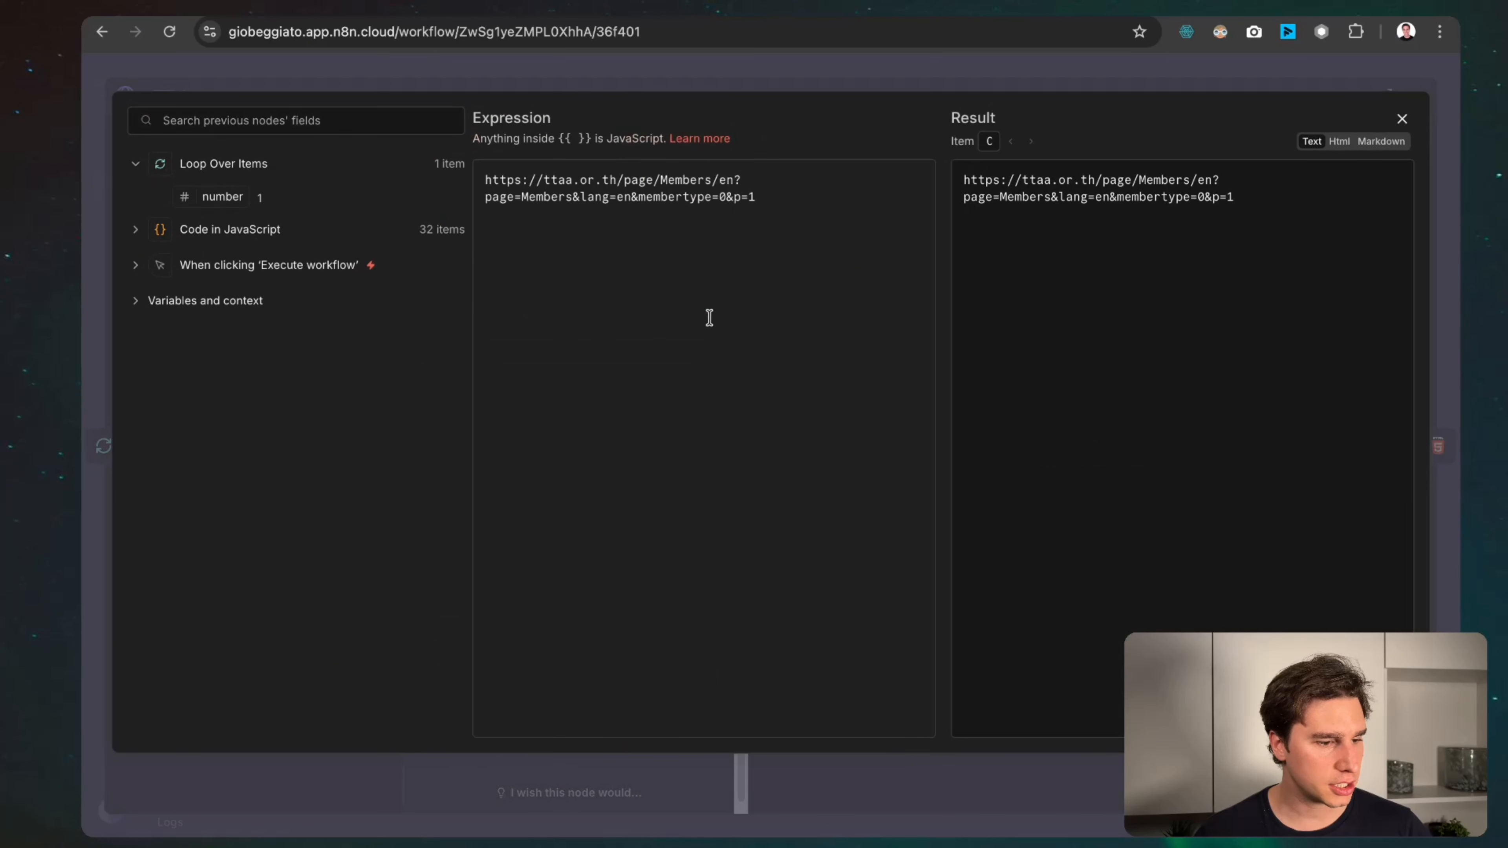
left_click(774, 213)
left_click_drag(205, 203, 769, 208)
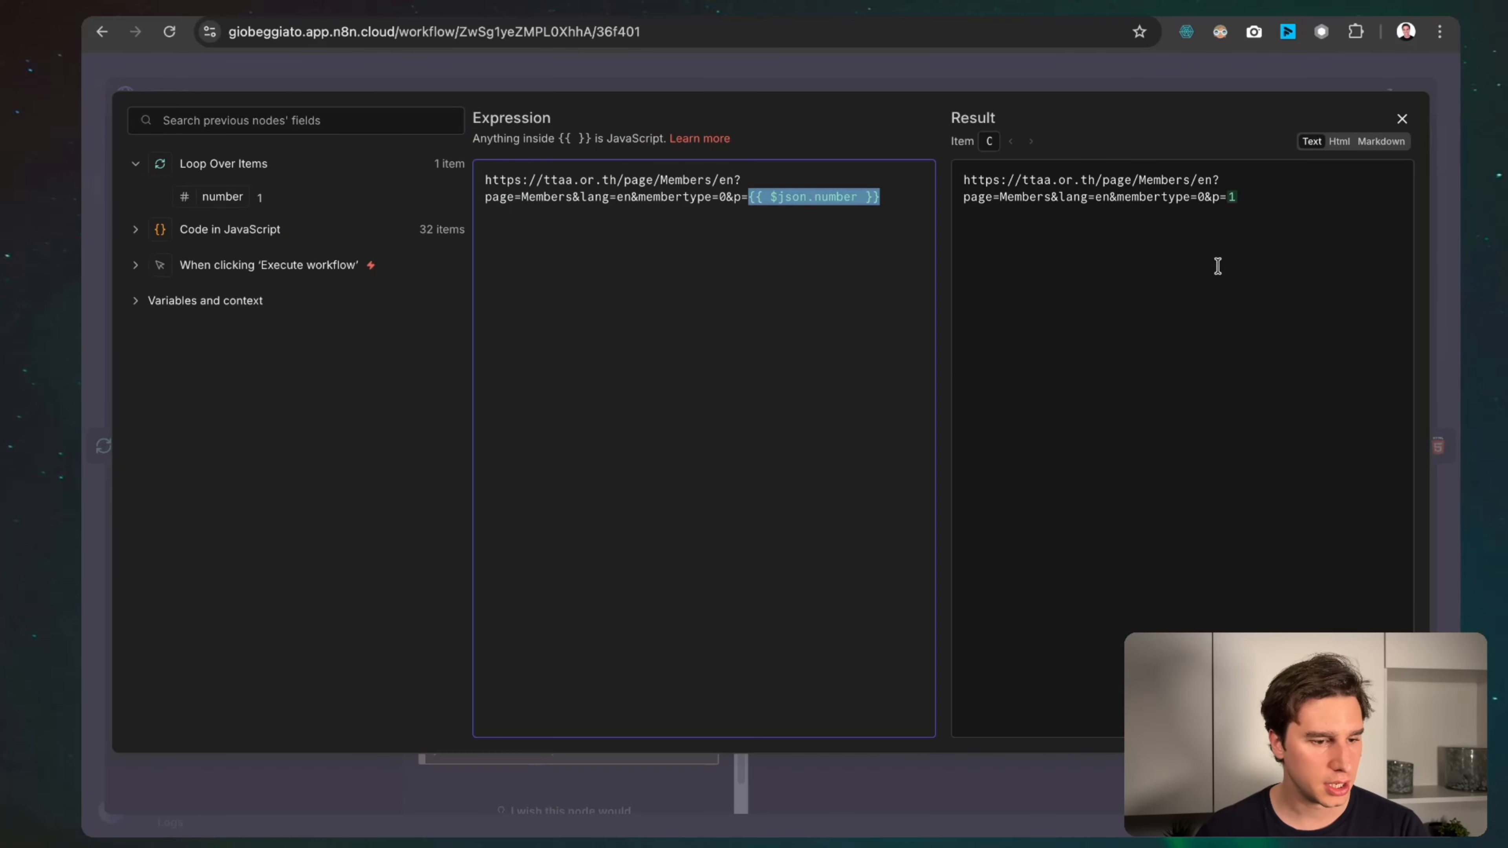
left_click_drag(1236, 197, 973, 185)
left_click(851, 76)
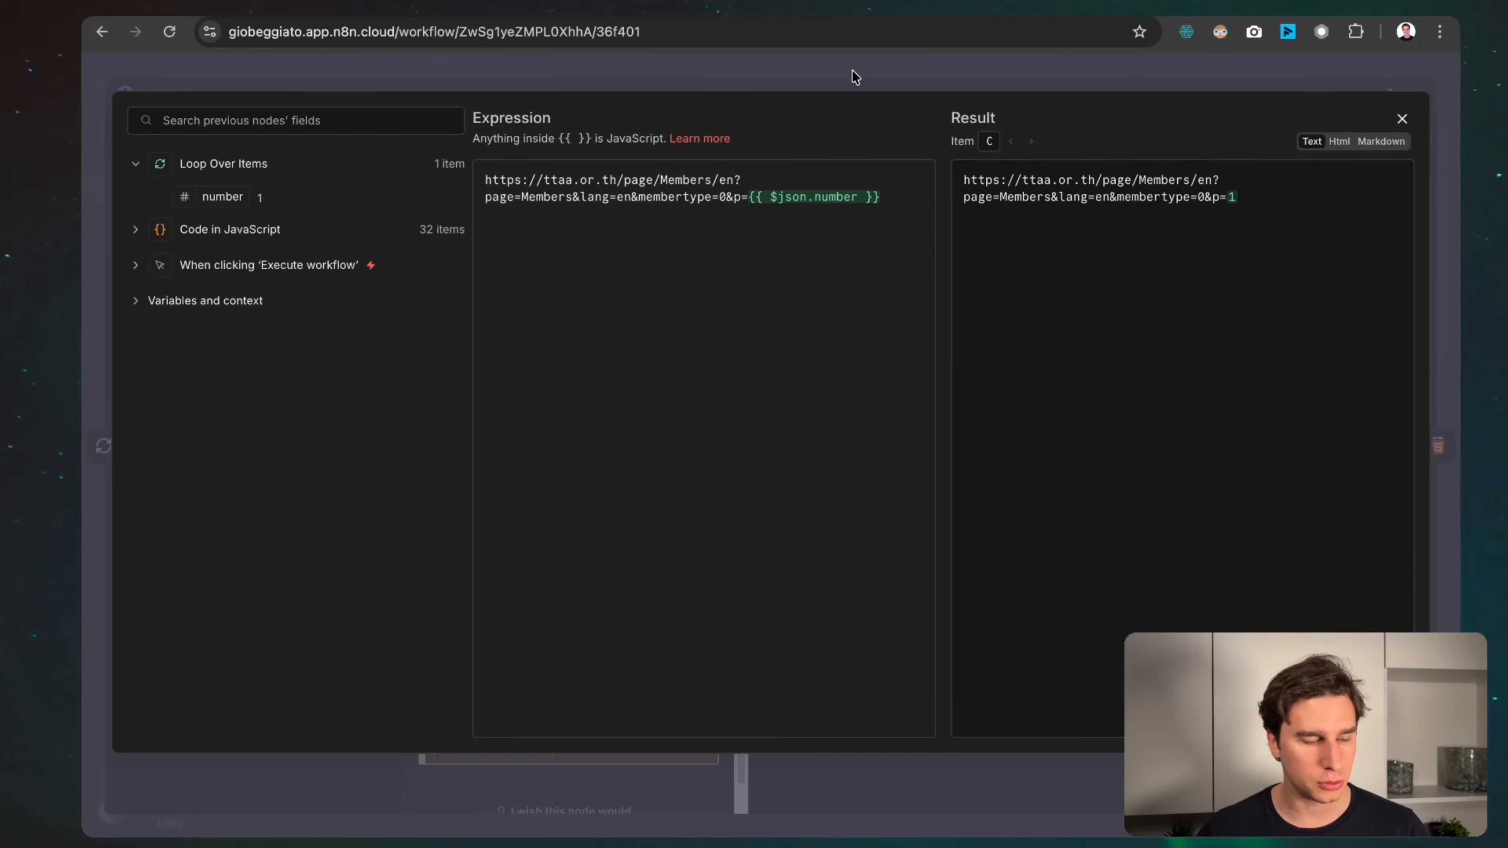
left_click(903, 70)
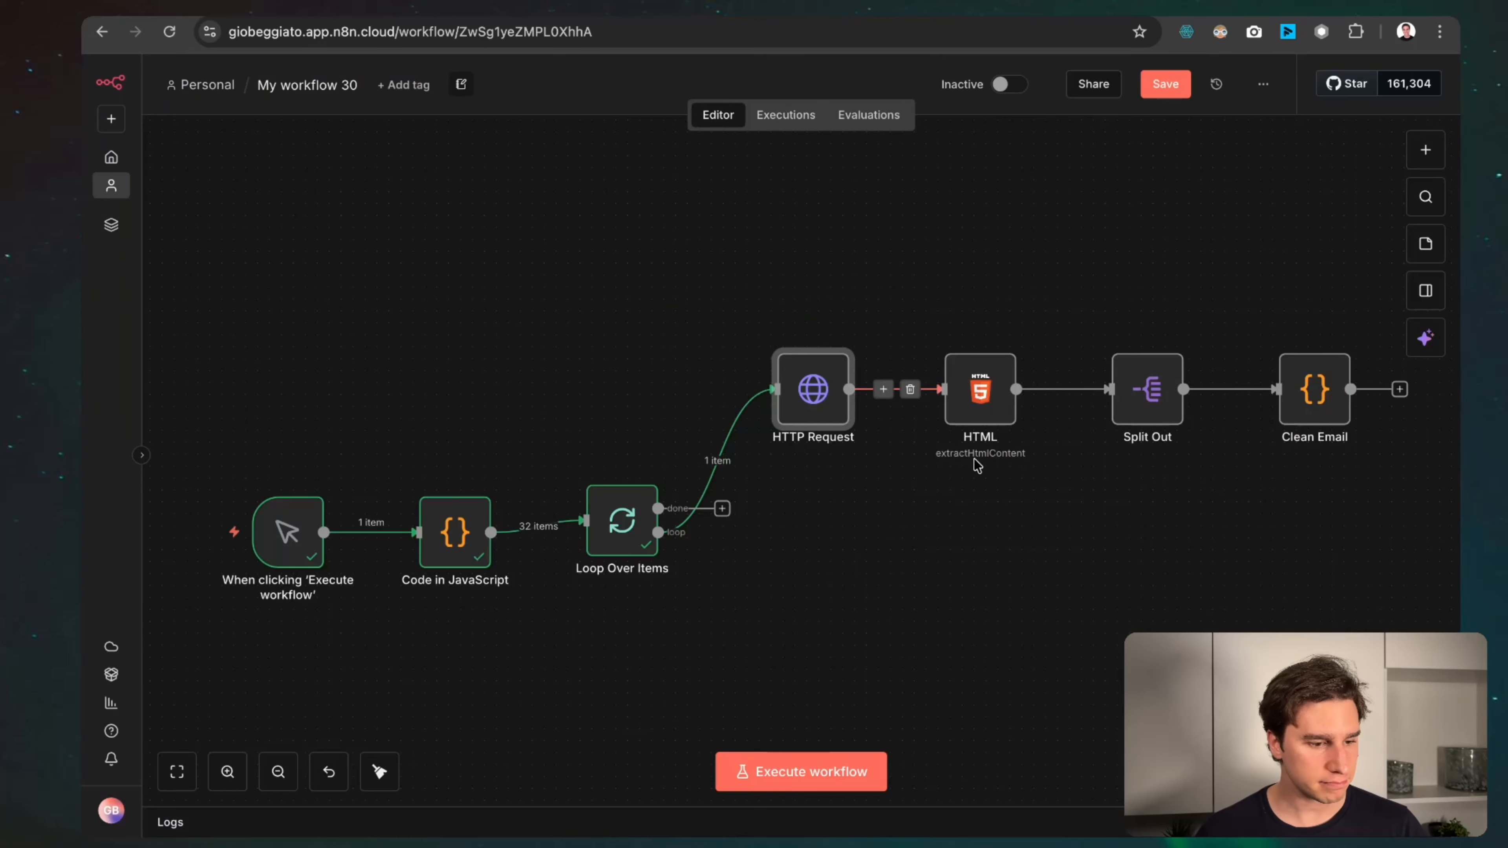
Connect the Clean Email output back to the Loop Over Items input, and tidy up the canvas layout.
left_click_drag(1396, 394, 598, 654)
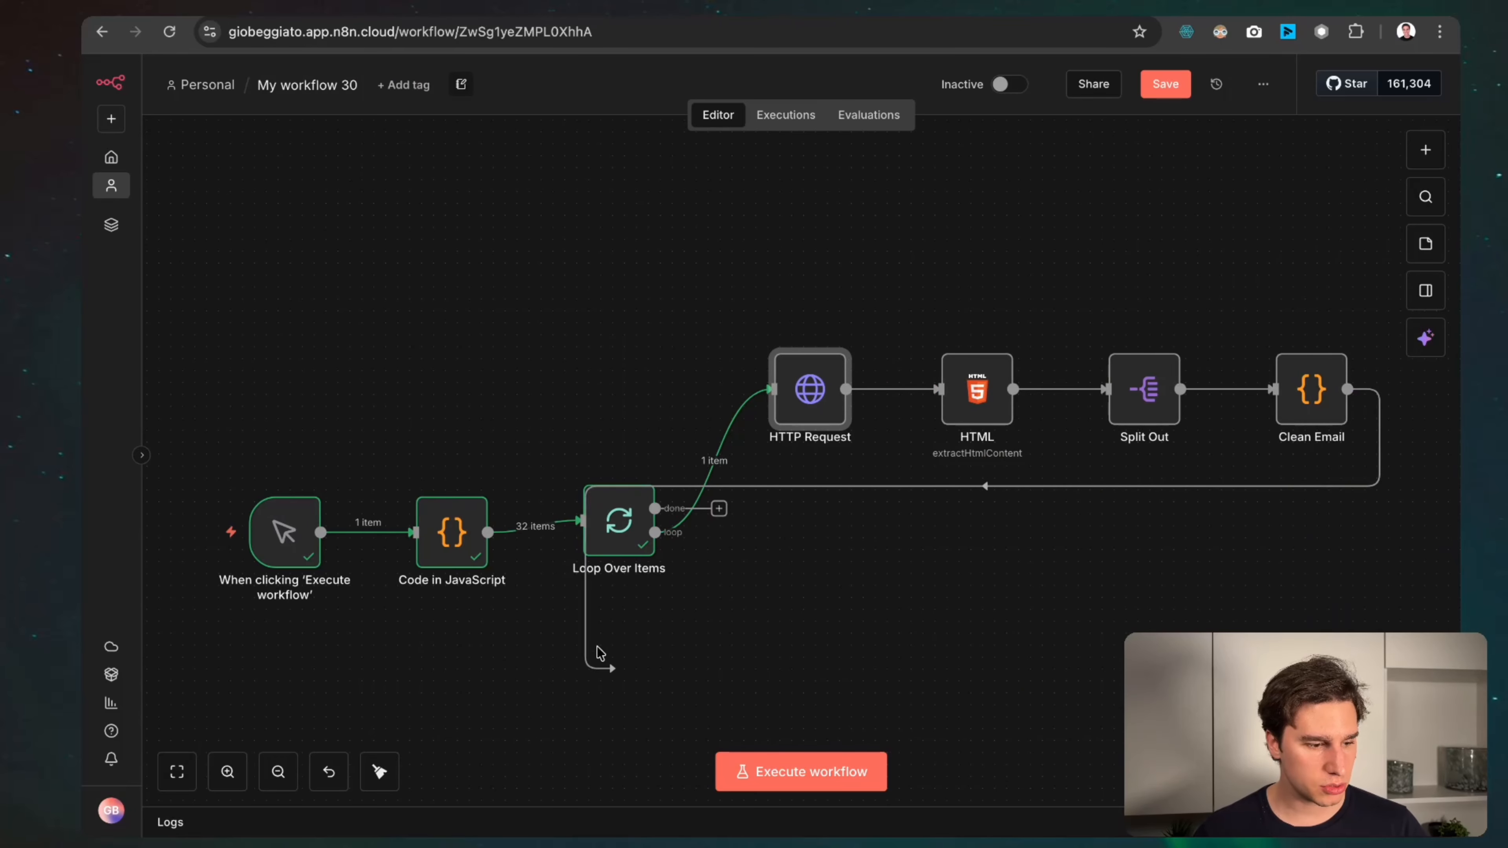
left_click_drag(578, 533, 580, 525)
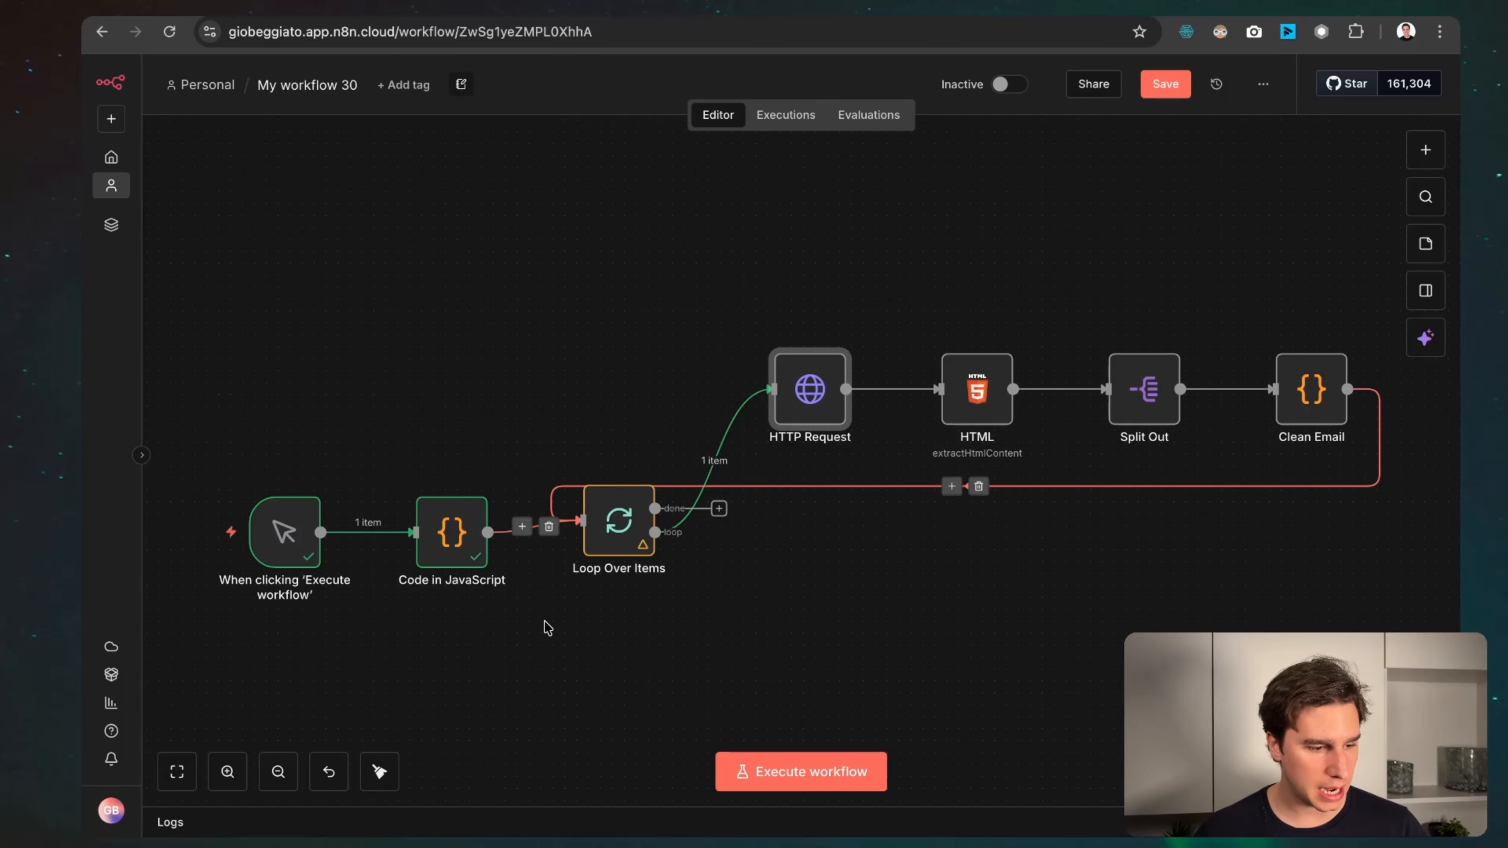
left_click(173, 776)
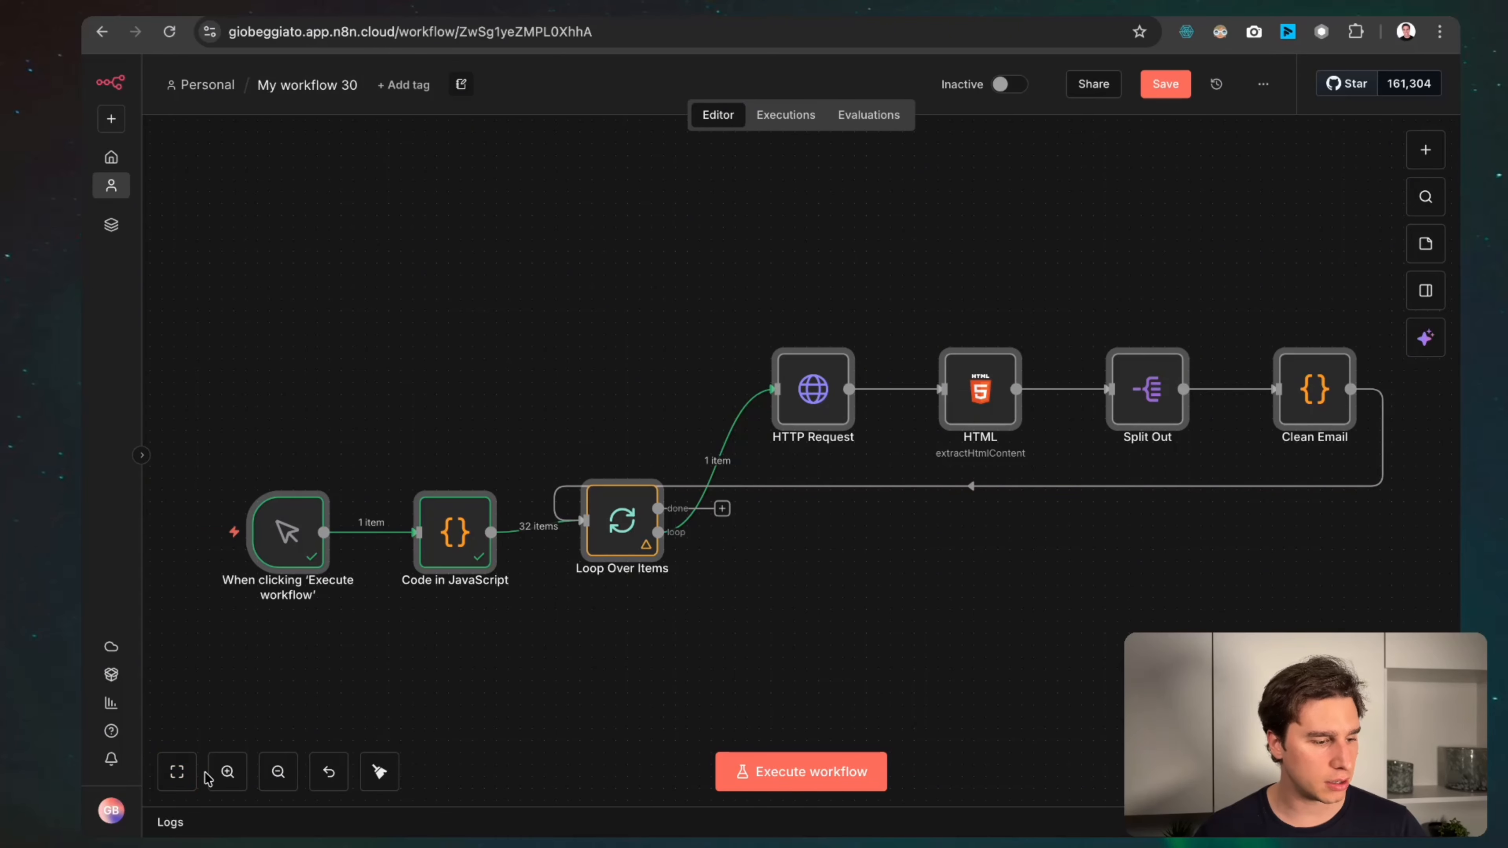
left_click(379, 772)
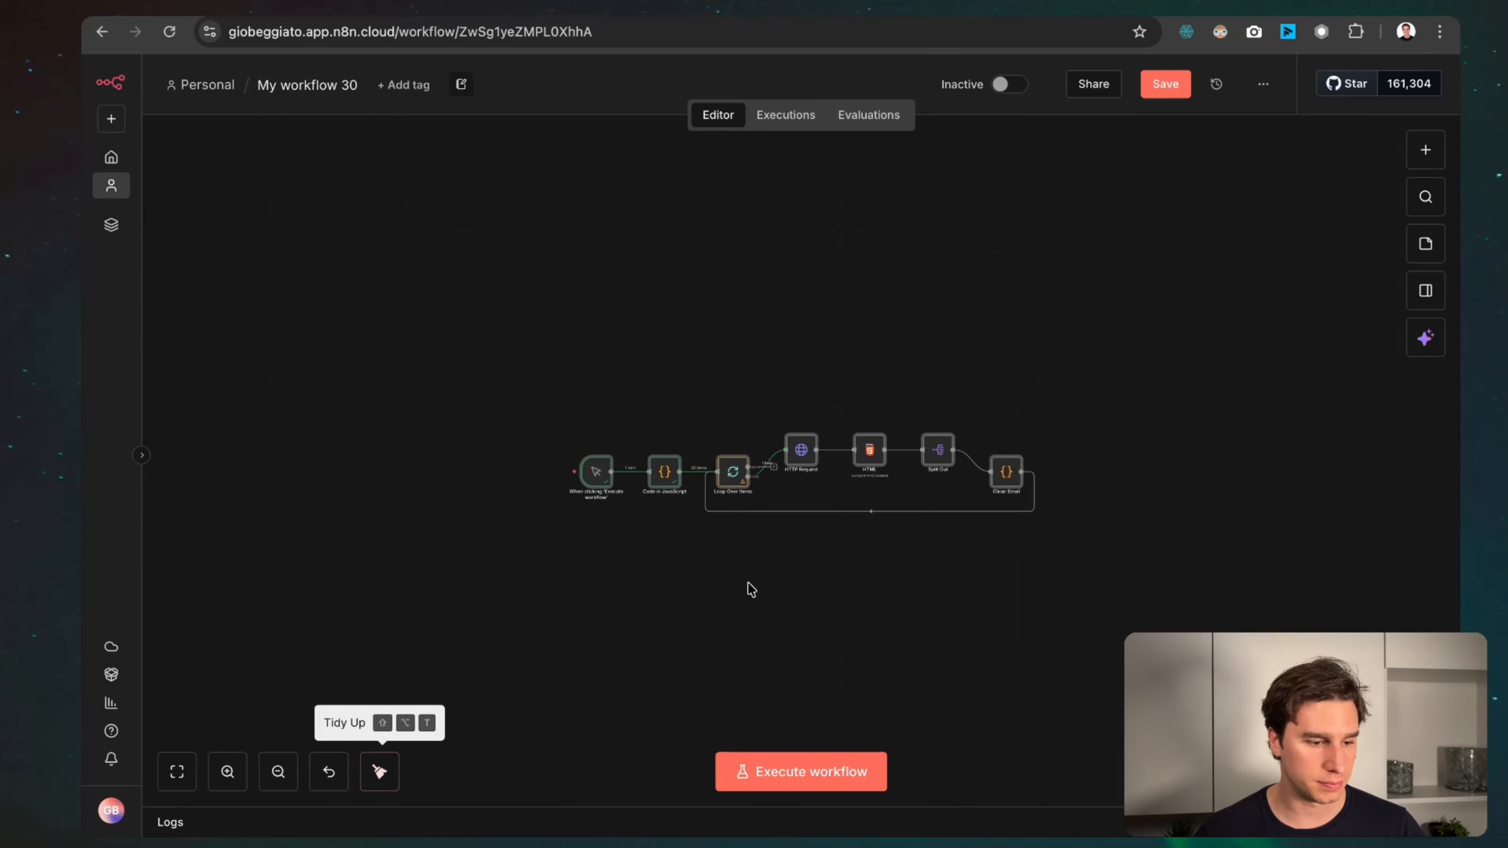
left_click(183, 770)
left_click(885, 656)
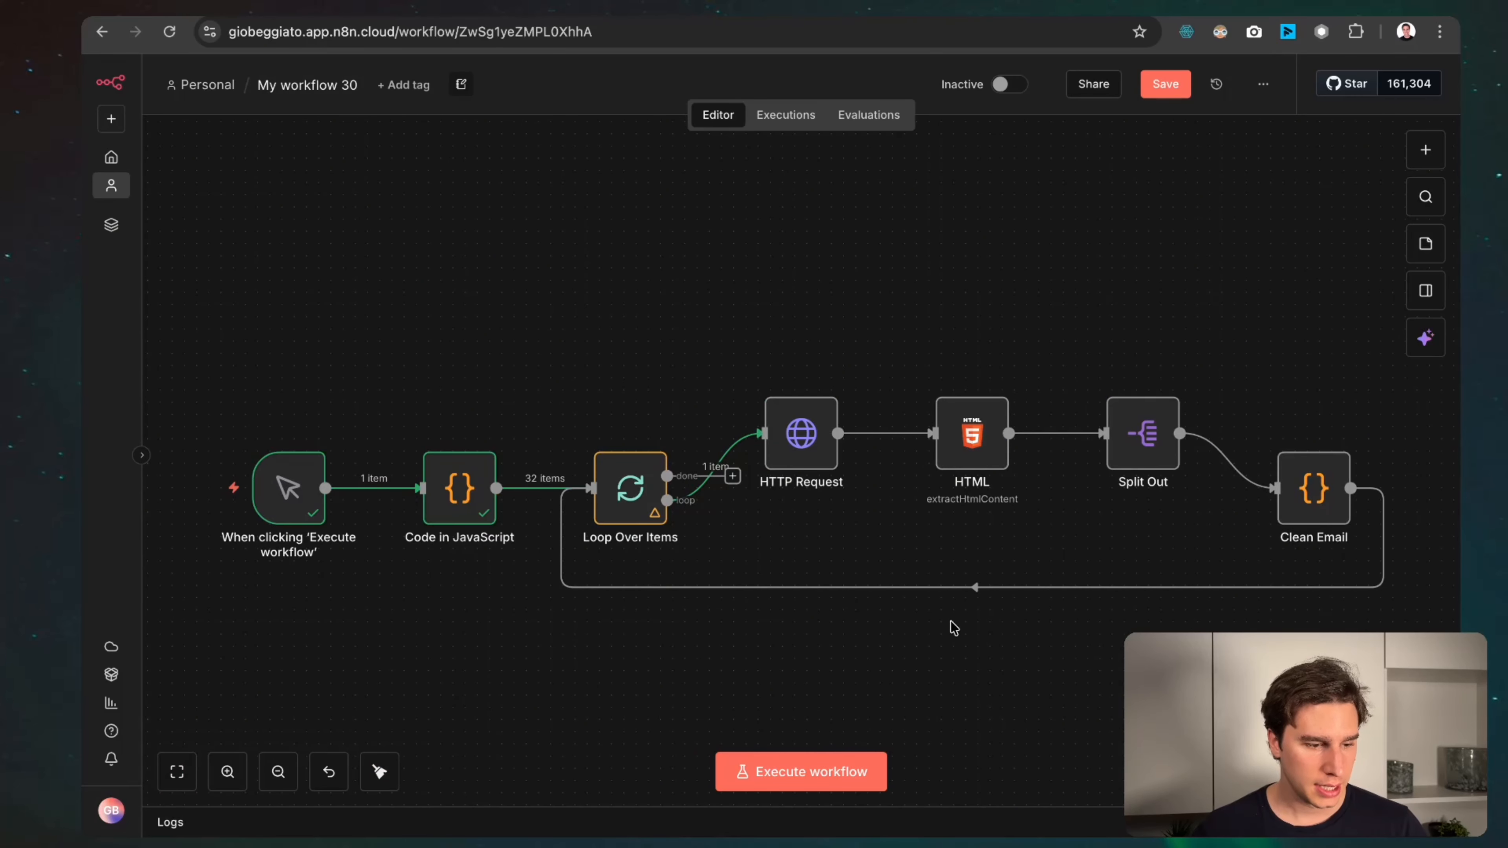
Insert a Limit node between Code in JavaScript and Loop Over Items, keeping the first 2 items.
left_click_drag(215, 396, 539, 596)
left_click_drag(475, 482, 370, 473)
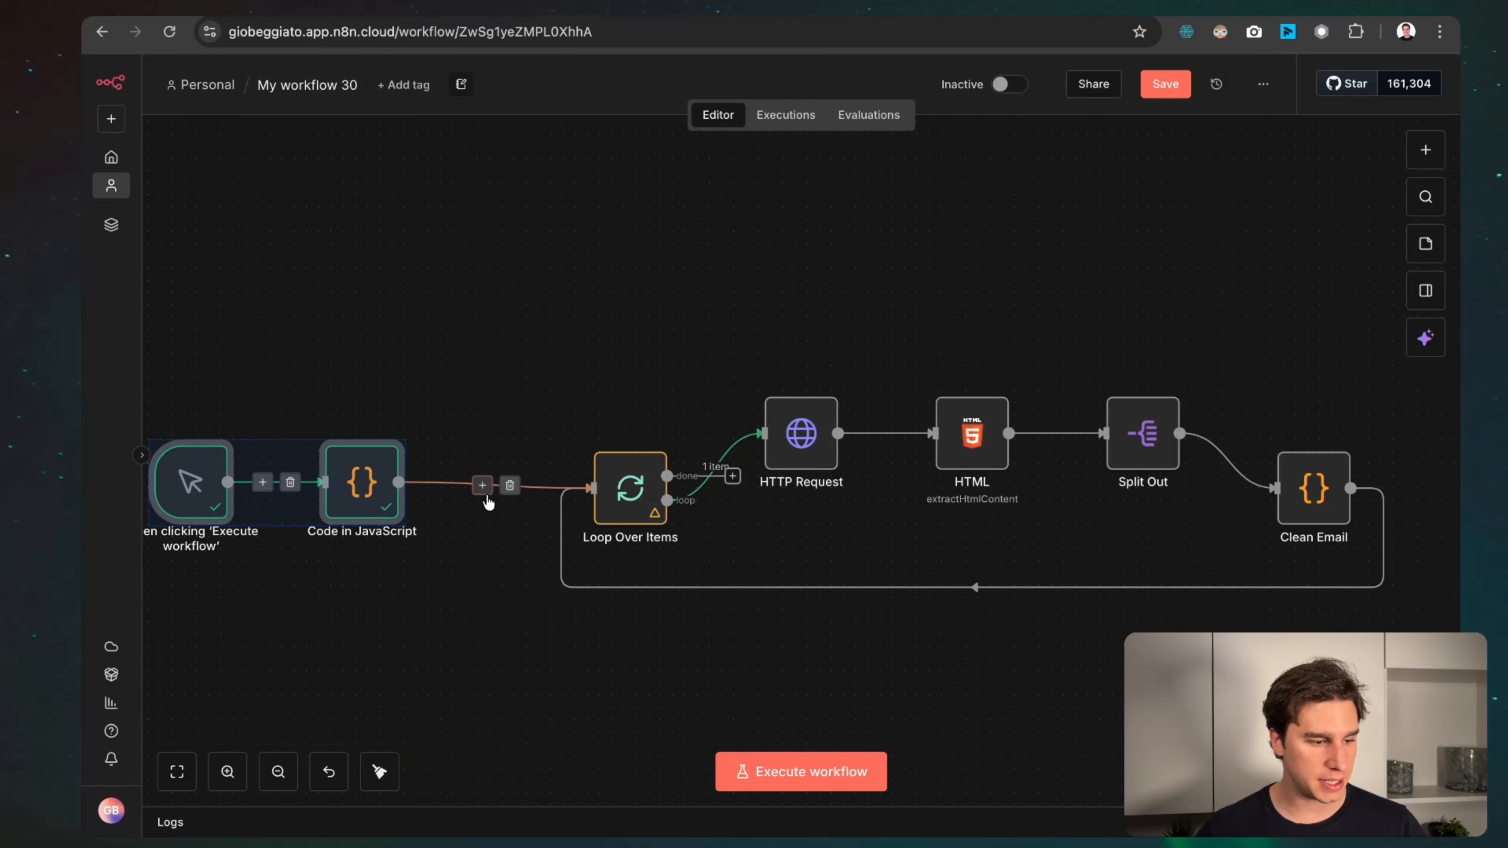
left_click(482, 485)
type("limit")
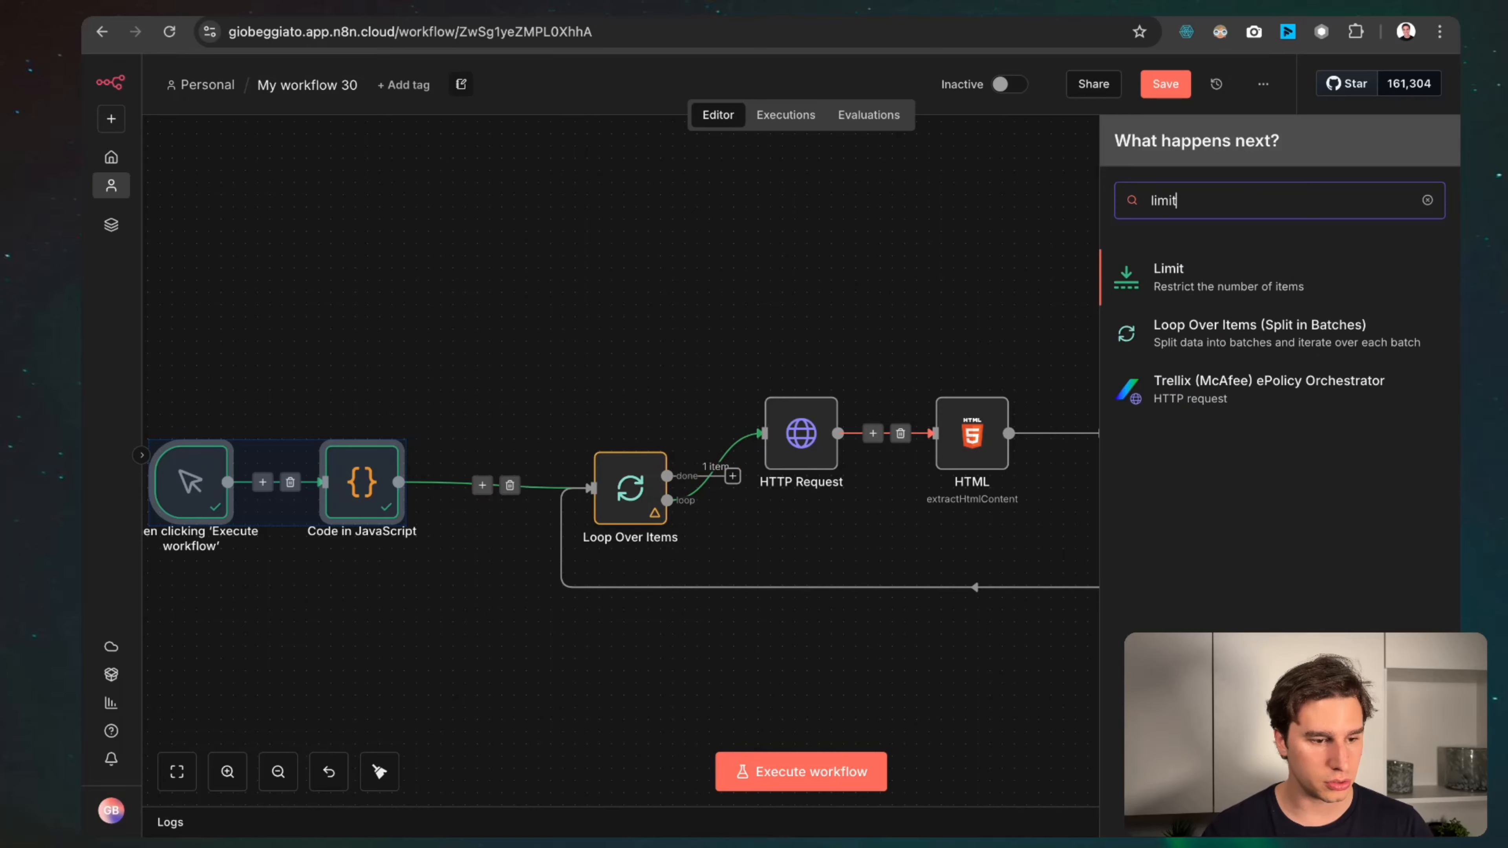
left_click(1165, 282)
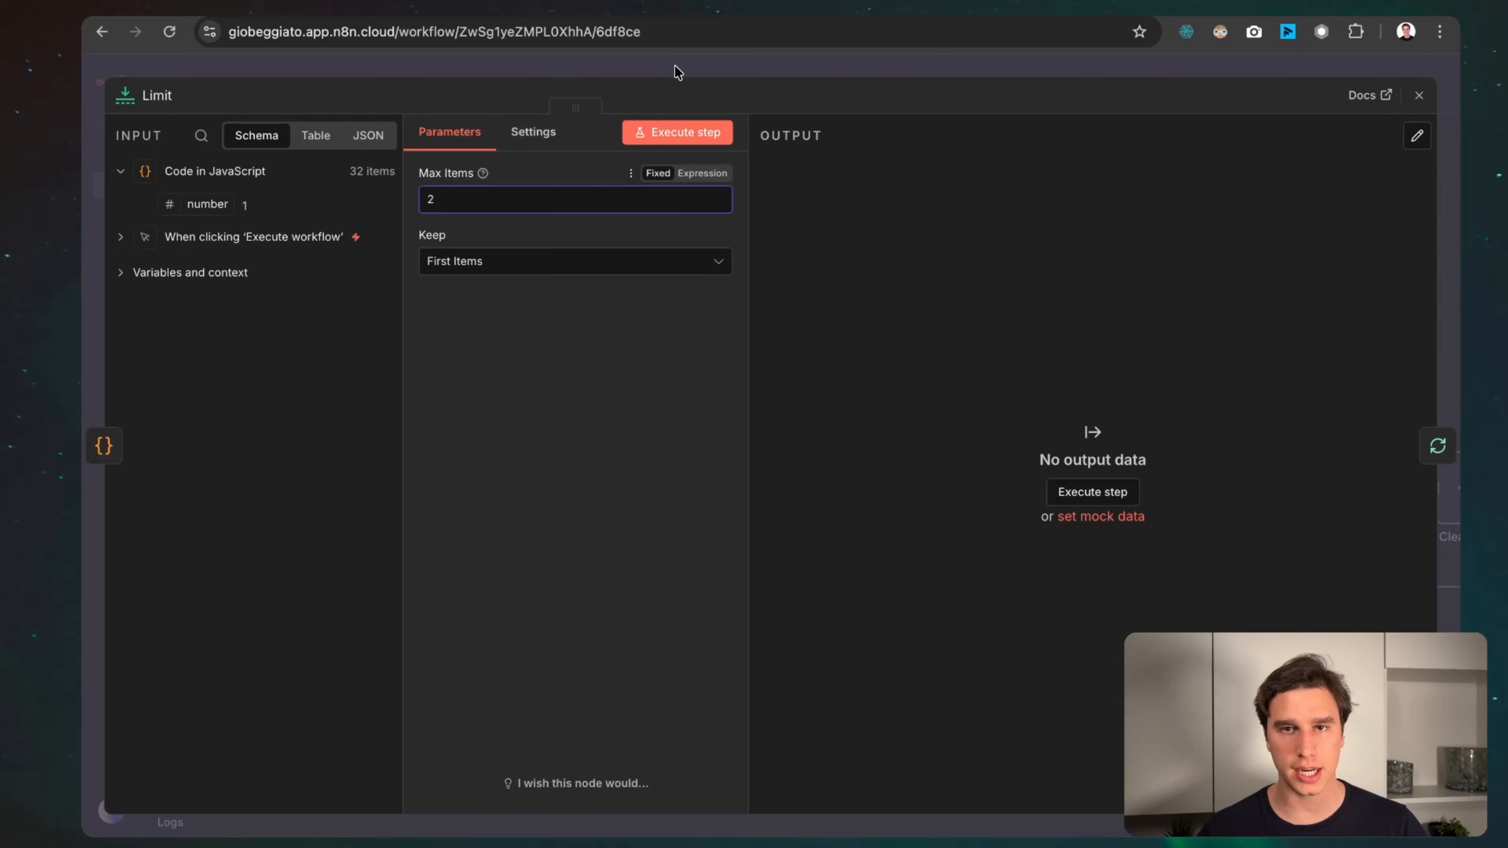
left_click(750, 66)
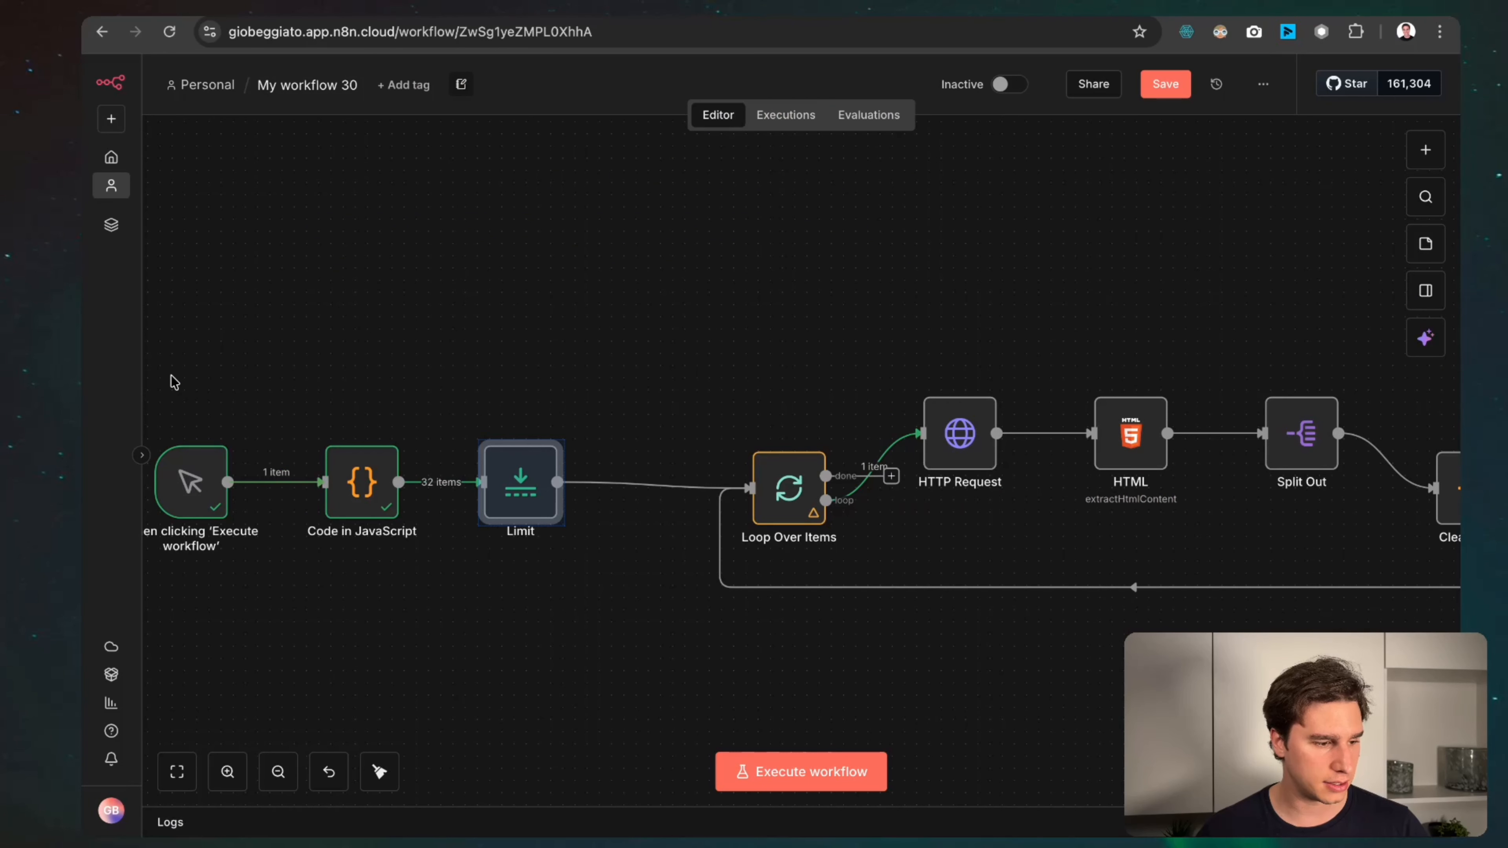
Space the trigger, Code in JavaScript and Limit nodes evenly in a row before the loop node, and save the workflow.
left_click_drag(172, 377, 571, 556)
key("shift+alt+t")
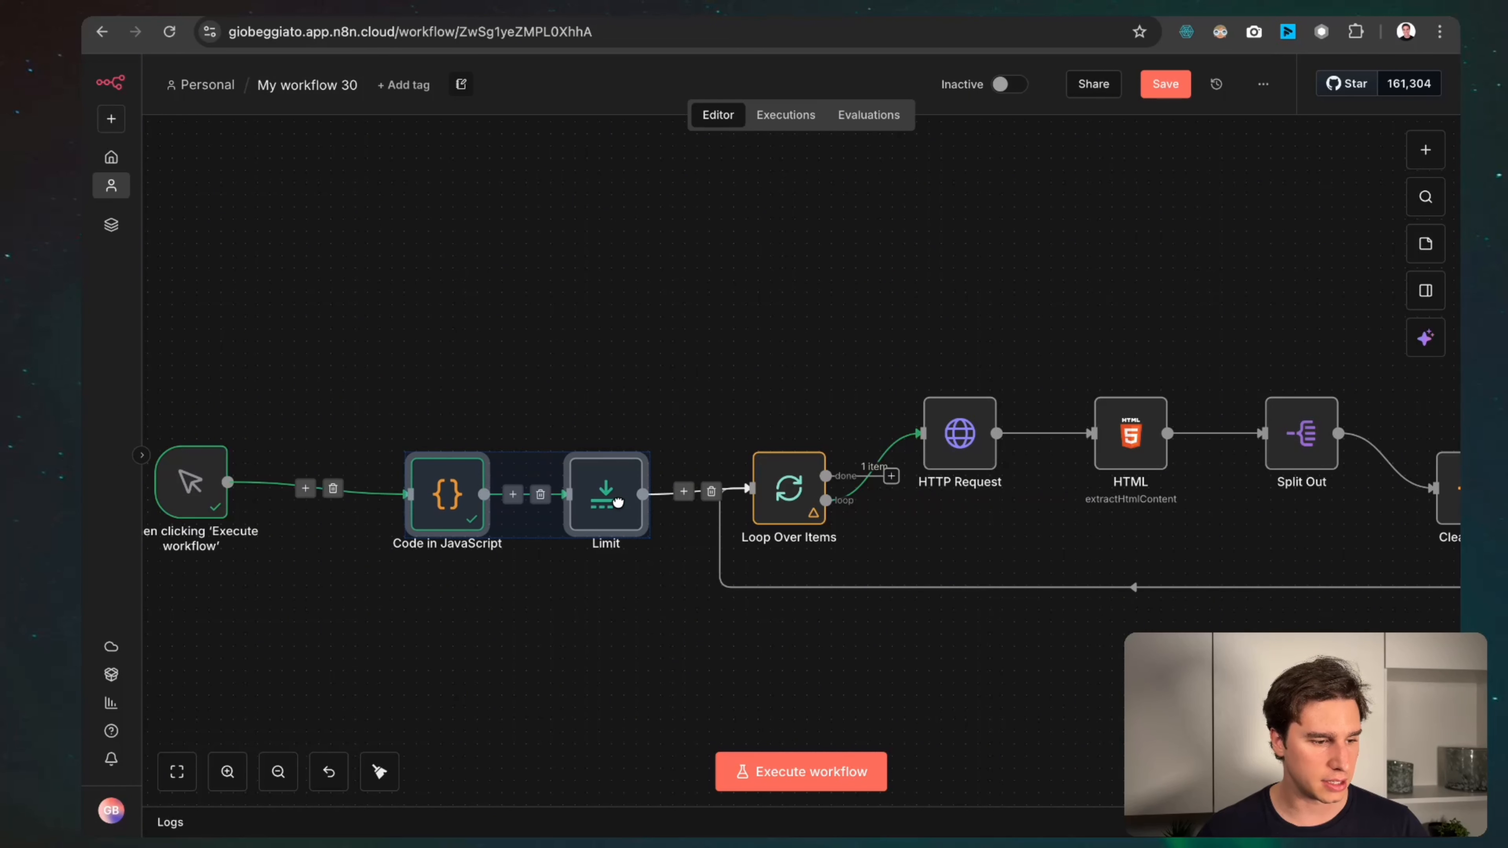
left_click_drag(254, 480, 352, 492)
left_click_drag(451, 516, 455, 512)
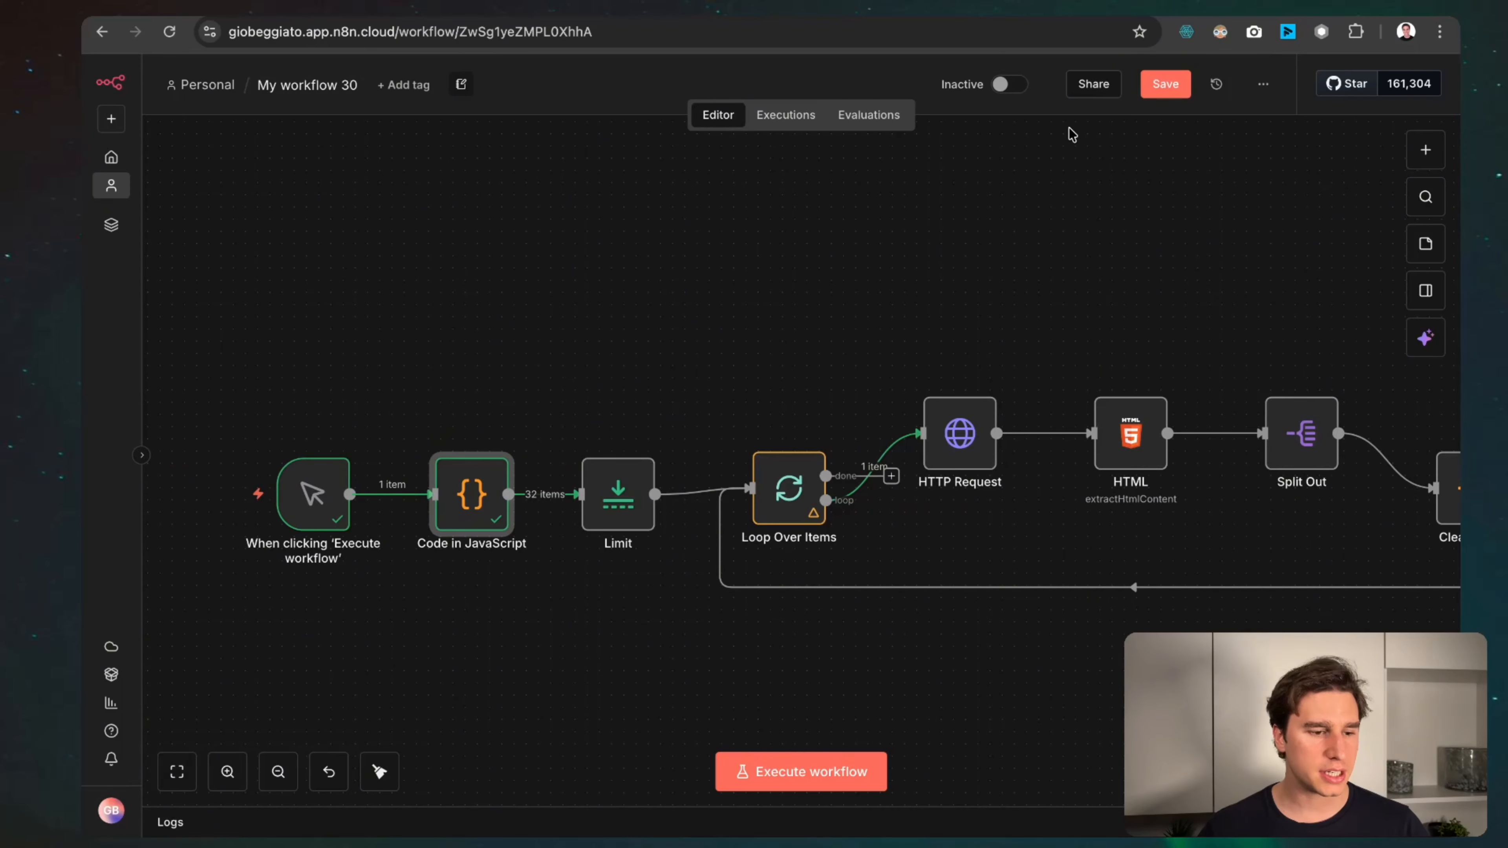
left_click(1165, 84)
Move the Loop Over Items, HTTP Request, HTML, Split Out and Clean Email nodes closer together.
scroll(825, 379, "right", 2)
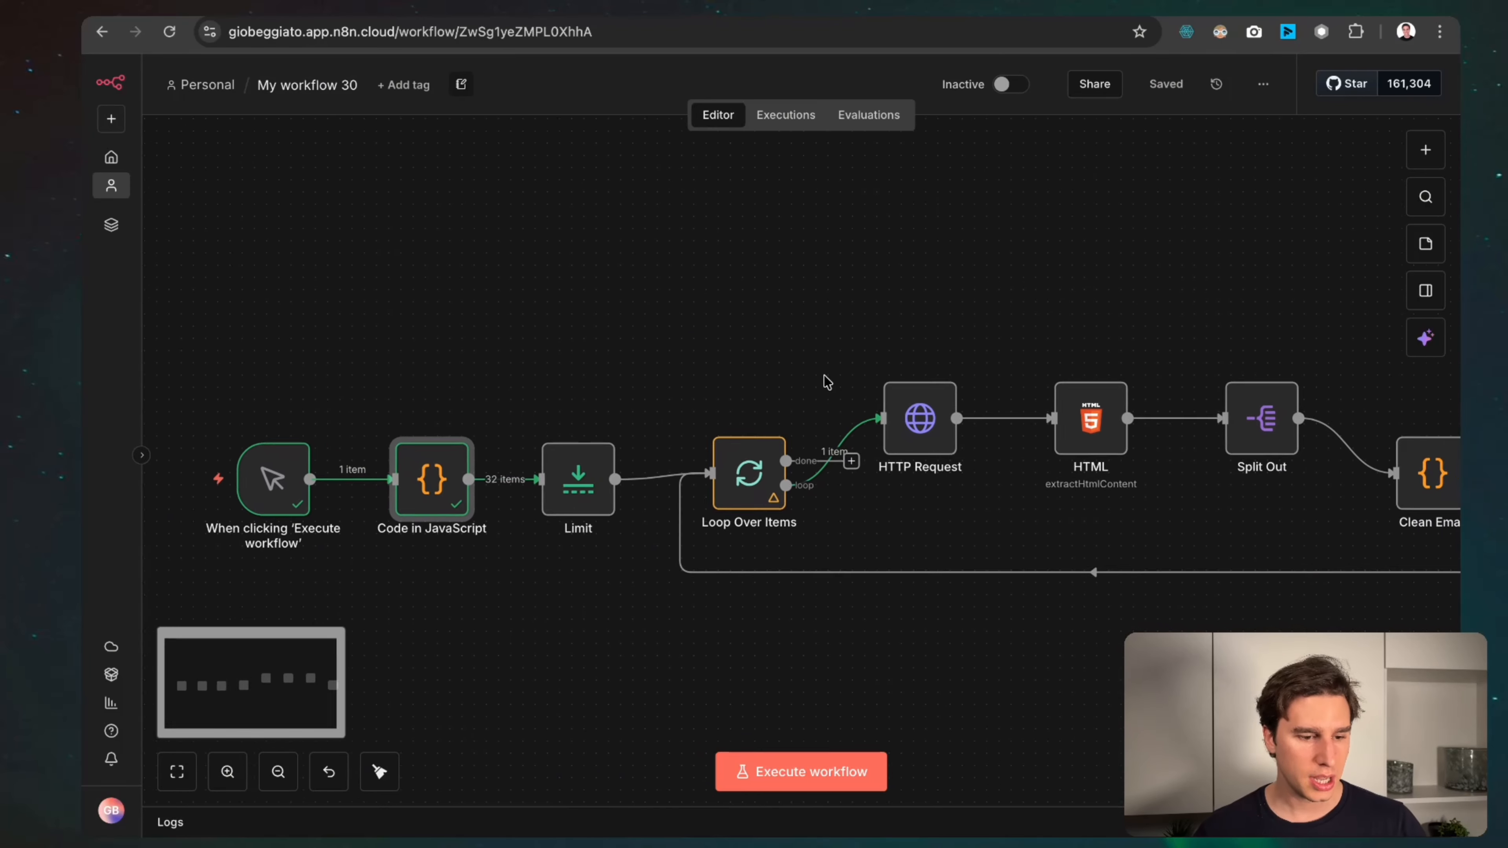
scroll(827, 381, "right", 2)
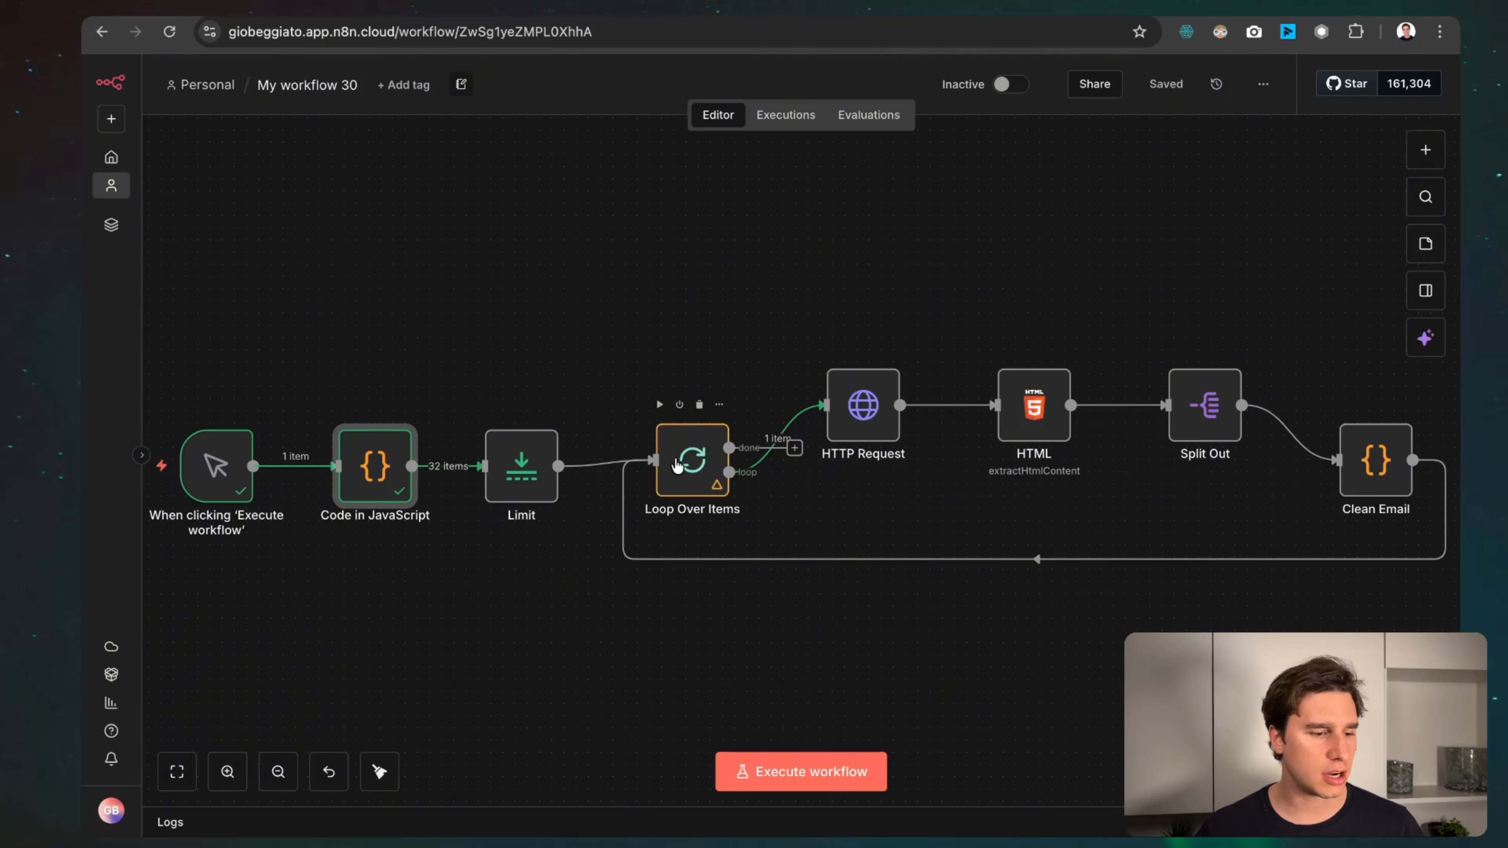
left_click_drag(679, 464, 642, 469)
left_click_drag(837, 404, 799, 404)
left_click_drag(1032, 406, 984, 406)
left_click_drag(1206, 399, 1133, 399)
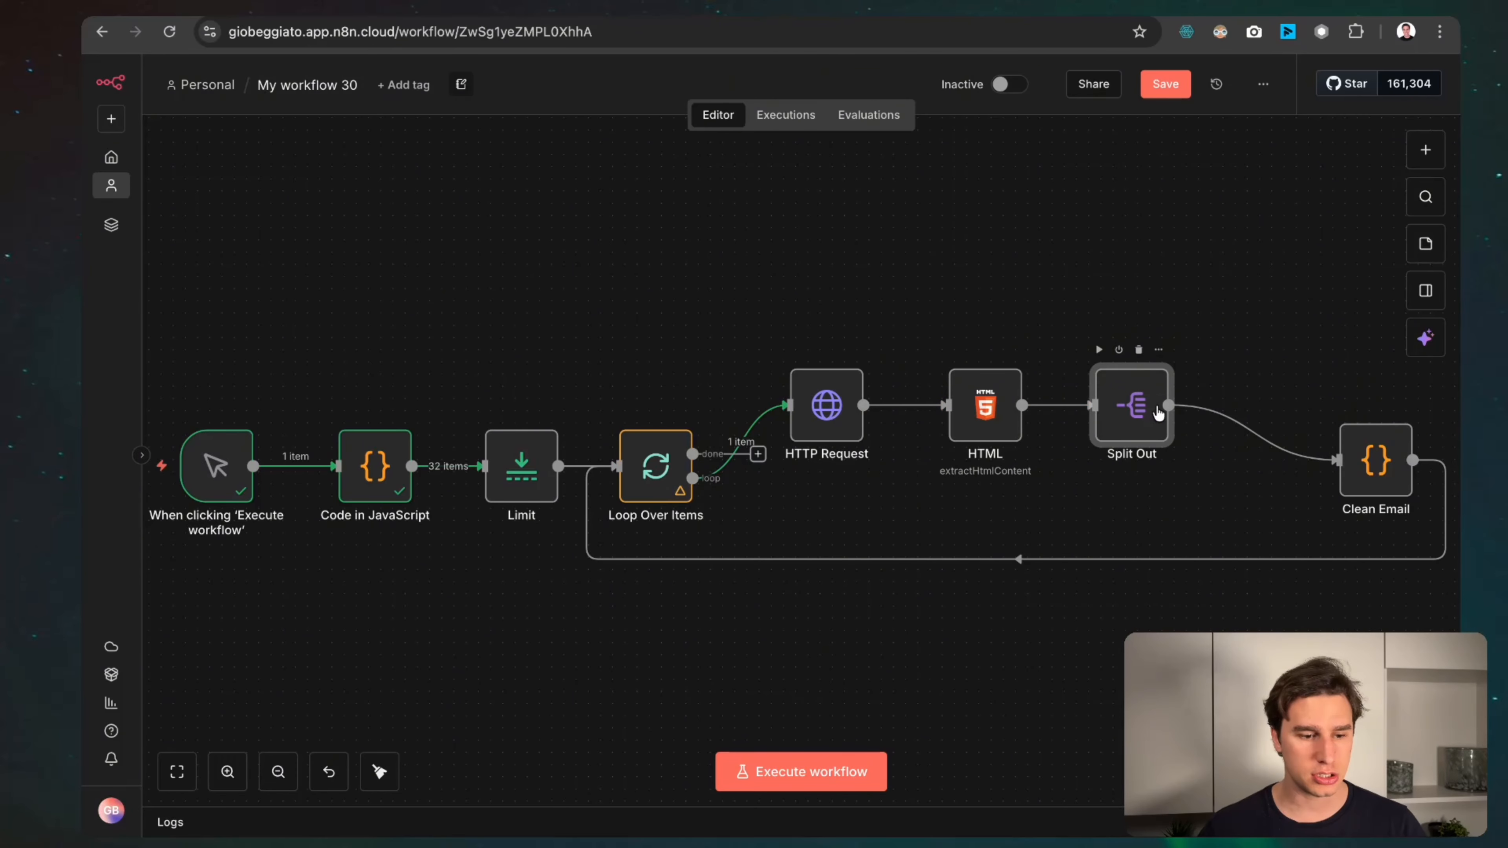
left_click_drag(1402, 464, 1298, 461)
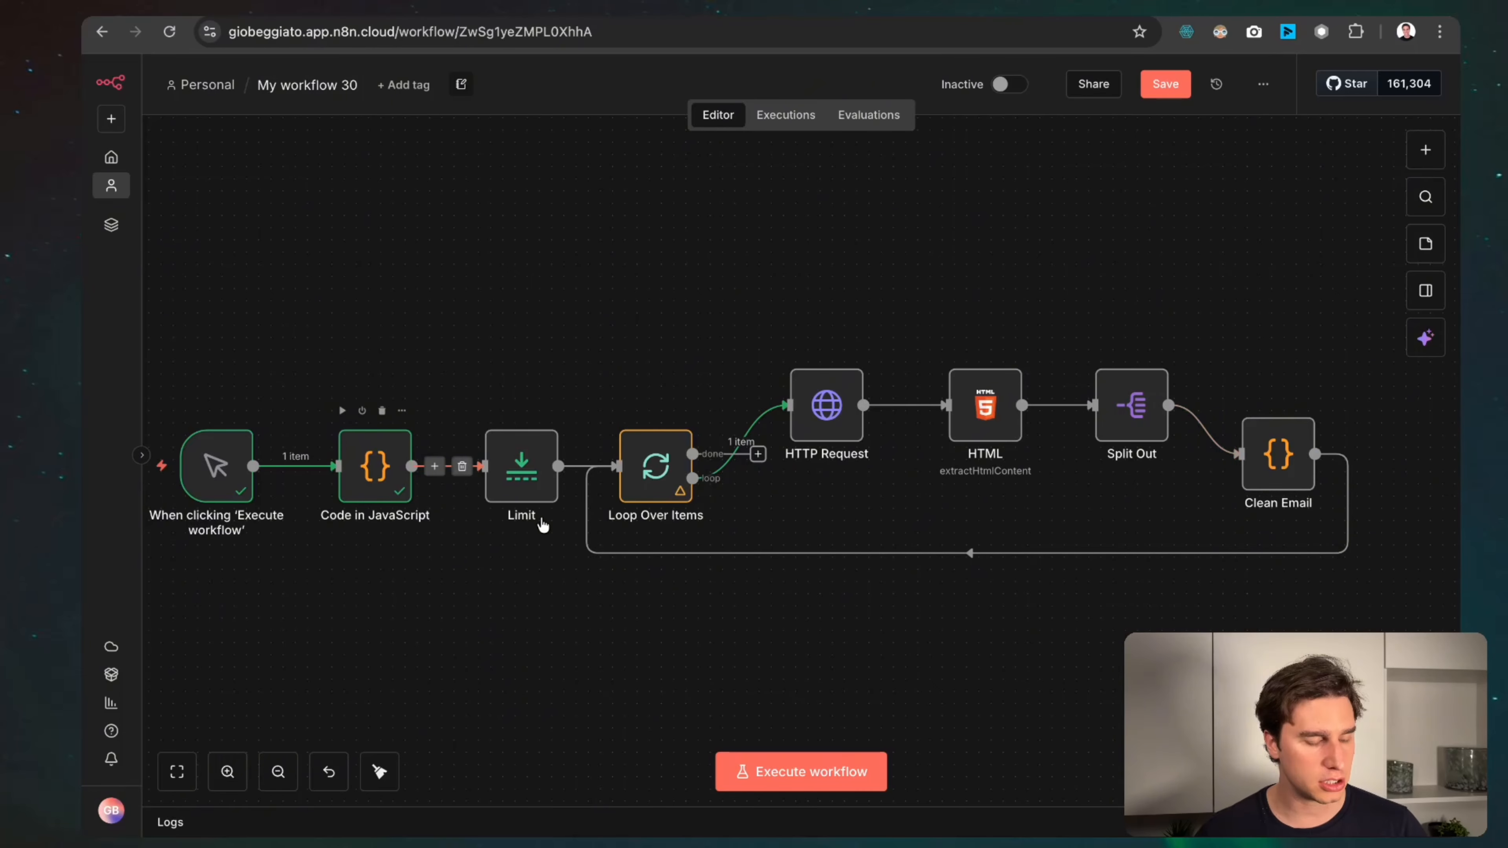
Save the workflow and execute it in full.
left_click(1157, 91)
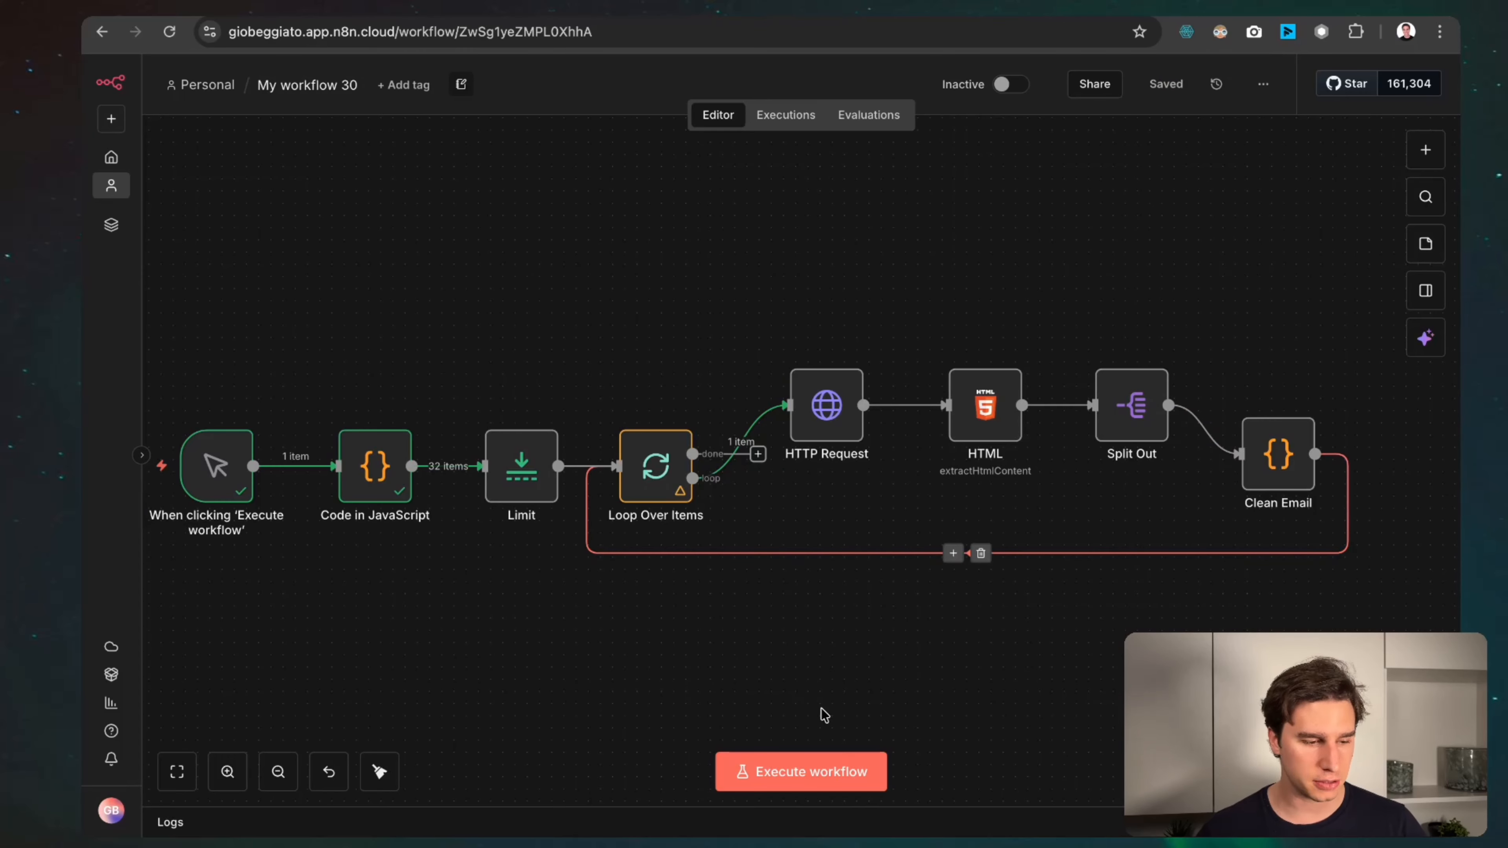
left_click(527, 479)
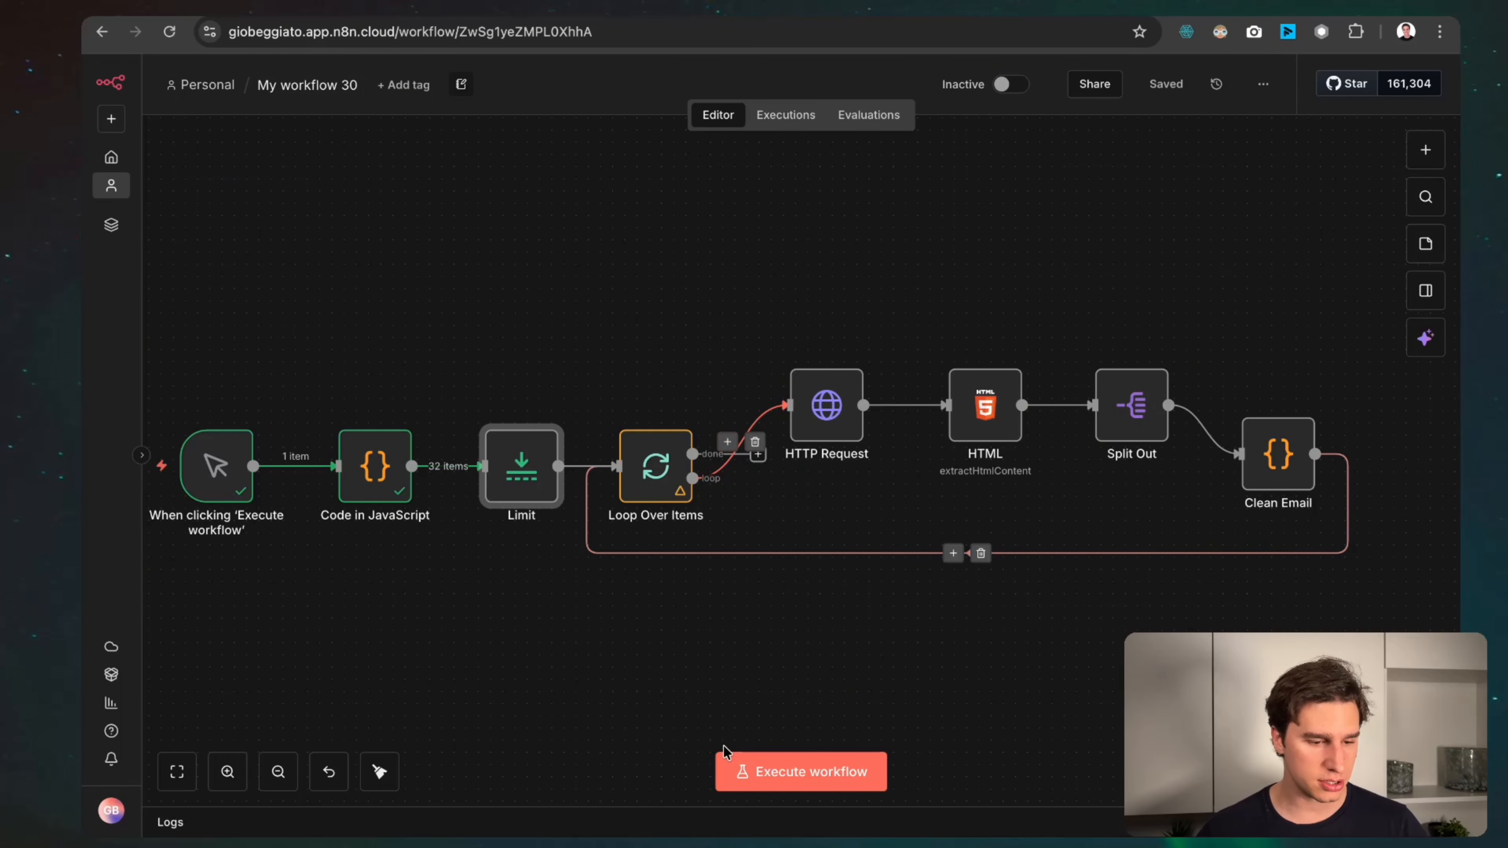
left_click(789, 767)
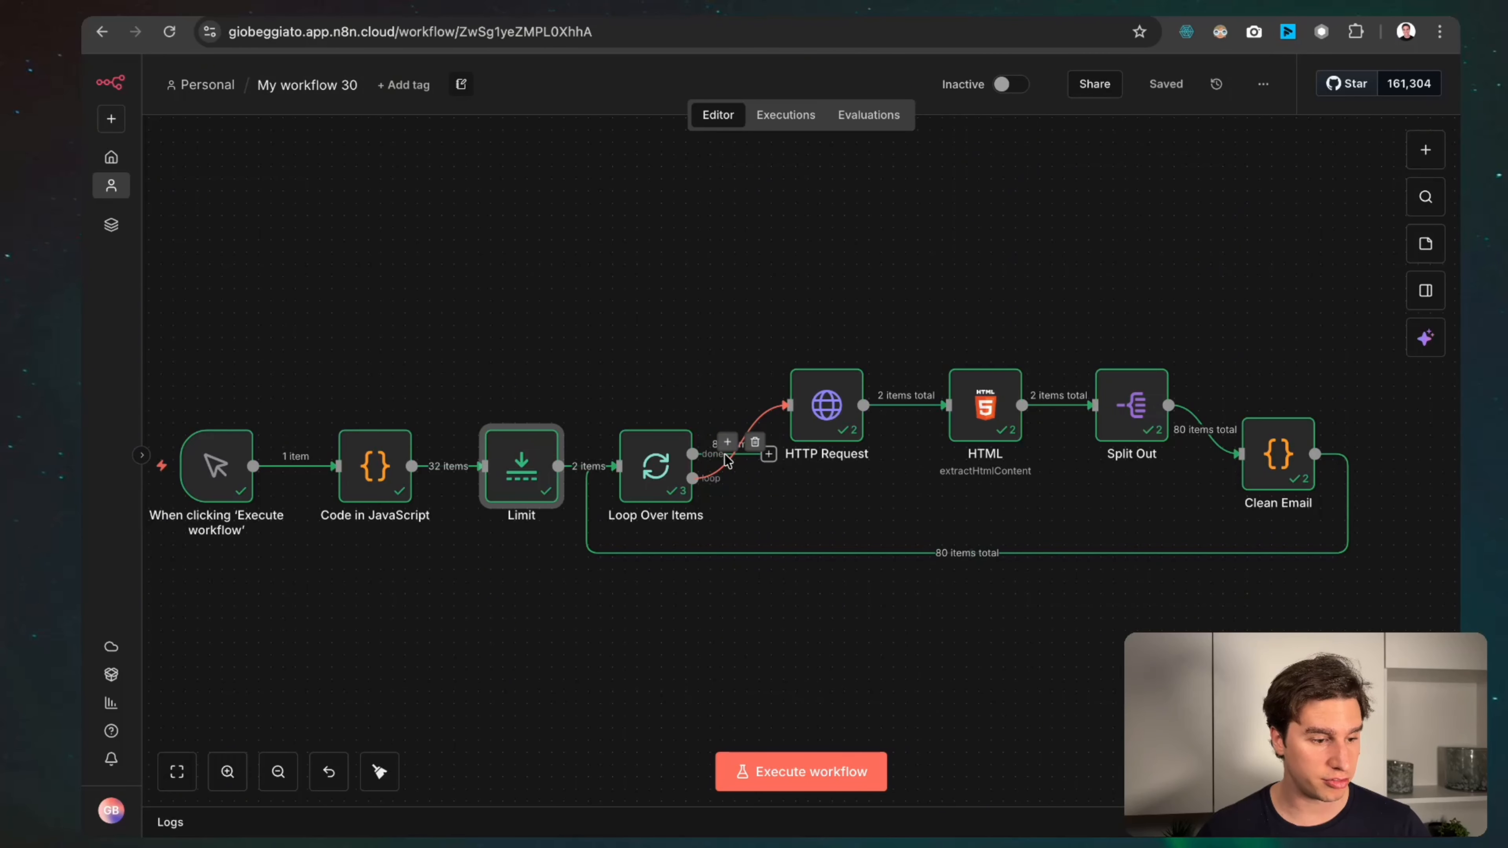
Examine the item counts on the Loop Over Items done and loop outputs and along the rest of the loop.
scroll(861, 491, "up", 5)
scroll(859, 488, "down", 3)
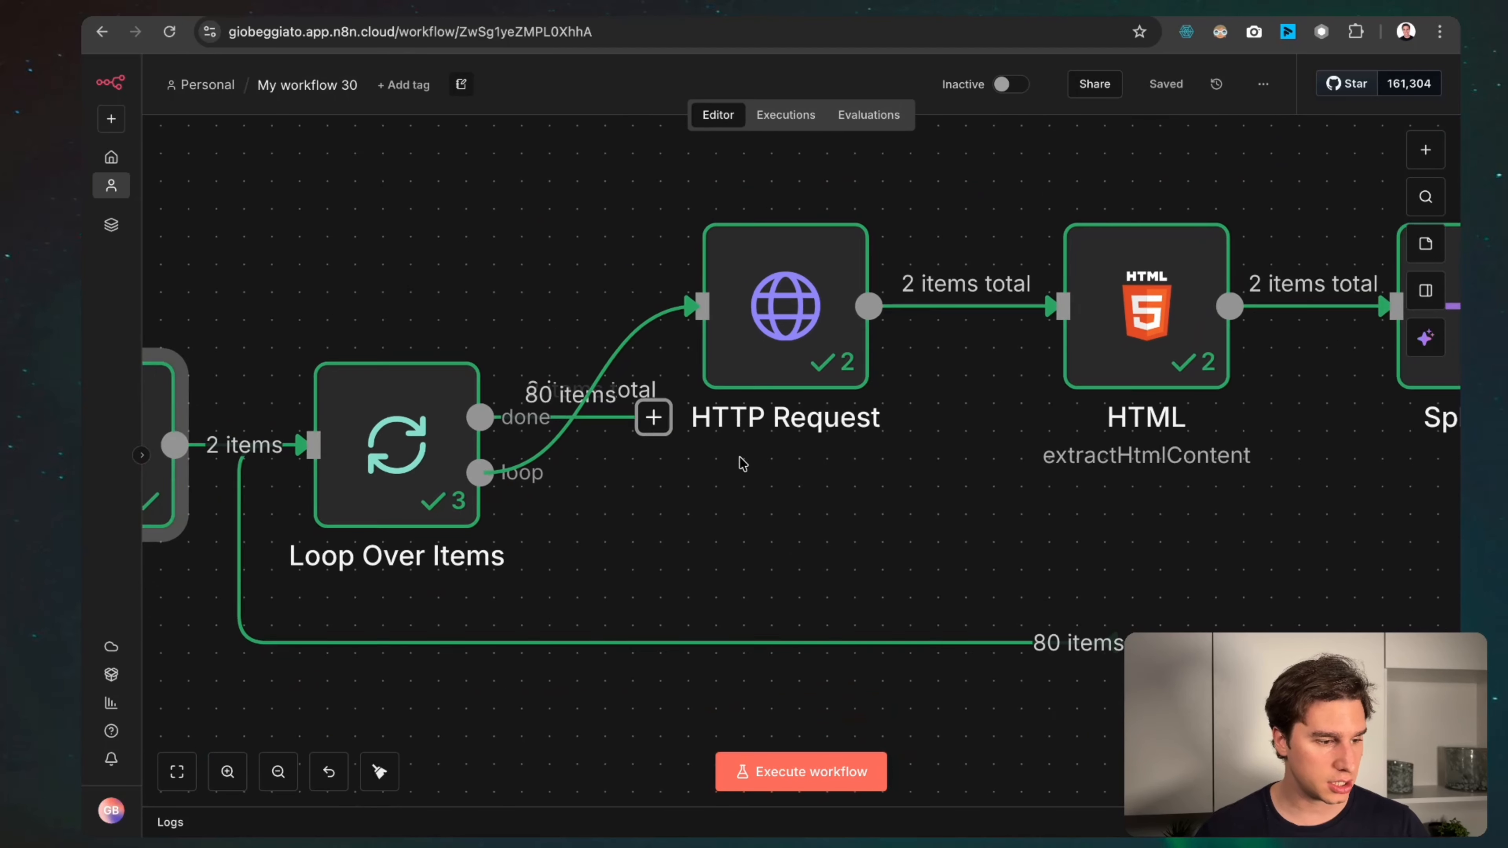
left_click_drag(650, 414, 596, 277)
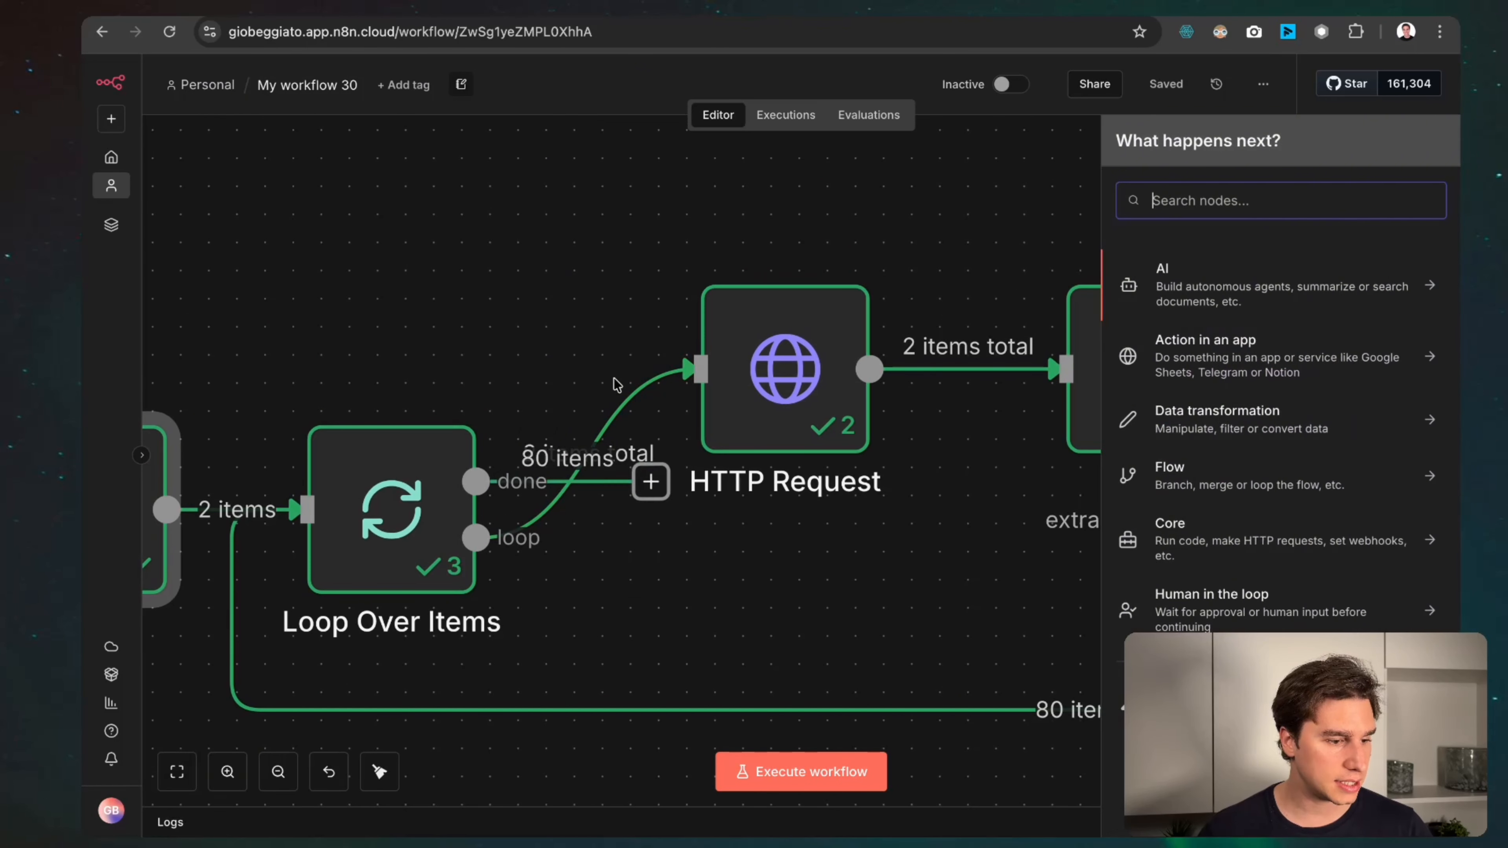
key("Escape")
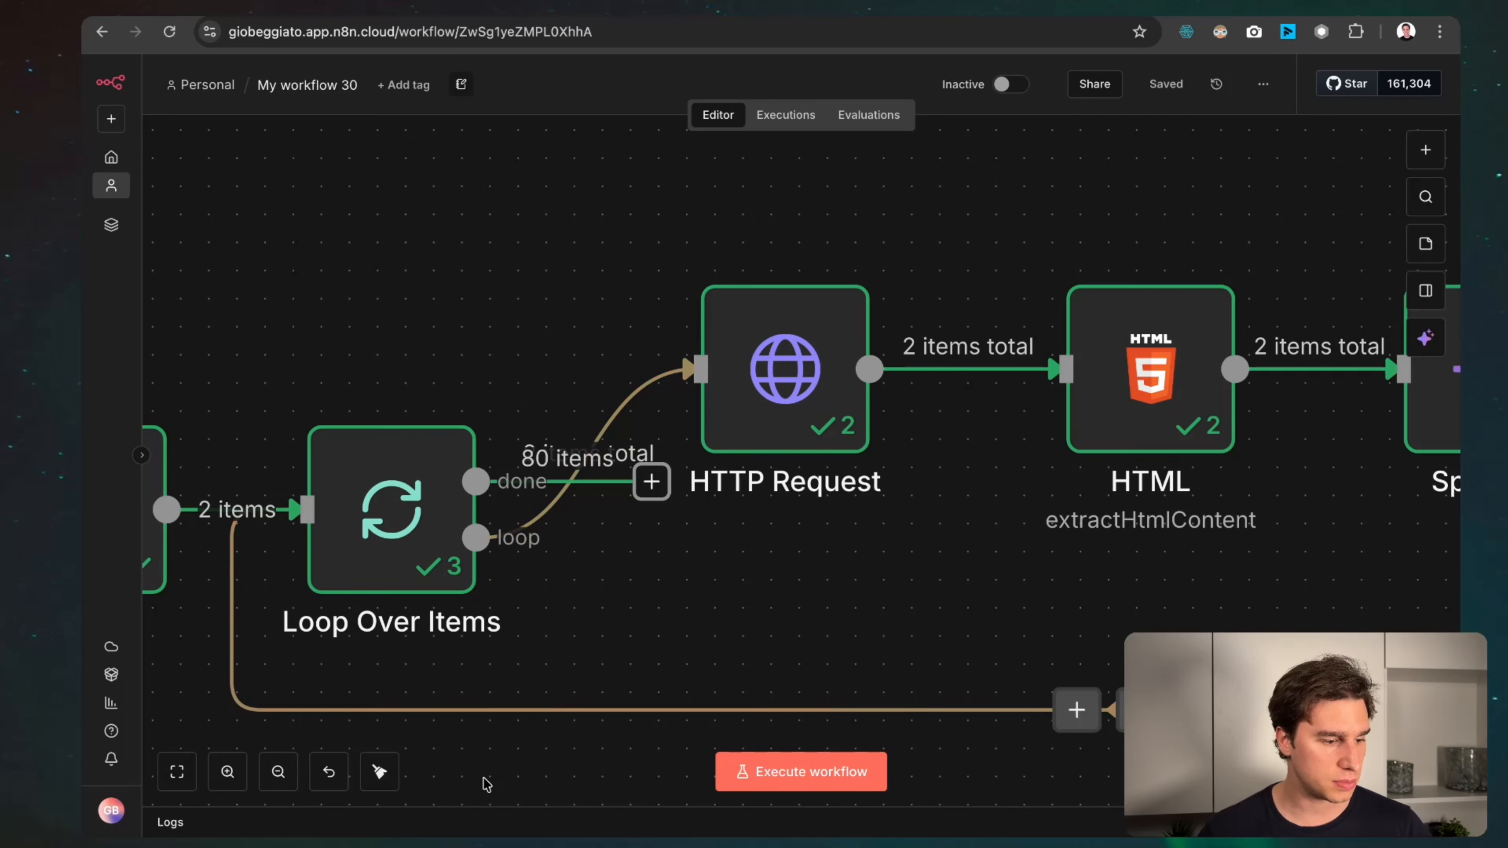
left_click_drag(526, 619, 534, 511)
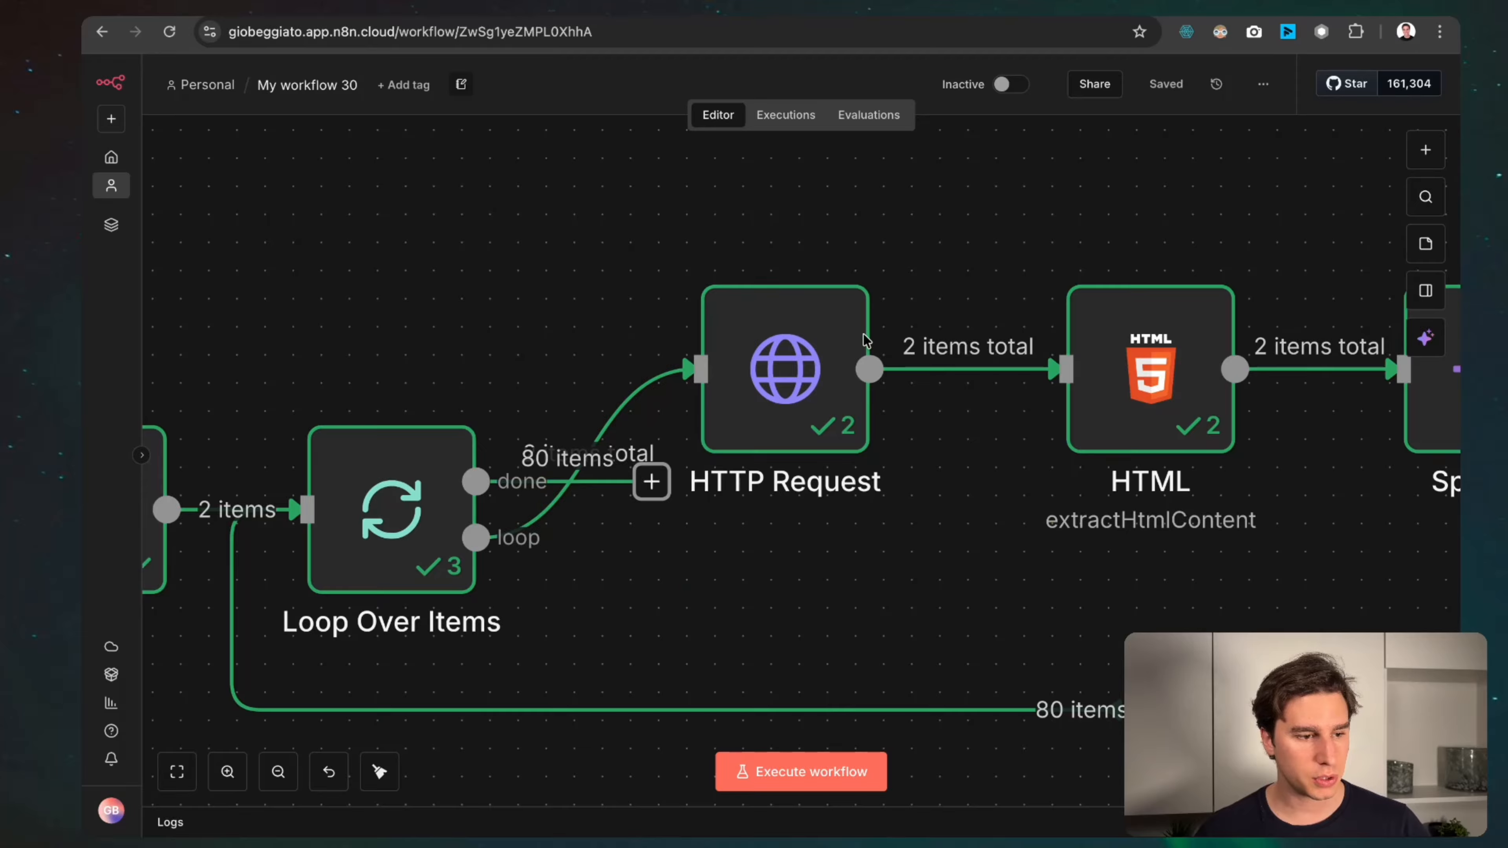
scroll(522, 276, "down", 5)
scroll(828, 435, "up", 3)
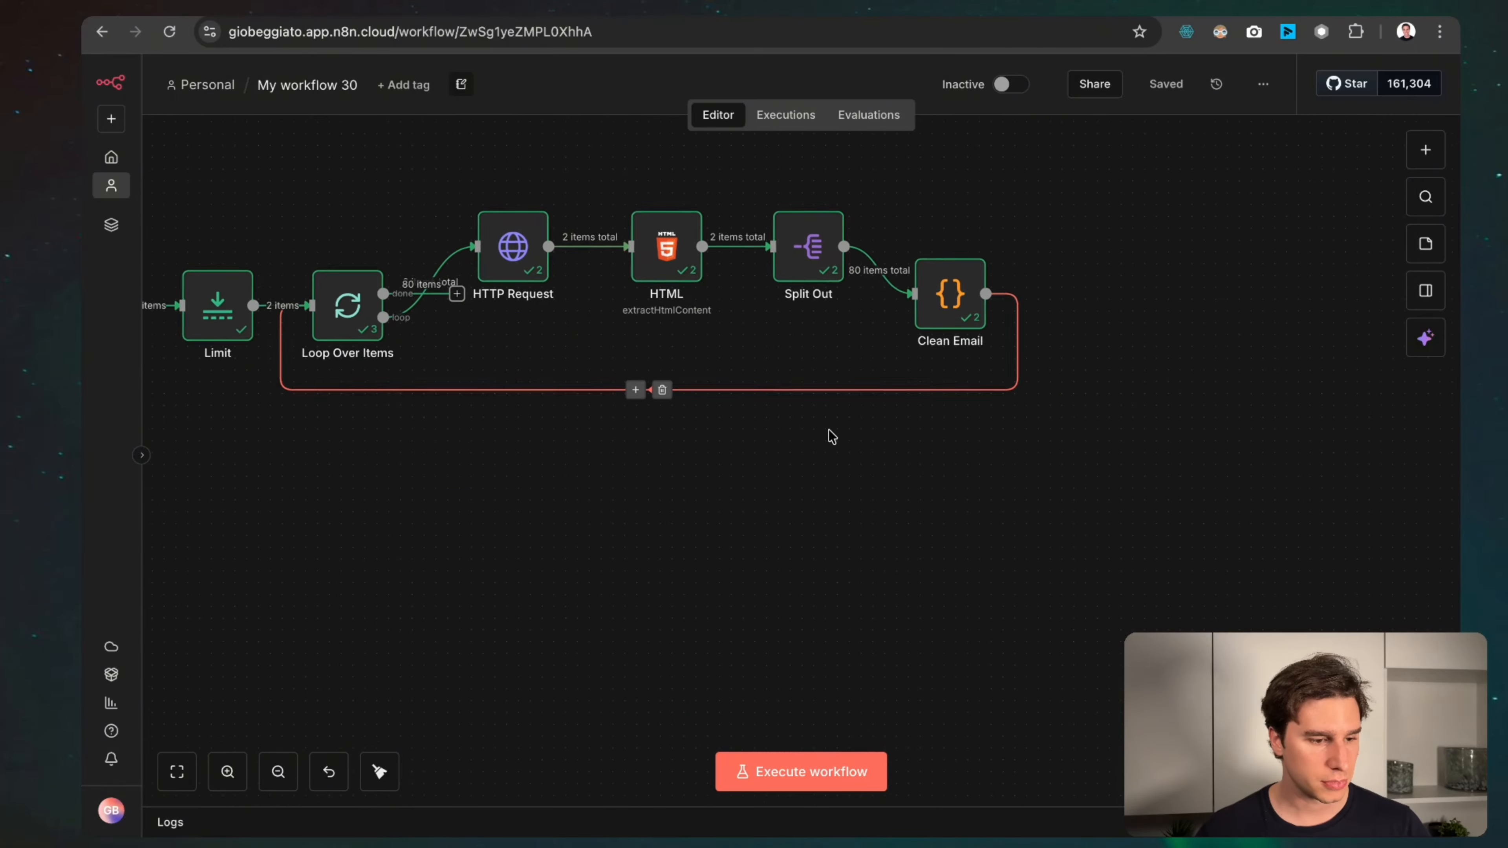
scroll(845, 410, "up", 2)
scroll(845, 410, "left", 1)
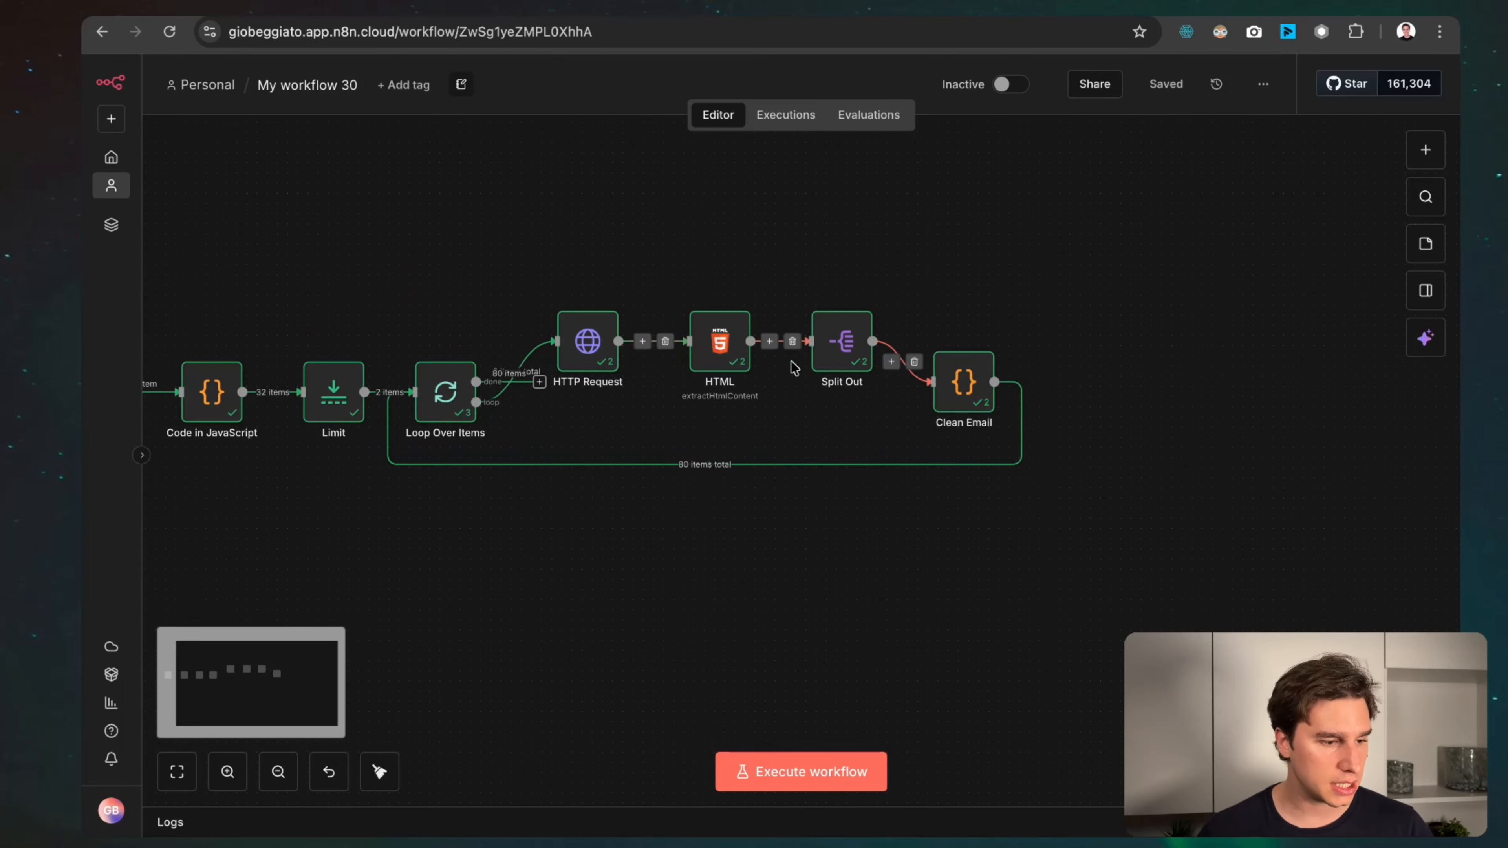
Inspect the HTTP Request and Clean Email nodes, comparing the scraped emails with the listings on page 2 of the TTAA members site.
double_click(588, 341)
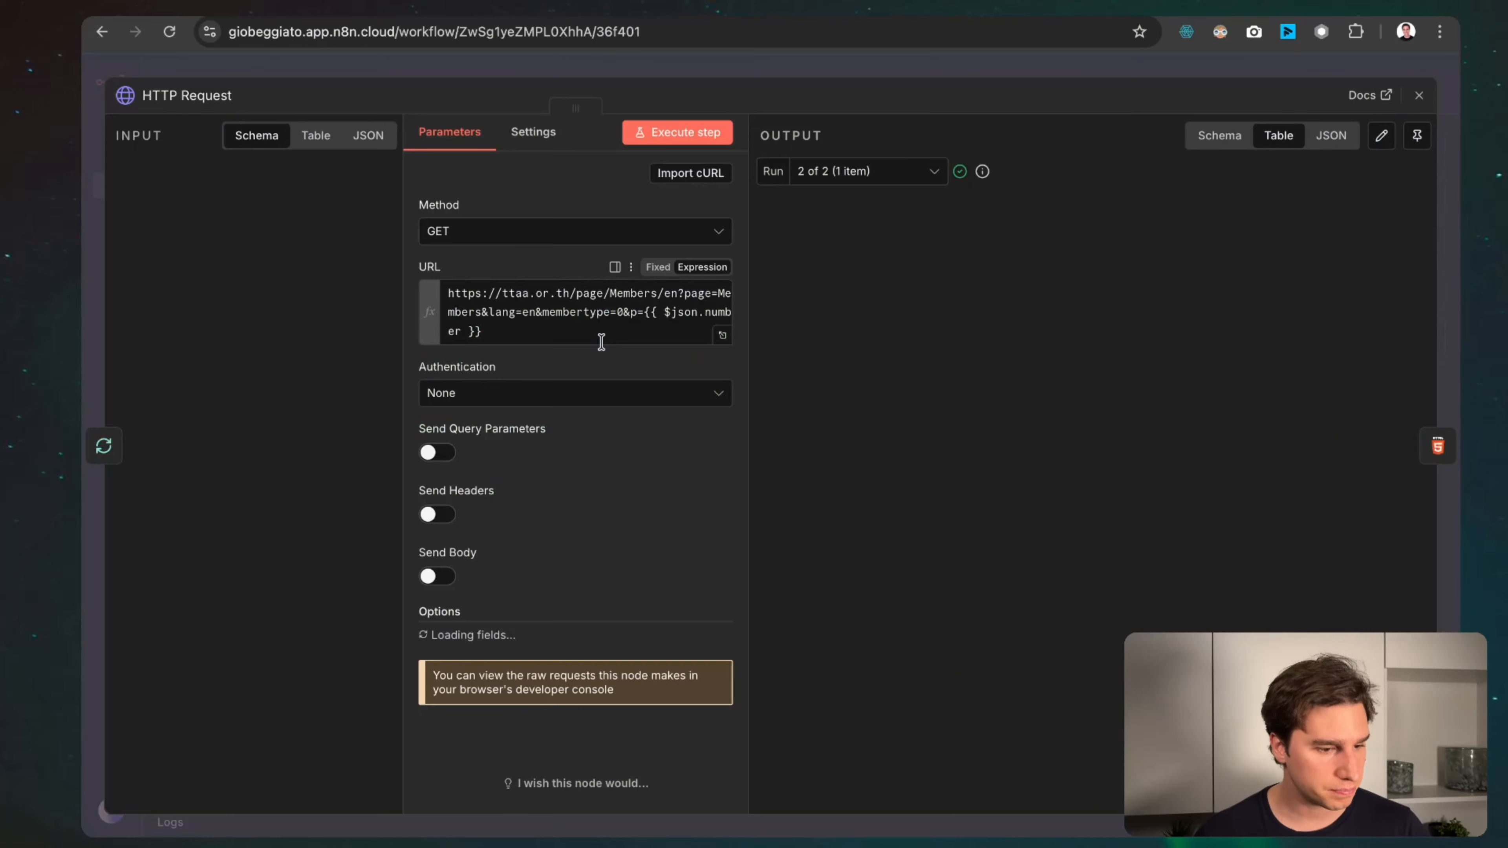
left_click(793, 61)
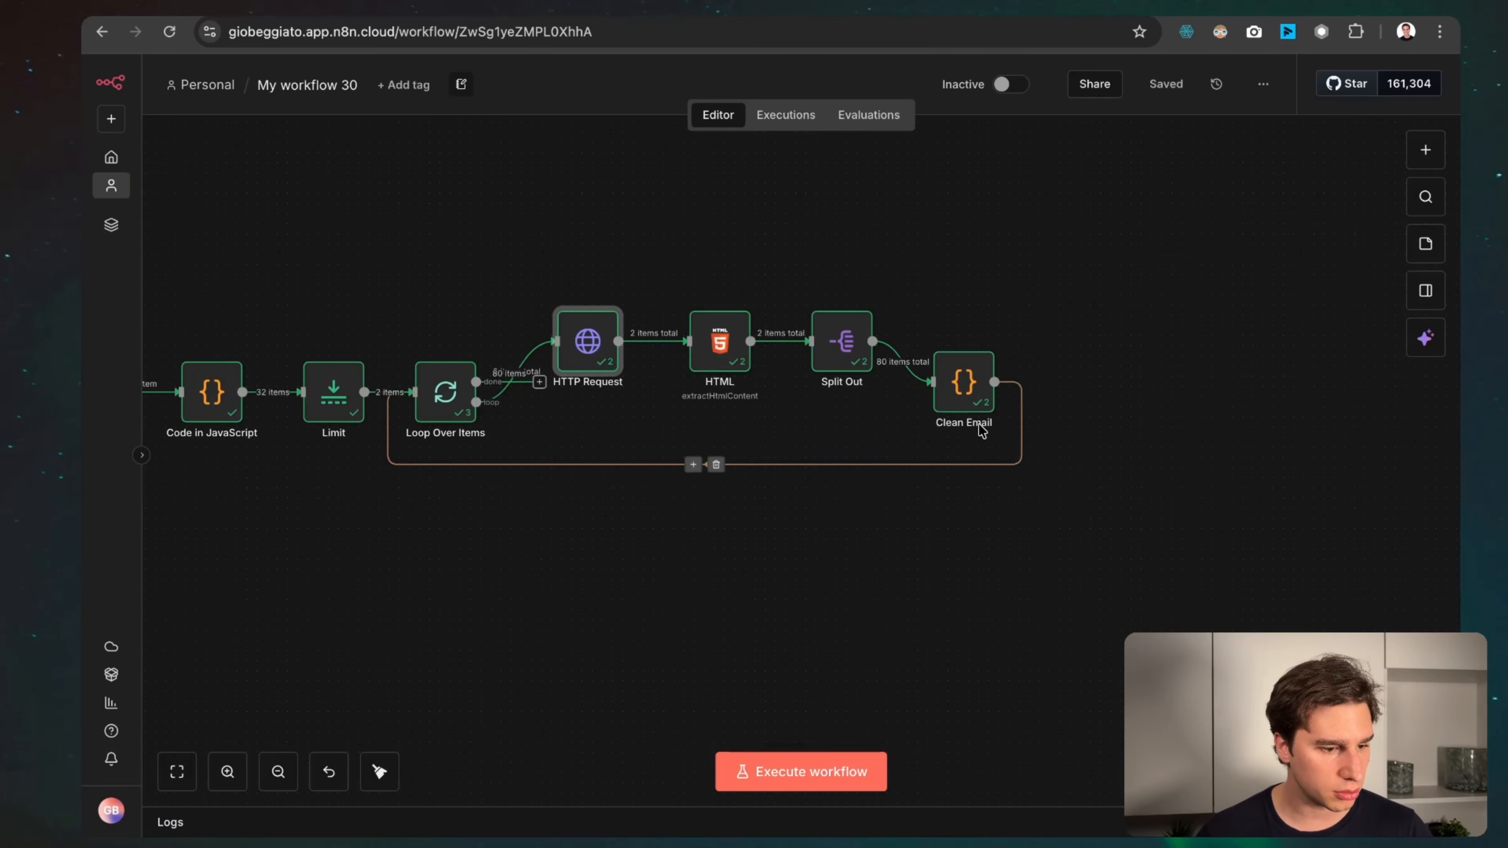
double_click(956, 375)
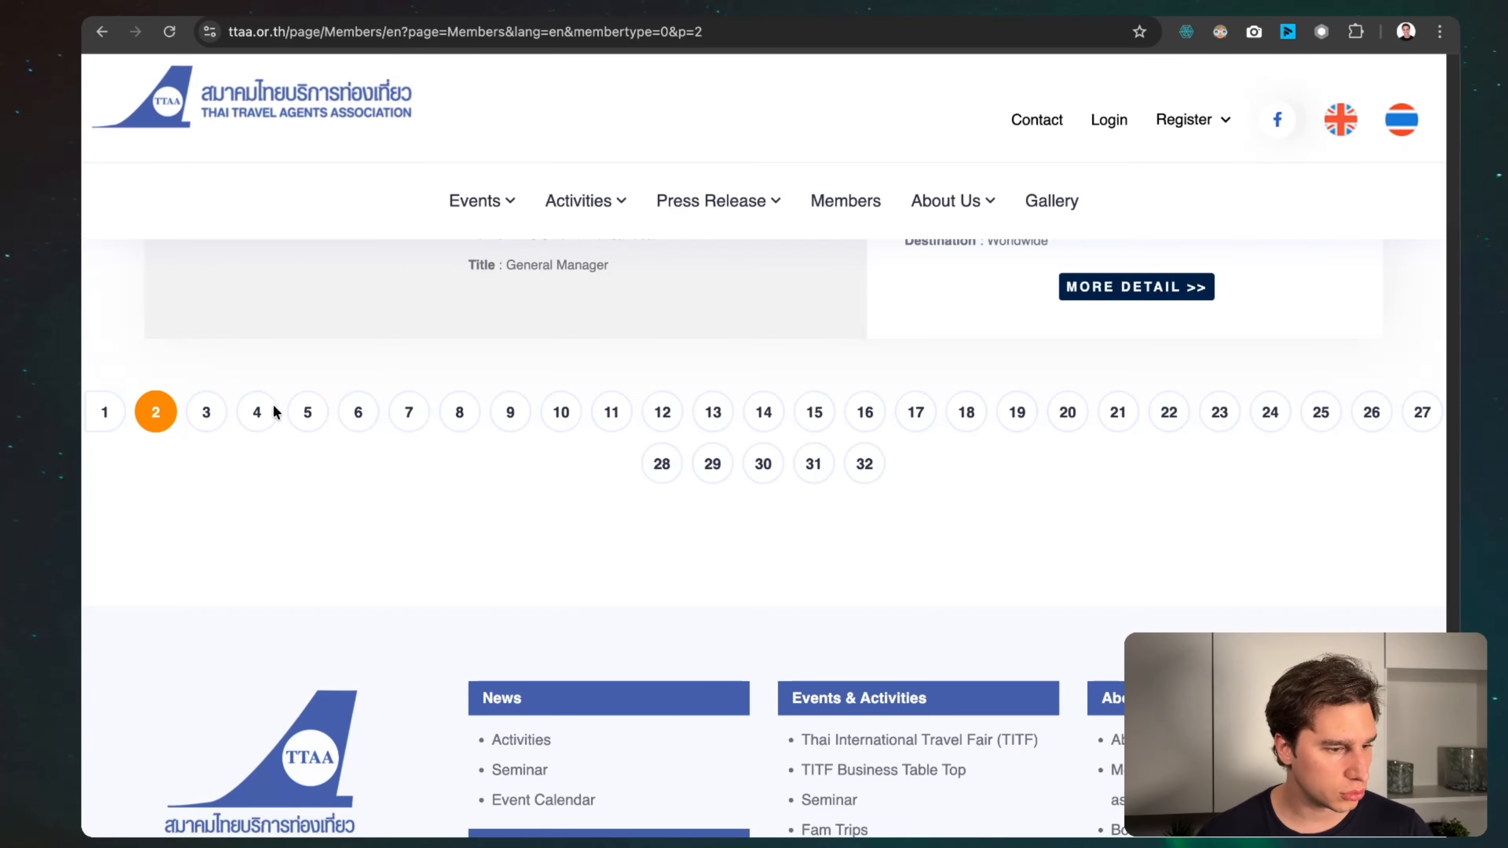
scroll(663, 446, "up", 5)
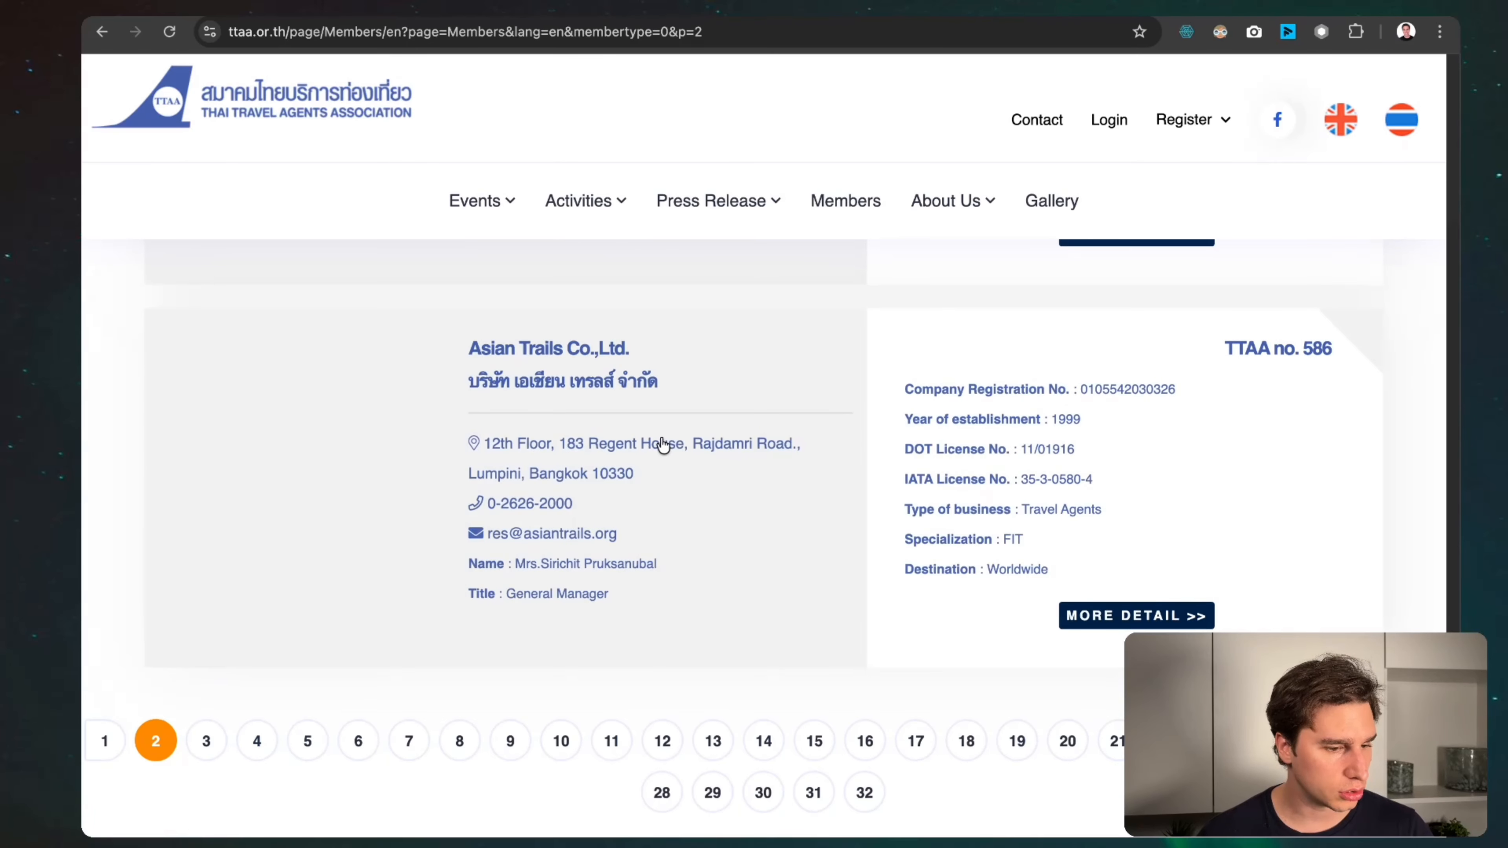
scroll(662, 445, "up", 5)
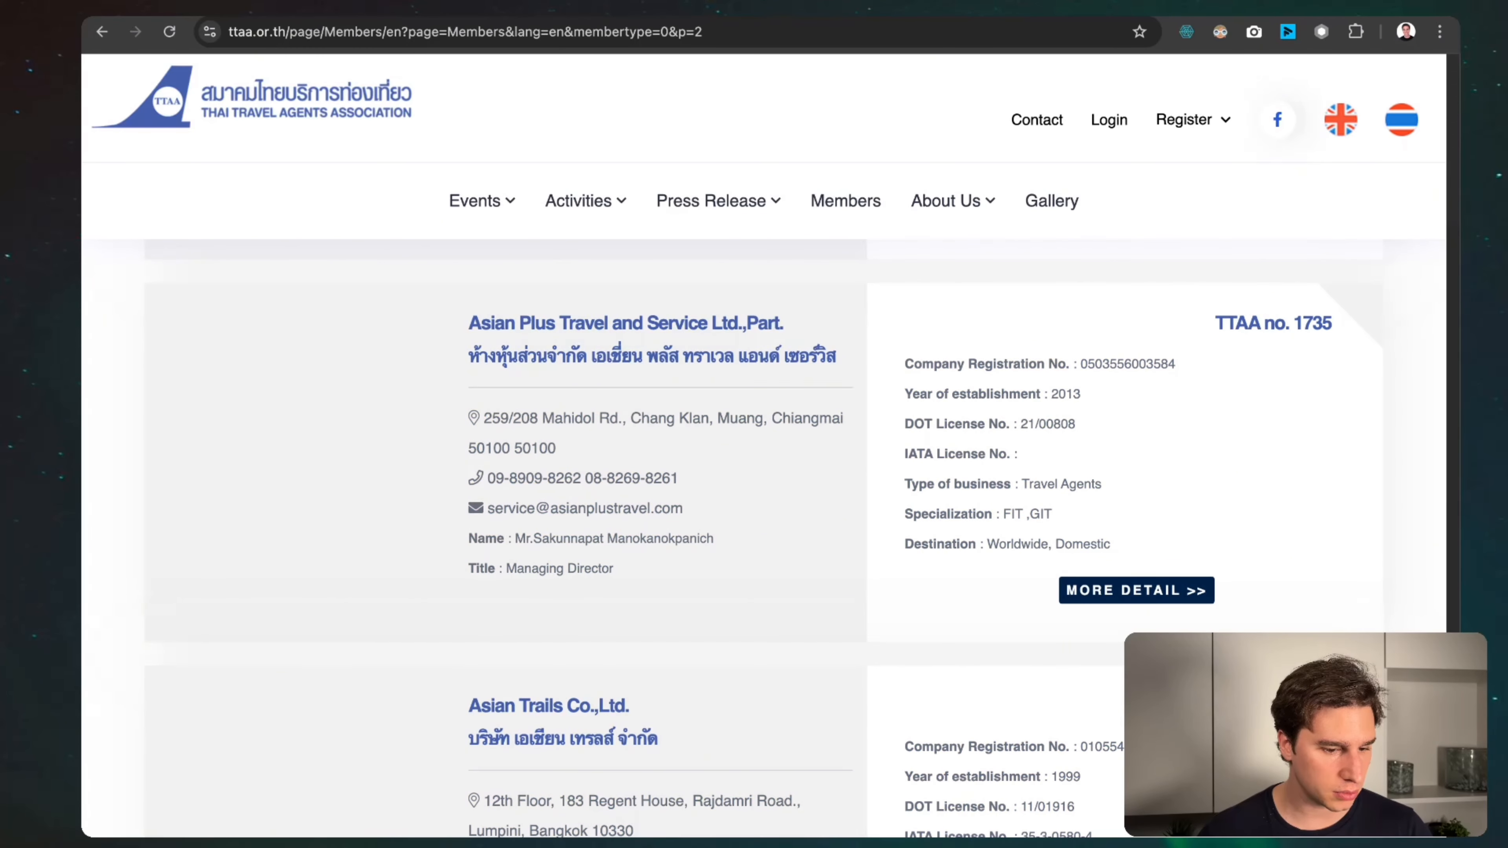
scroll(1394, 152, "up", 20)
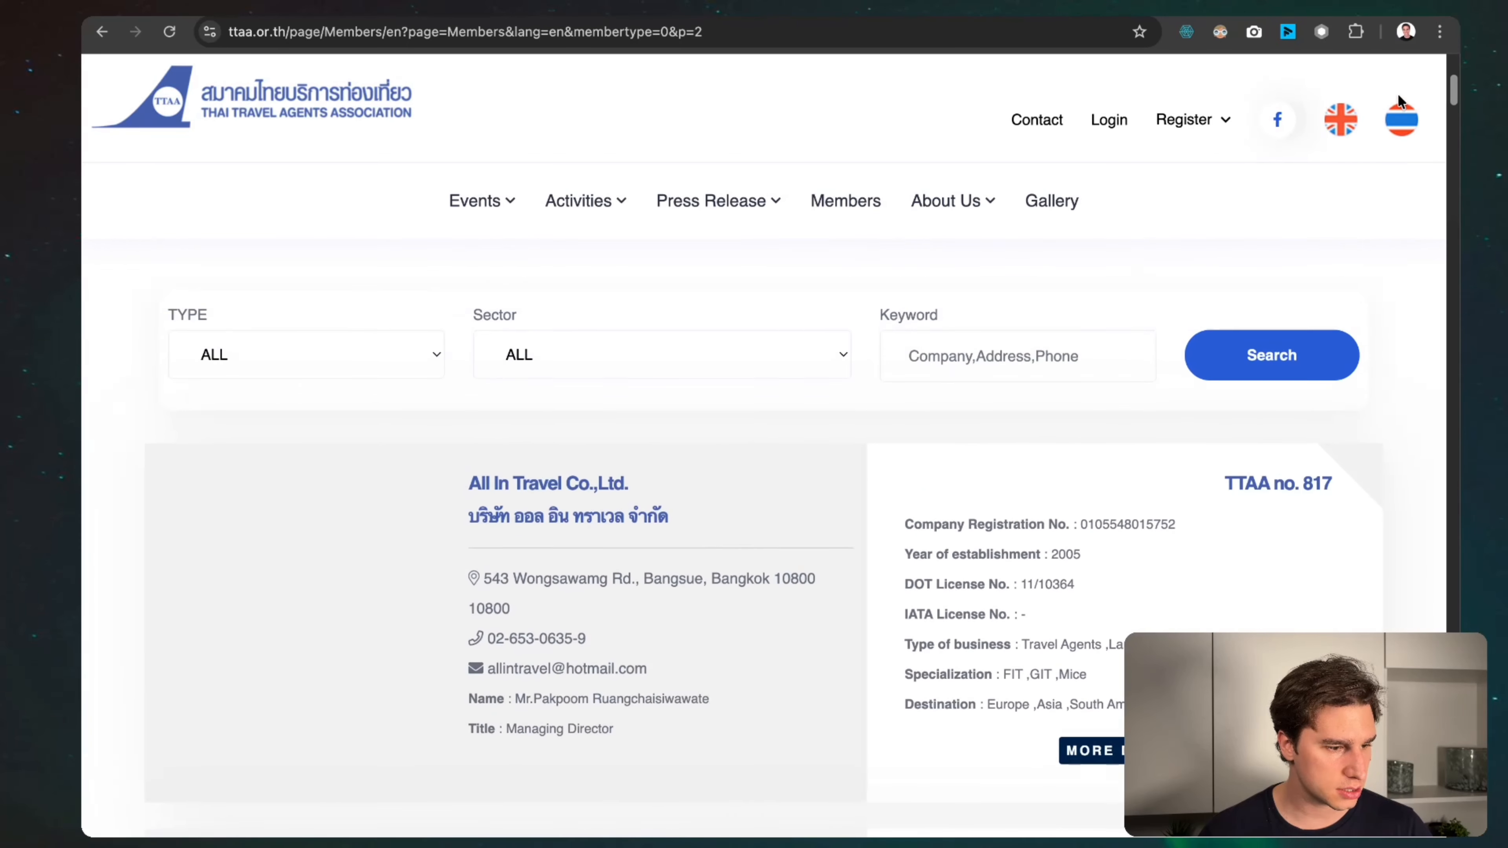
scroll(1397, 105, "down", 6)
scroll(1397, 103, "up", 2)
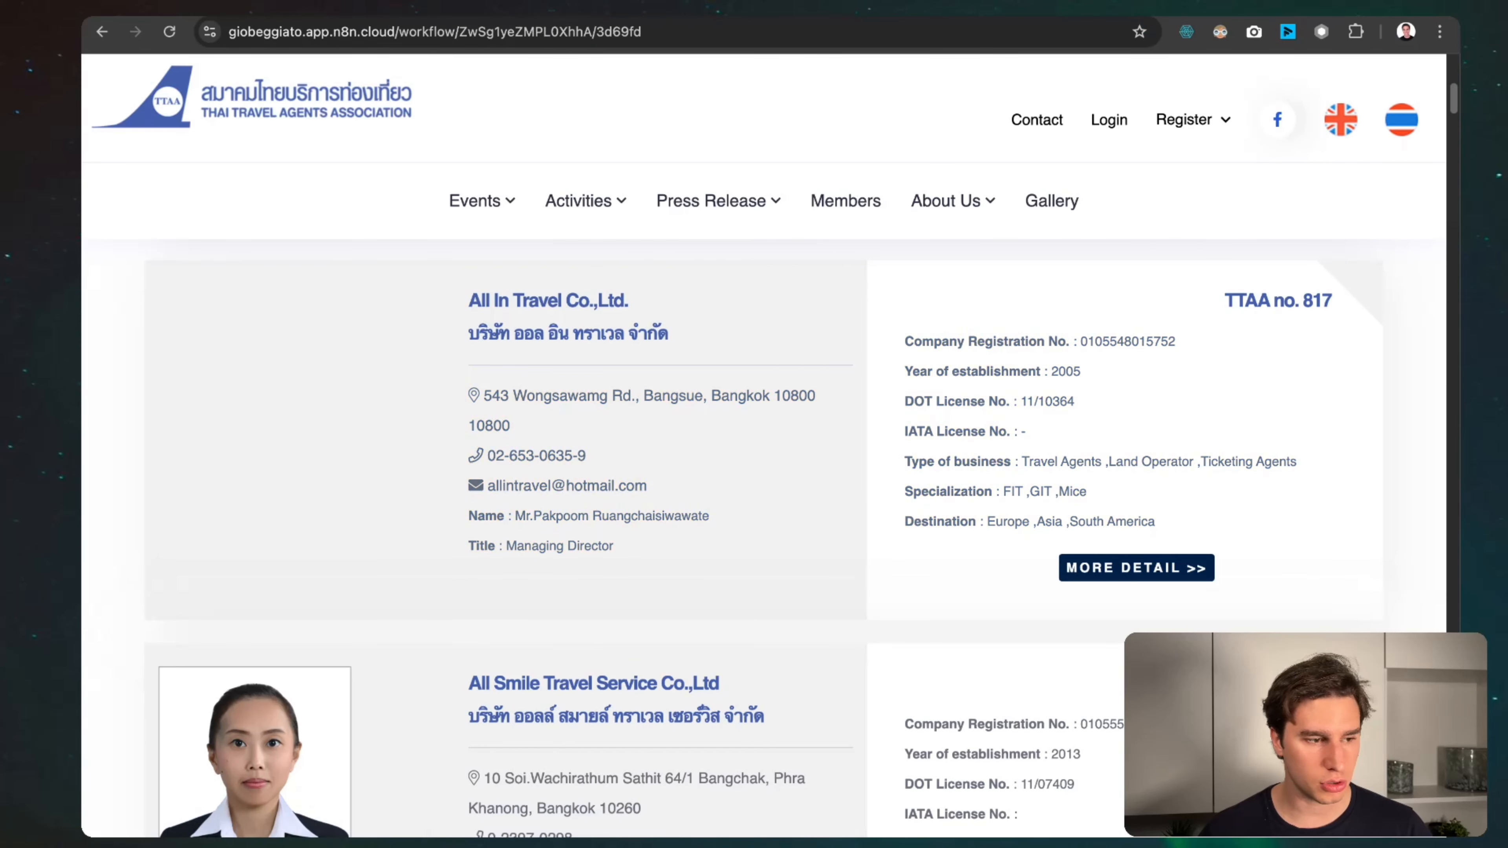
left_click(469, 17)
left_click_drag(972, 234, 868, 233)
left_click(733, 66)
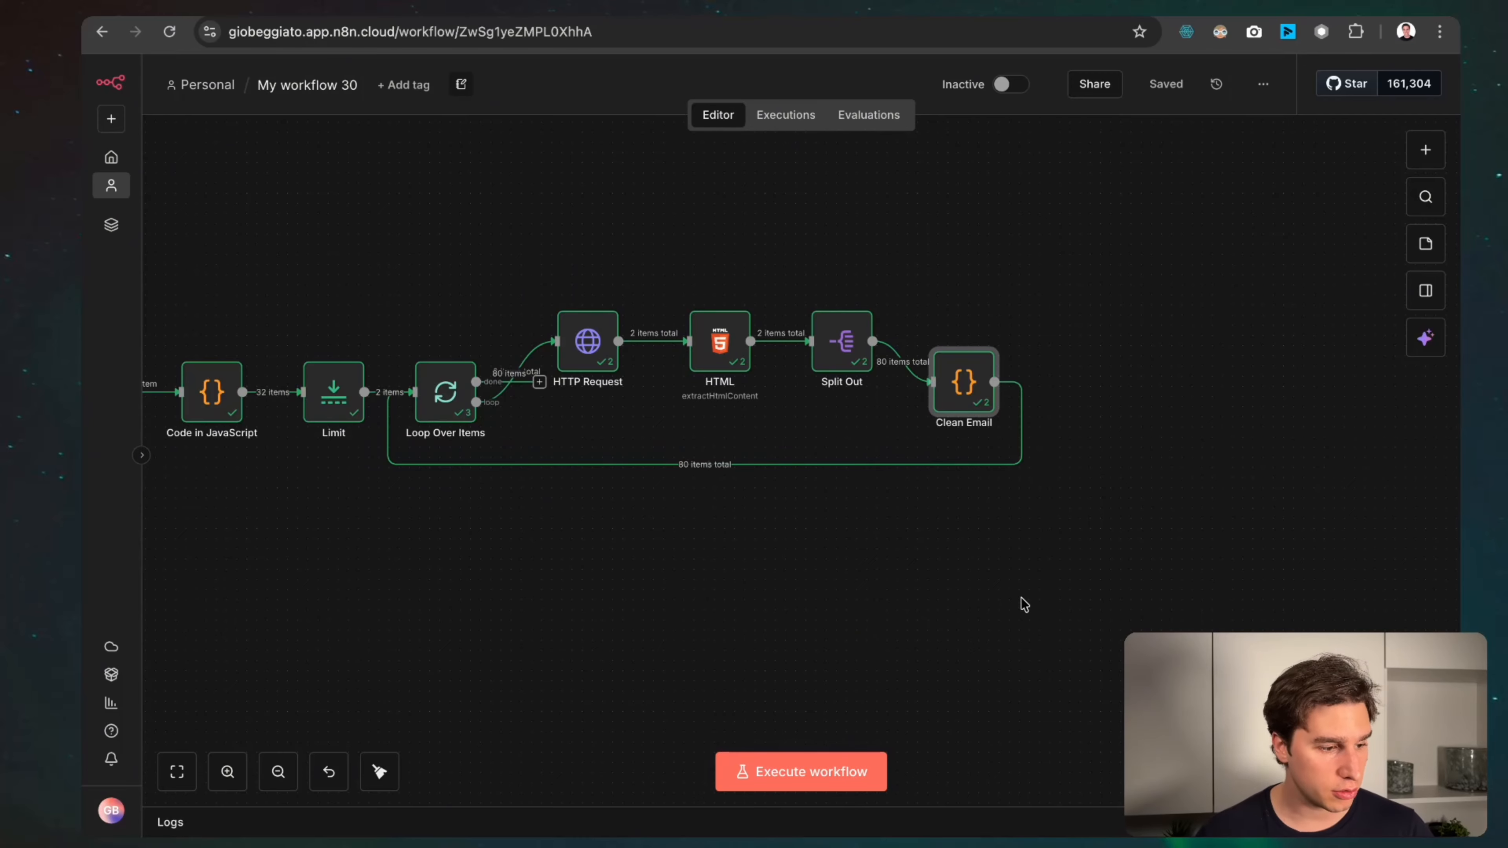
Pin the output data of the whole chain of nodes from the manual trigger through Clean Email.
left_click(1030, 552)
scroll(570, 586, "left", 5)
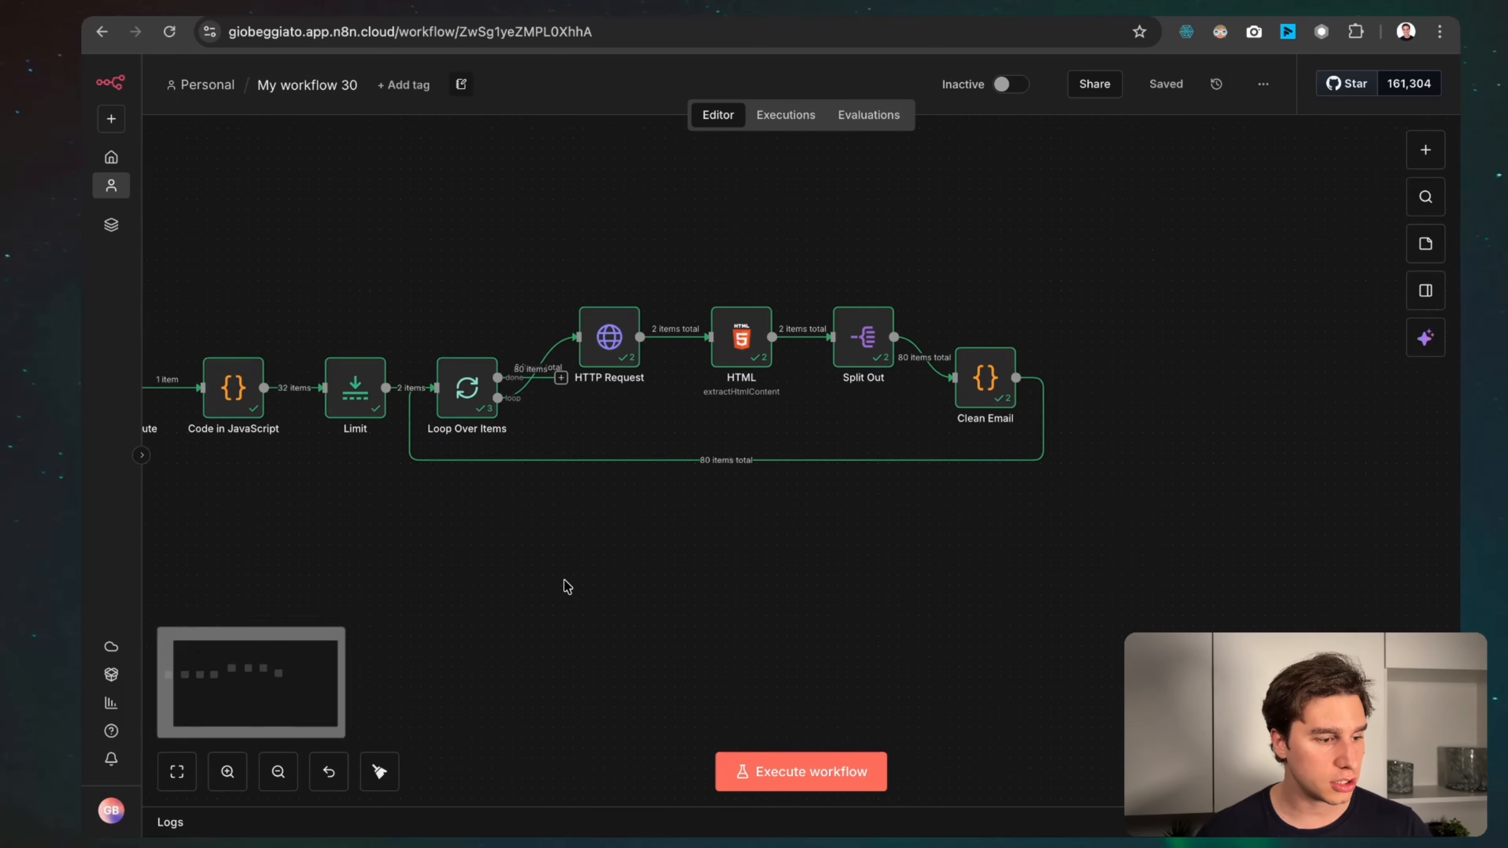
left_click_drag(1213, 558, 145, 276)
key("p")
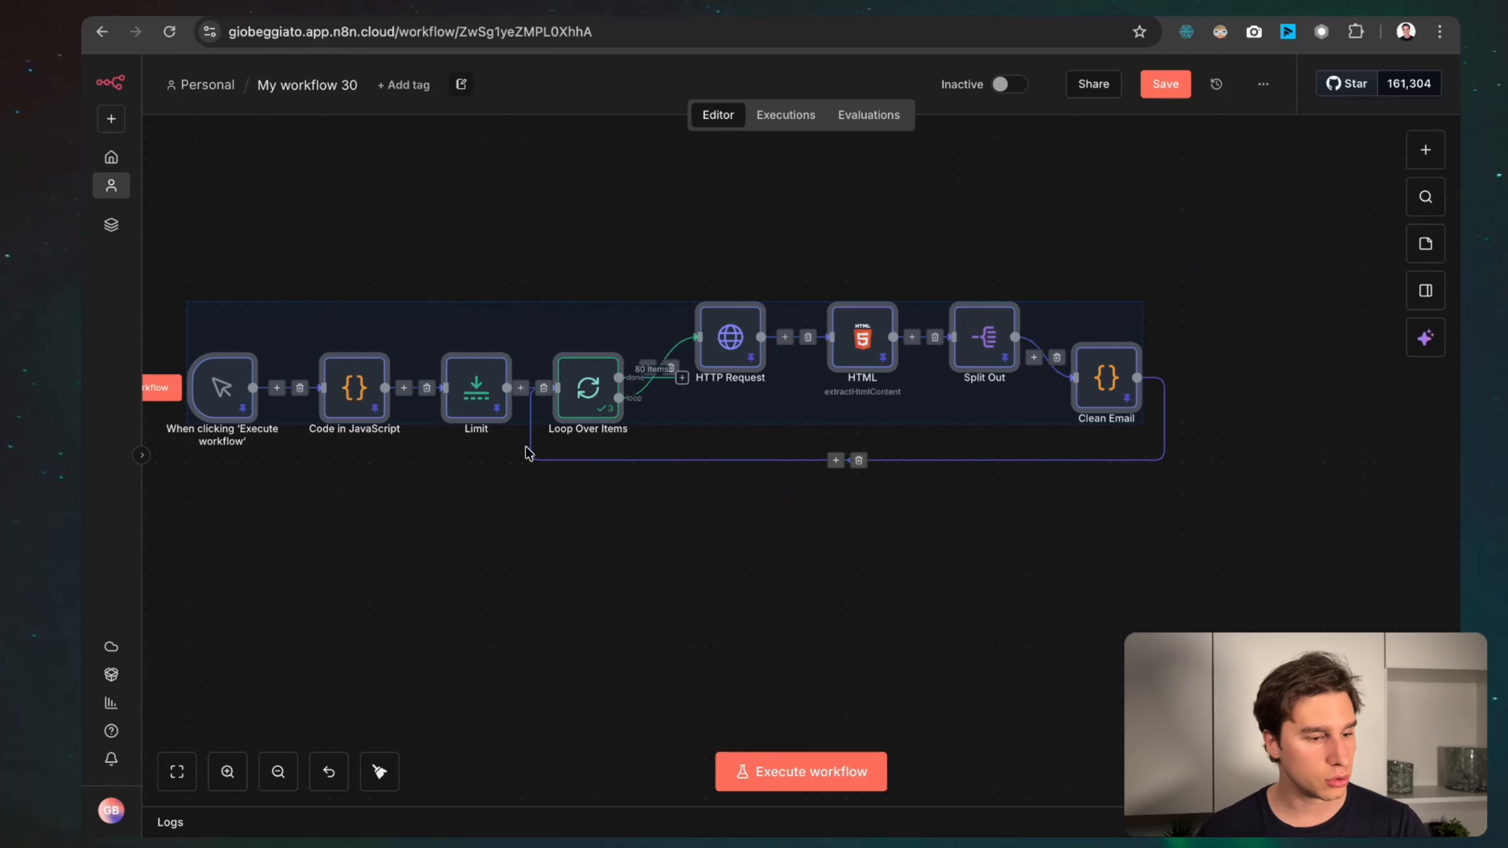
left_click(585, 499)
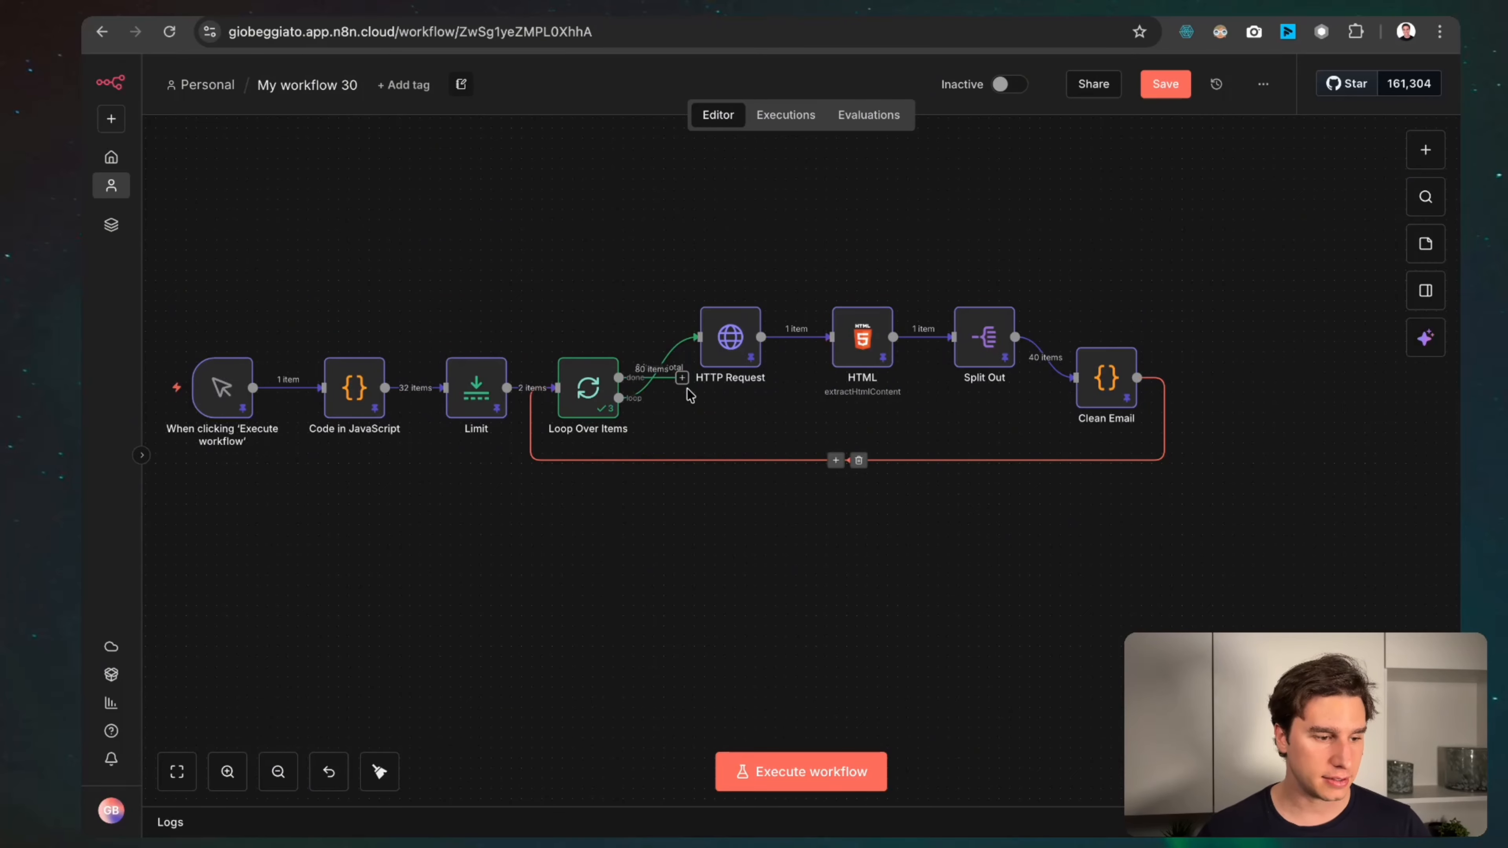
Add a Google Sheets Append row in sheet node to the done output of Loop Over Items.
left_click(682, 378)
type("sheet")
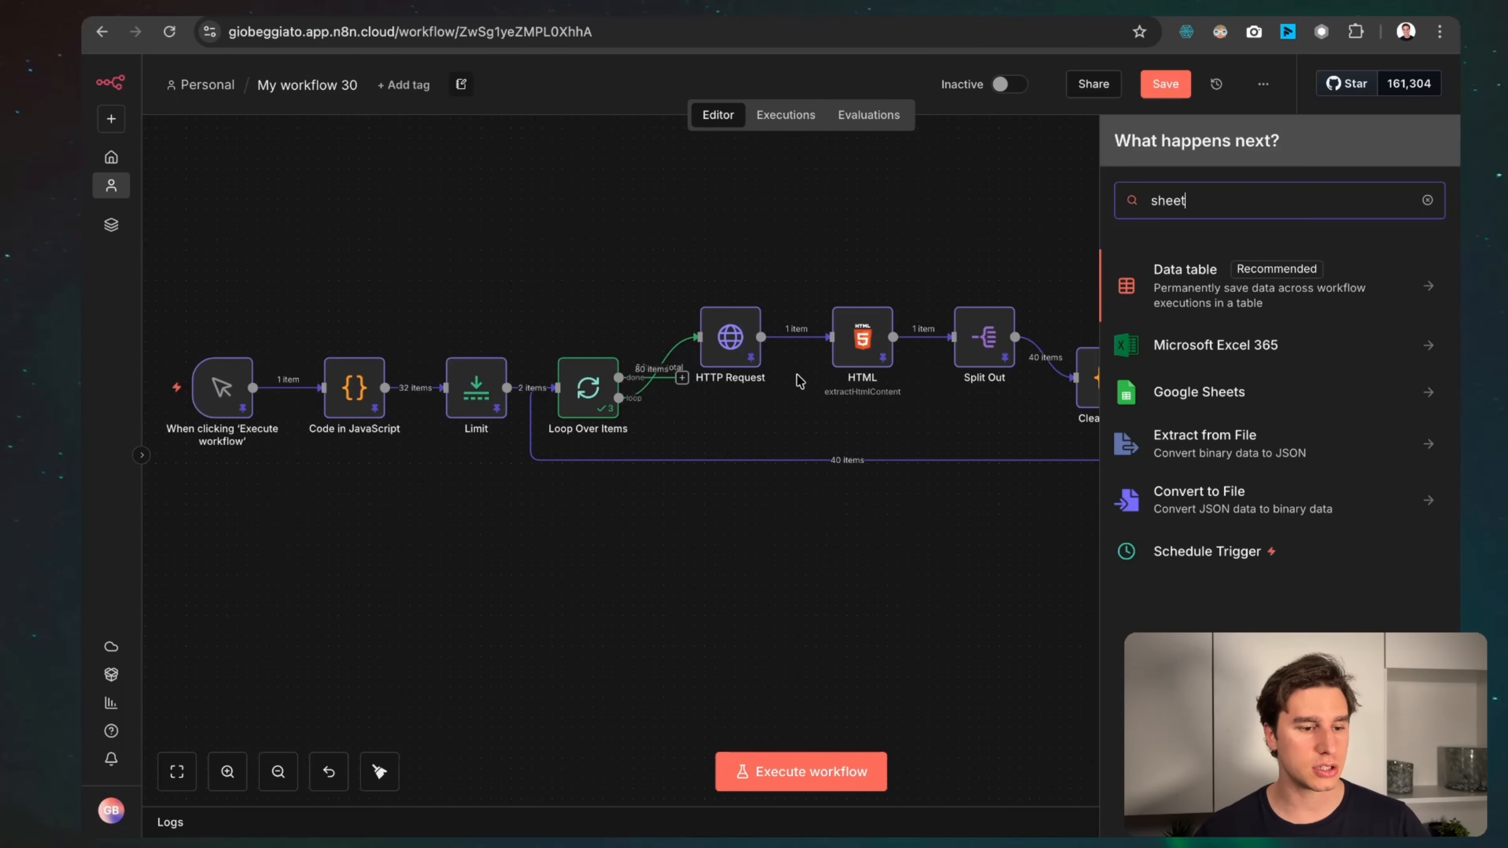
left_click(1248, 389)
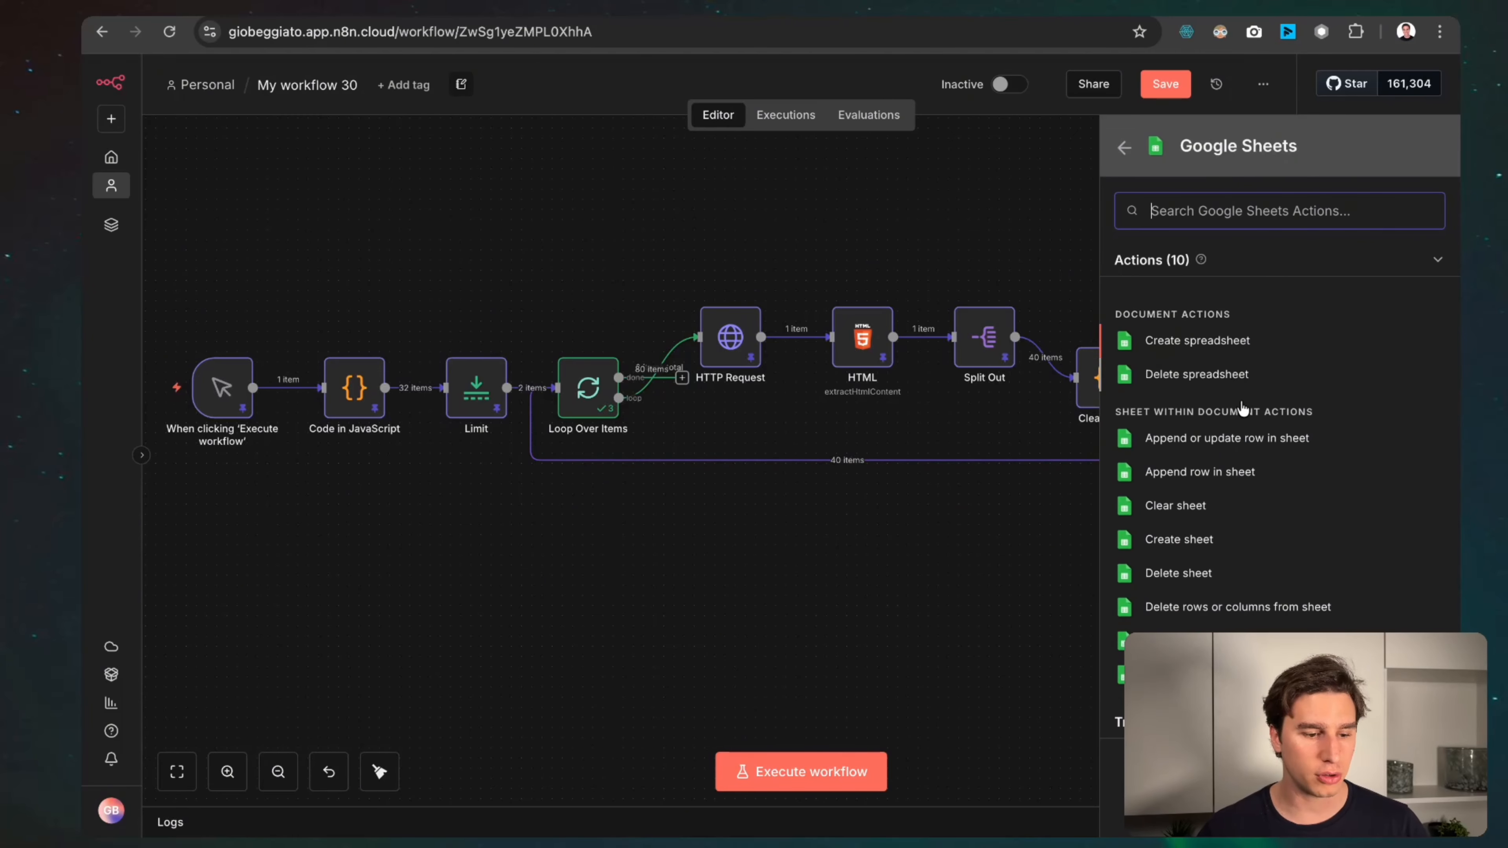
left_click(1248, 478)
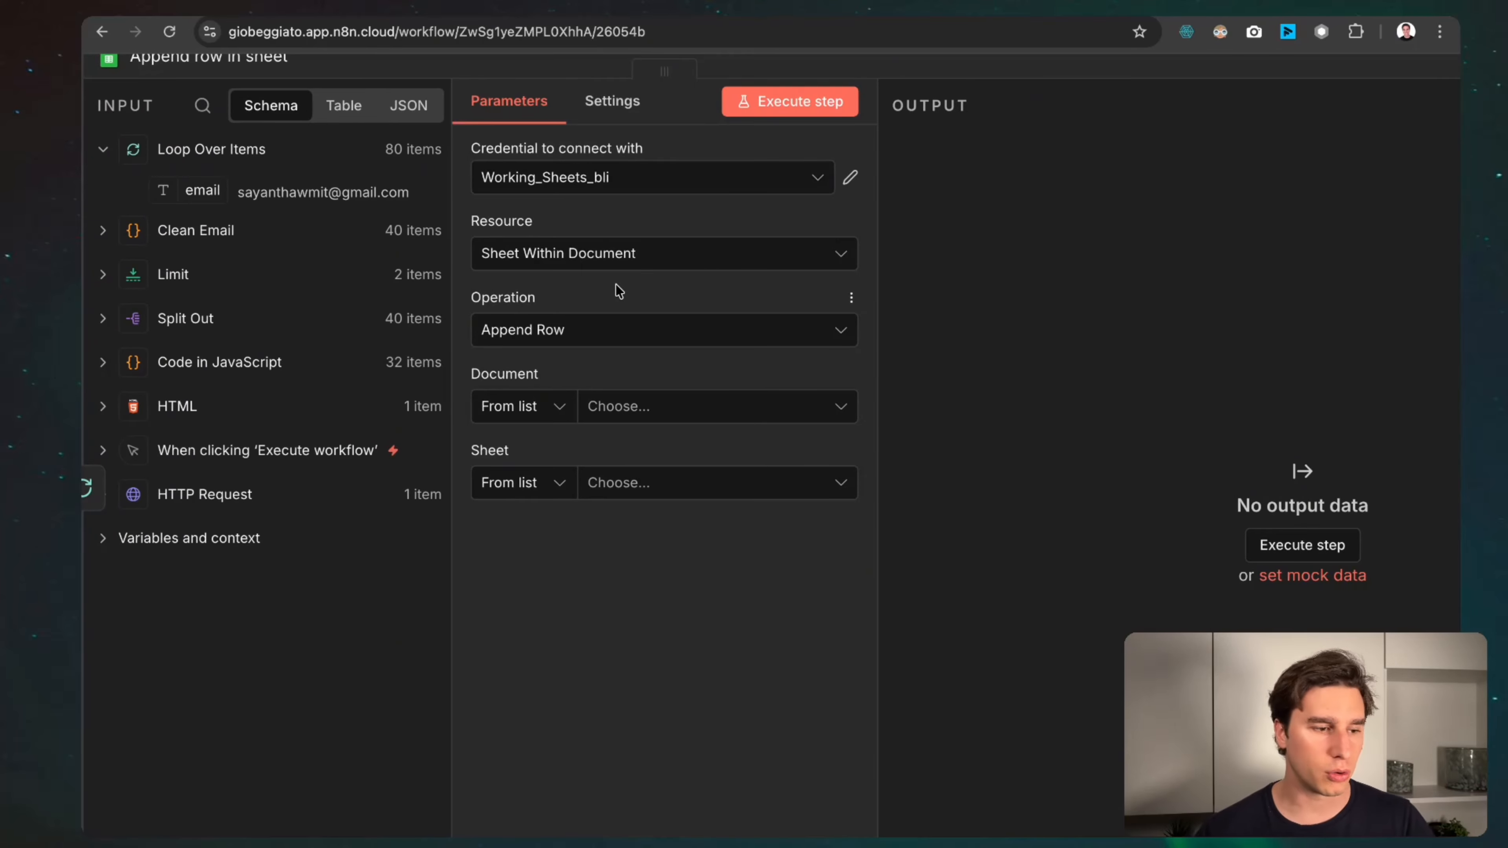
Check the Scrape Unlimited Leads spreadsheet, and set it as the append node's document with Sheet1 as the sheet.
key("ctrl+Tab")
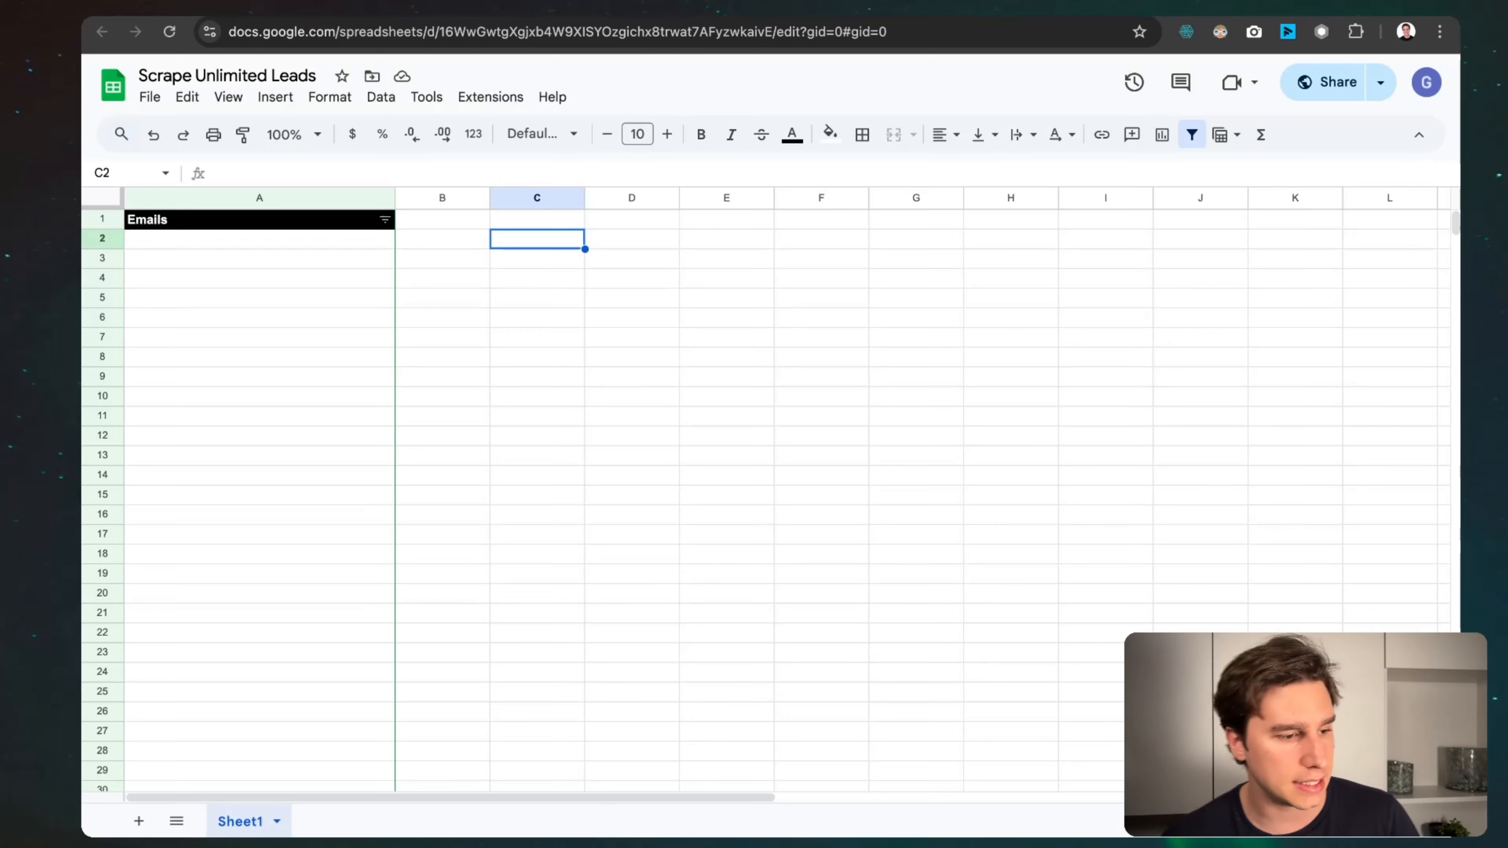
left_click(275, 256)
key("ctrl+shift+Tab")
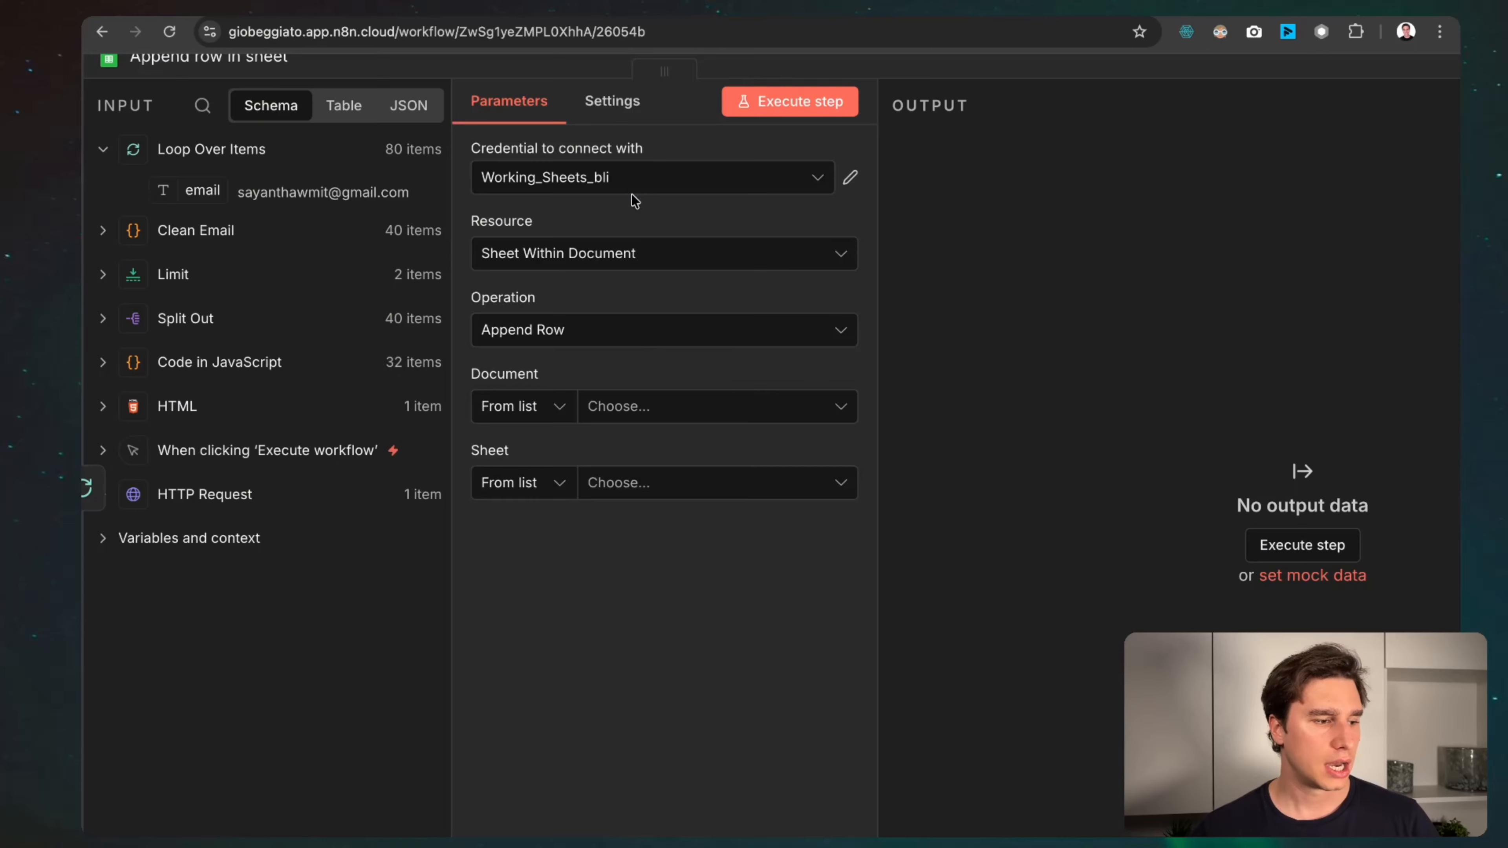
scroll(275, 210, "up", 1)
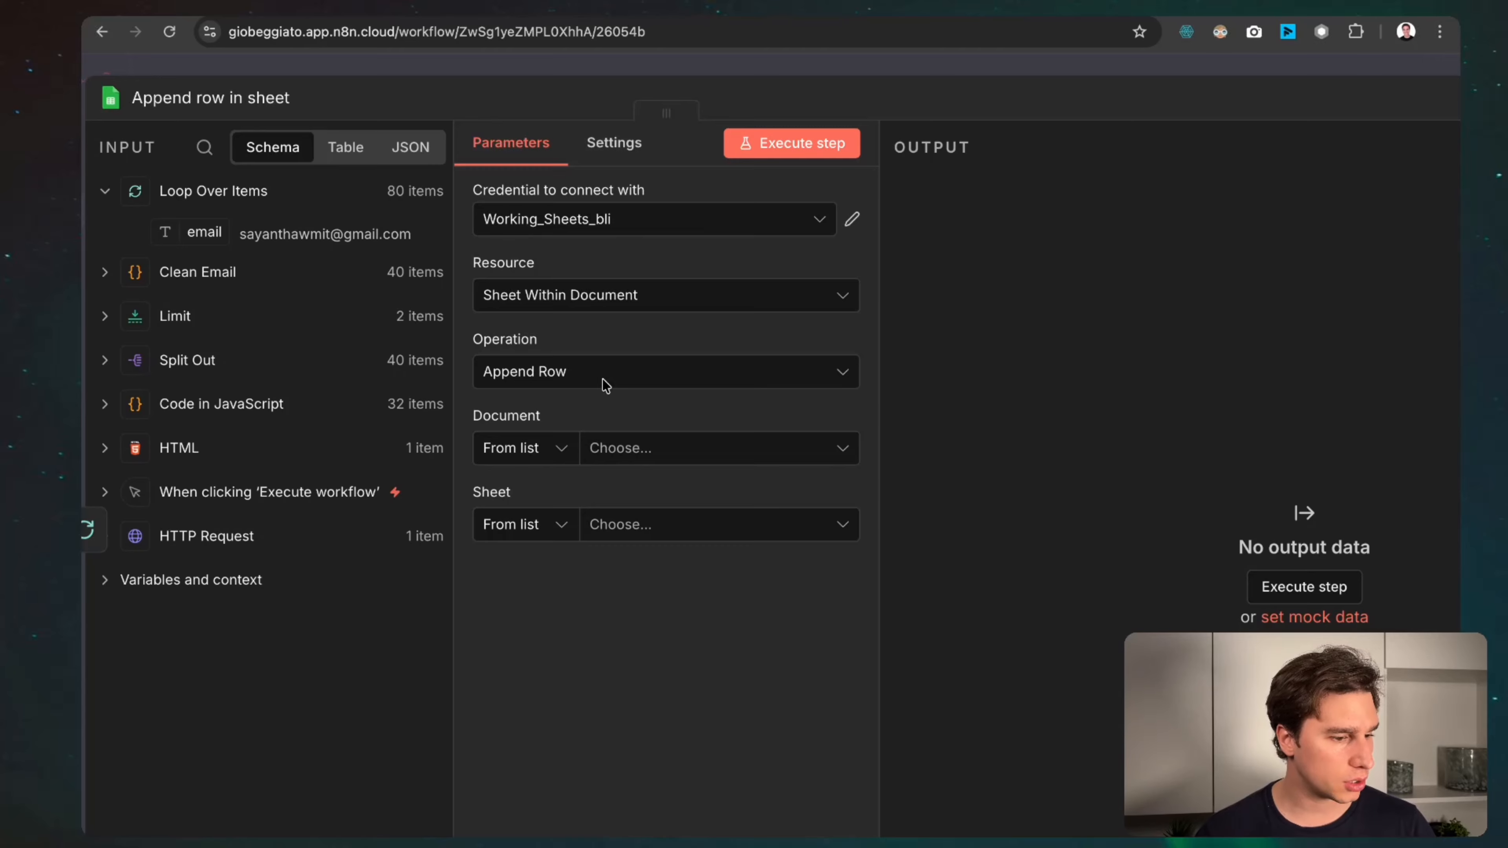
left_click(671, 447)
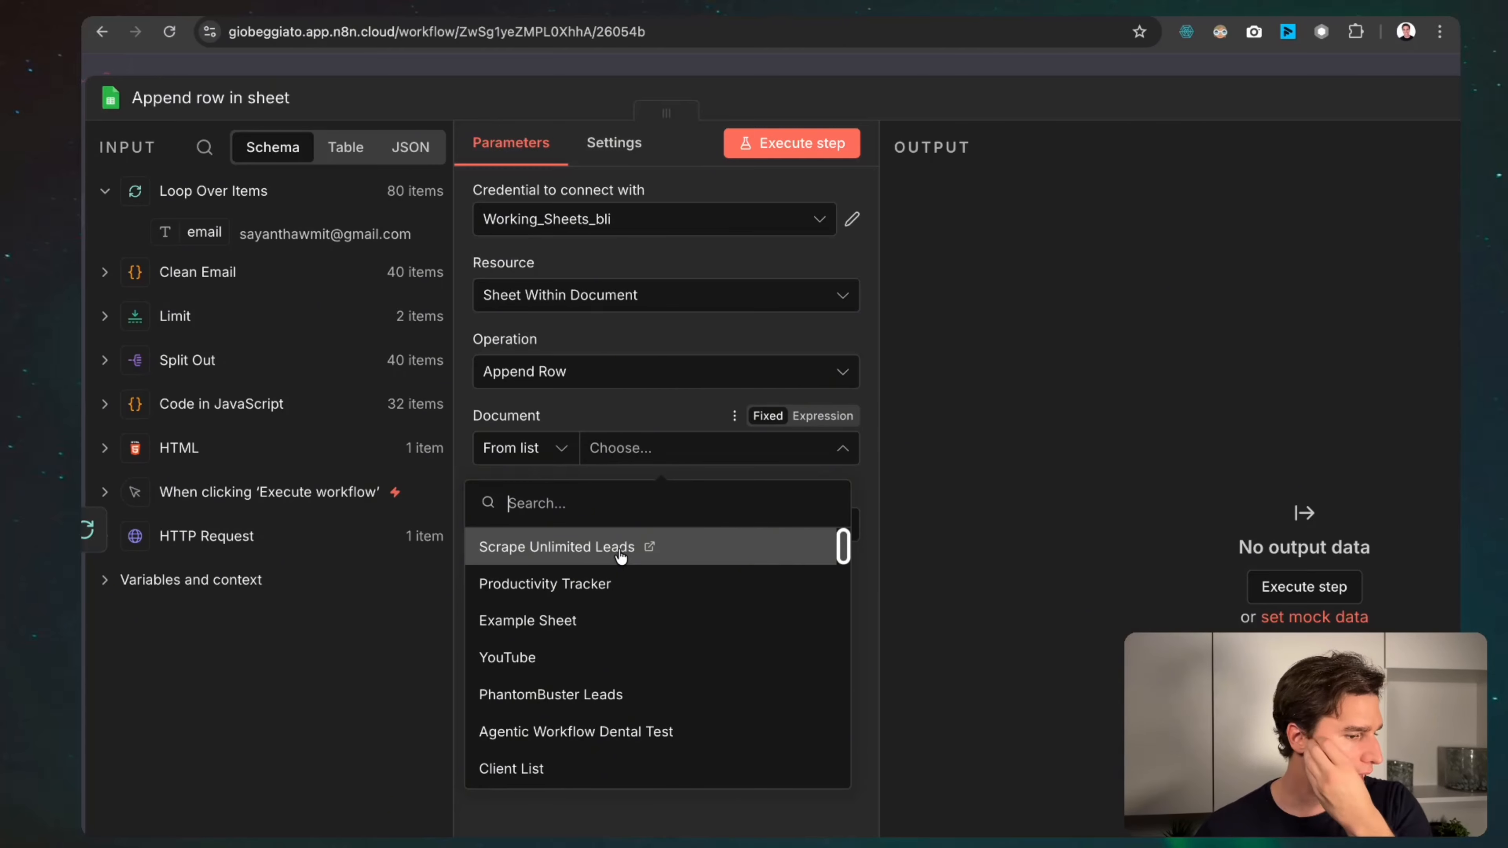
left_click(619, 546)
left_click(844, 447)
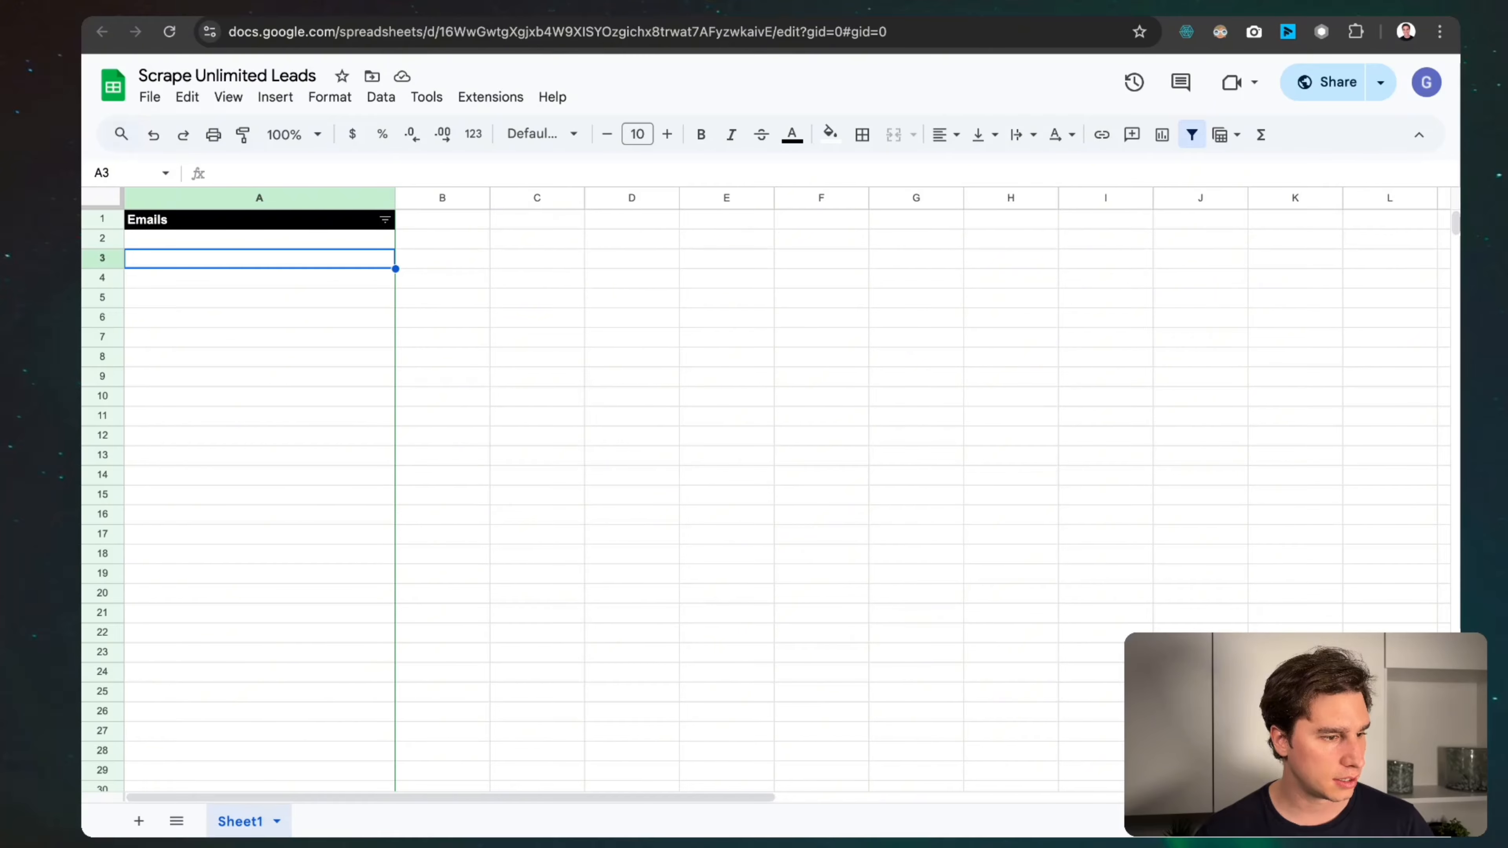
key("super+w")
left_click(687, 525)
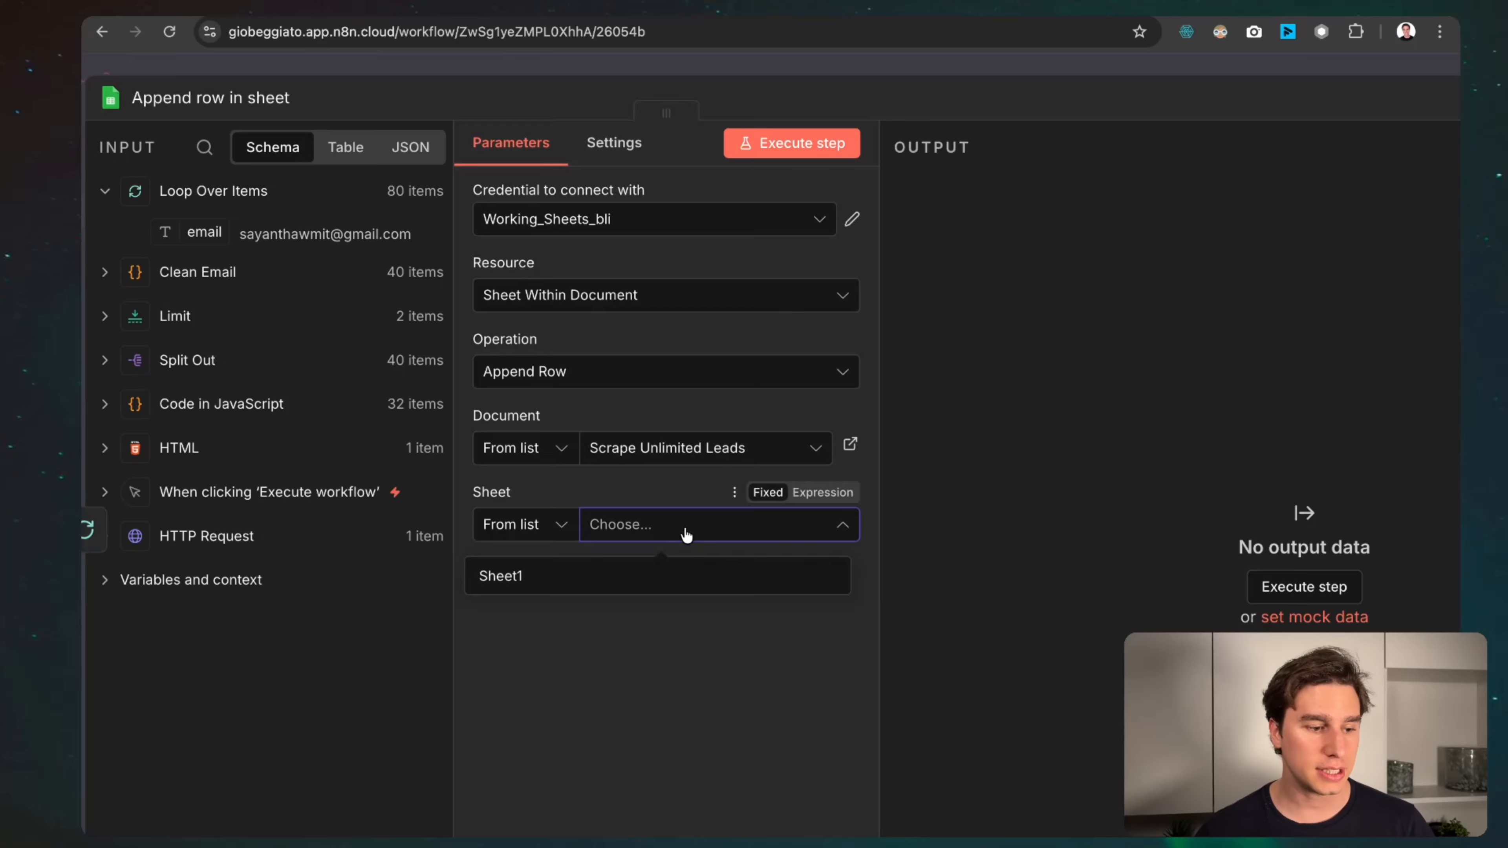
left_click(596, 577)
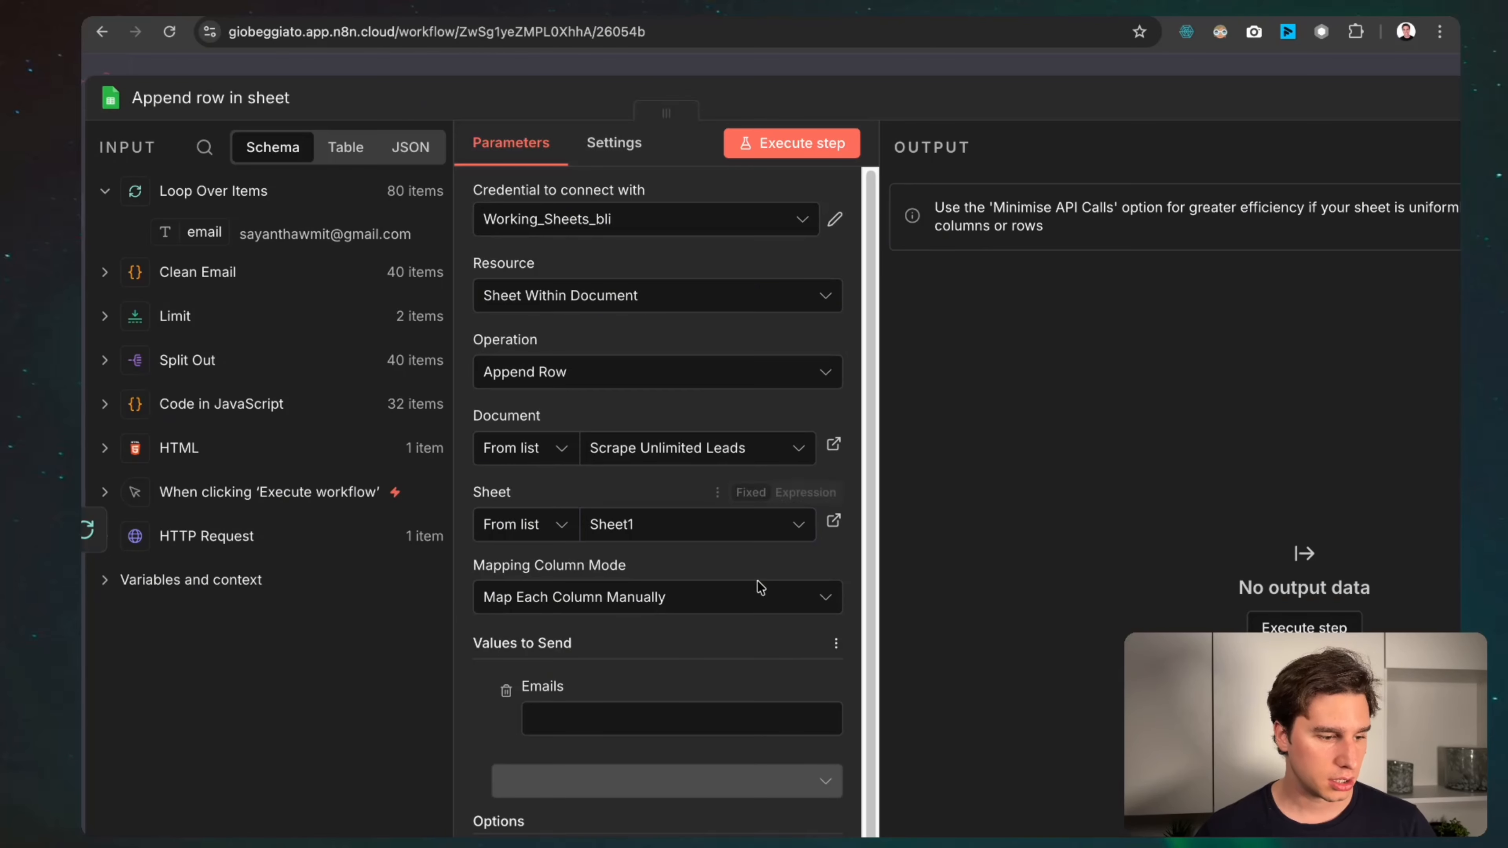
Map the loop's email field to the Emails column as {{ $json.email }} and execute the append step.
left_click(563, 706)
left_click_drag(161, 236, 598, 721)
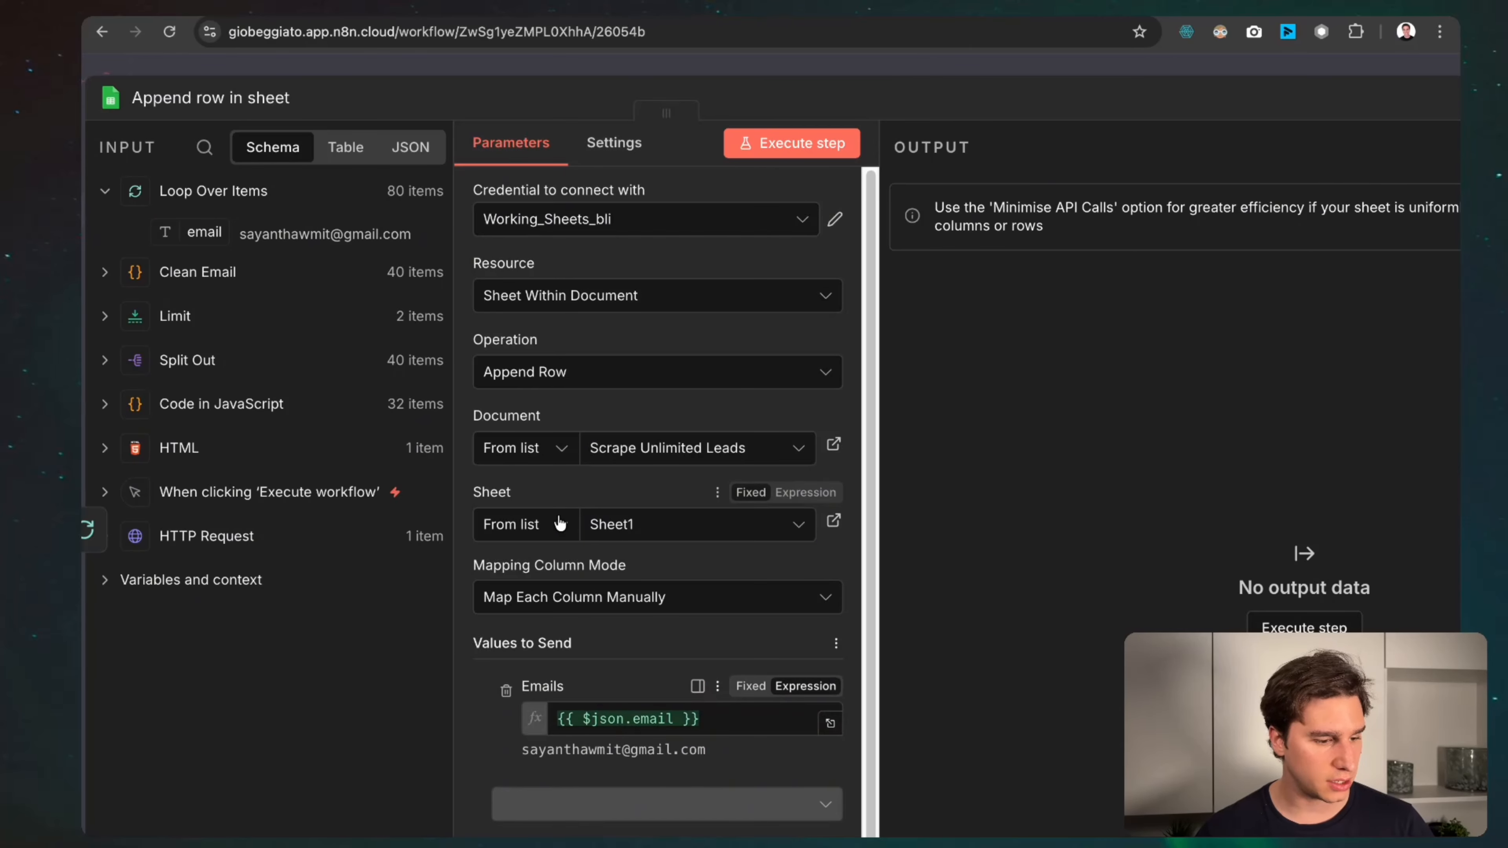
scroll(1020, 451, "right", 2)
scroll(1020, 450, "right", 3)
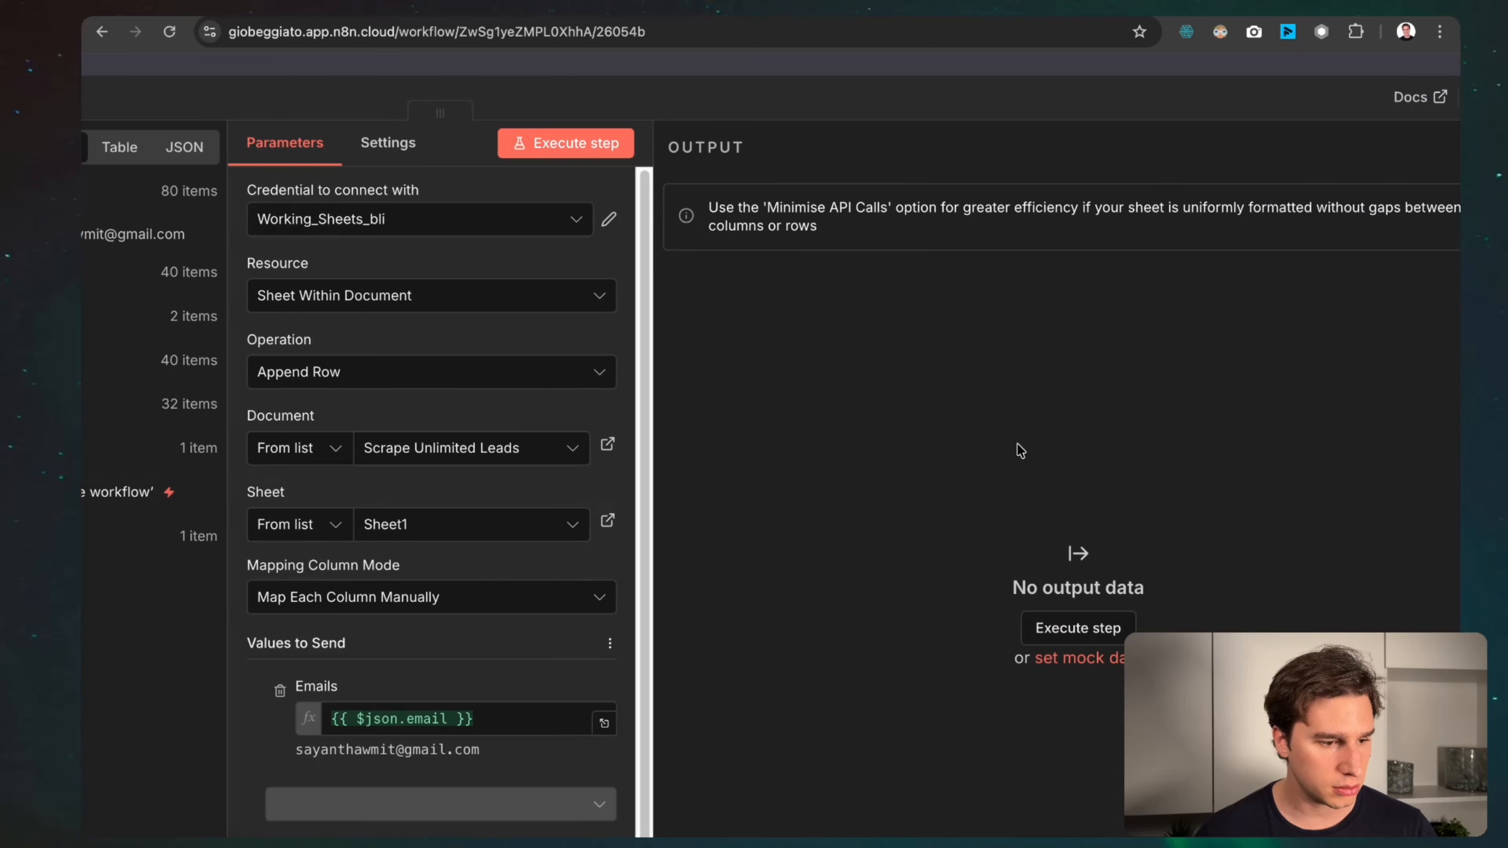
left_click(580, 145)
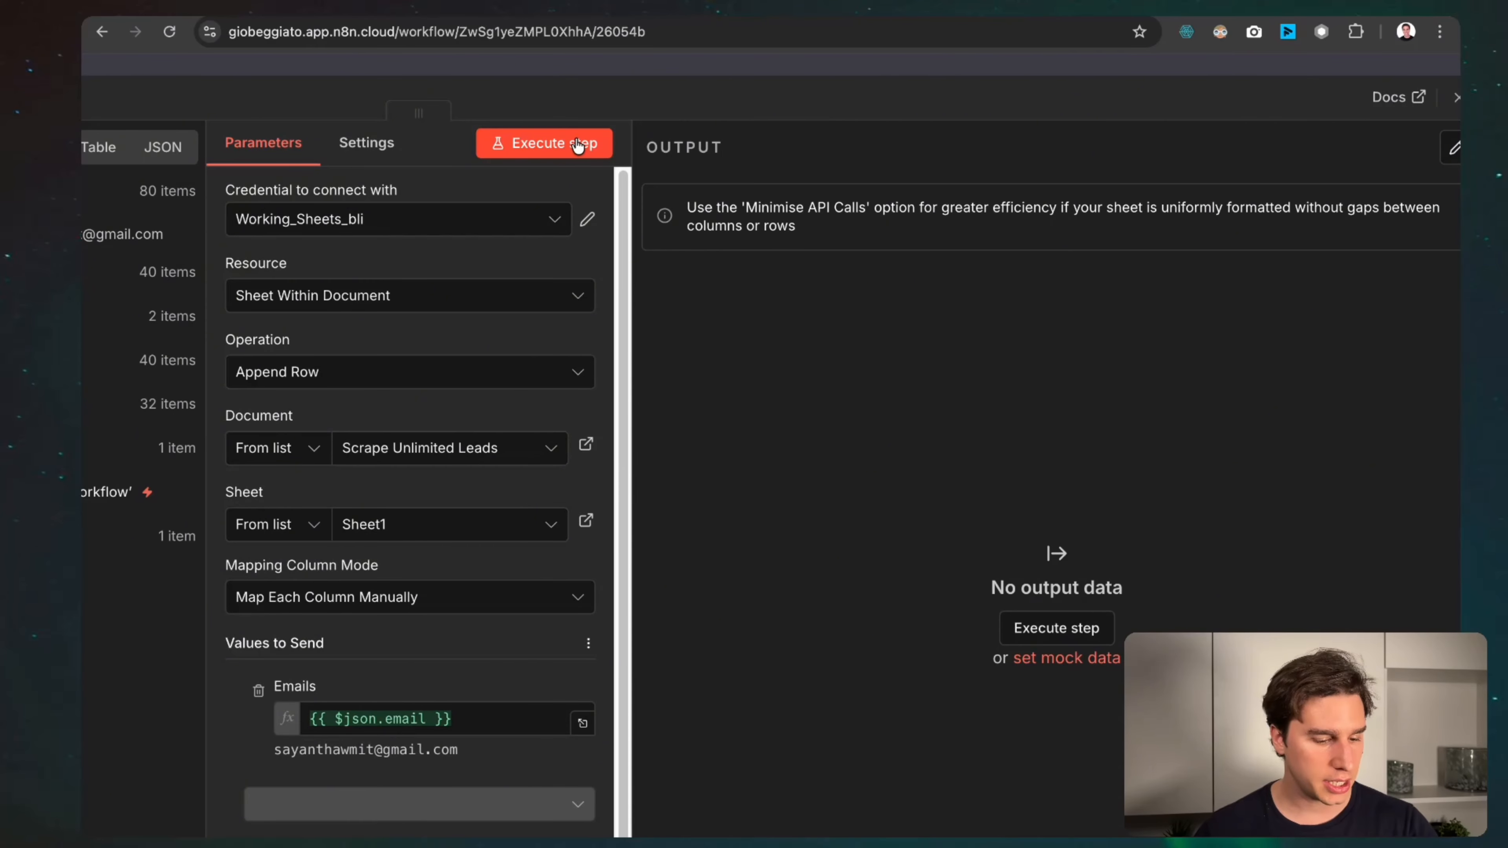
scroll(578, 146, "down", 3)
left_click(715, 131)
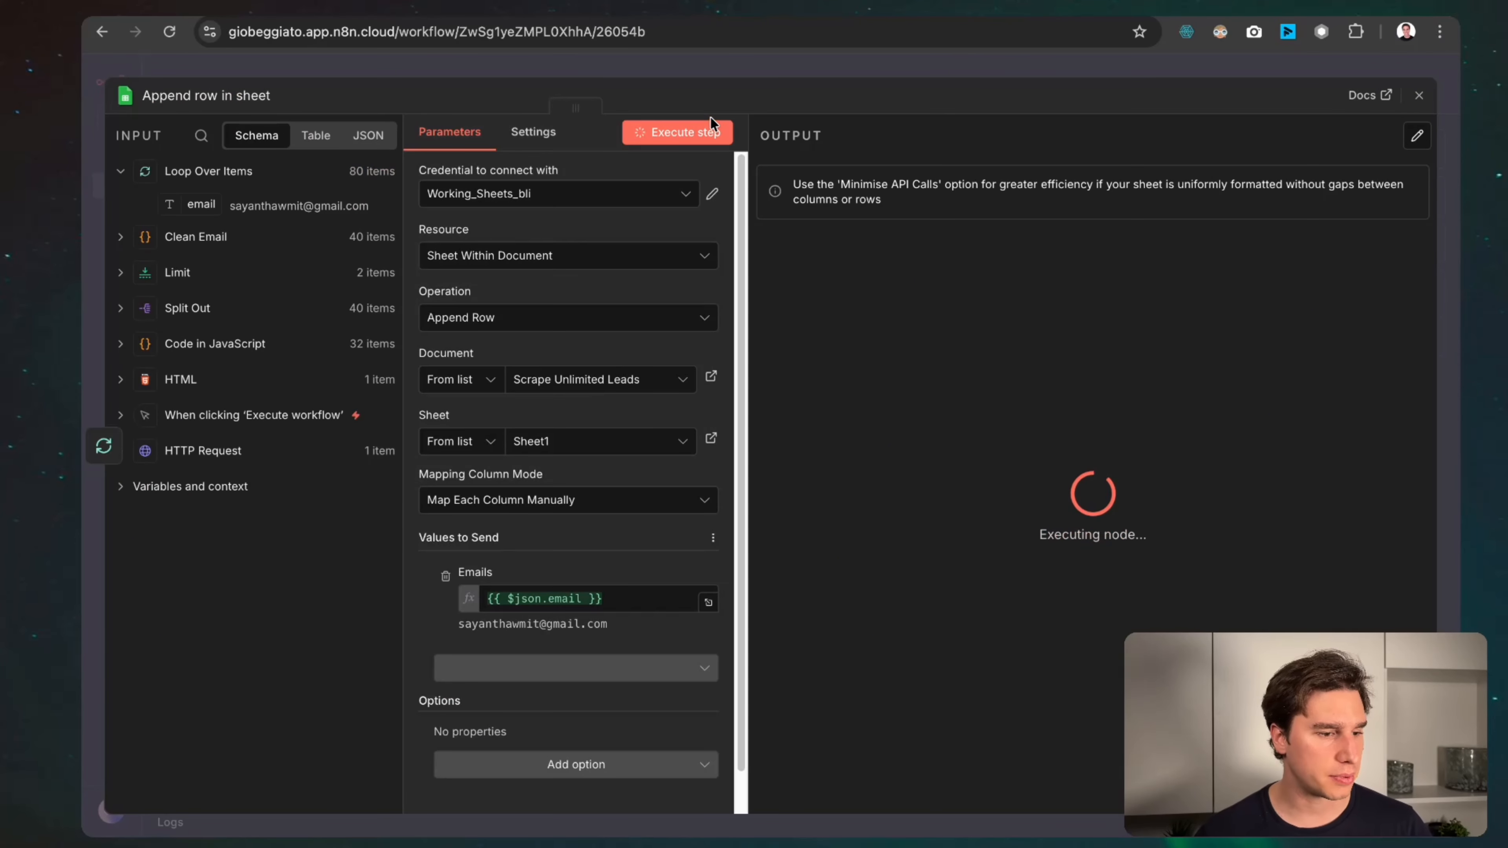
Review the appended rows in the Scrape Unlimited Leads Google Sheet and close the append node's settings in n8n.
key("ctrl+Tab")
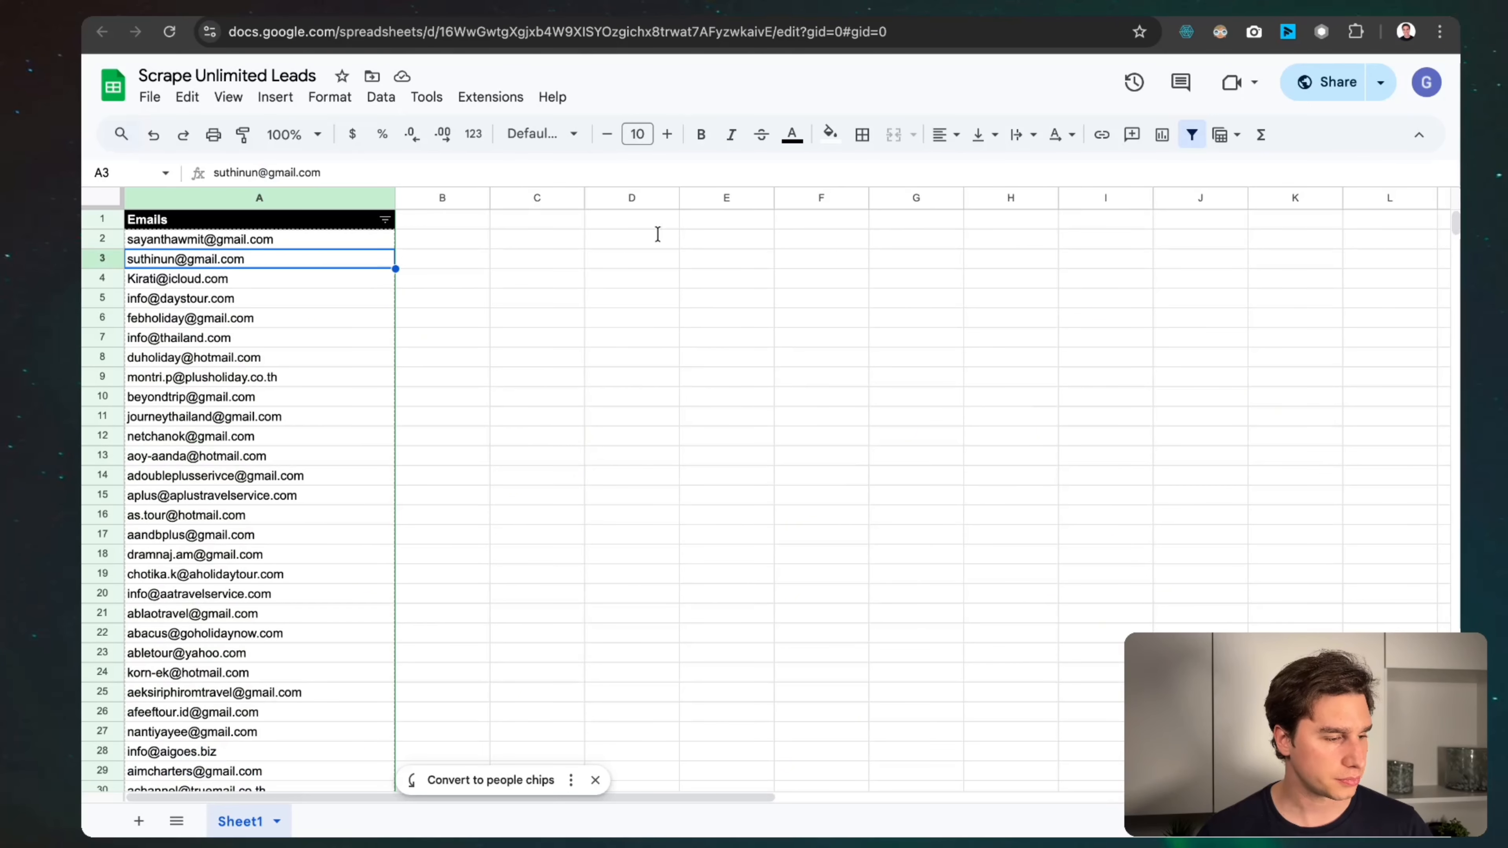
scroll(255, 395, "down", 12)
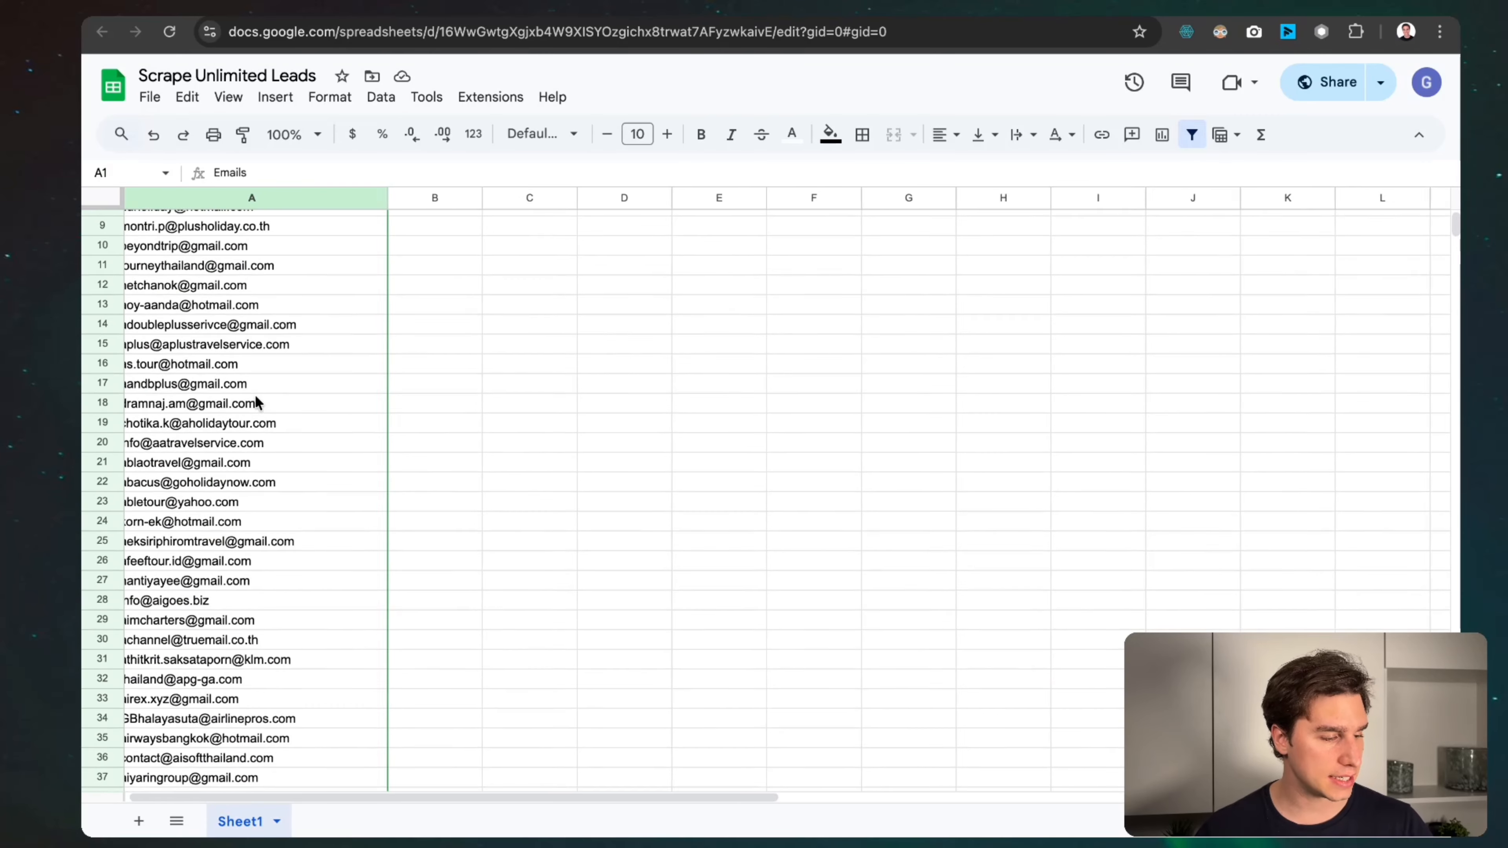
scroll(255, 395, "up", 6)
scroll(254, 395, "up", 6)
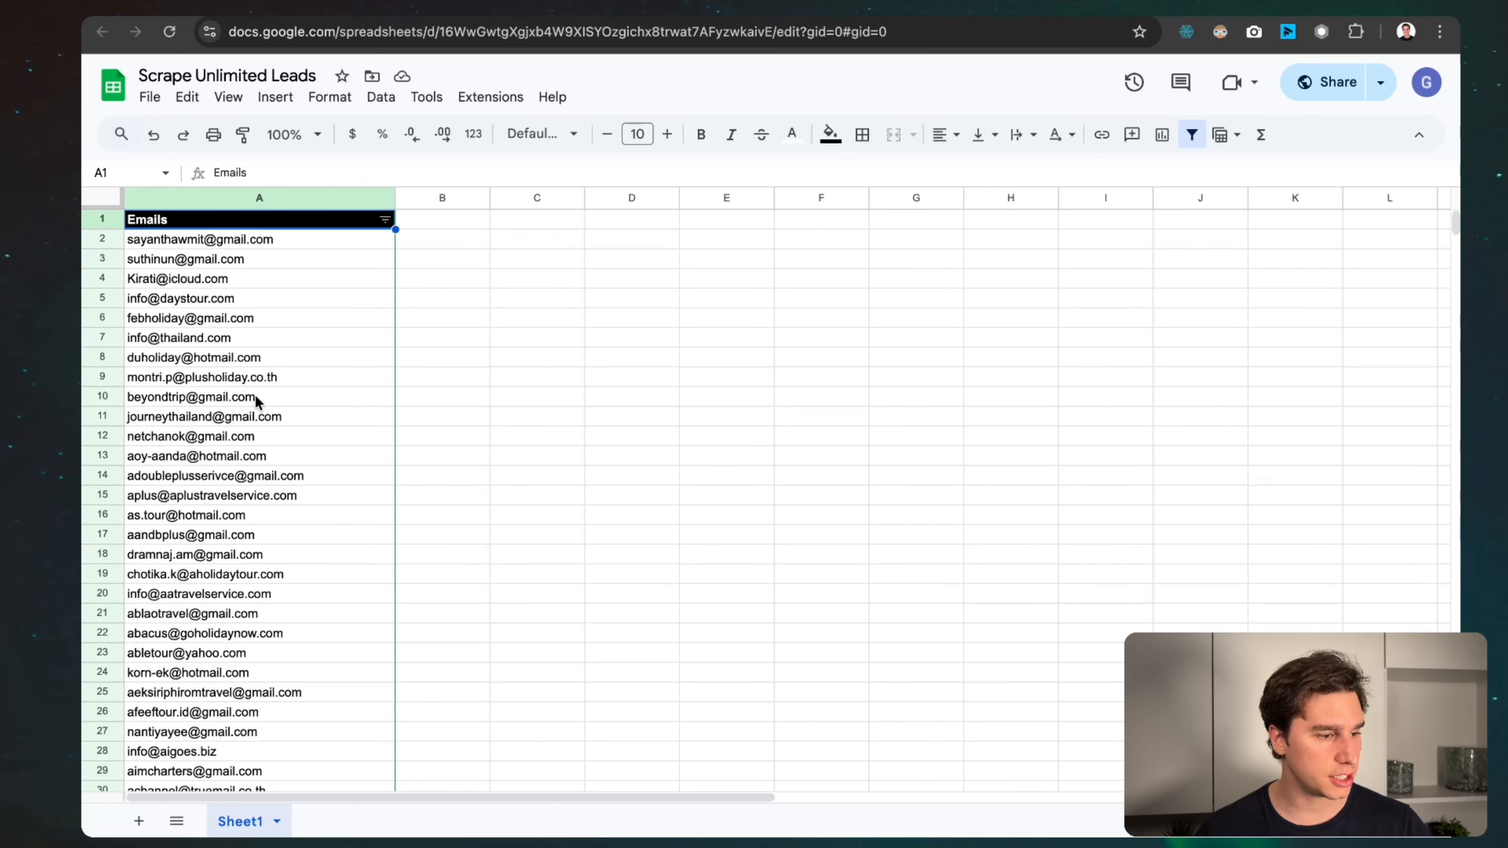
left_click(502, 7)
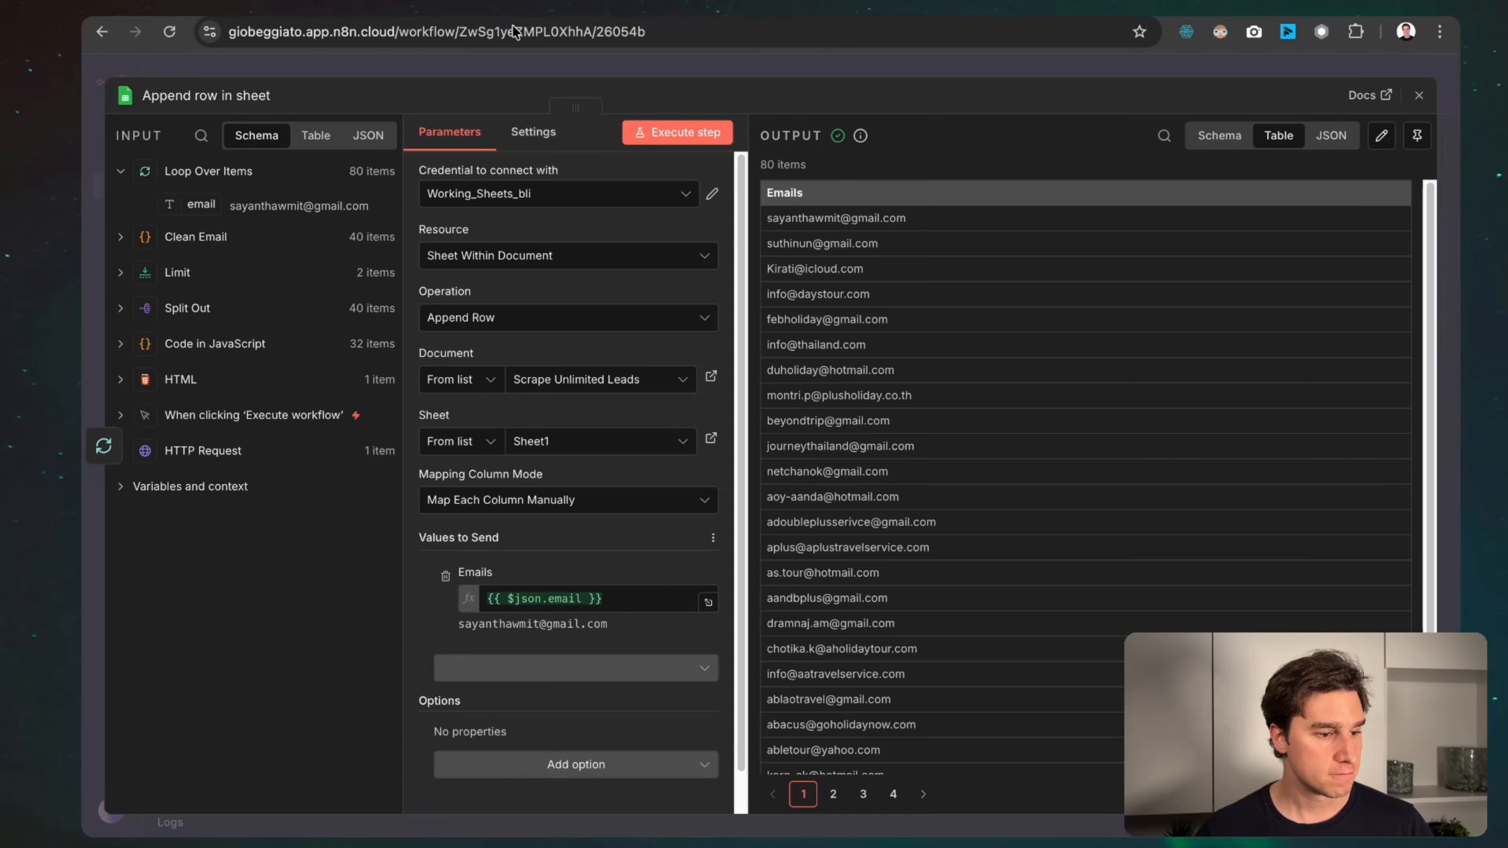
left_click(767, 68)
Clear all test emails in A2:A81 of the Google Sheet, keeping the Emails header, and return to the n8n workflow.
left_click(368, 7)
left_click(237, 241)
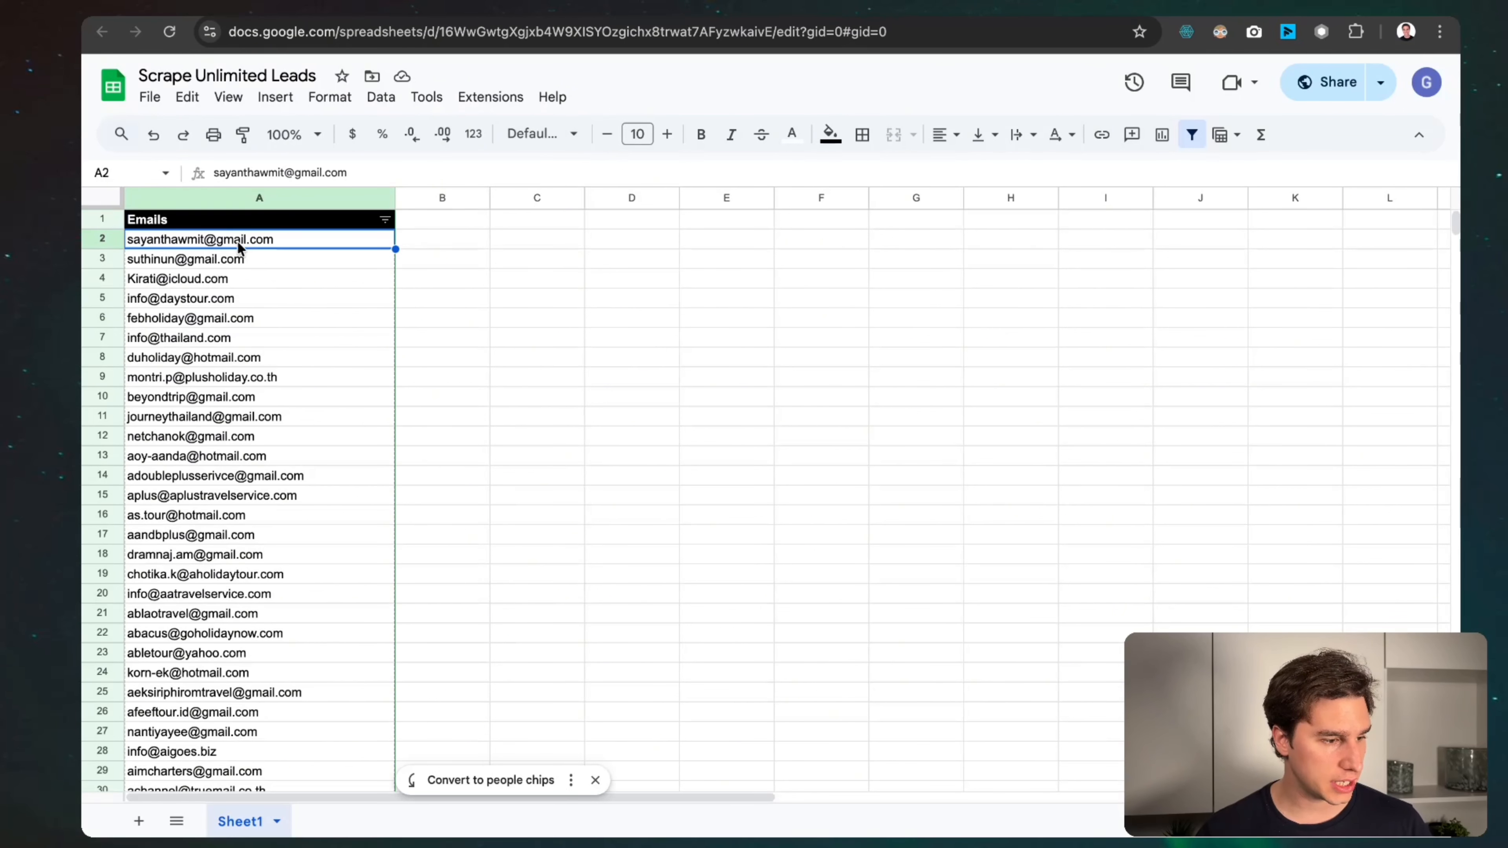
key("ctrl+shift+Down")
key("Delete")
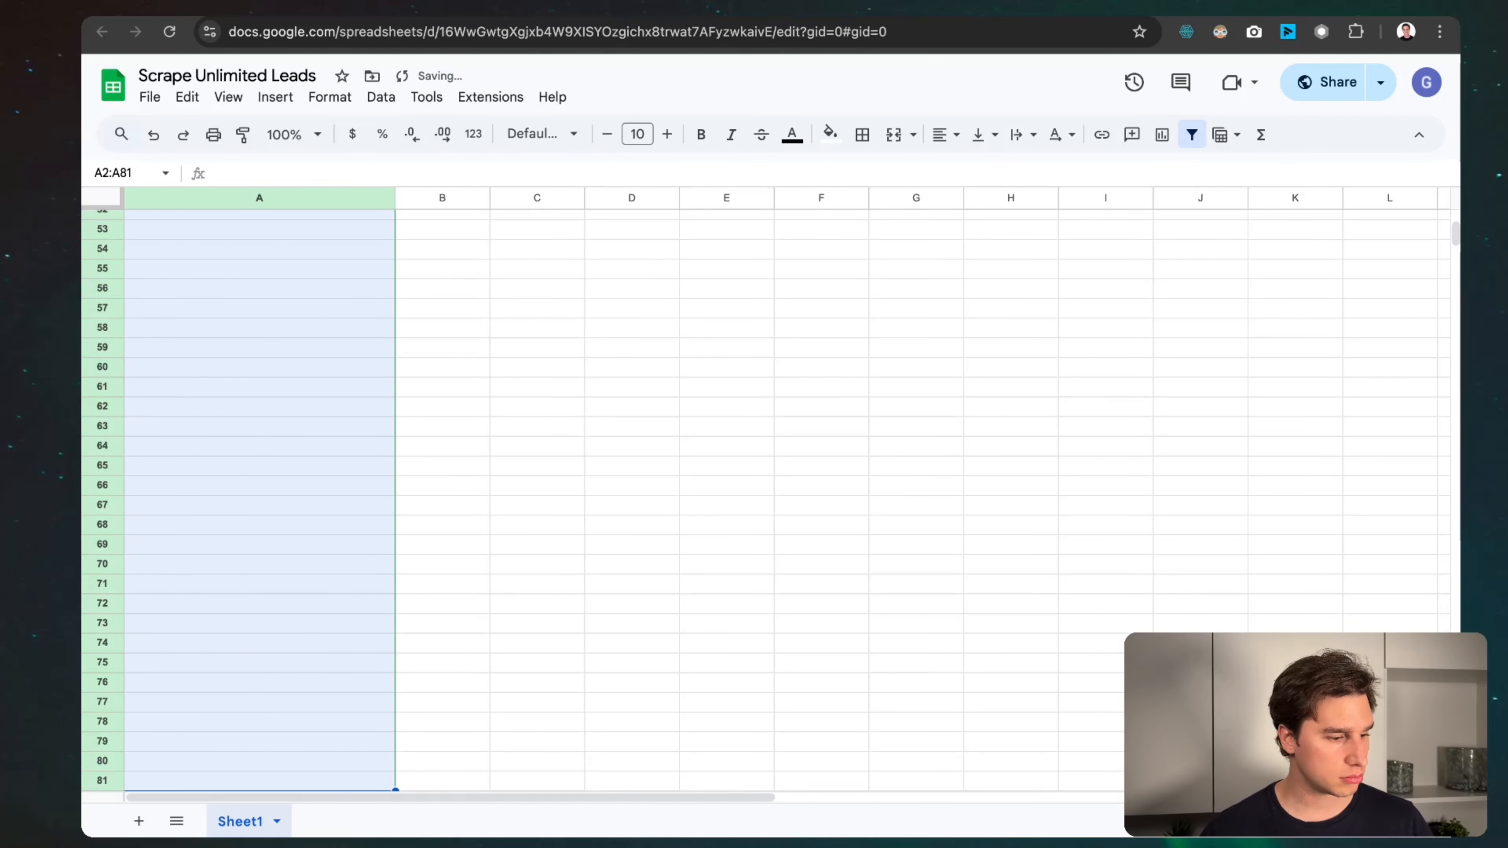
left_click(287, 342)
key("ctrl+Up")
left_click(502, 7)
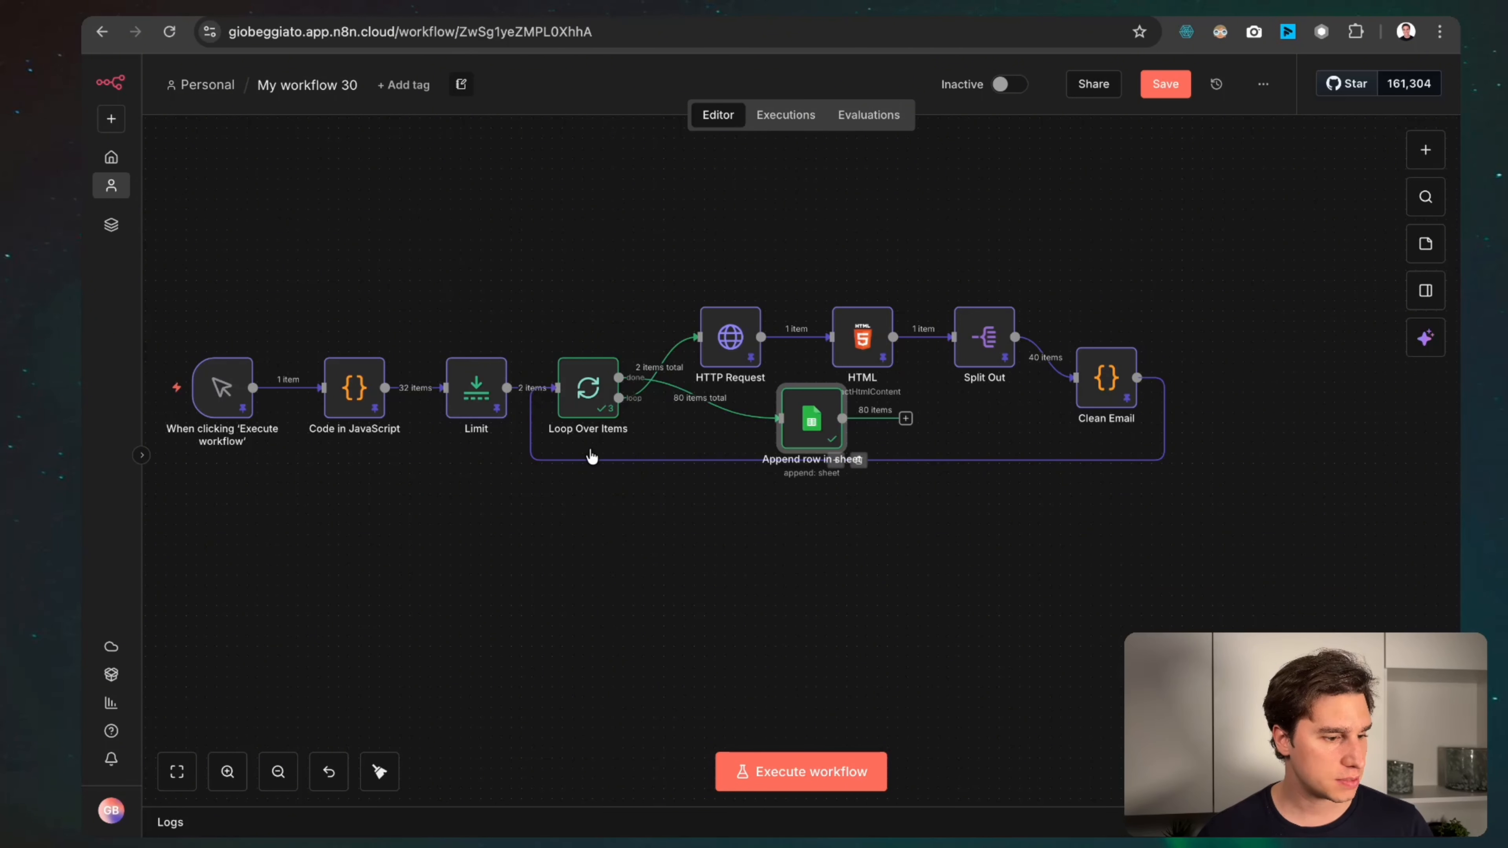
Set the Limit node's maximum items to 3.
double_click(477, 387)
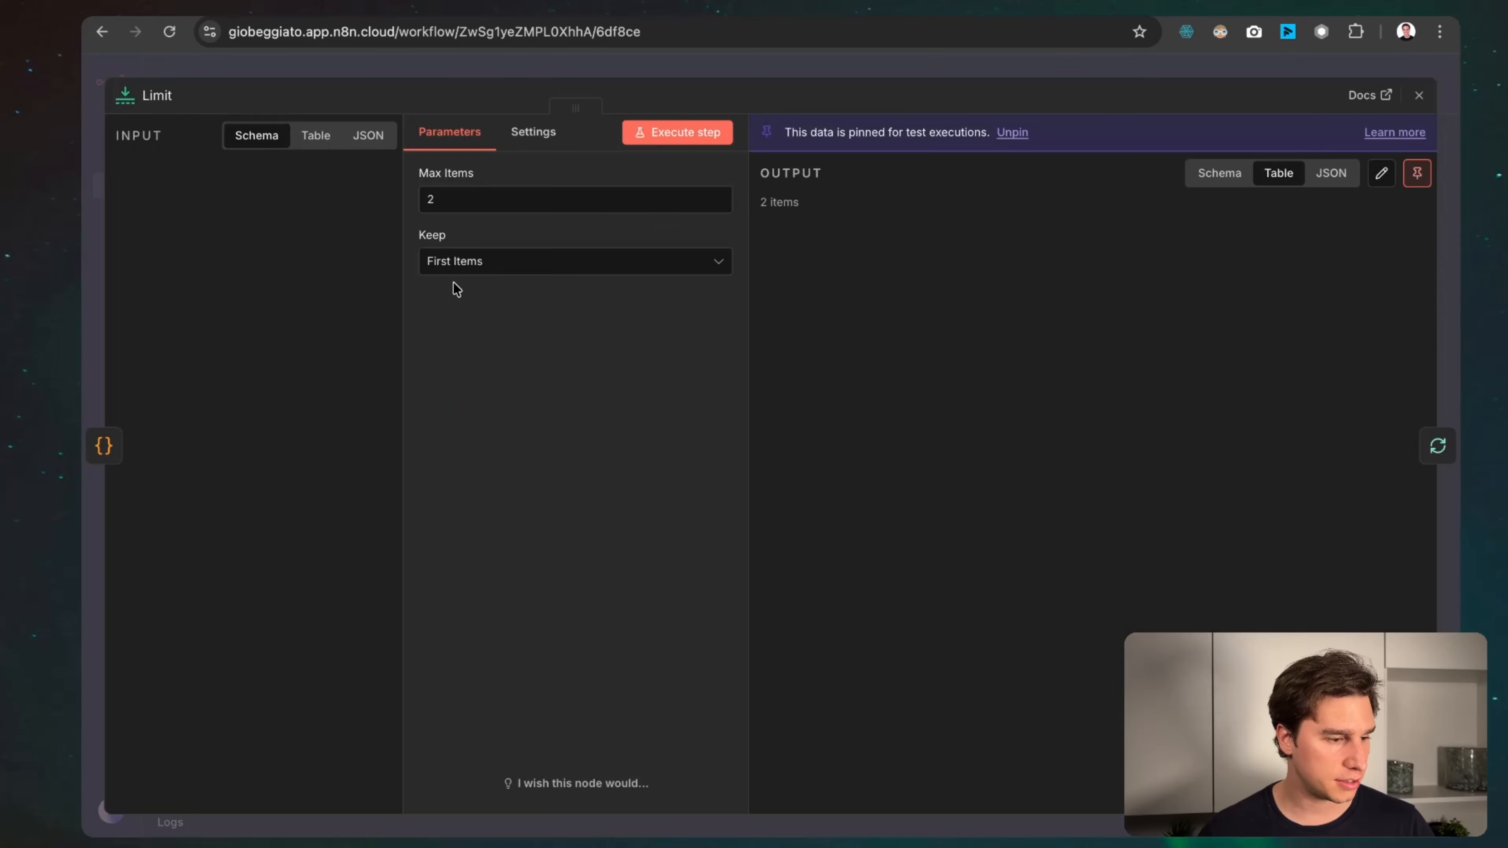
left_click(482, 188)
key("BackSpace")
type("3")
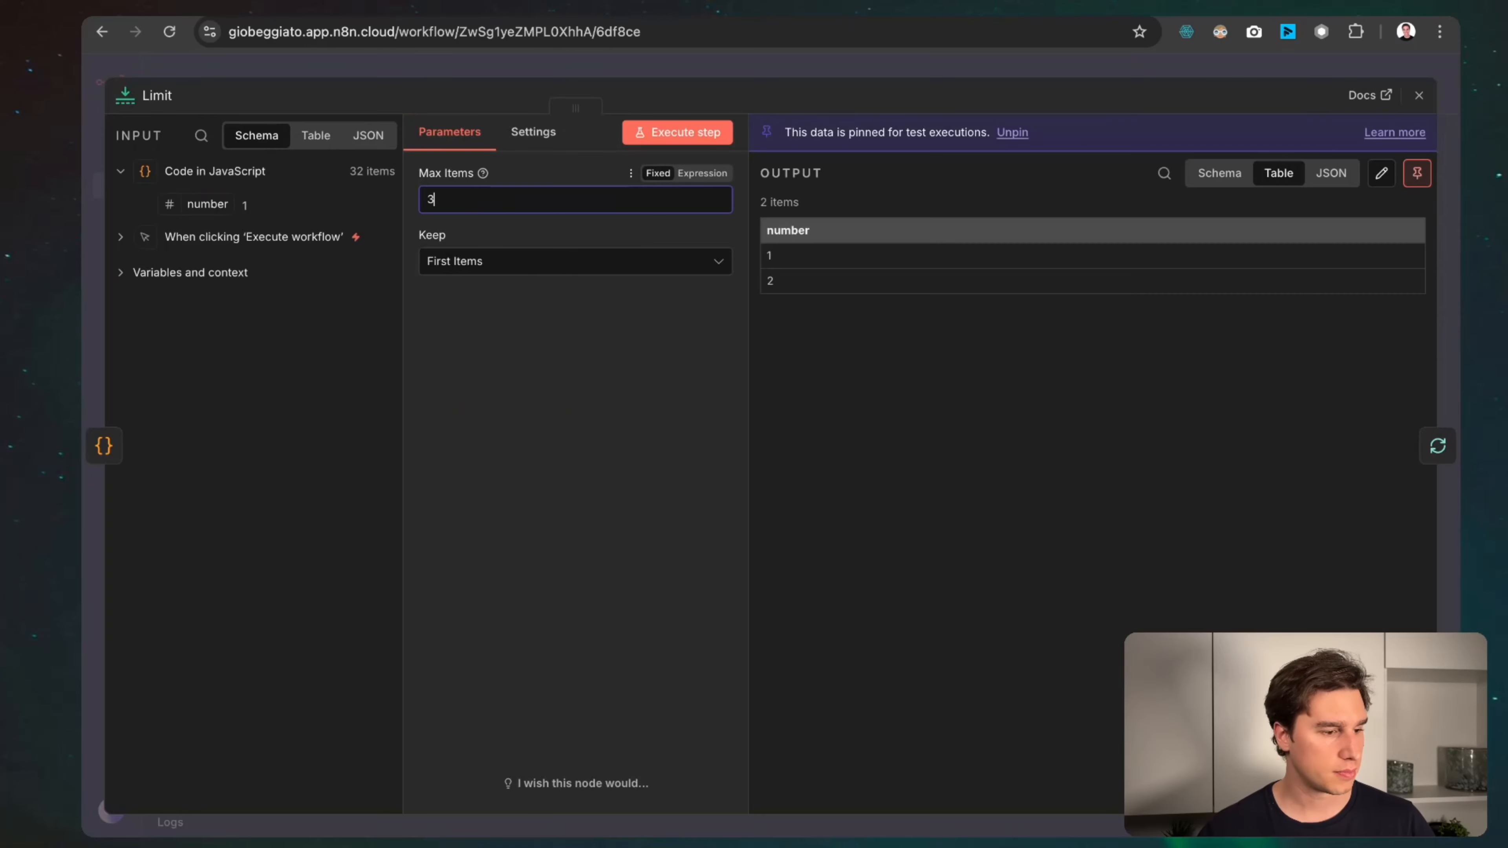
left_click(617, 70)
Unpin the test data from the trigger, Code in JavaScript, Limit, HTTP Request, HTML, Split Out and Clean Email nodes.
left_click_drag(158, 299, 522, 444)
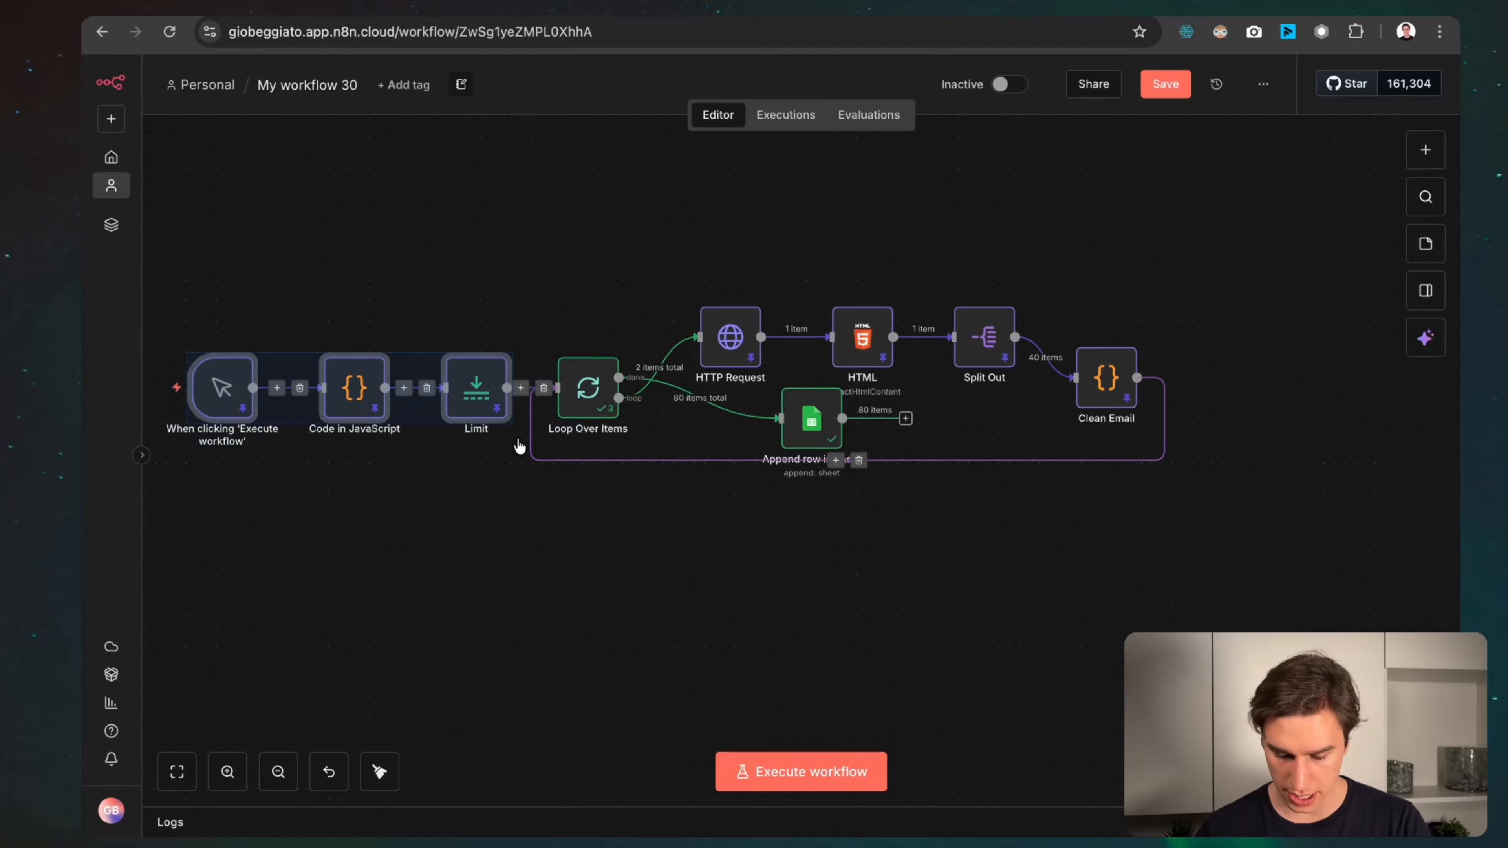
left_click_drag(1253, 479, 694, 281)
key("p")
left_click(1012, 514)
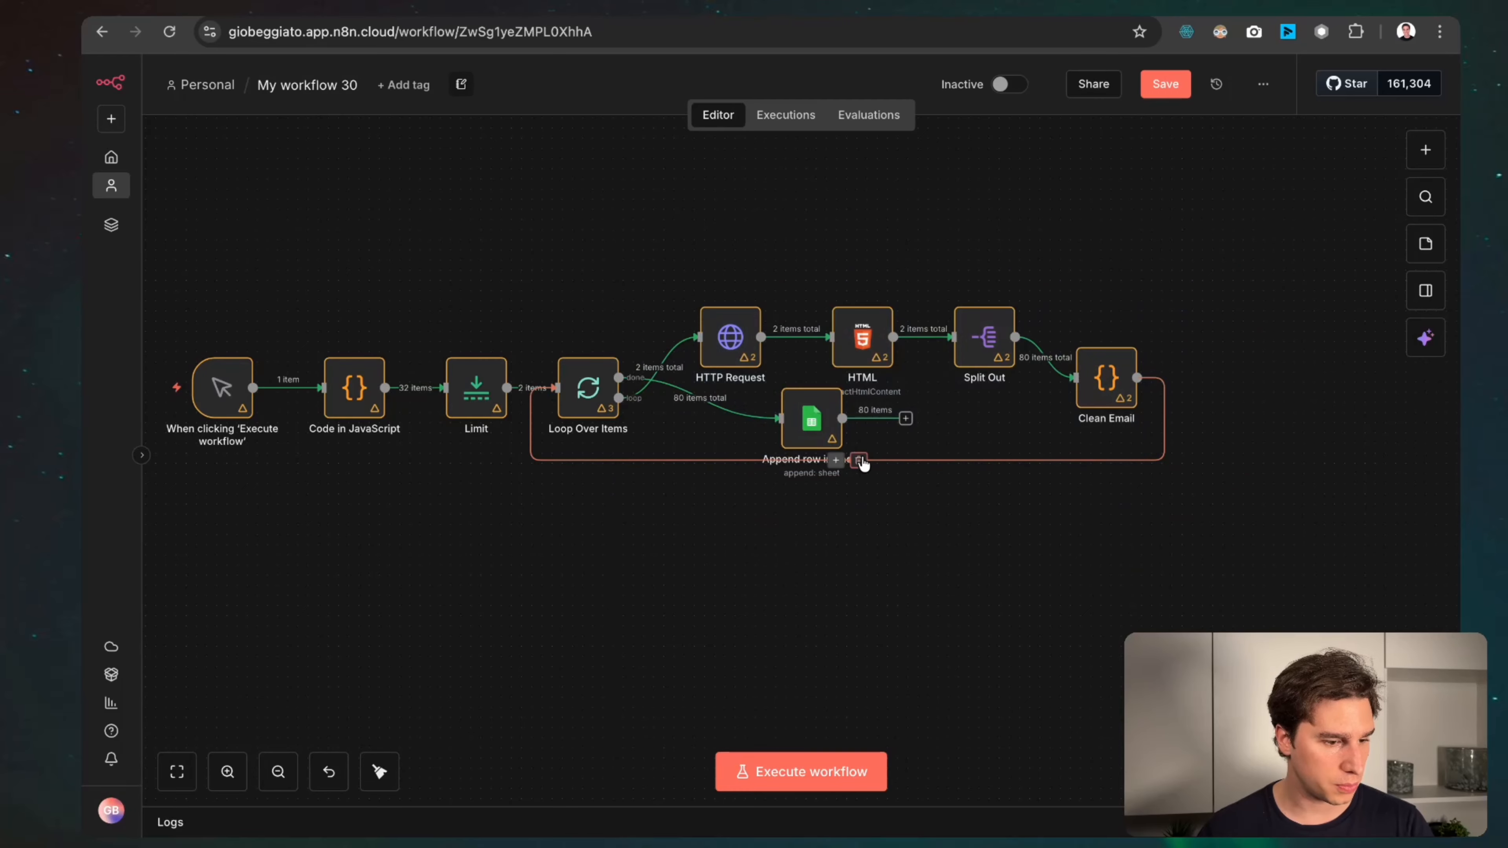
Reposition the Append row in sheet node above the HTTP Request node and save the workflow.
left_click_drag(823, 429, 701, 234)
left_click(1148, 91)
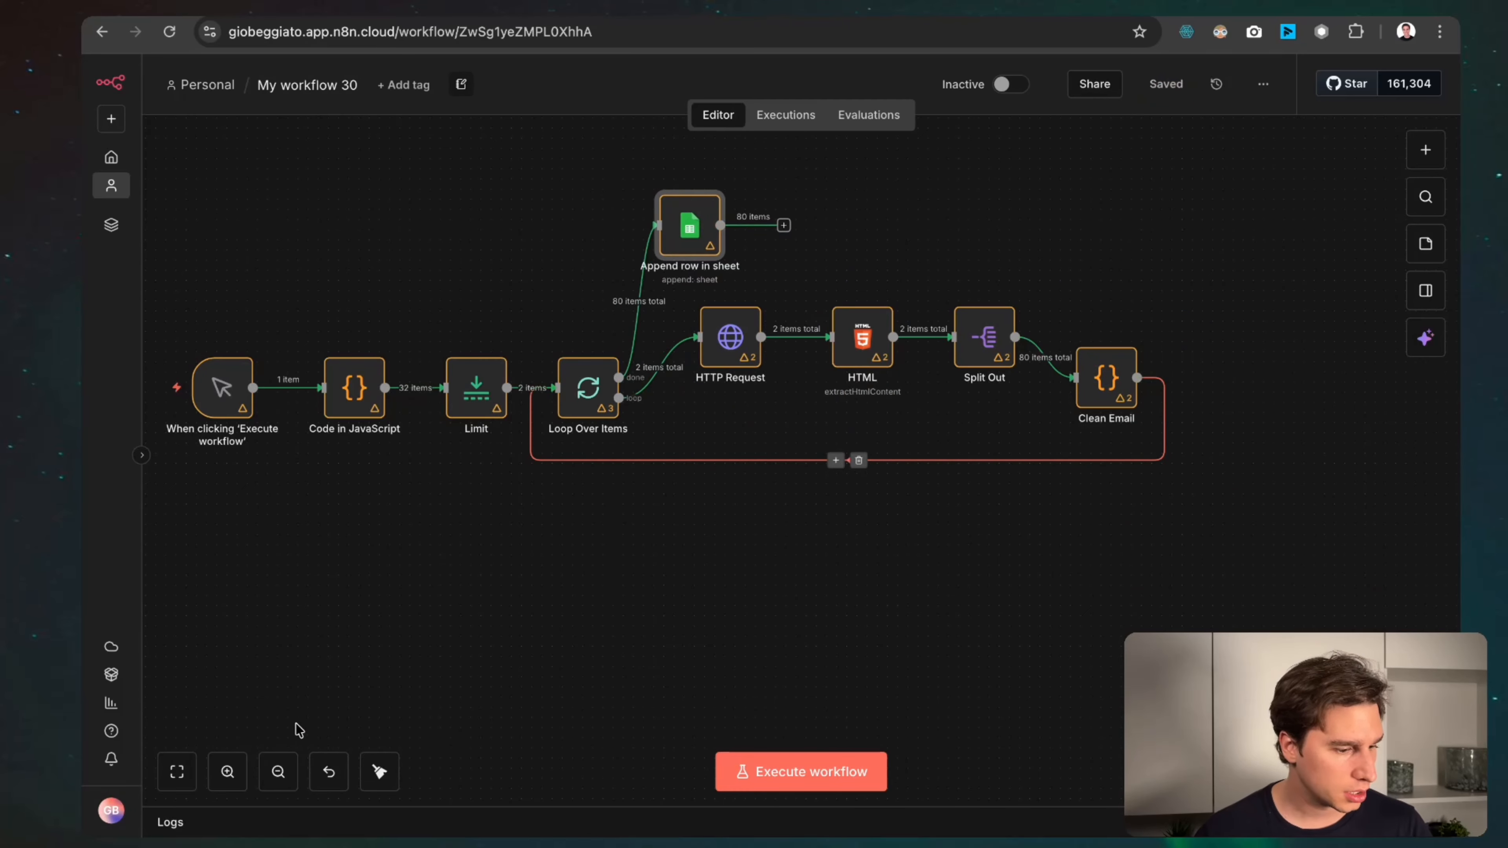
Fit the whole workflow in view, collapse the logs and execute the complete workflow.
left_click(173, 771)
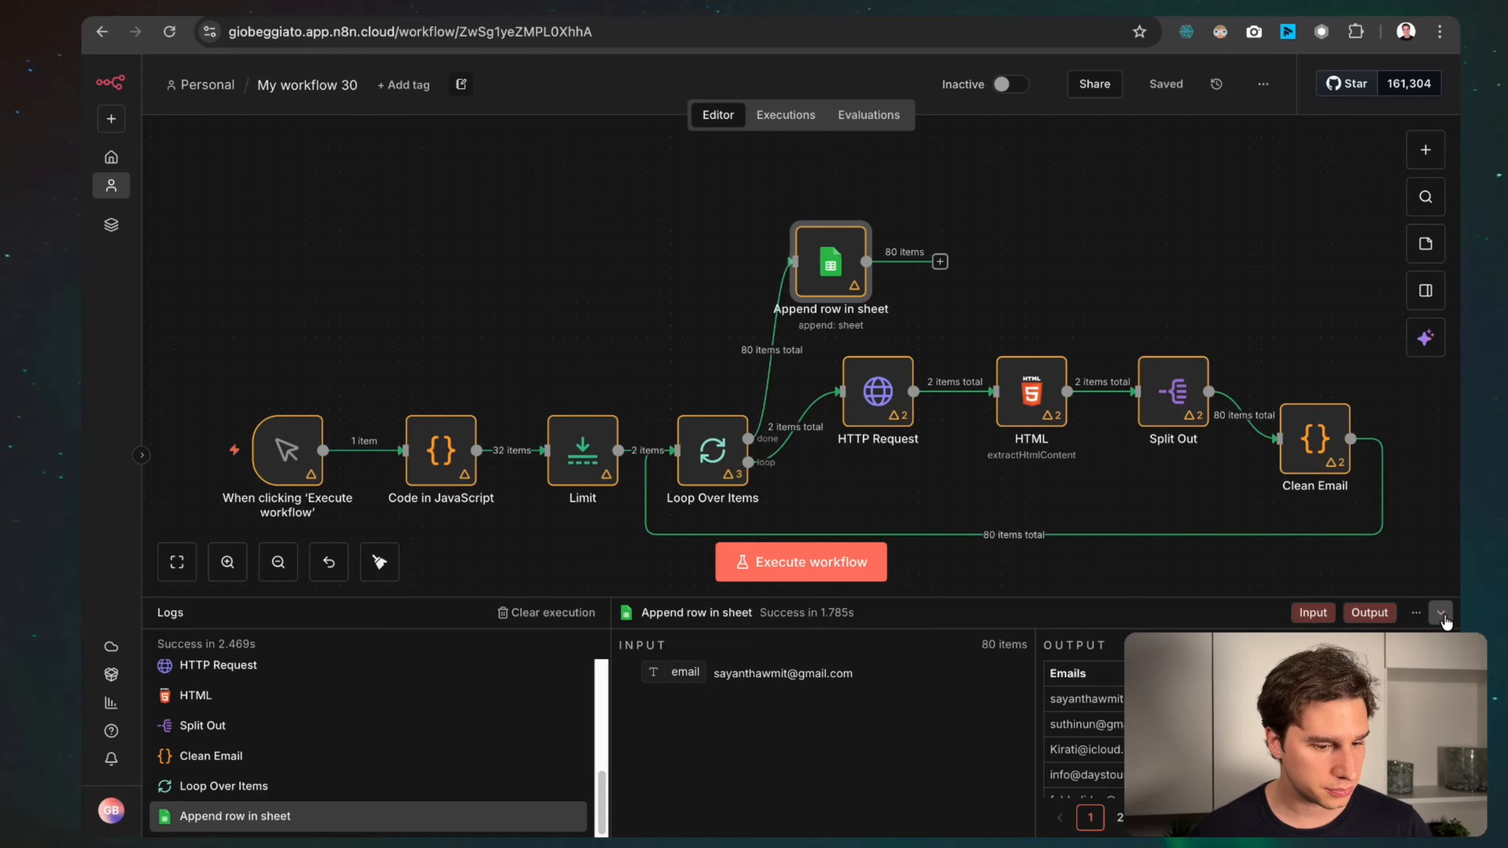
left_click(1442, 615)
left_click(814, 779)
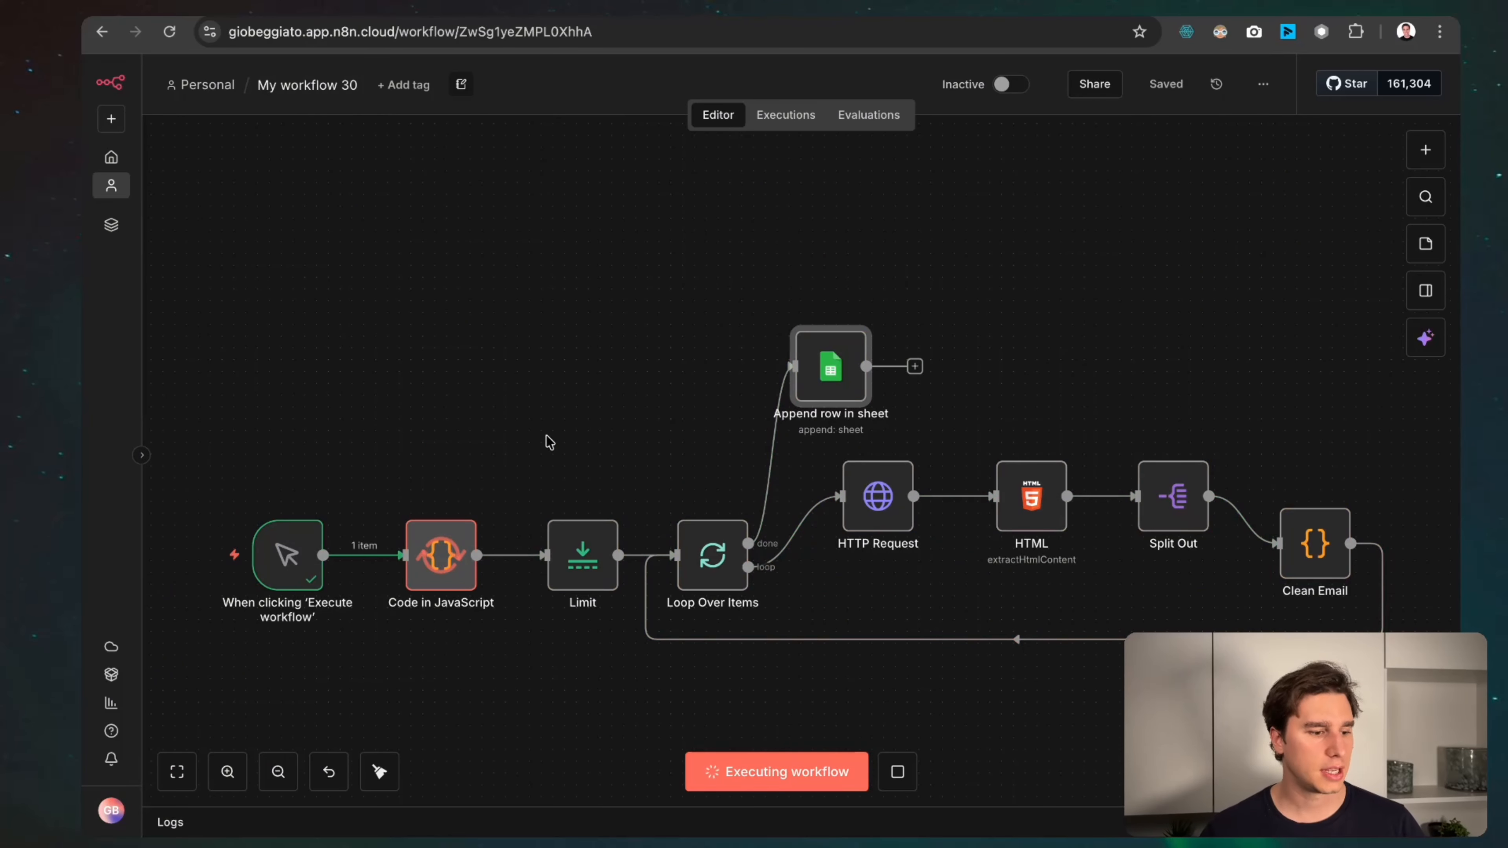
left_click_drag(404, 624, 703, 609)
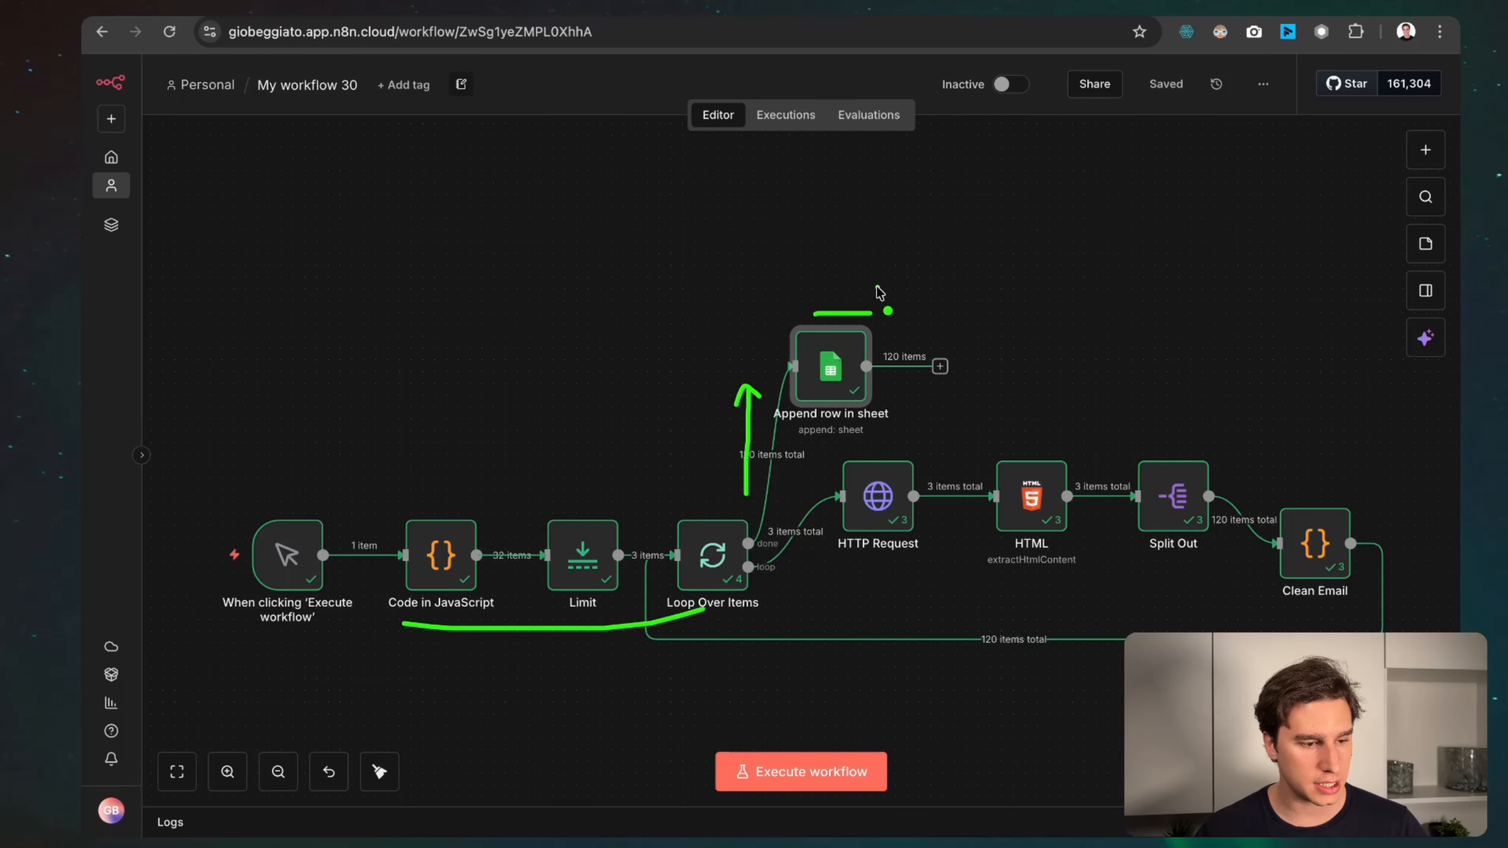
key("Escape")
Switch to the Scrape Unlimited Leads Google Sheet and check the appended emails from the first row to the last.
left_click(356, 7)
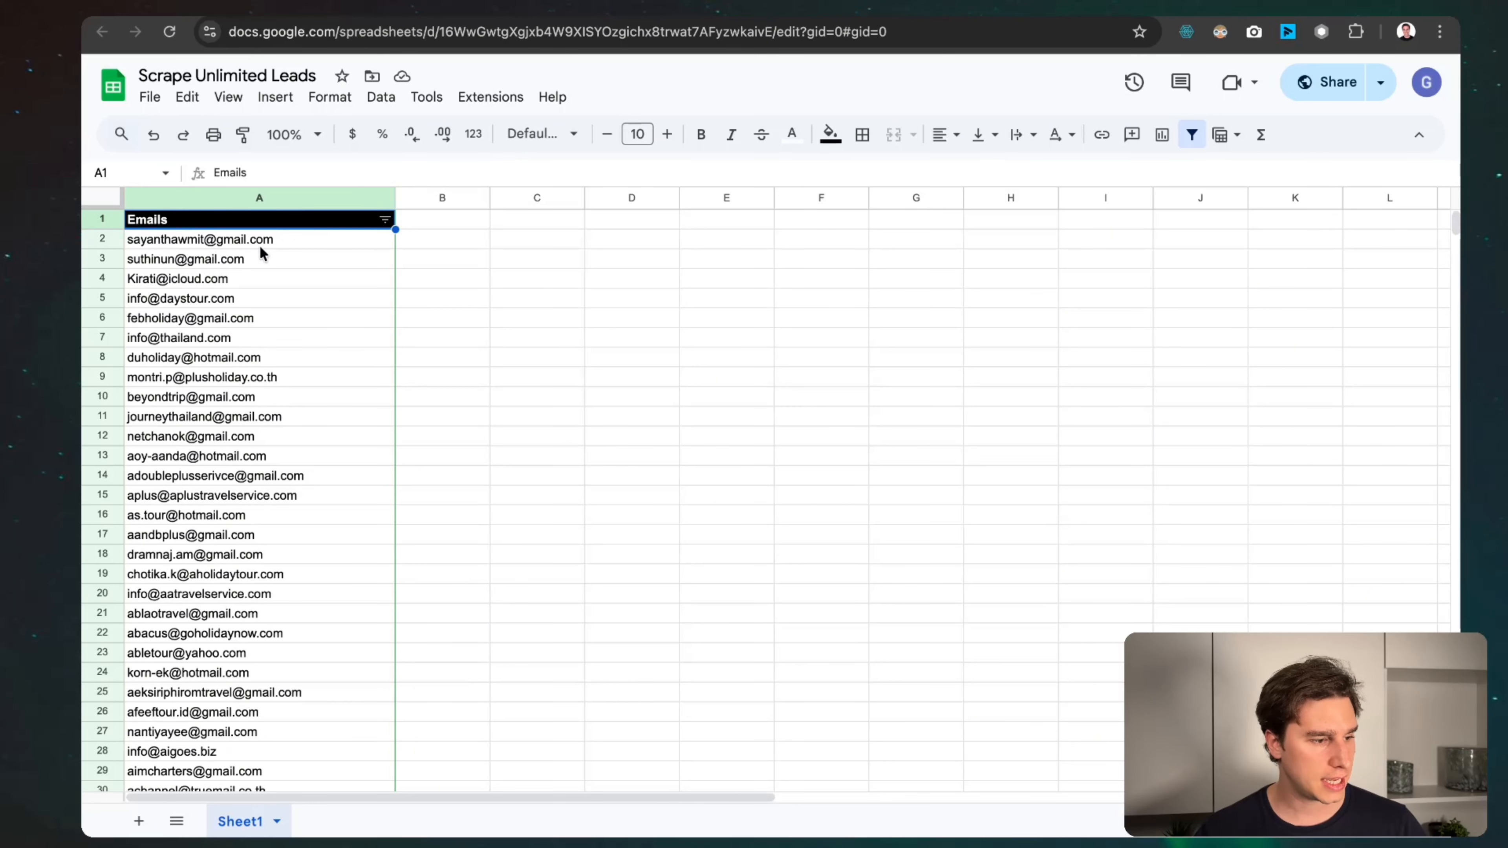
left_click(259, 246)
key("super+Down")
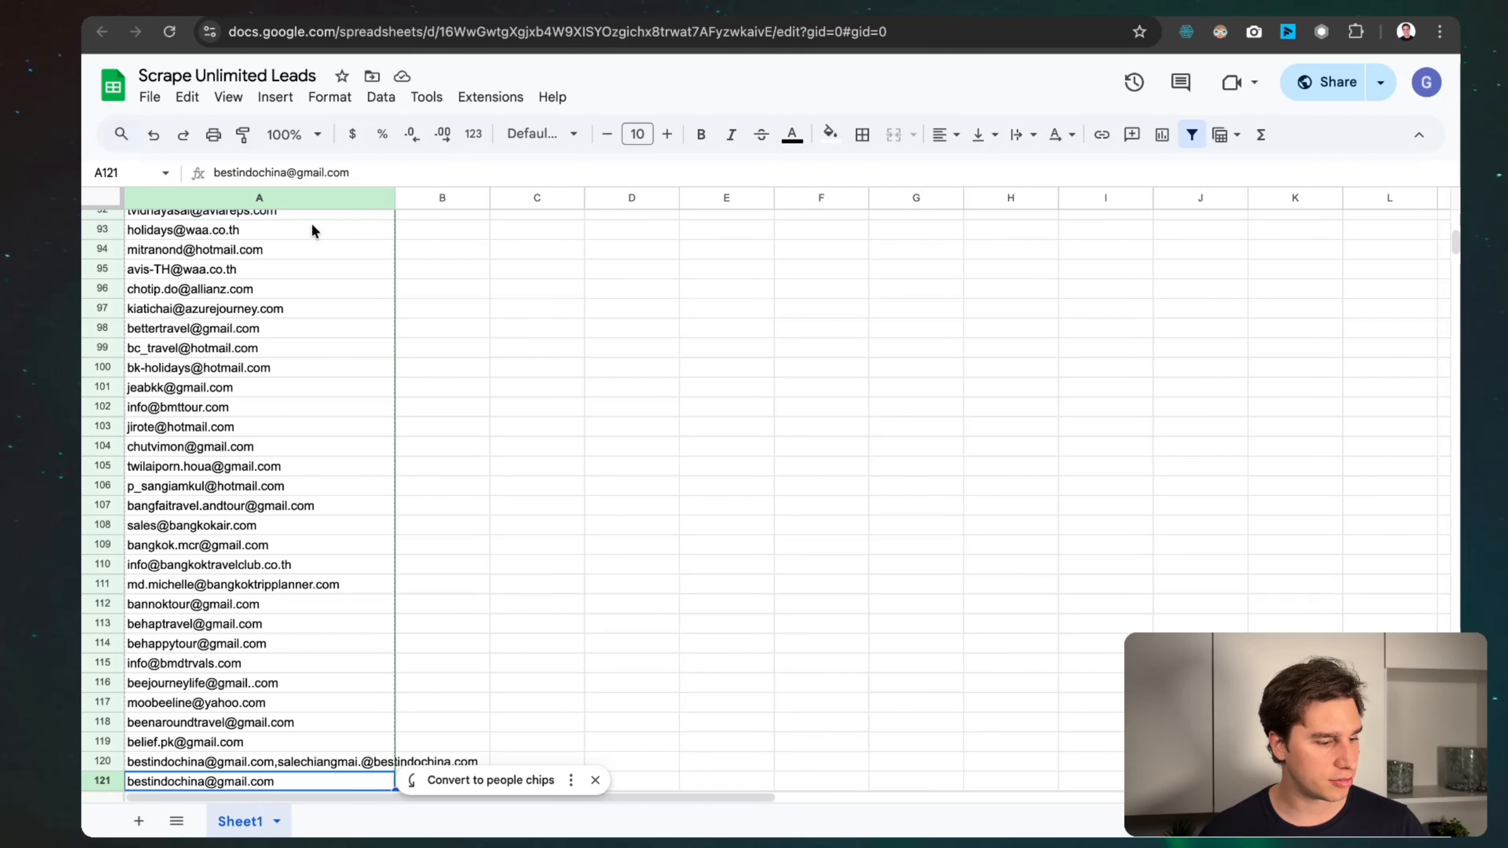
key("Up")
key("super+Up")
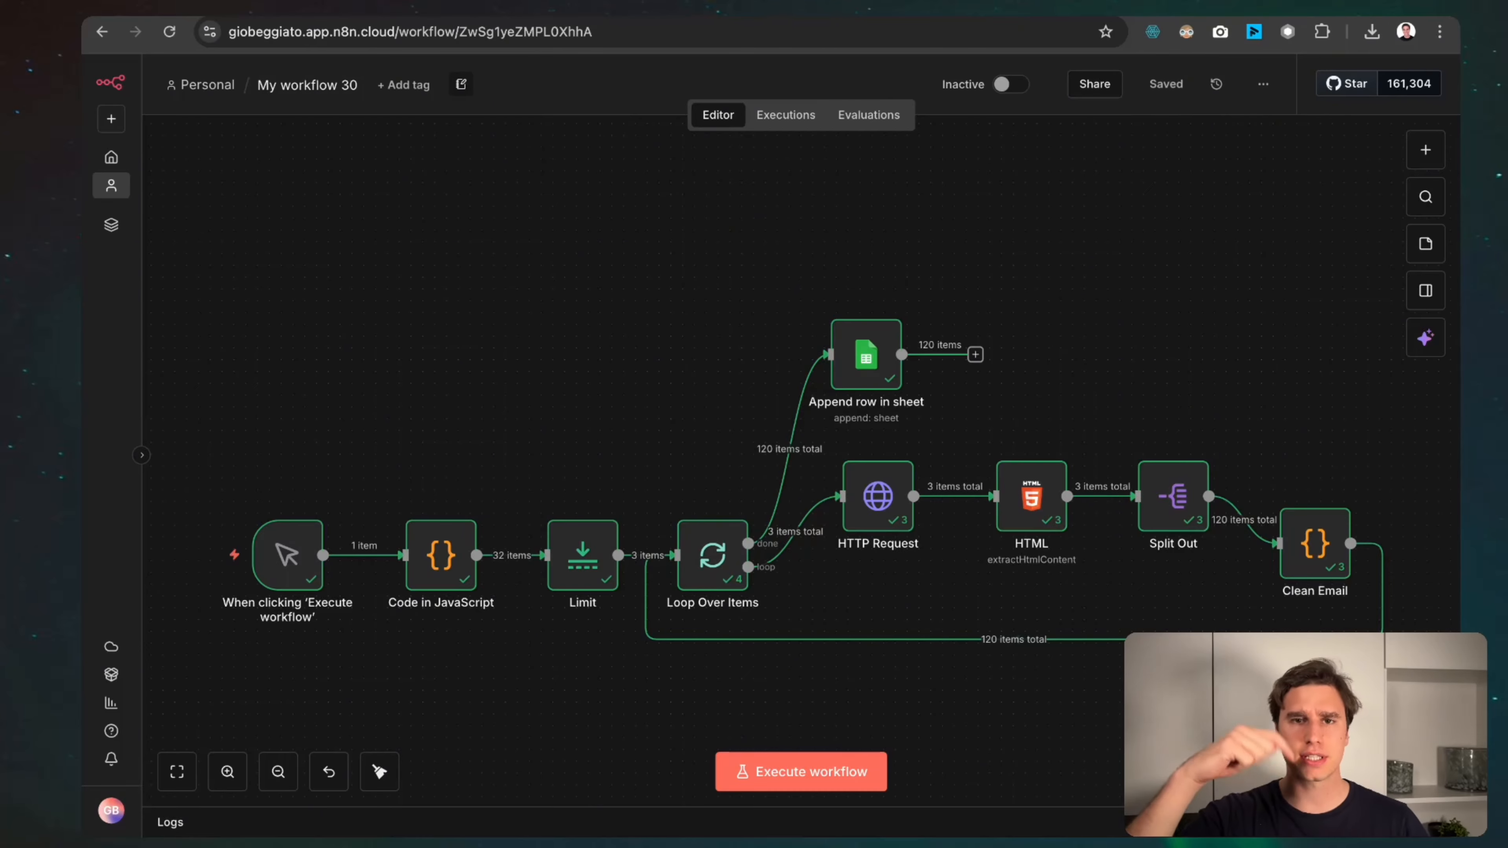
Switch to the AI Automation Founders community on Skool and browse the lessons of the Tutorials course in its classroom.
left_click(1187, 9)
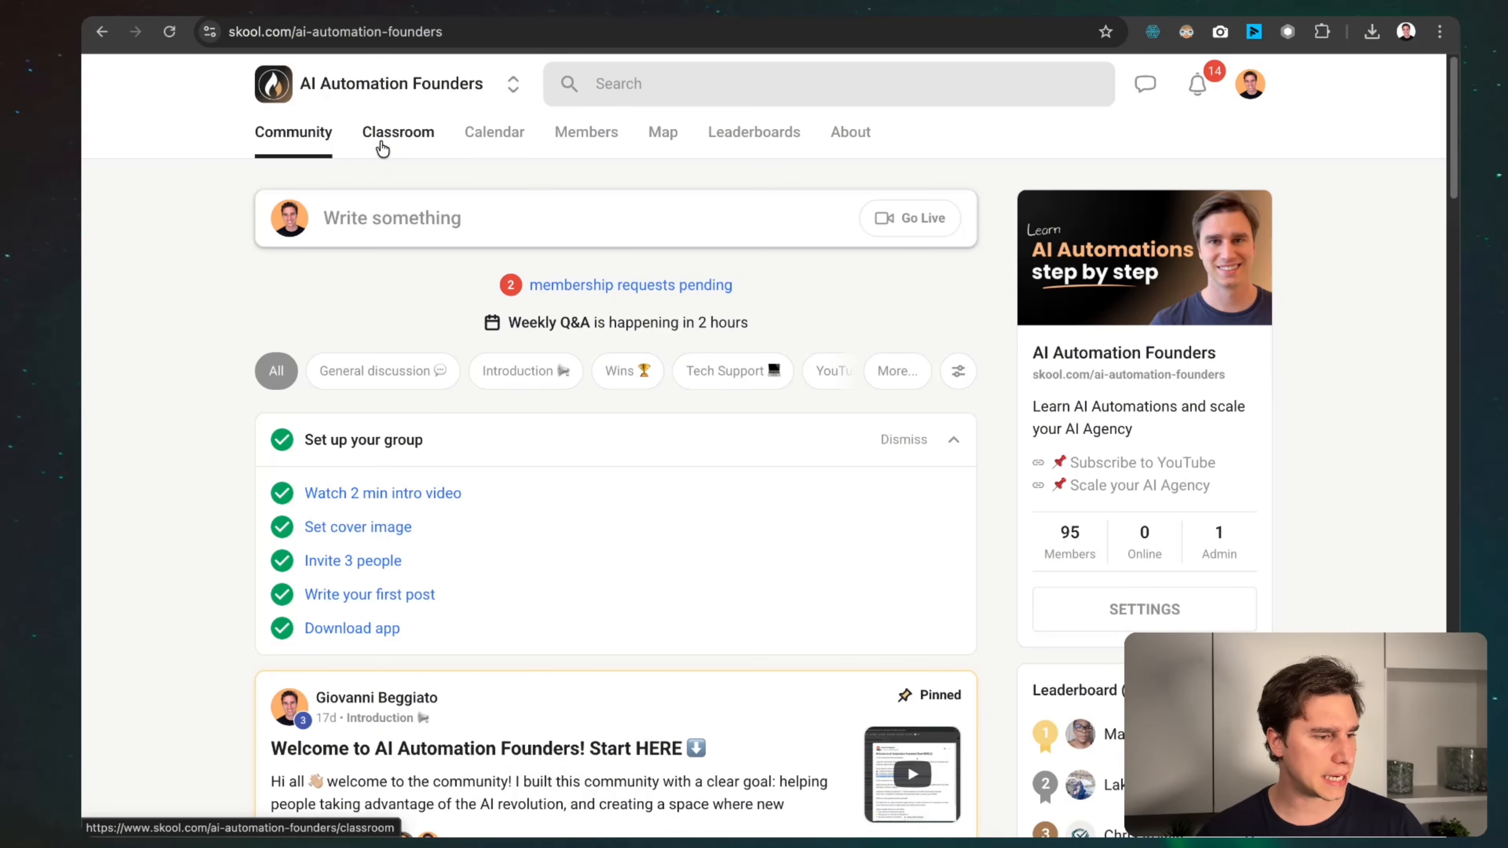
left_click(403, 139)
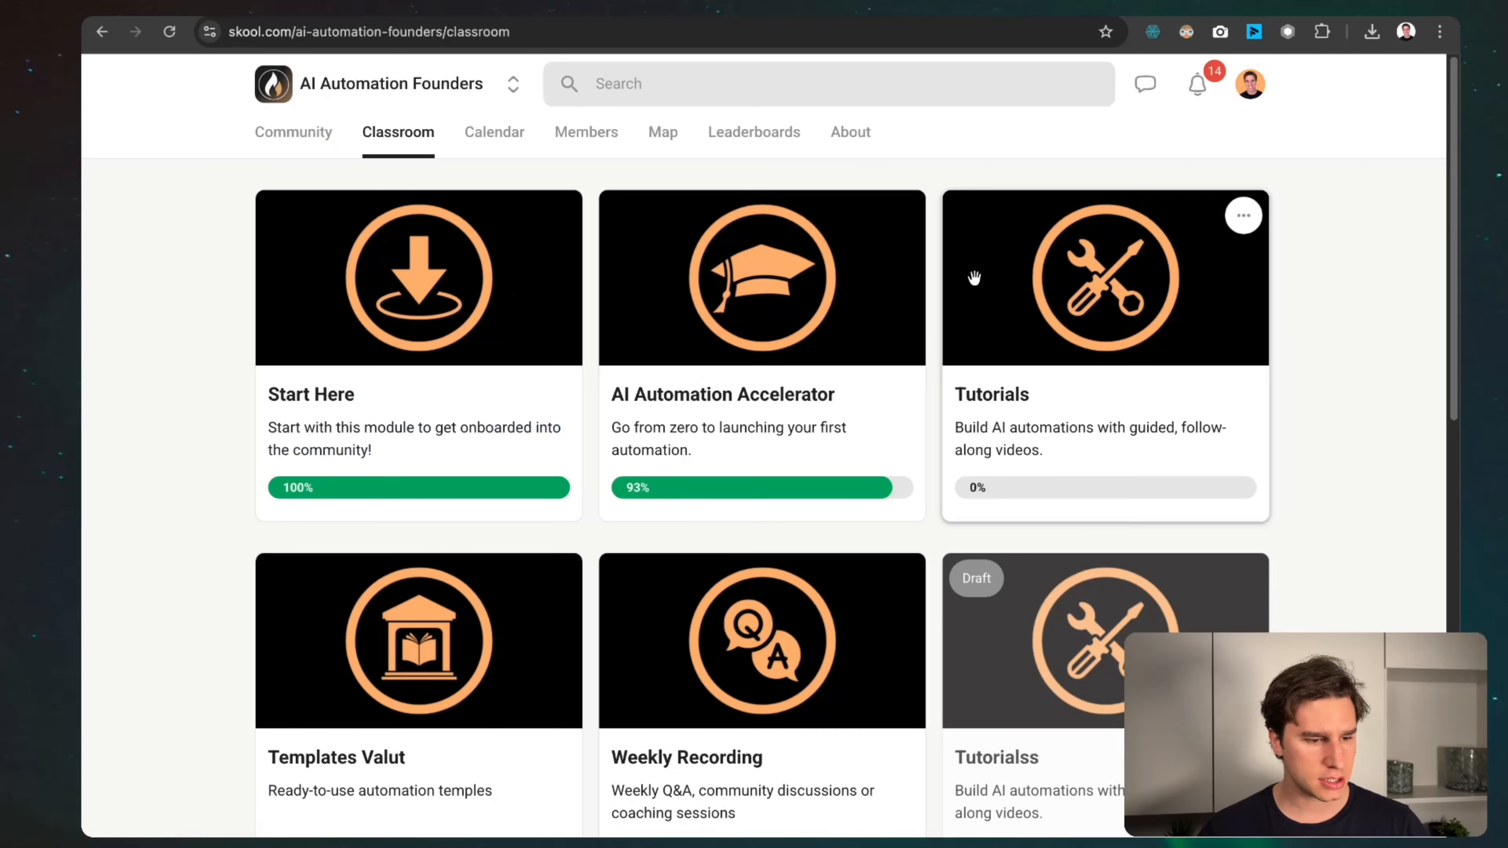
left_click(1010, 274)
scroll(356, 357, "down", 3)
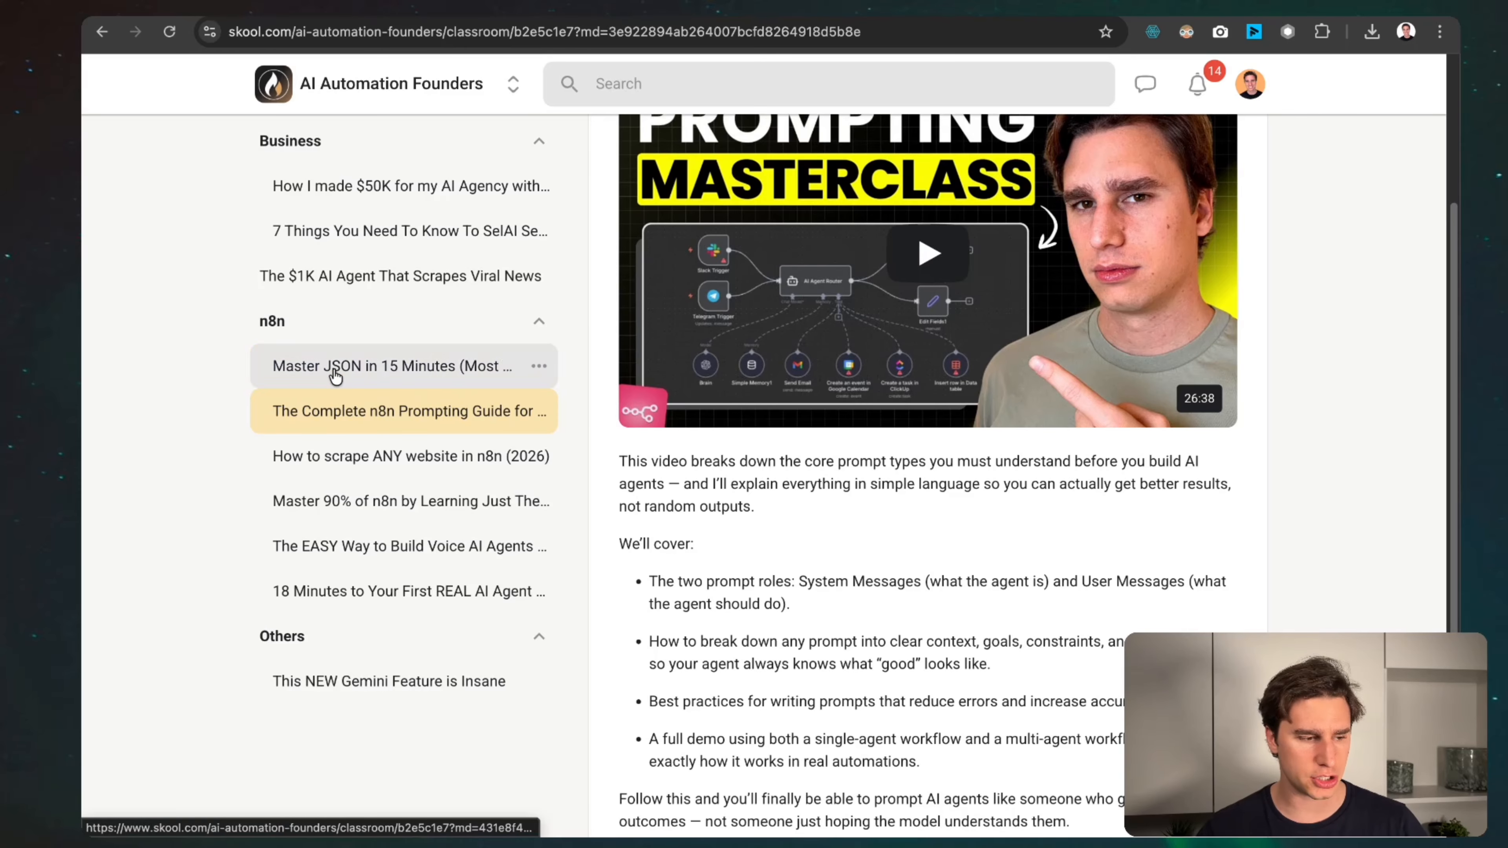
scroll(368, 416, "up", 2)
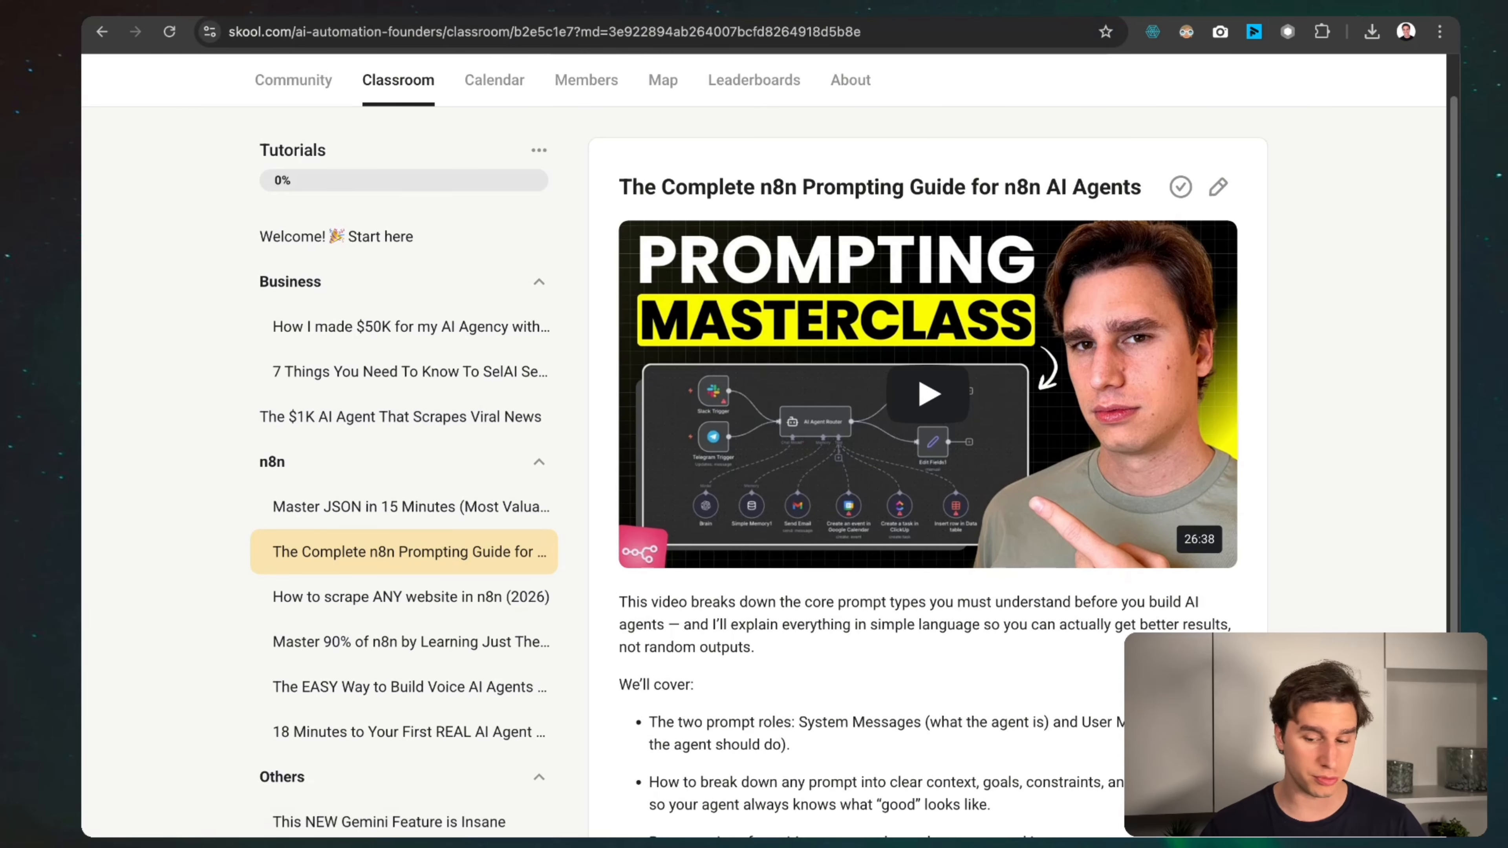